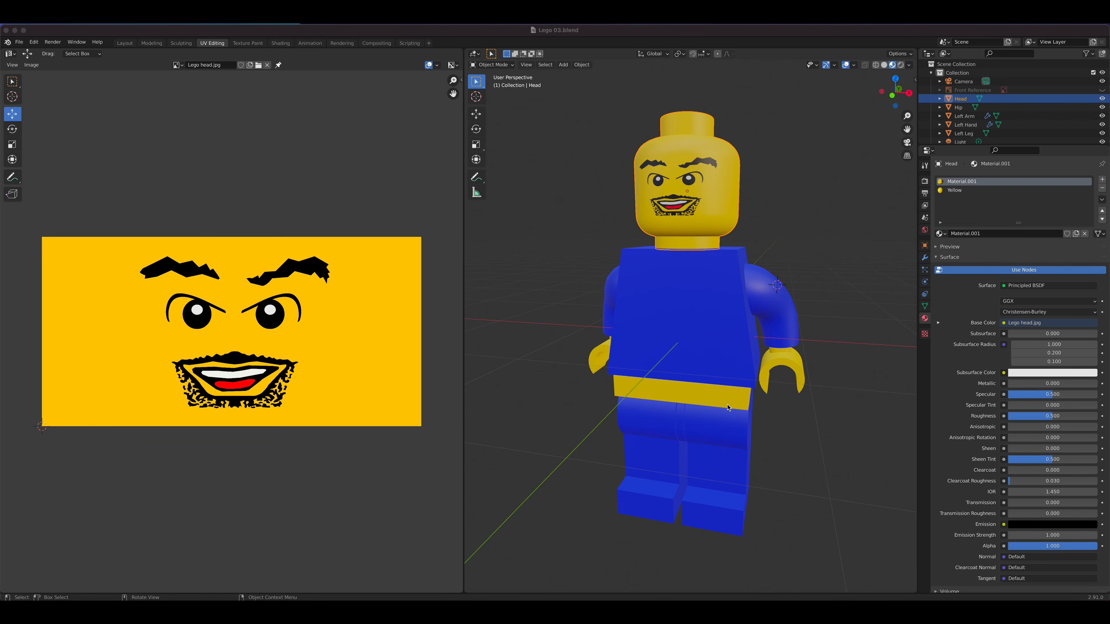
middle_drag(724, 409, 705, 397)
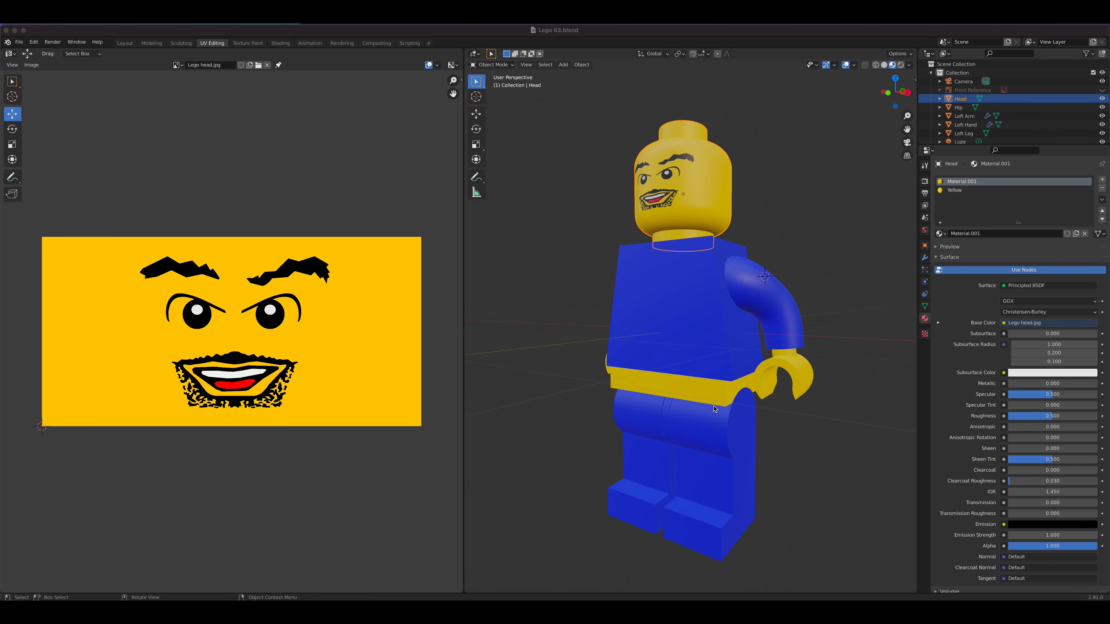
middle_drag(715, 409, 760, 434)
scroll(685, 436, up, 2)
scroll(684, 436, down, 3)
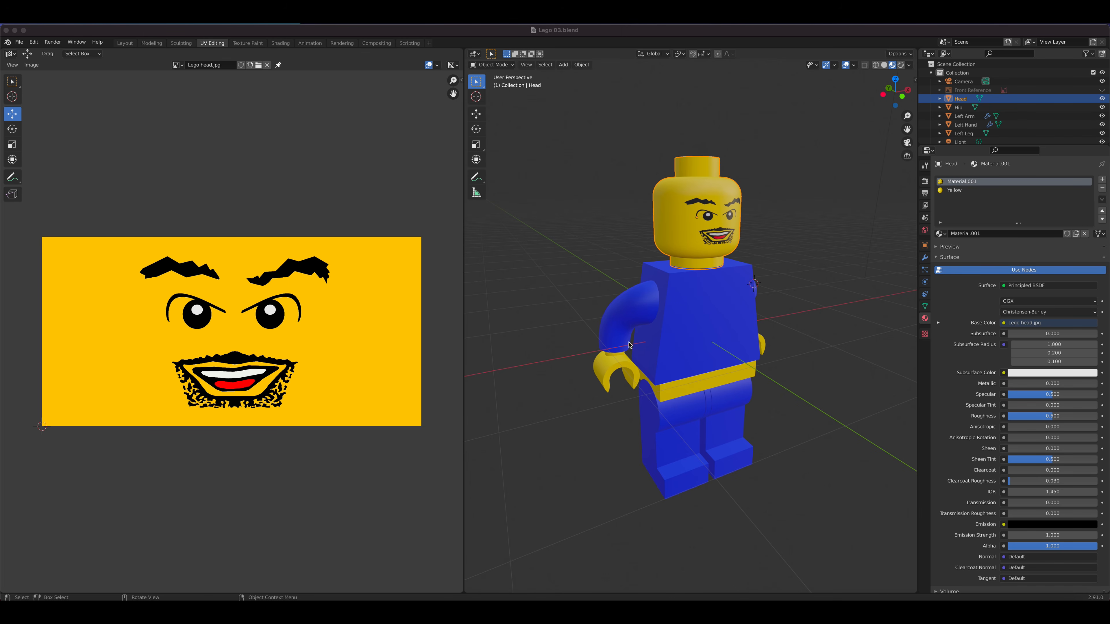
Step: Display the Lego 01.jpg reference drawing in the image editor and compare it with the minifigure model
click(180, 65)
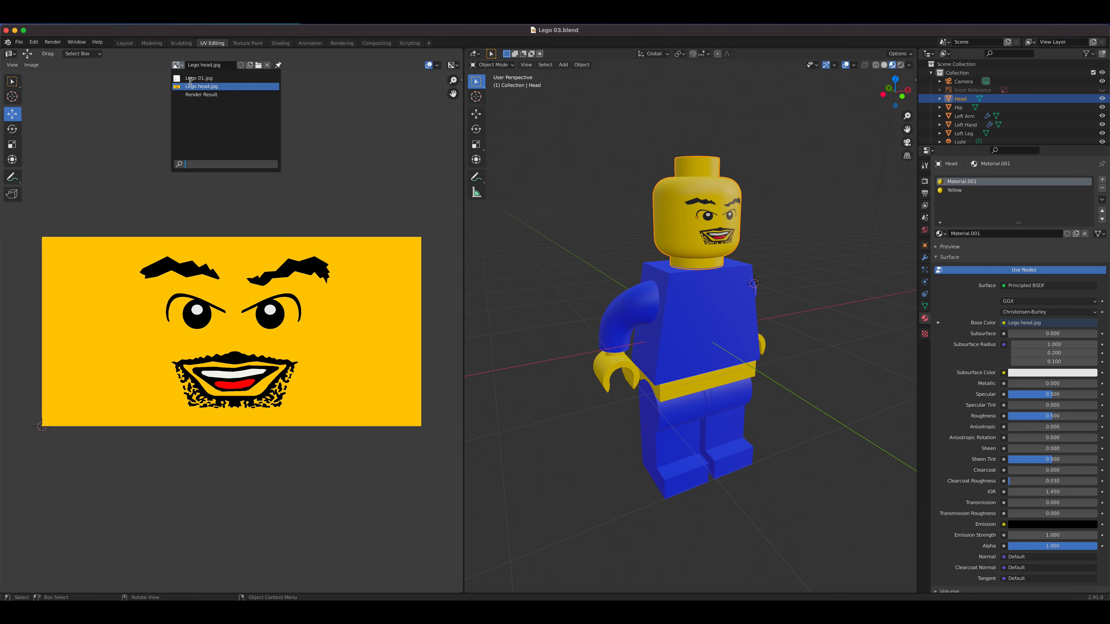
click(198, 78)
scroll(241, 291, up, 7)
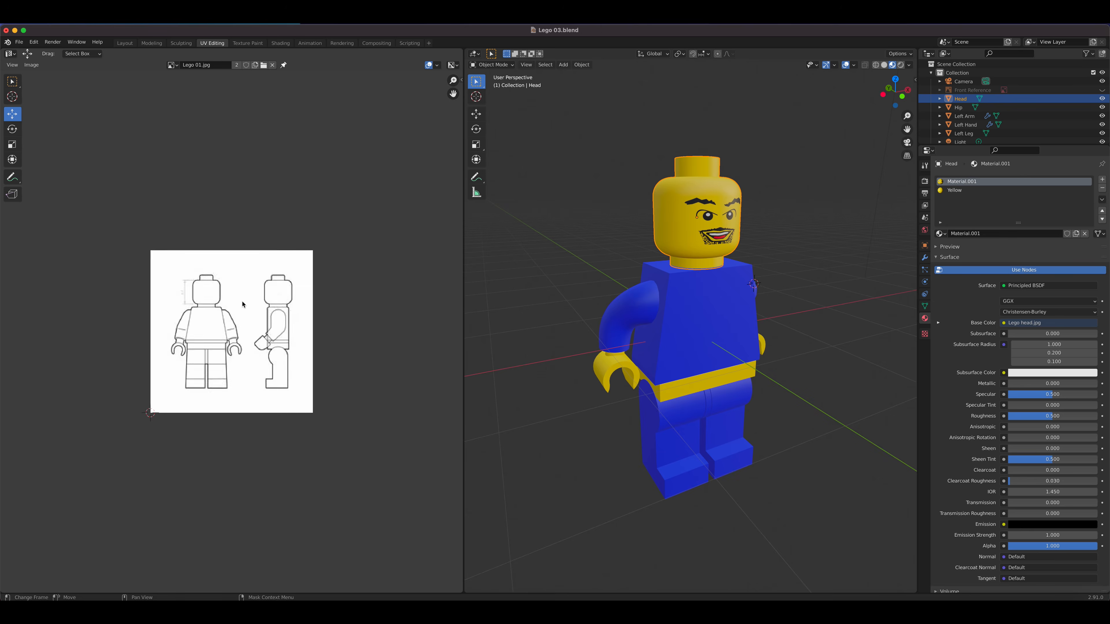
scroll(243, 304, up, 5)
scroll(379, 317, down, 3)
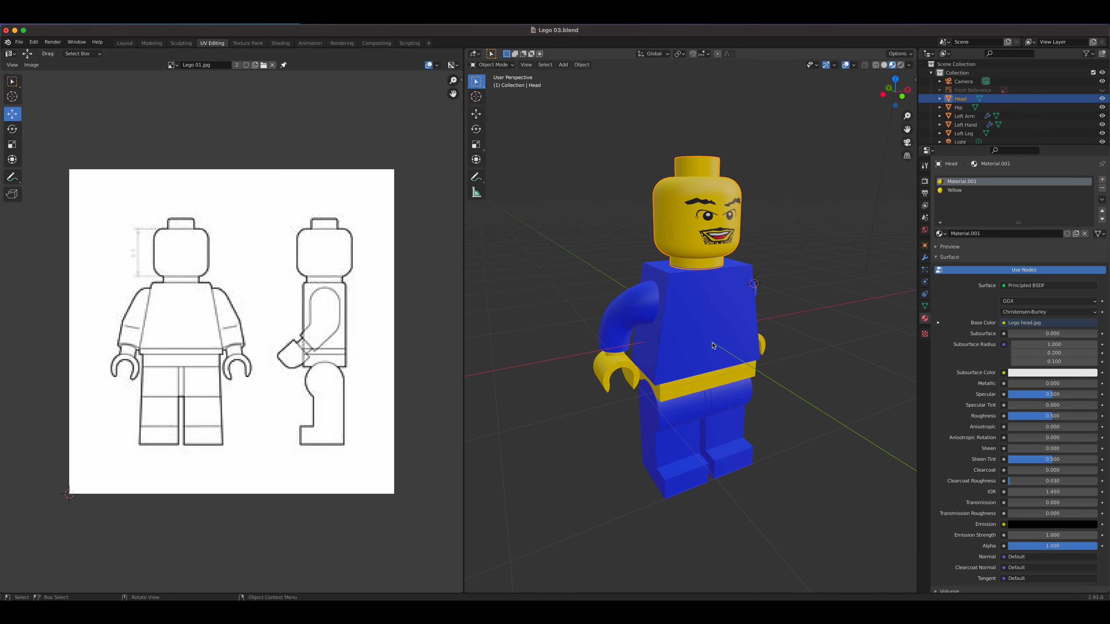
middle_drag(715, 347, 695, 372)
scroll(706, 413, up, 3)
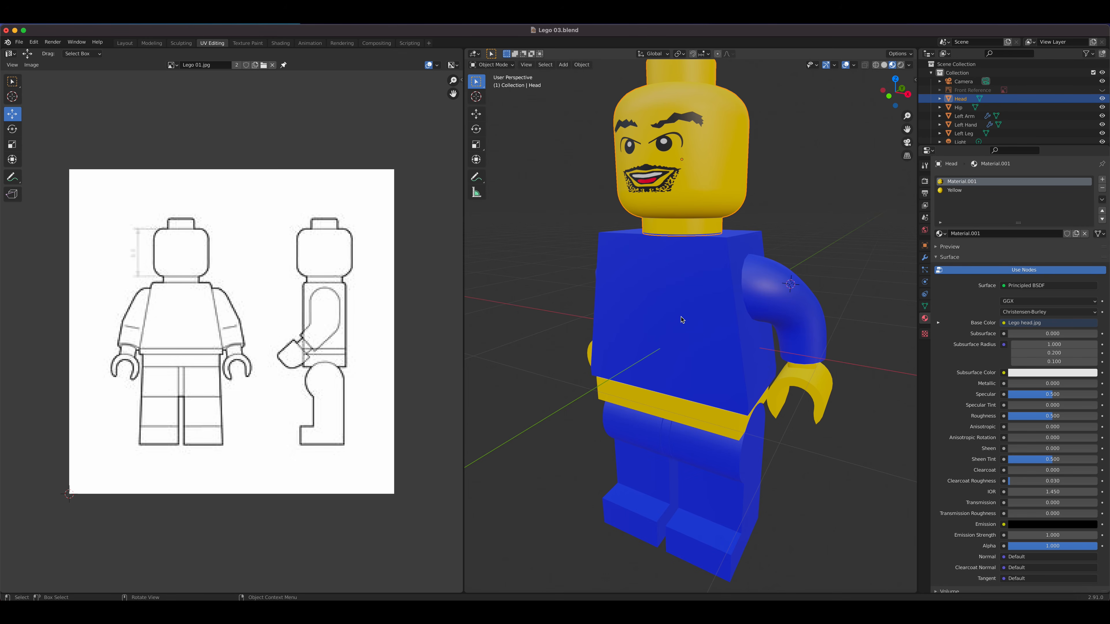
Step: Unlink the reference image from the image editor, select the torso and show the model in solid shading
click(272, 65)
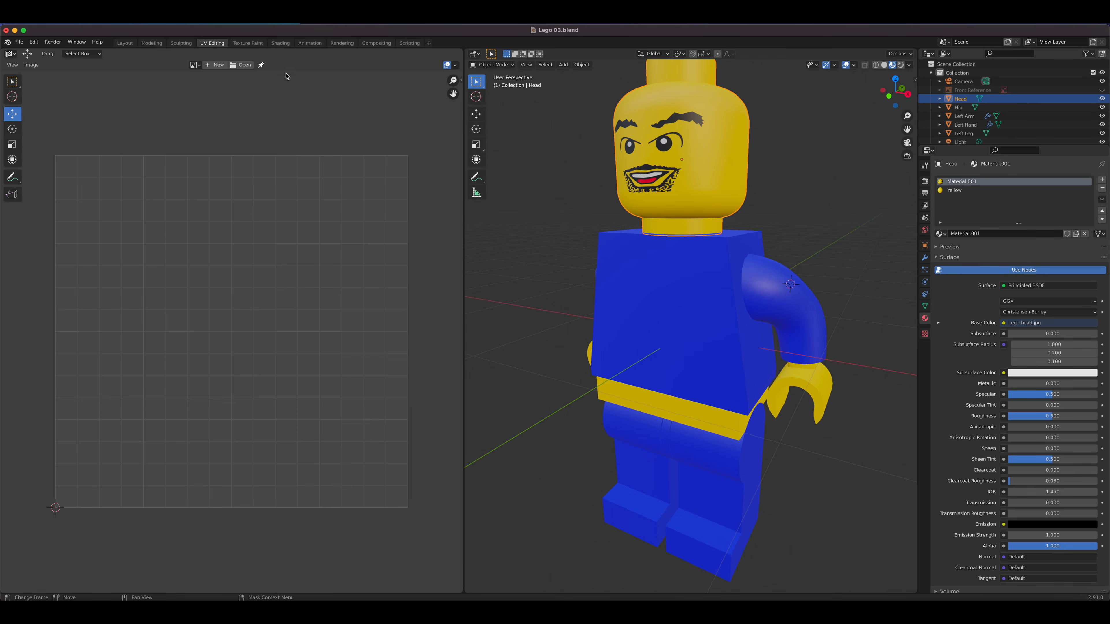
click(702, 296)
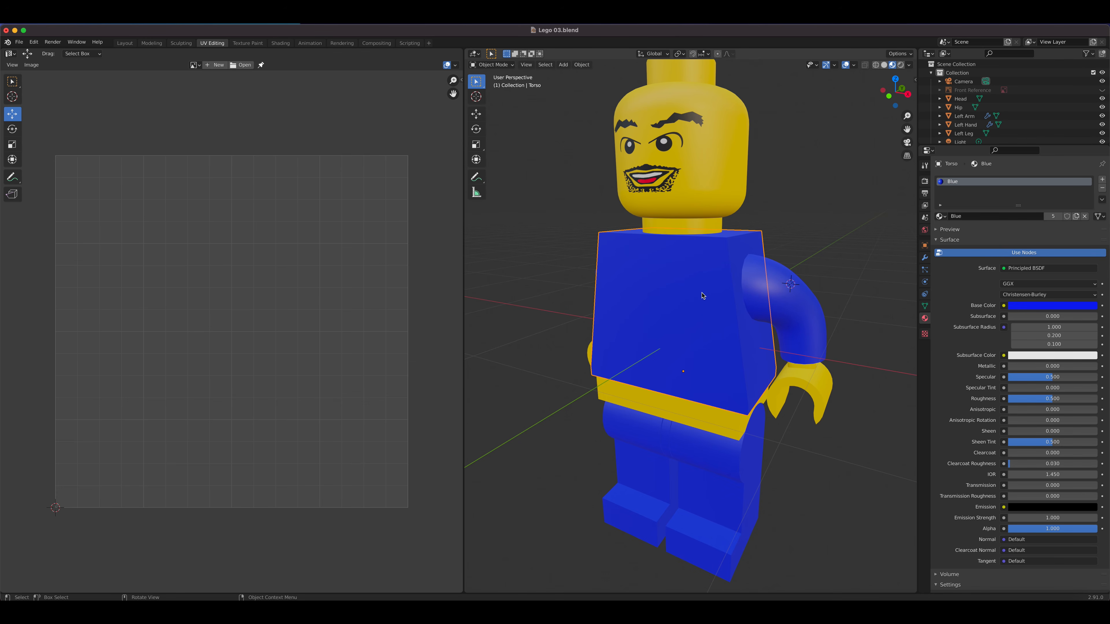
click(885, 65)
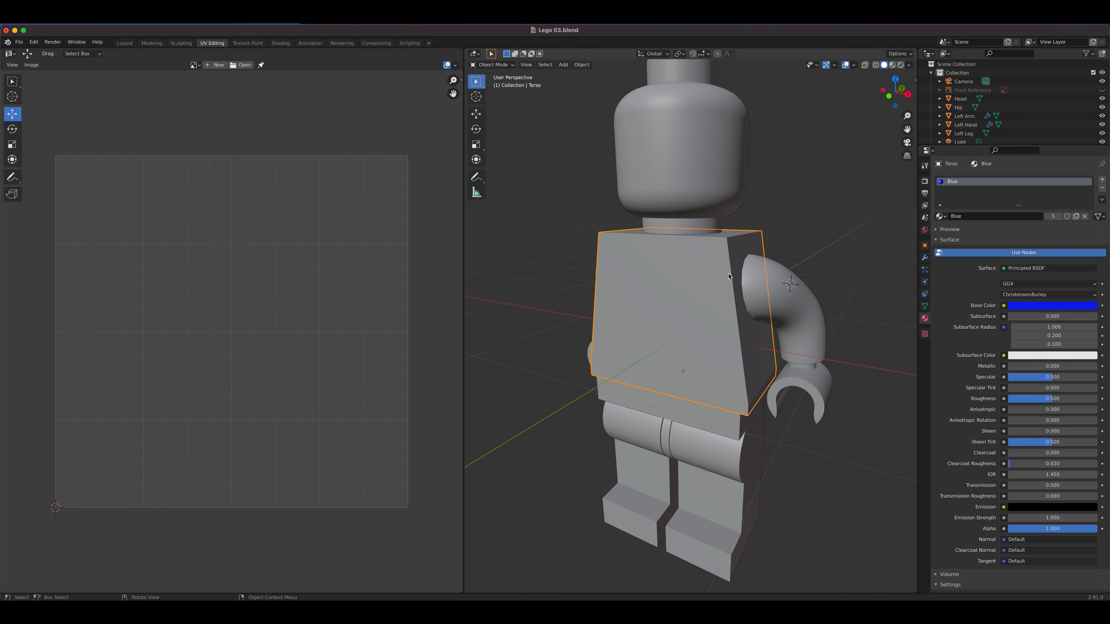
Step: Inspect the hip, left leg, left arm and left hand as separate objects of the minifigure
middle_drag(703, 318, 682, 298)
click(665, 411)
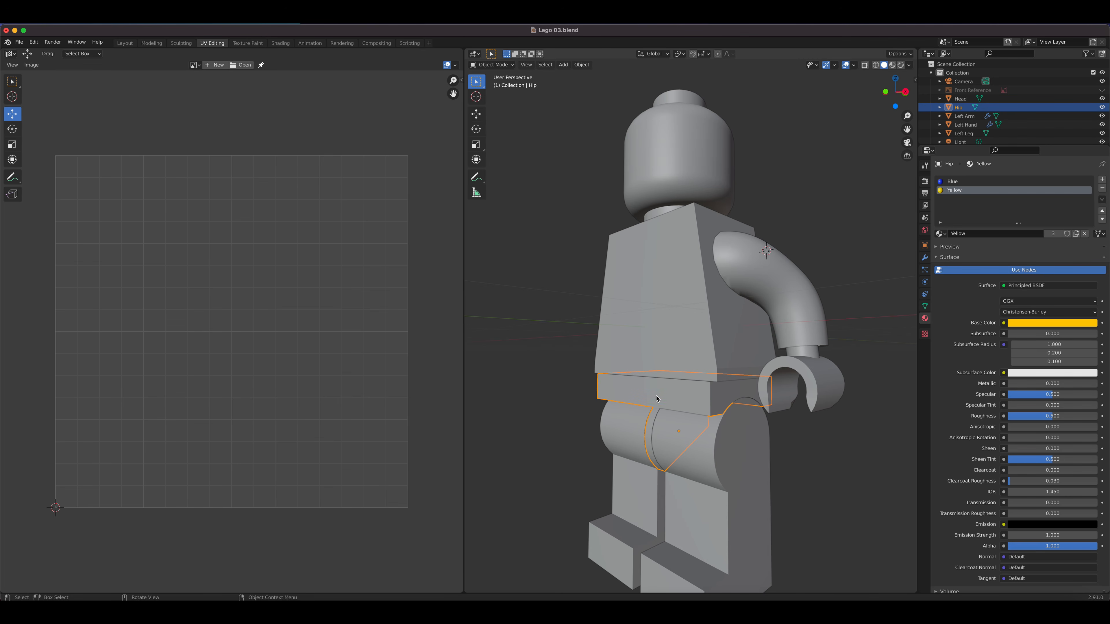
click(734, 434)
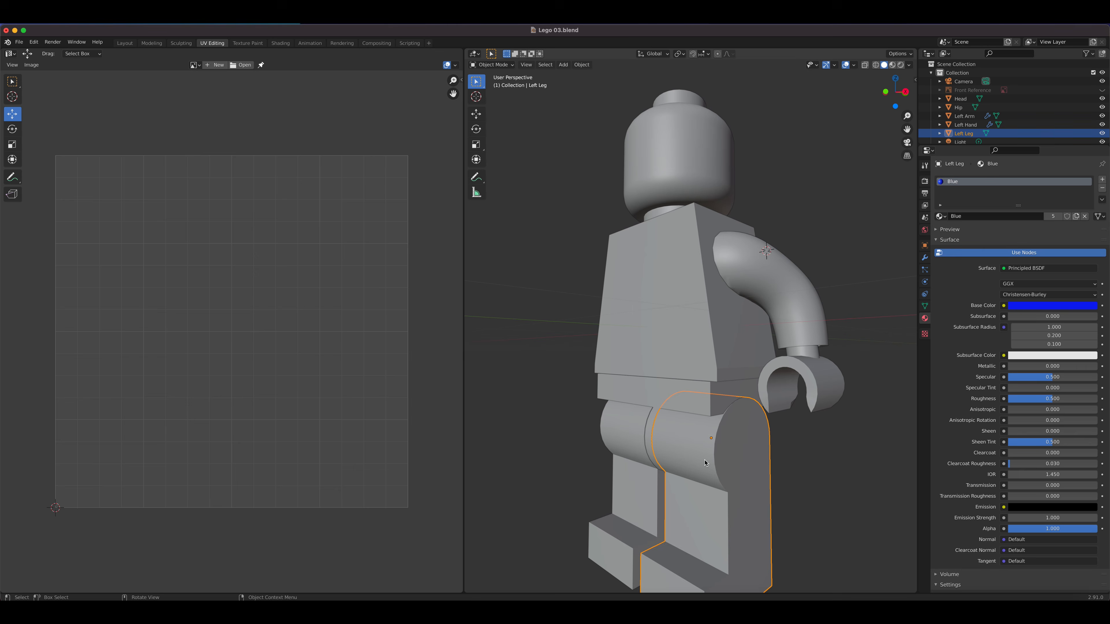
click(768, 279)
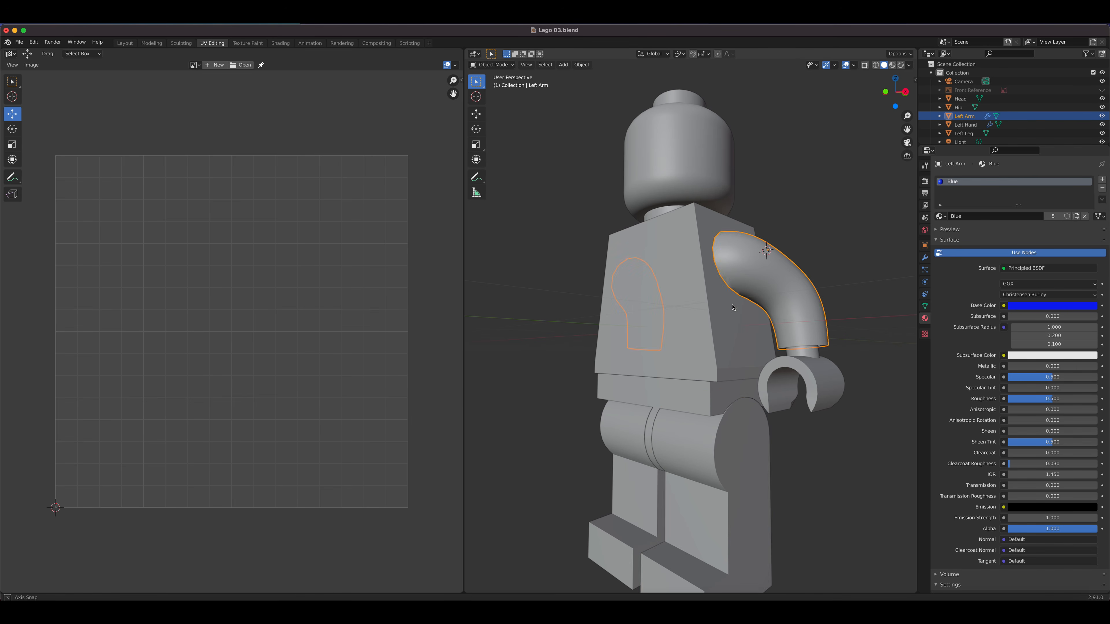
mouse_move(733, 307)
middle_down()
mouse_move(800, 362)
mouse_move(746, 305)
middle_up()
click(817, 374)
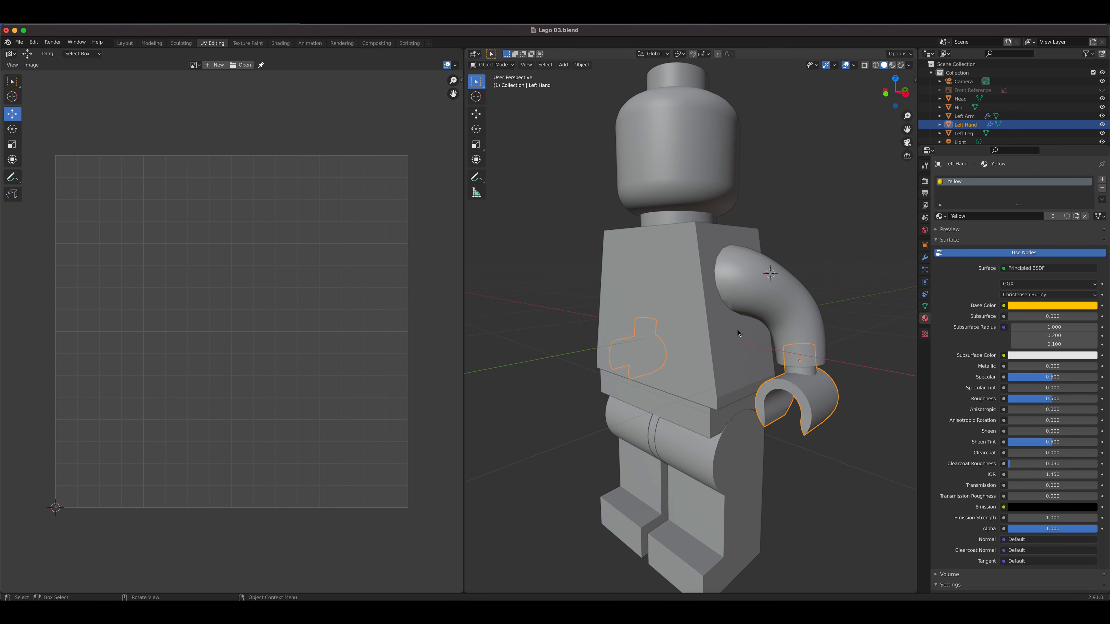
Step: Remove the Solidify and Mirror modifiers from the left arm and the Mirror modifier from the left hand
click(746, 305)
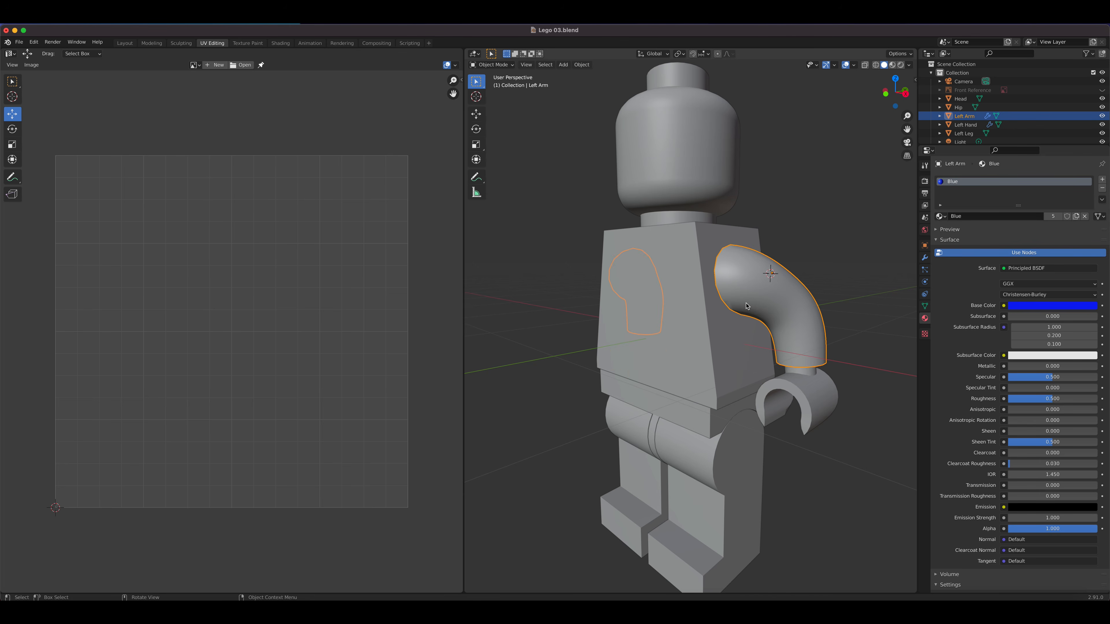
click(925, 258)
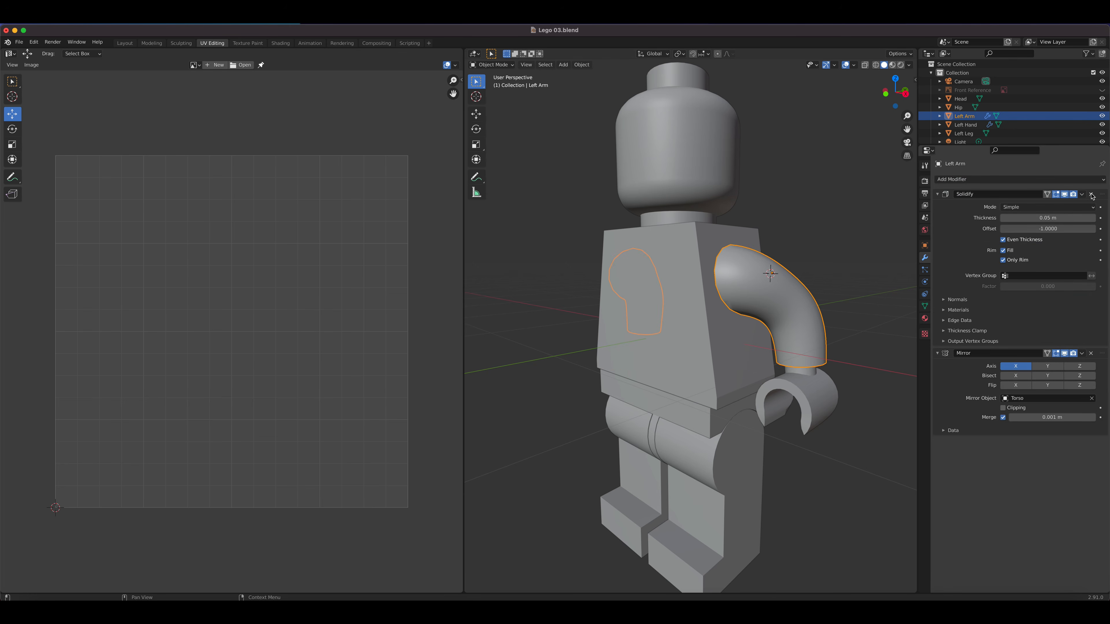
click(1092, 194)
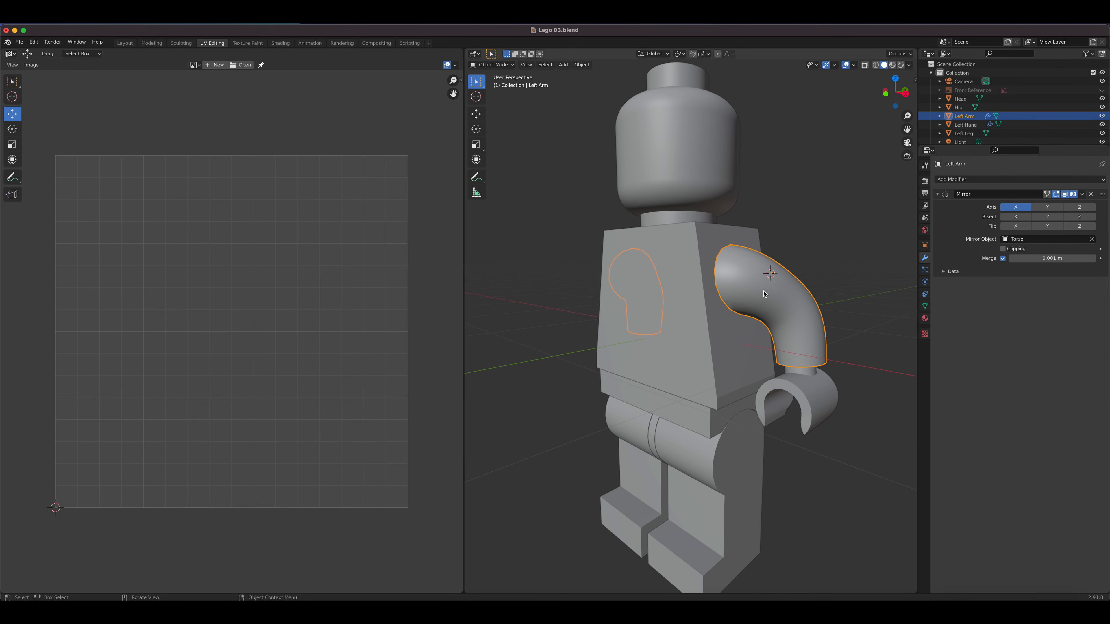
middle_drag(821, 285, 763, 292)
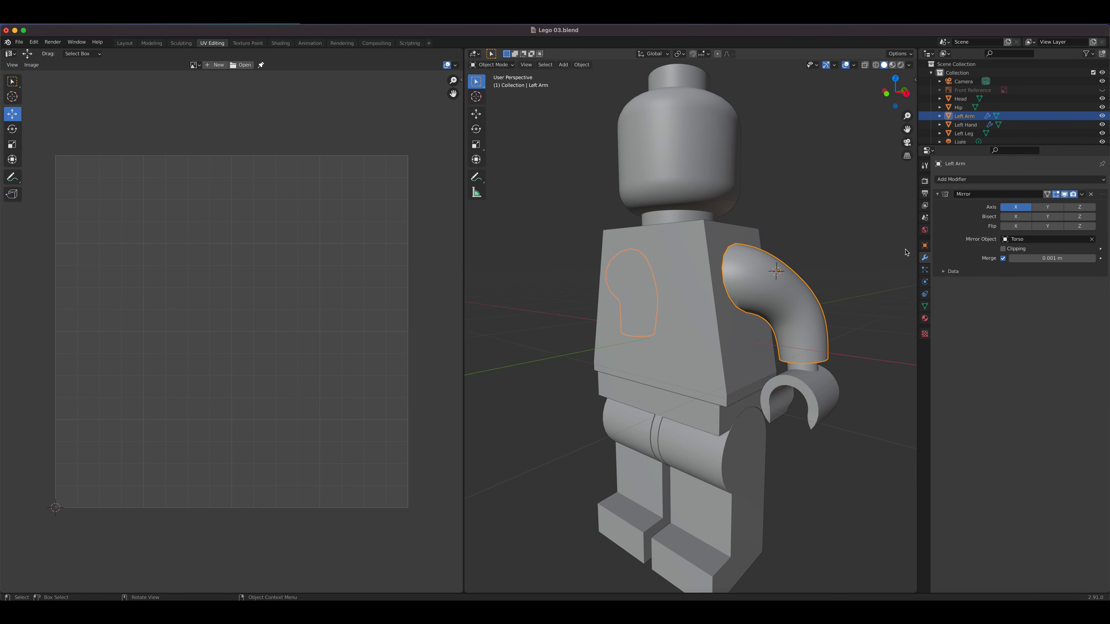
click(1092, 194)
click(789, 383)
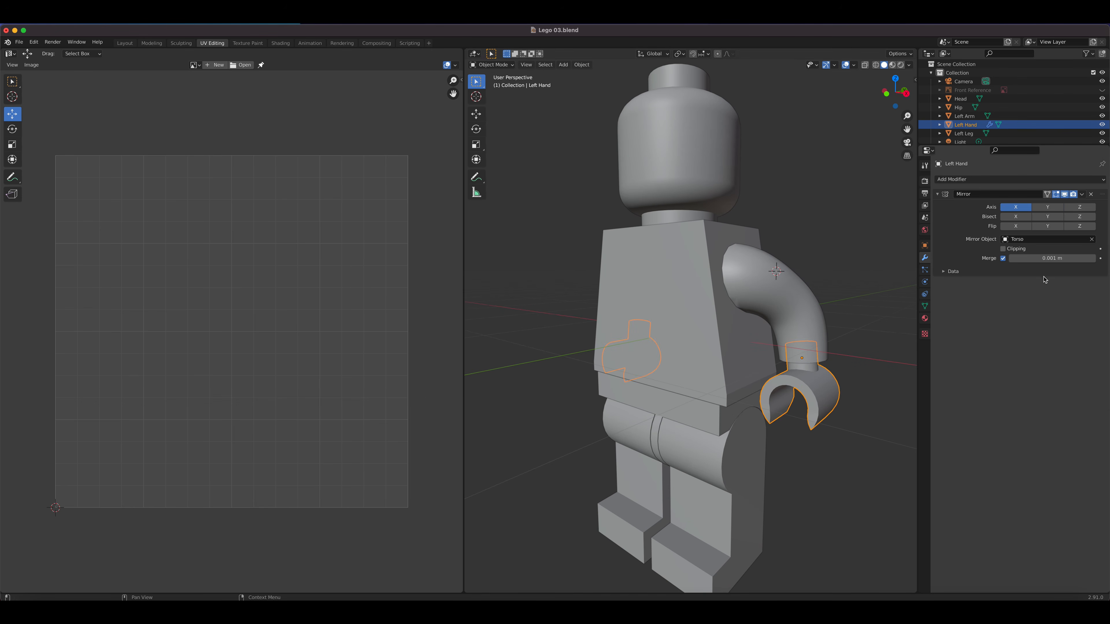
click(1092, 194)
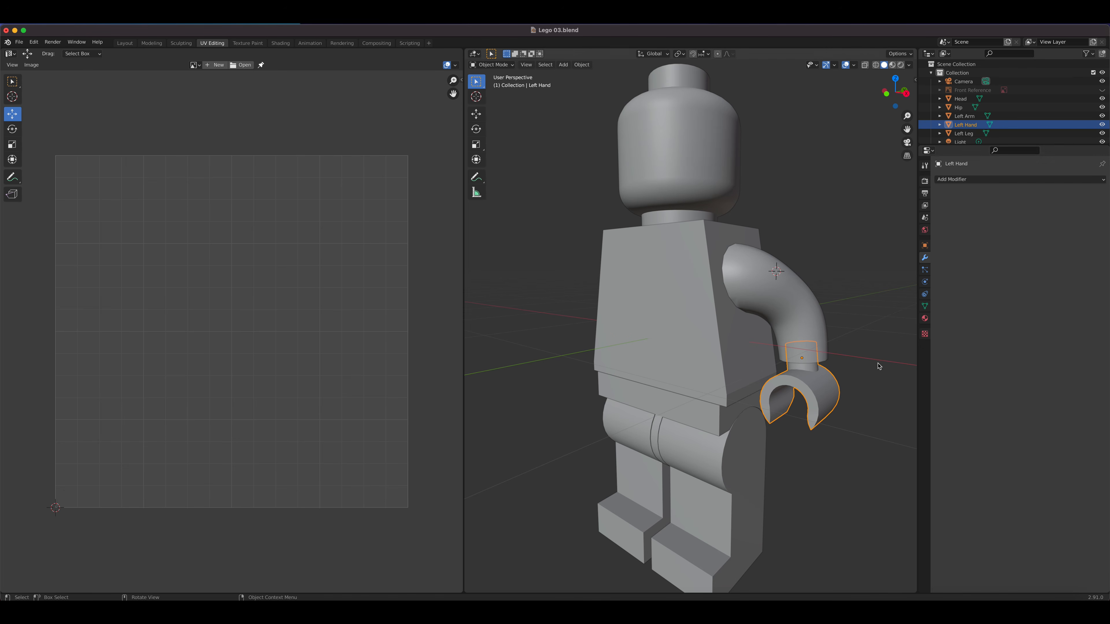
Step: Check the left leg, torso, left arm, left hand, hip and head for remaining modifiers
click(750, 454)
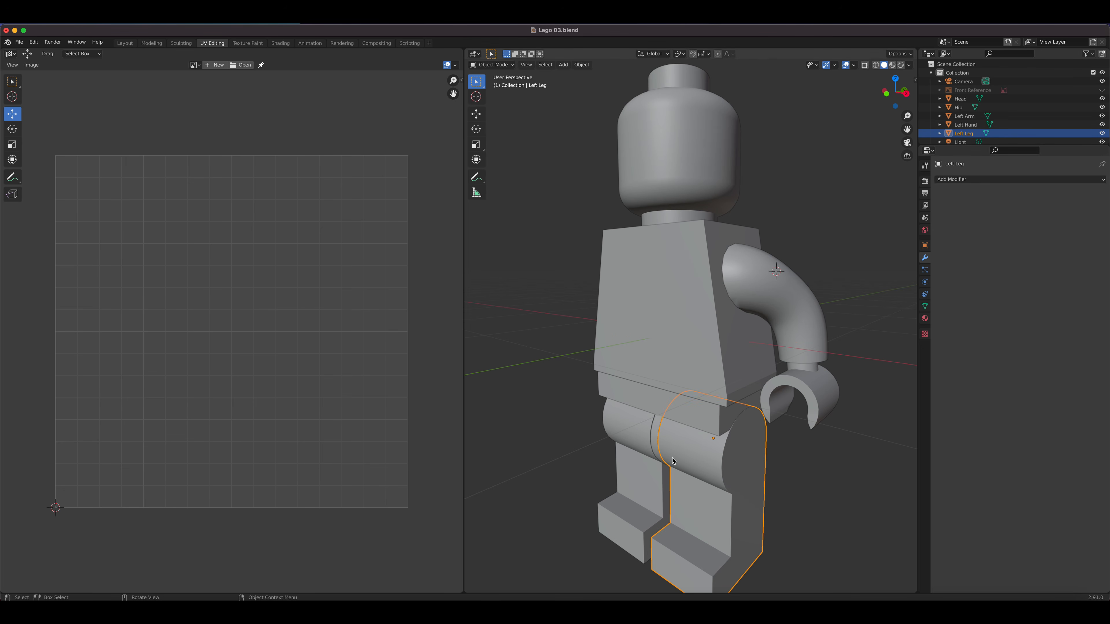
click(706, 354)
click(773, 295)
middle_drag(772, 294, 749, 366)
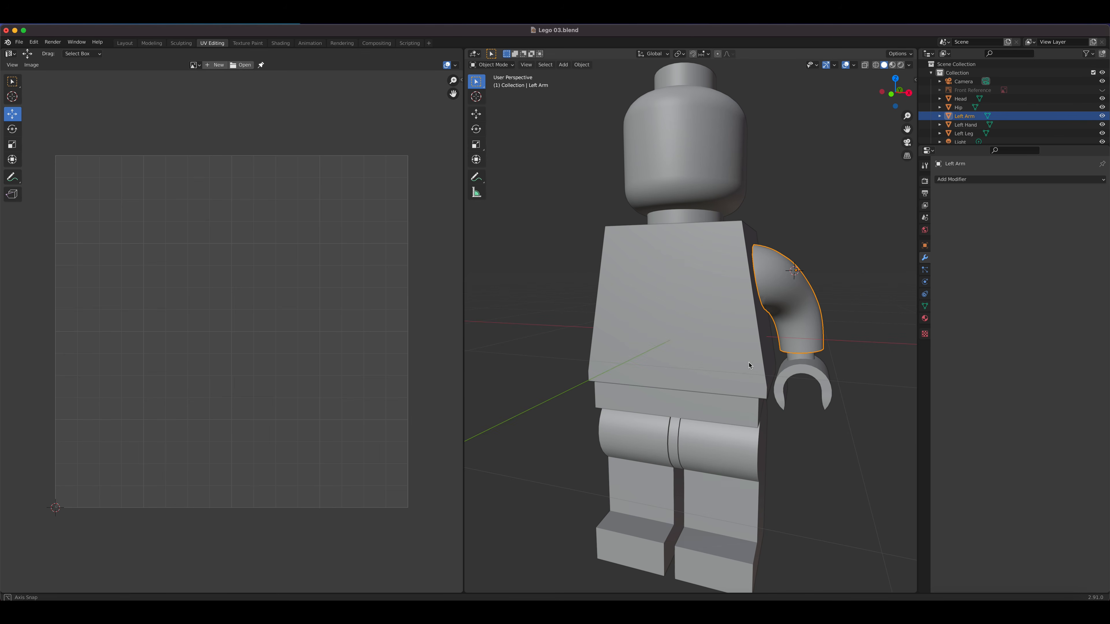
click(792, 372)
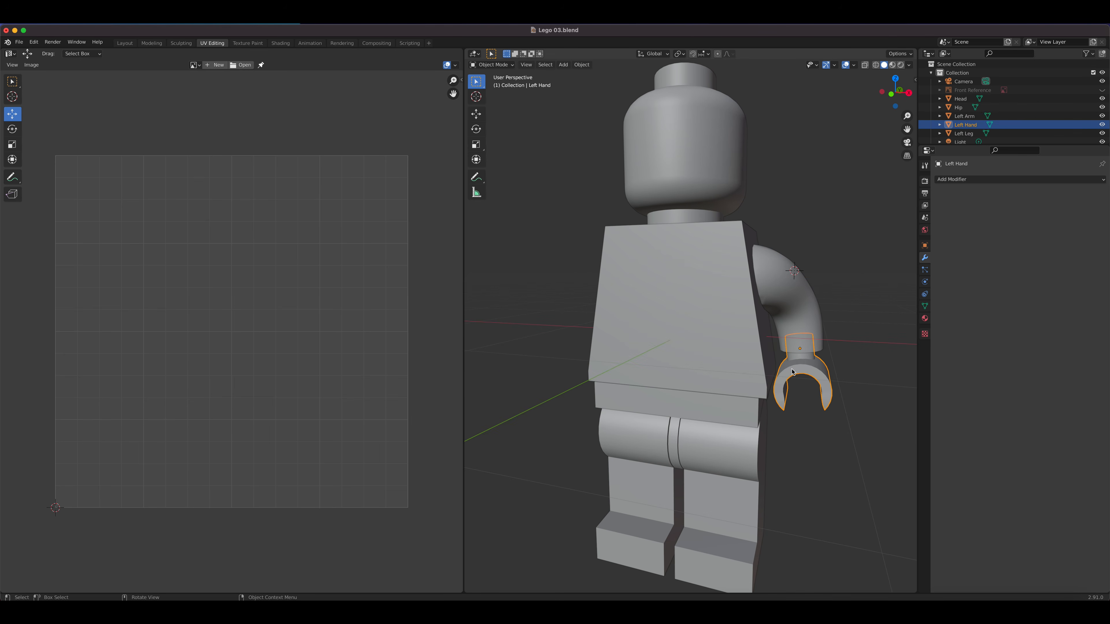
click(742, 451)
click(736, 422)
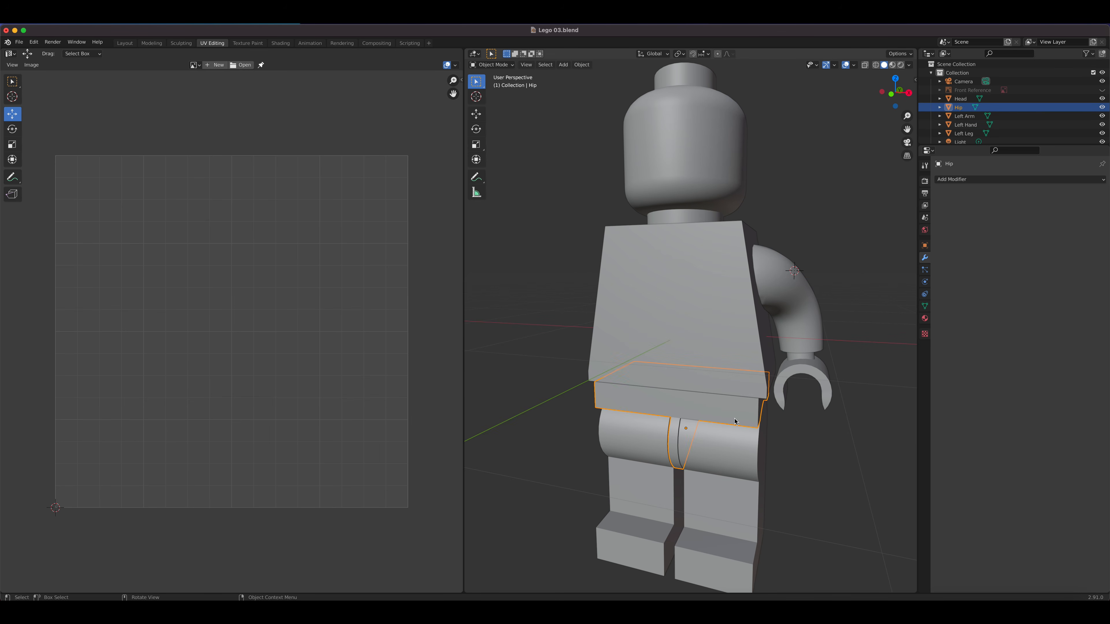
click(694, 333)
click(707, 205)
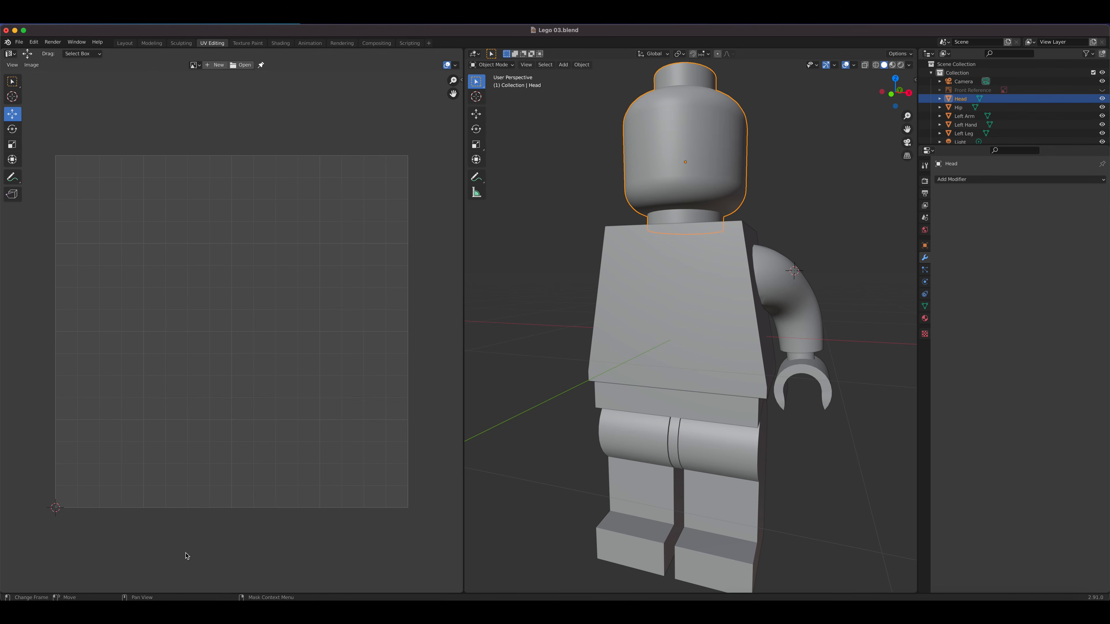
Step: Switch to Finder and preview the texture image Lego skin 2.jpg in the Pictures folder
click(39, 613)
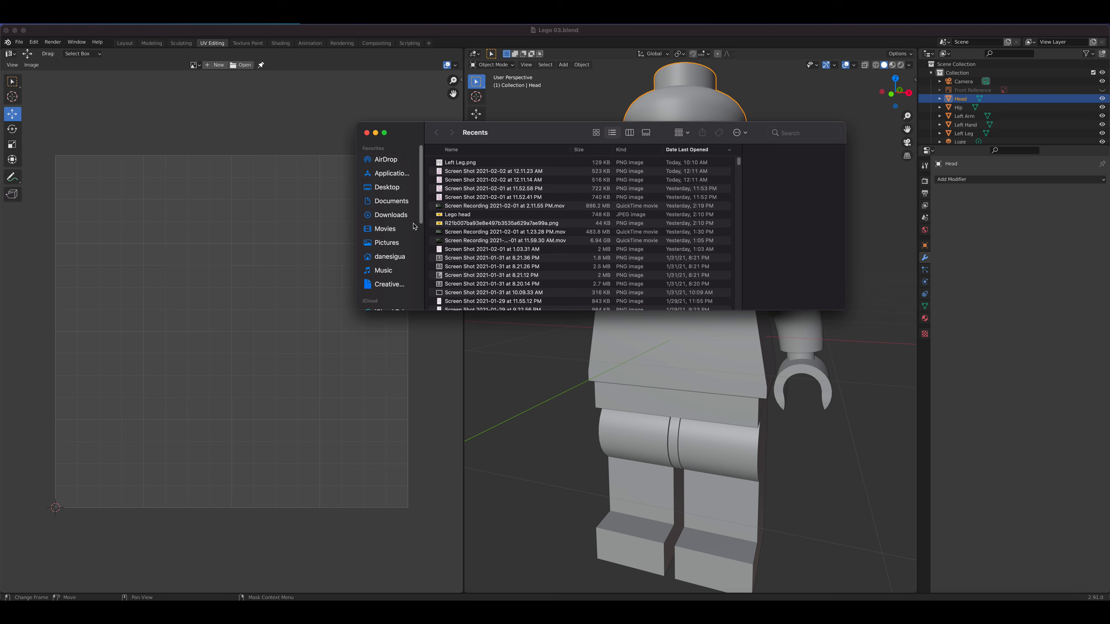
scroll(483, 237, down, 10)
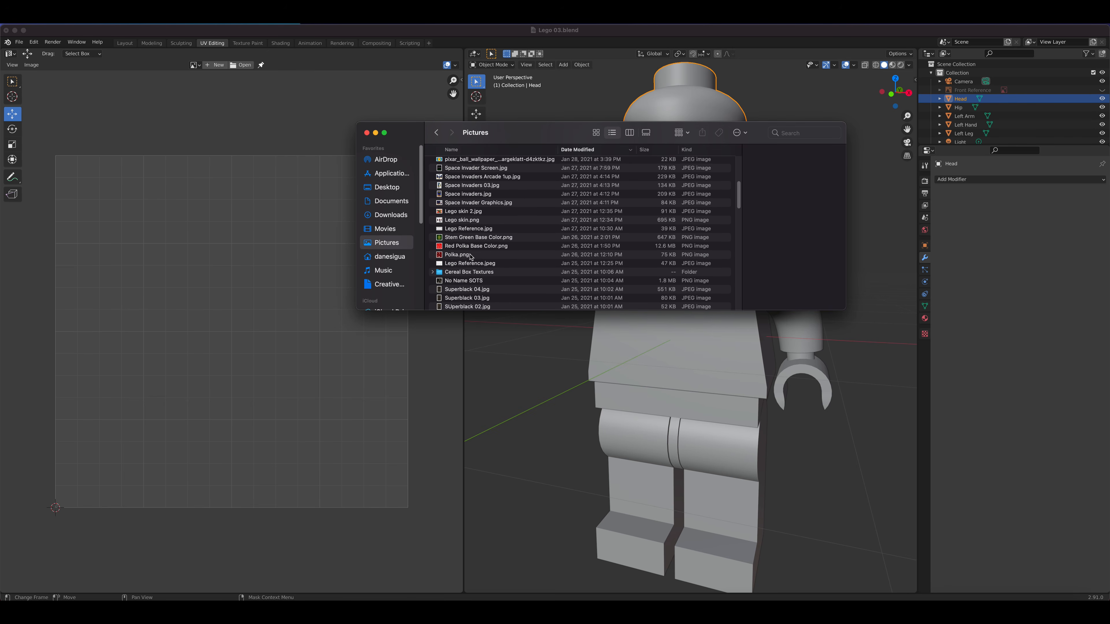
click(466, 213)
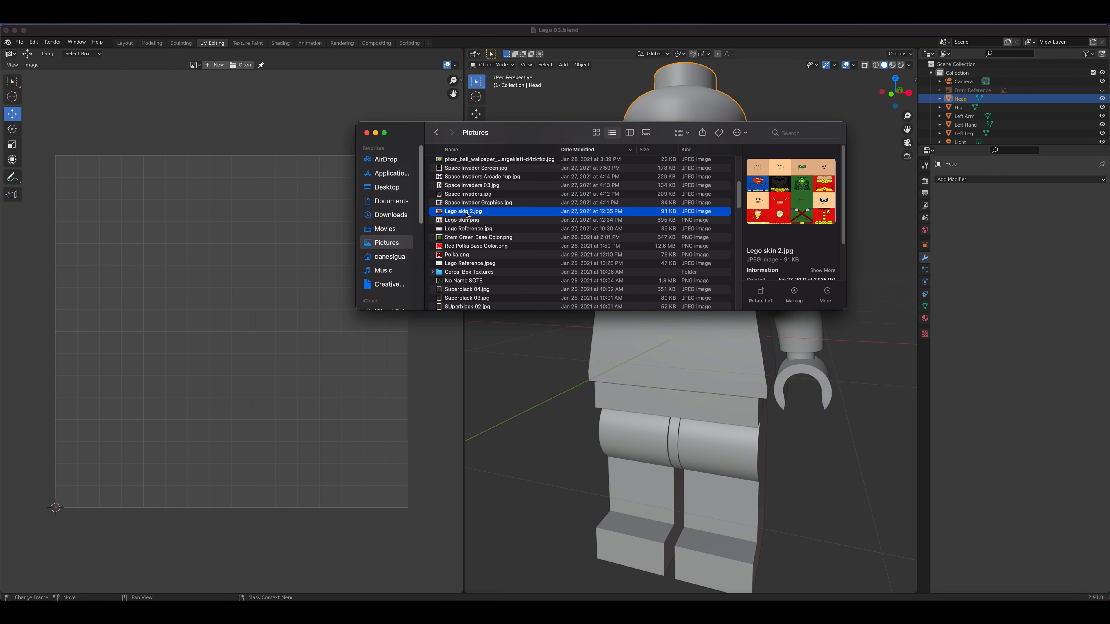
key(space)
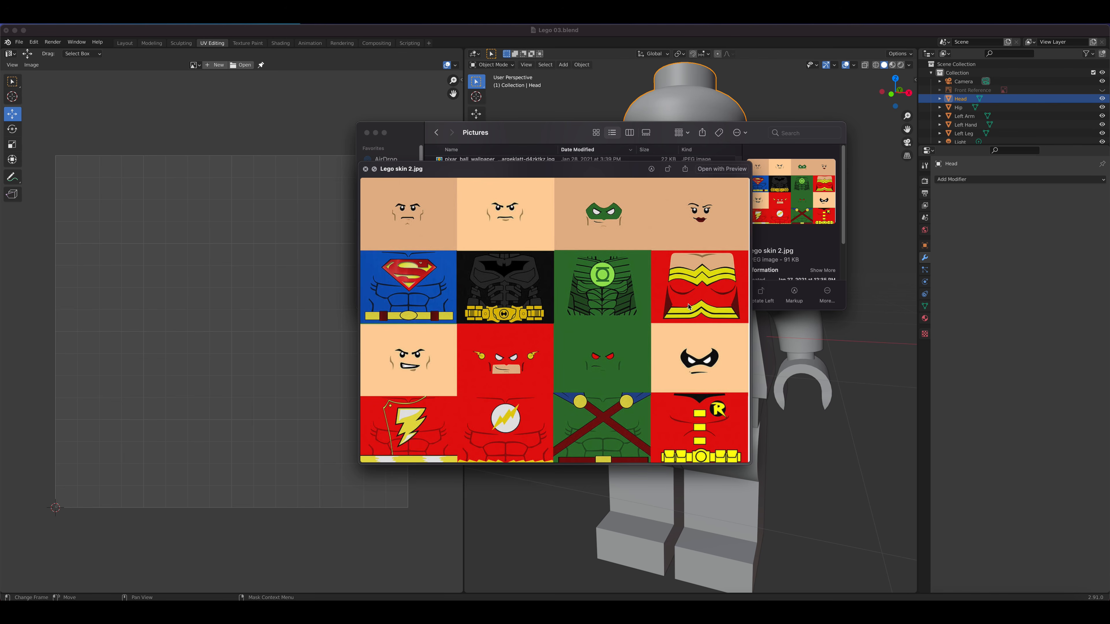
key(space)
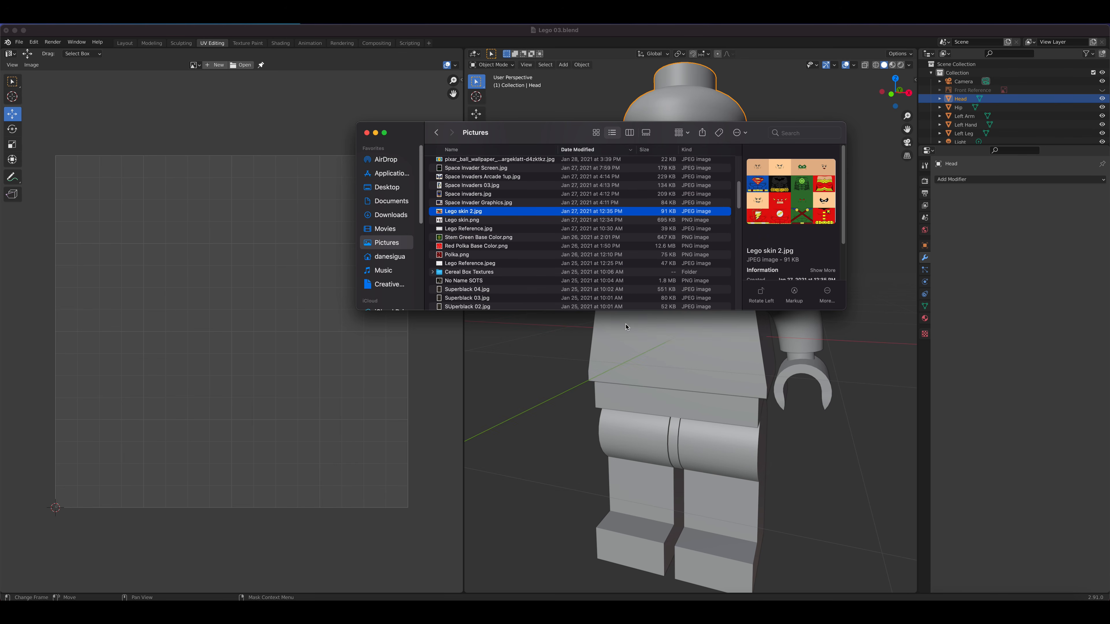
Step: Switch back to Blender, open the Shading workspace and remove the Blue material from the torso
click(639, 335)
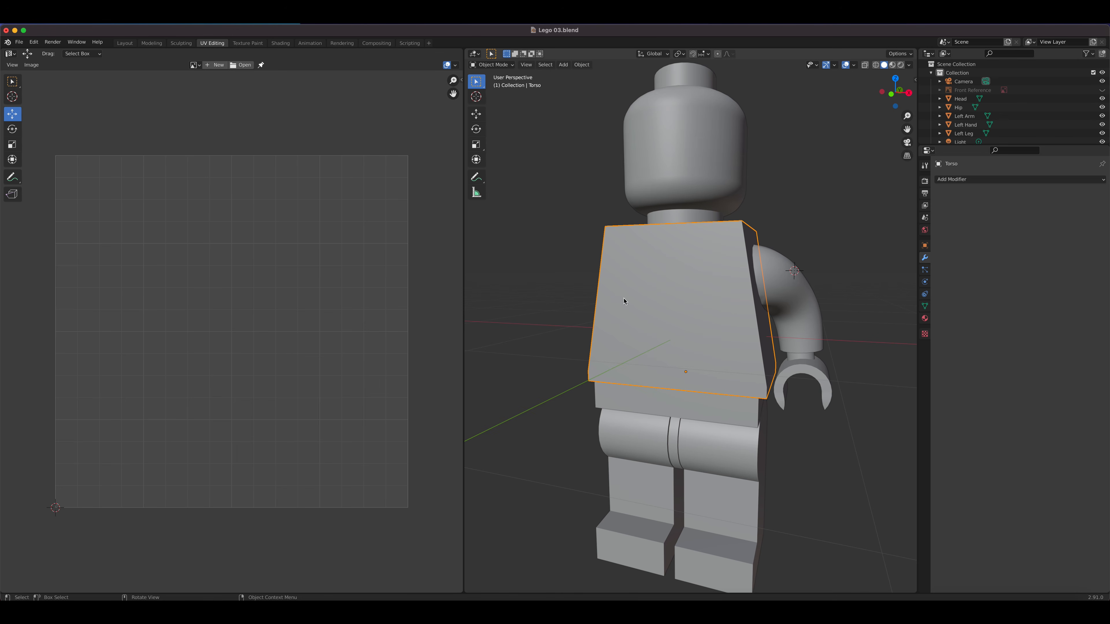
click(280, 43)
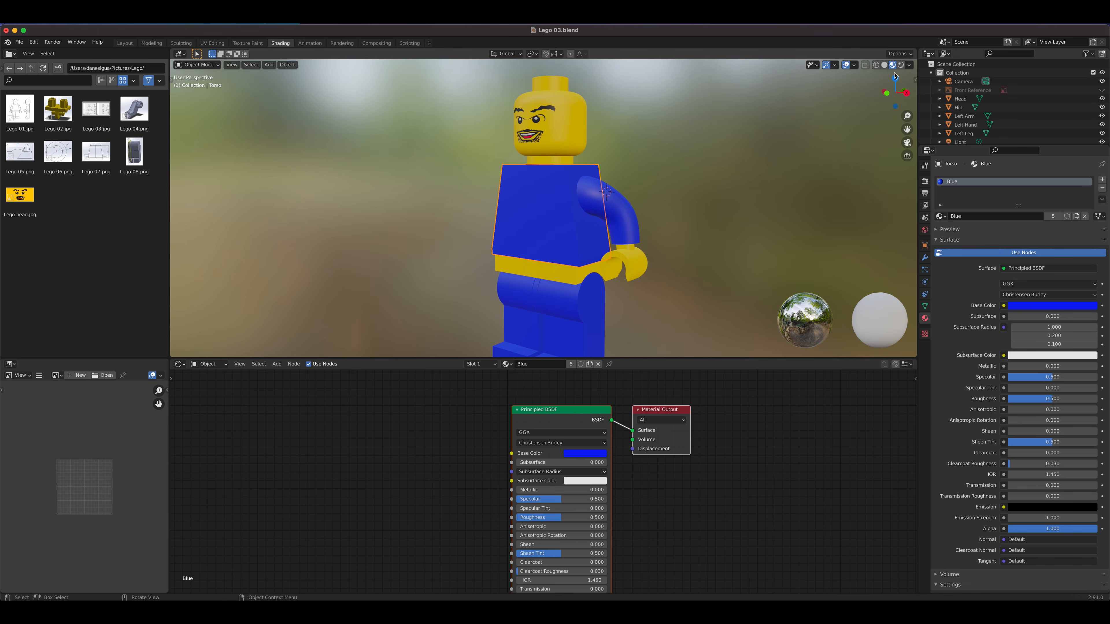
scroll(576, 215, up, 2)
shift+middle_drag(576, 215, 570, 231)
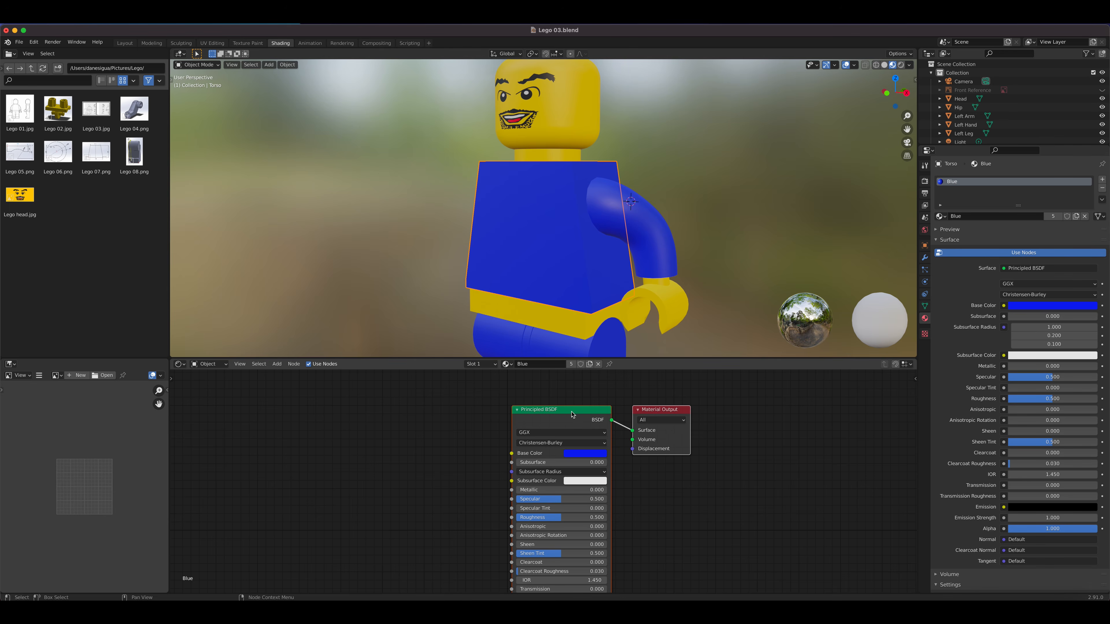
click(1103, 188)
Step: Remove the Blue material from the left arm and the Yellow material from the left hand
click(647, 227)
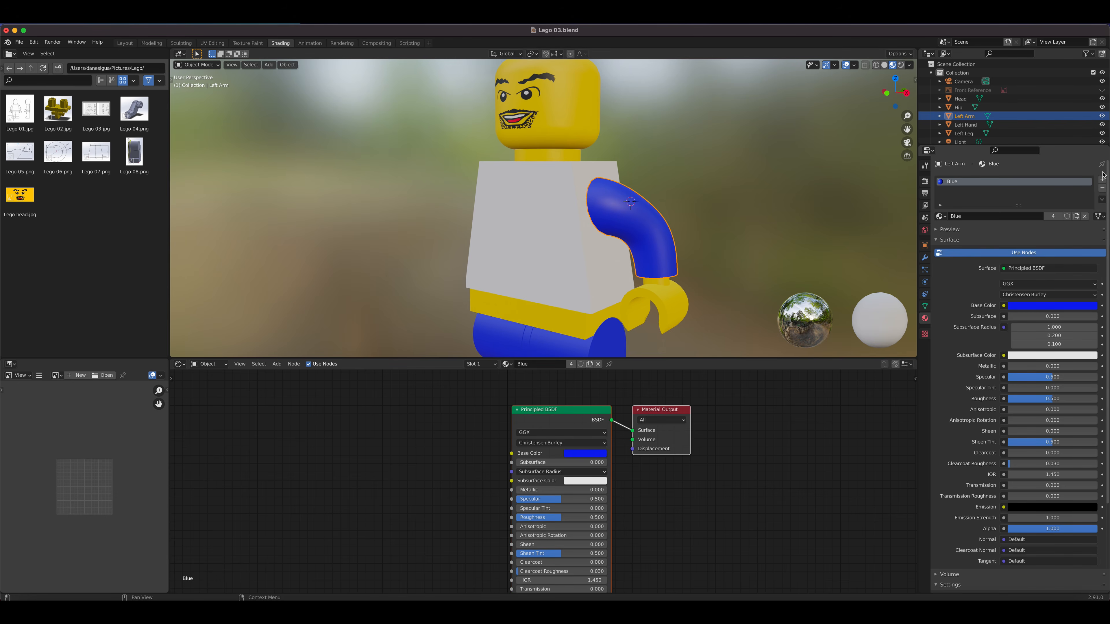
click(1102, 188)
click(656, 302)
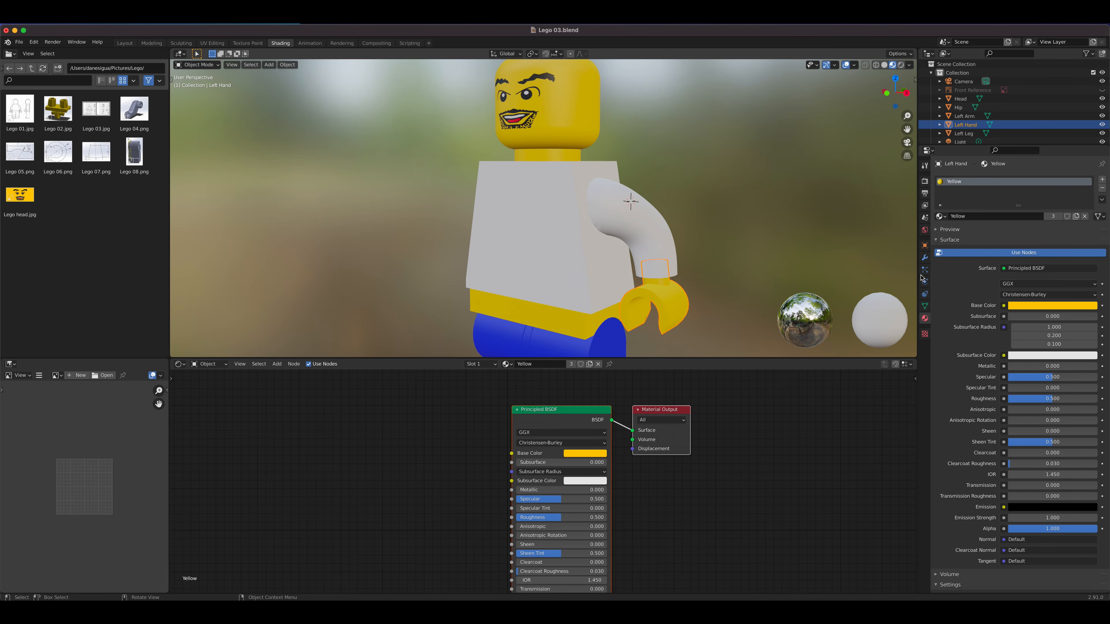
click(1102, 189)
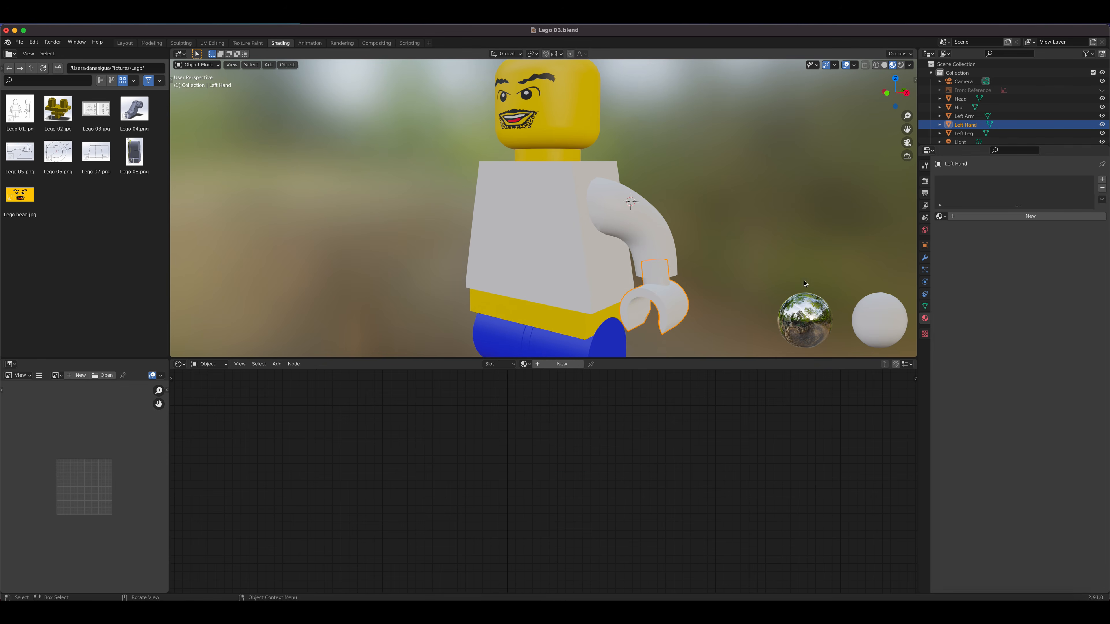
Step: Remove the Yellow and Blue materials from the hip and the Blue material from both legs
click(577, 315)
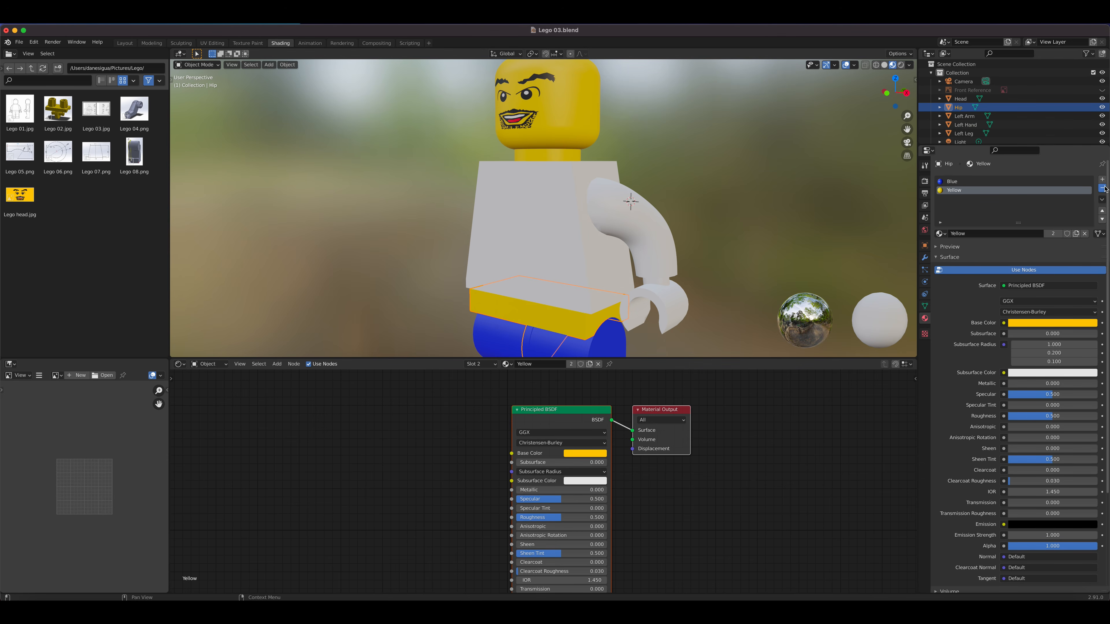
click(581, 334)
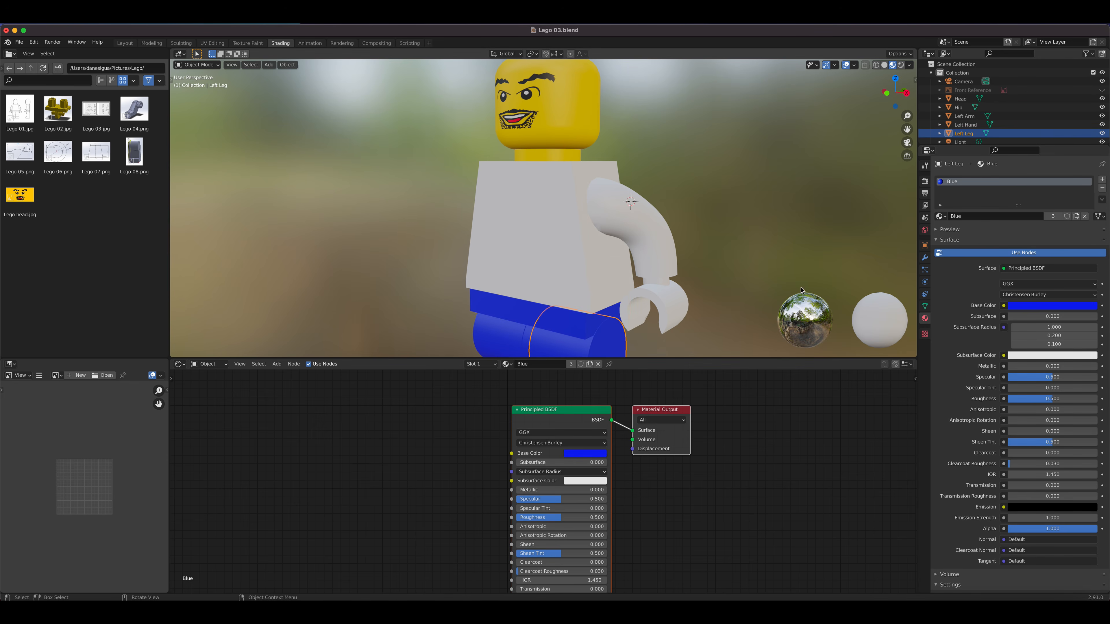
click(1102, 189)
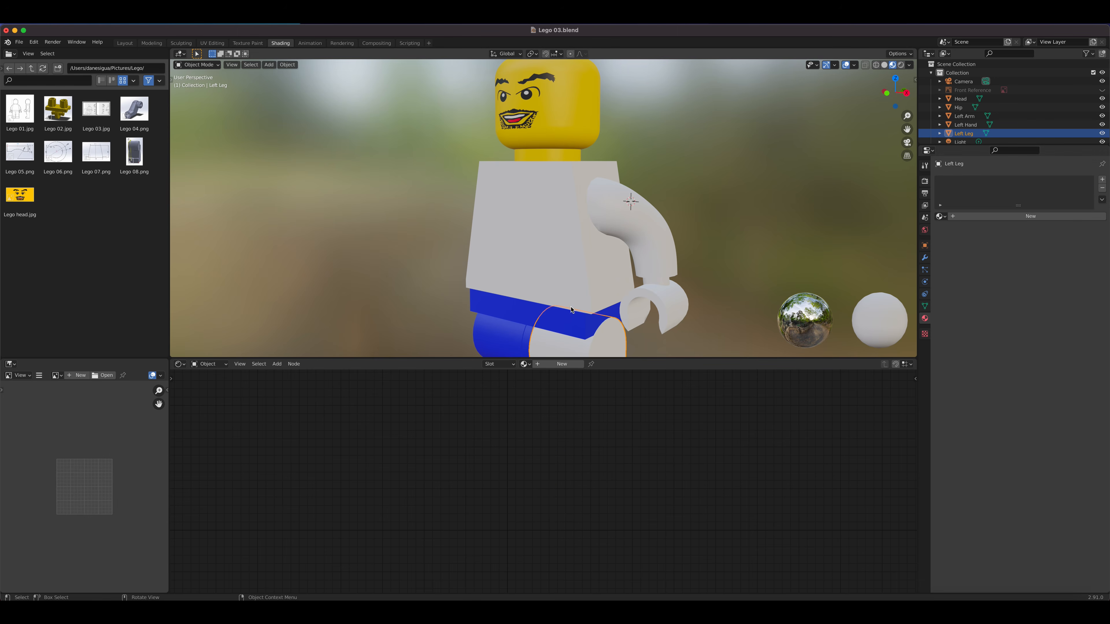
click(523, 318)
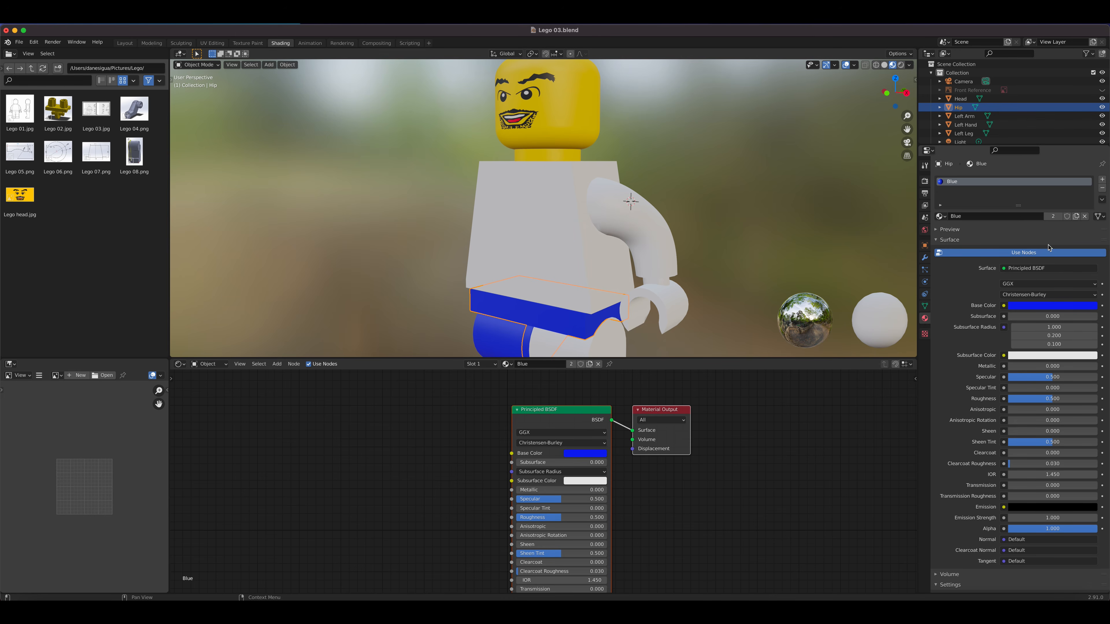
click(1102, 189)
click(496, 342)
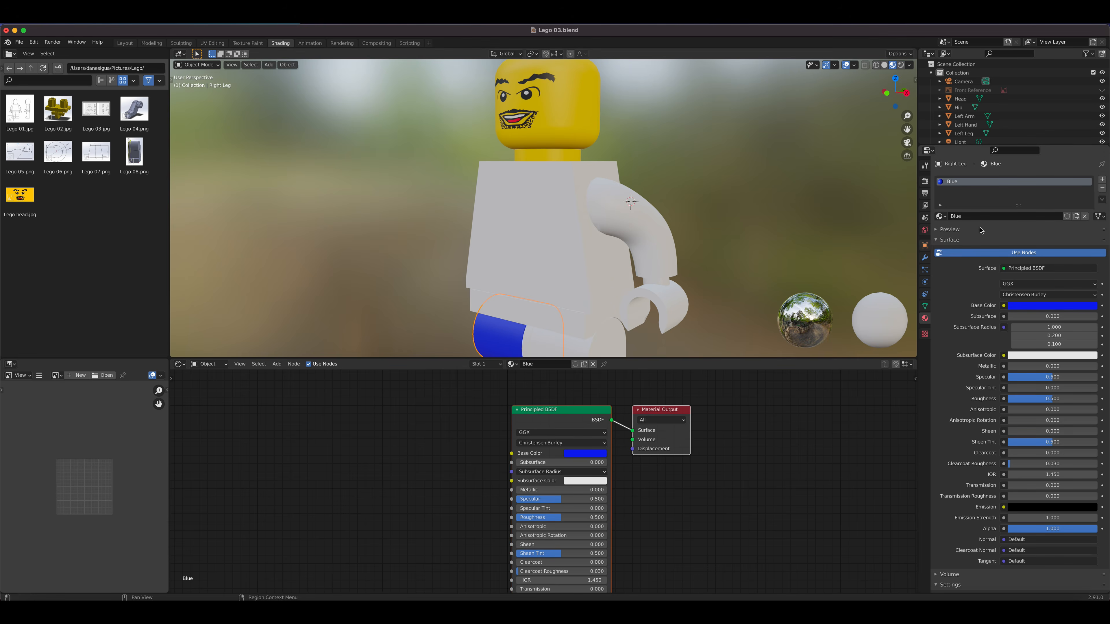
click(1103, 188)
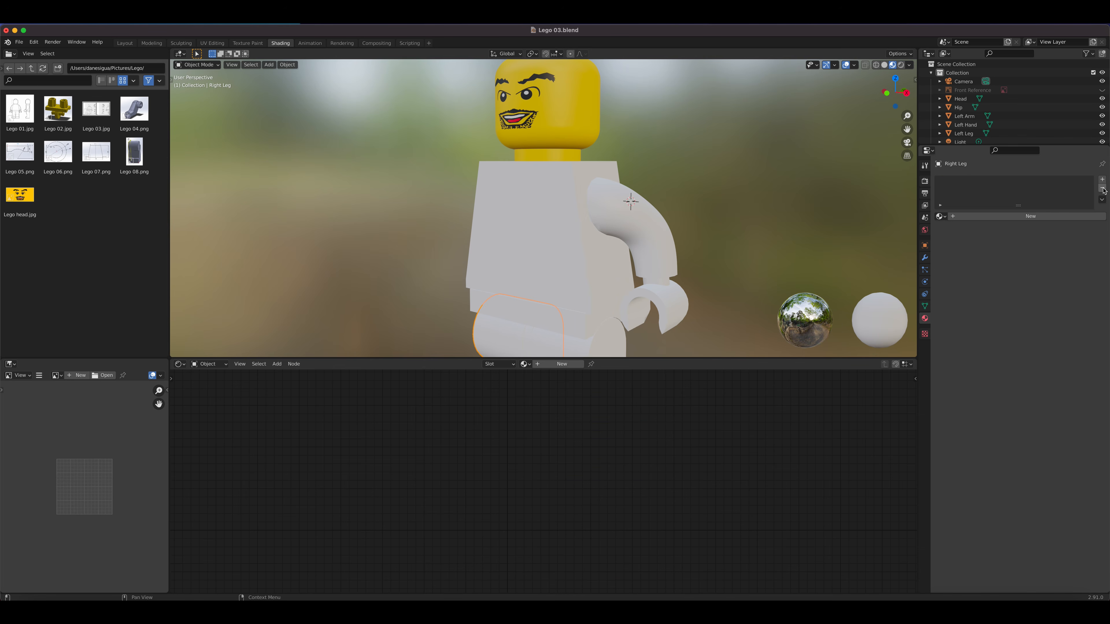
Step: Create a new material on the torso and name it Body
scroll(634, 226, up, 2)
scroll(633, 226, down, 4)
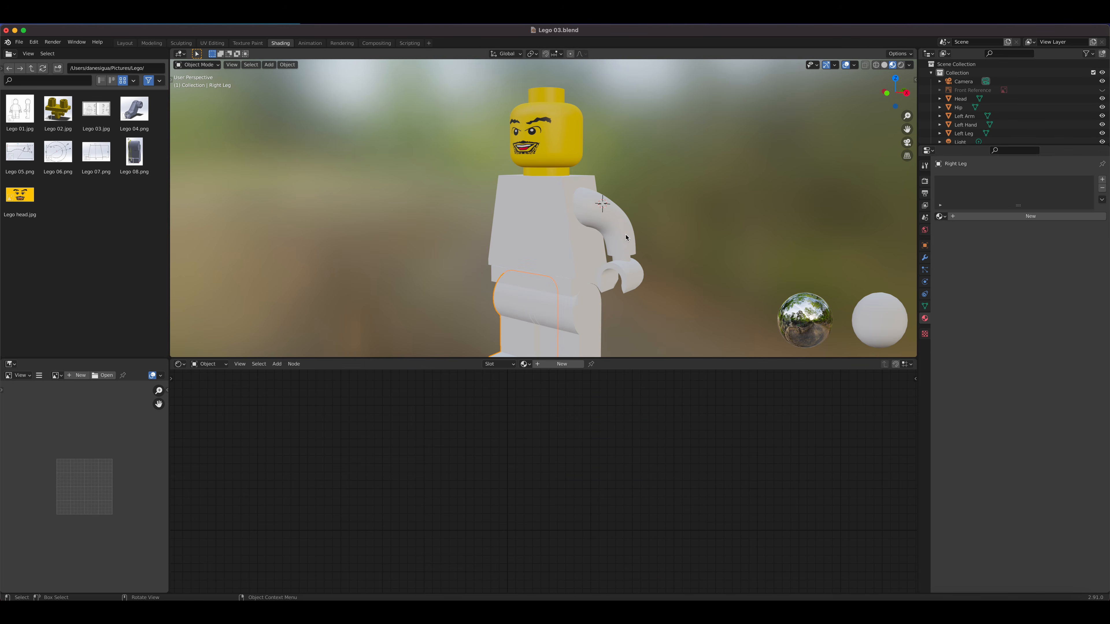
shift+middle_drag(626, 238, 611, 215)
click(571, 220)
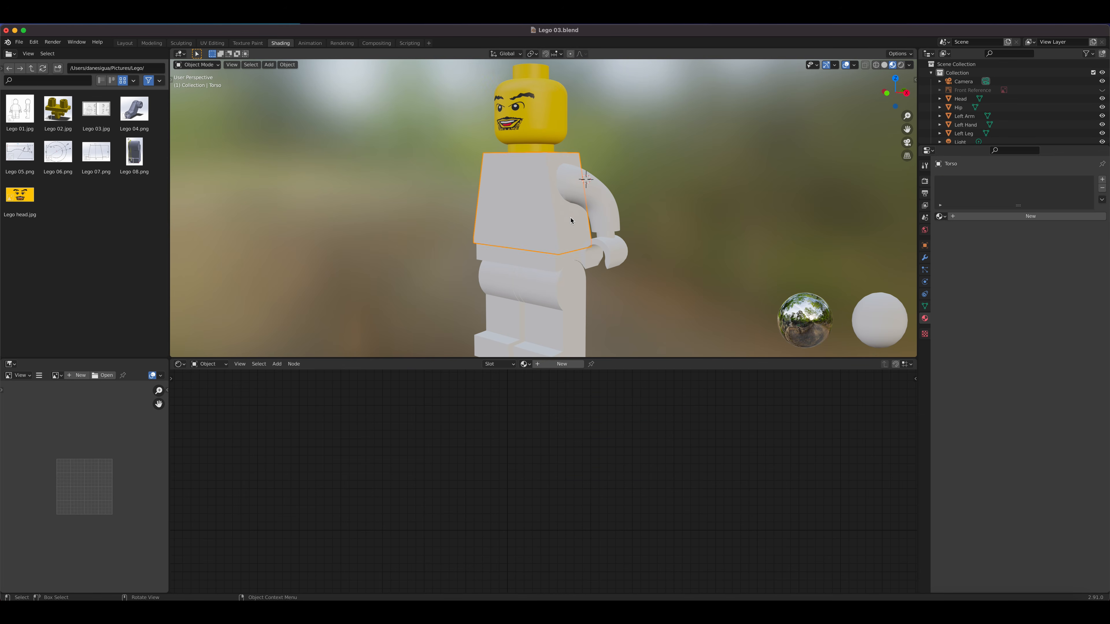
click(1032, 217)
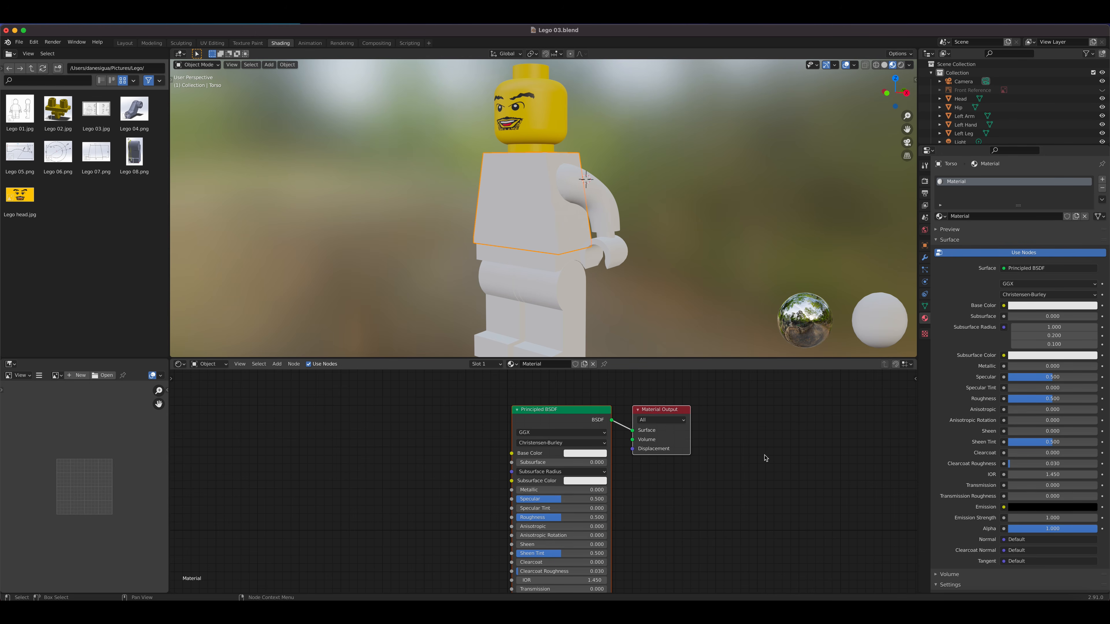
double_click(958, 182)
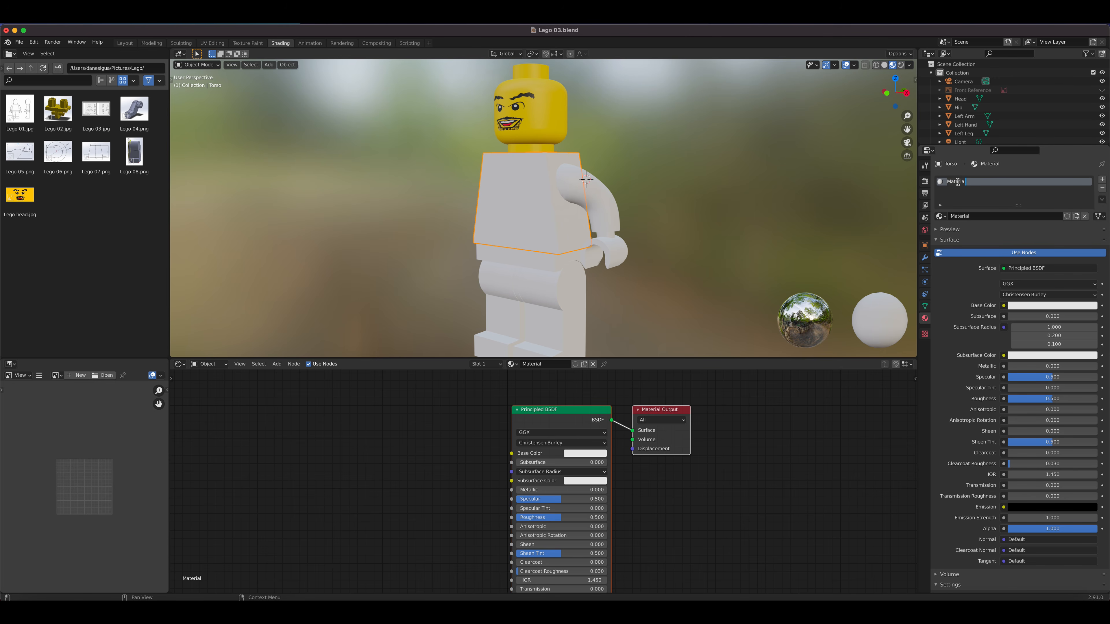
text(Body)
key(Return)
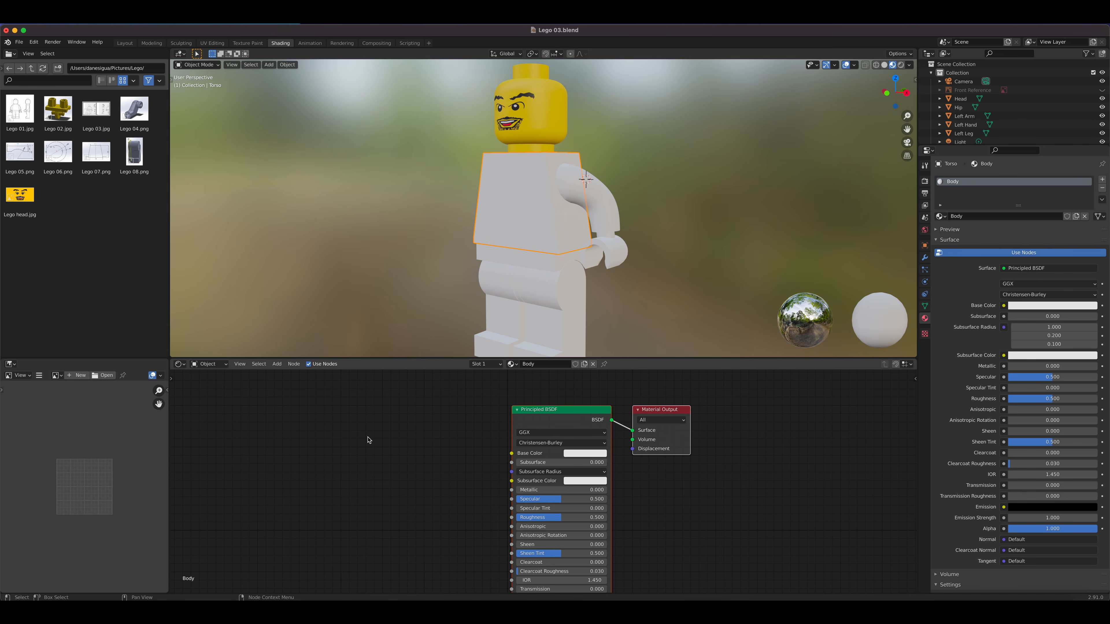
Step: Add an Image Texture node to the Body material, placing it beside the Principled BSDF node's inputs
click(276, 364)
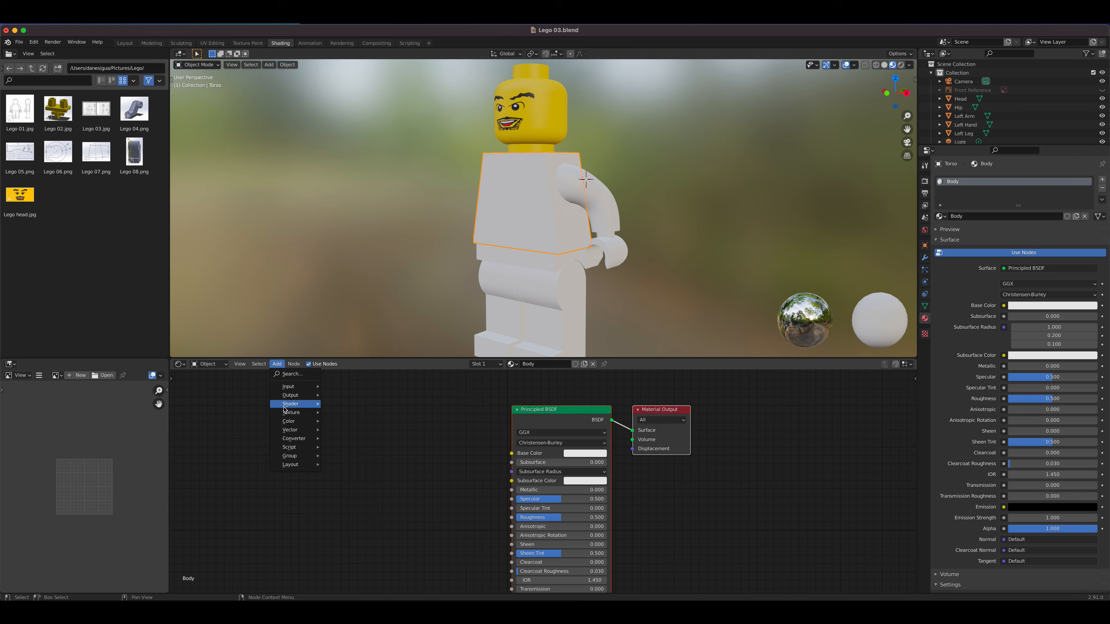
mouse_move(285, 417)
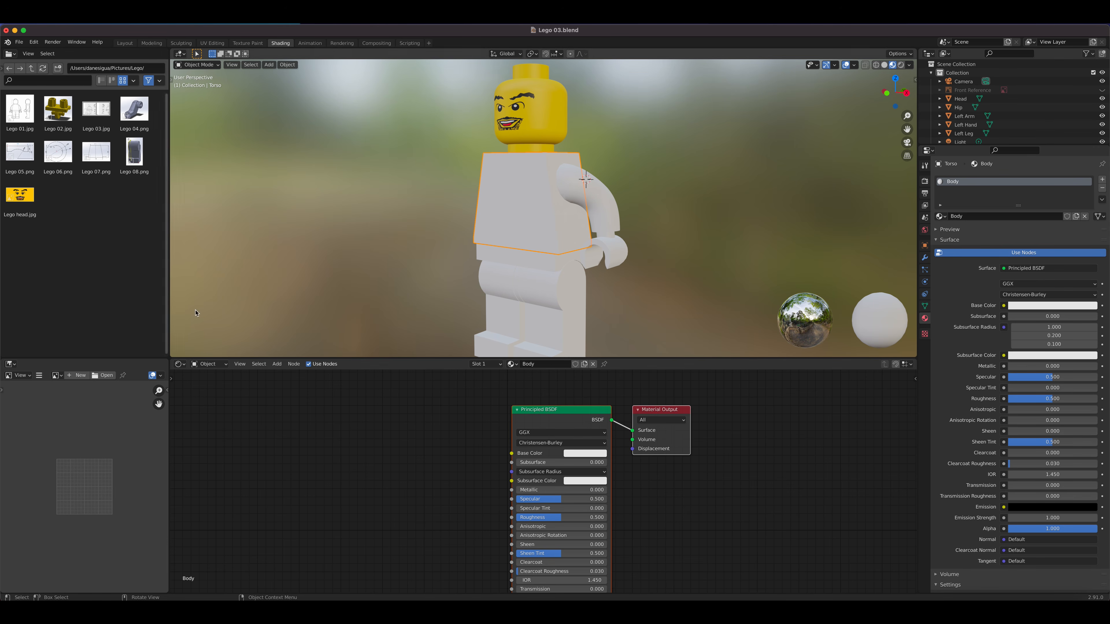
click(277, 364)
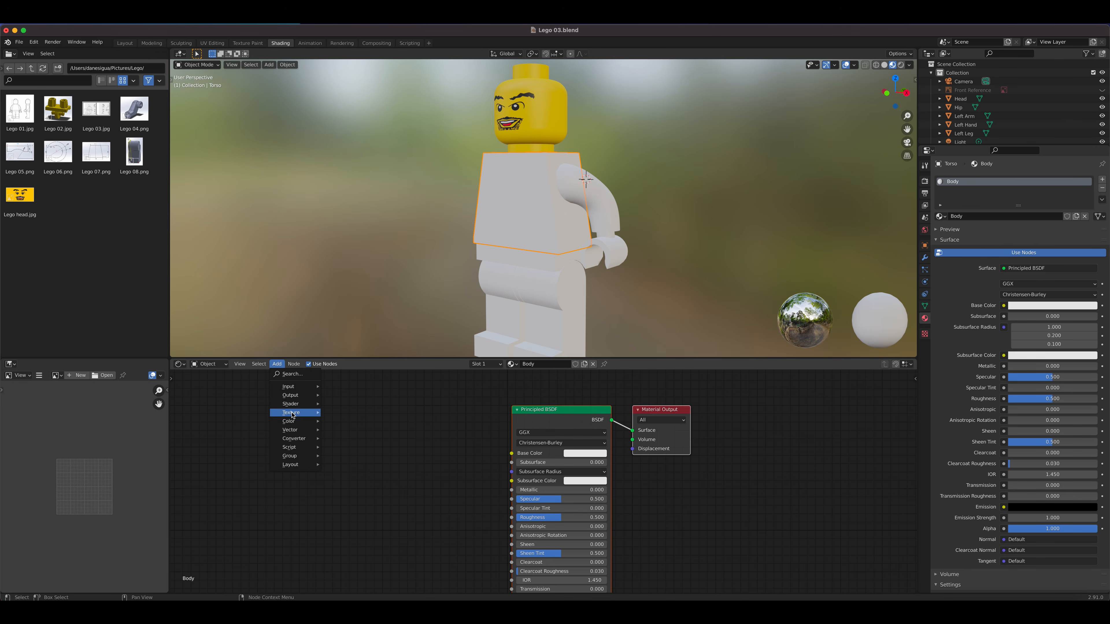
click(361, 485)
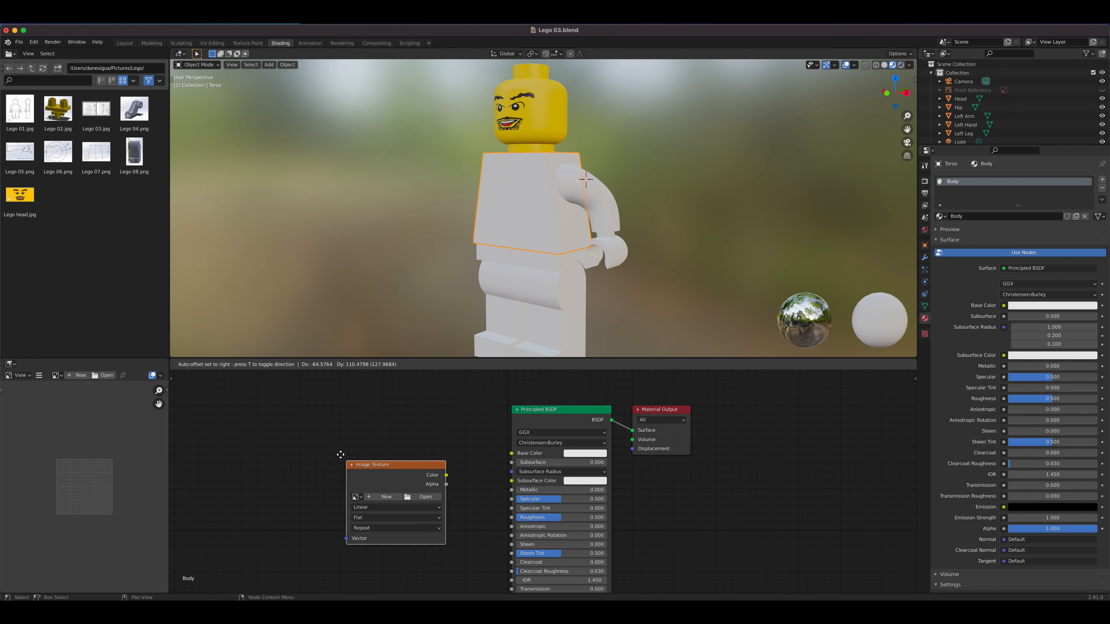
click(350, 459)
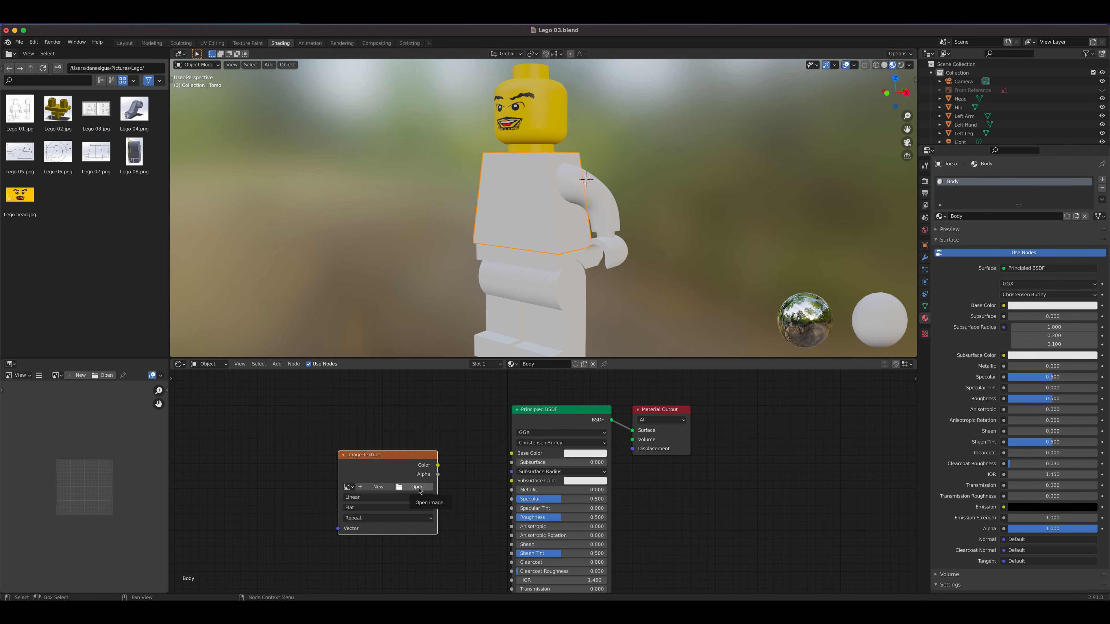
Step: Start a new image in the Image Texture node with a width and height of 2048 px
click(379, 488)
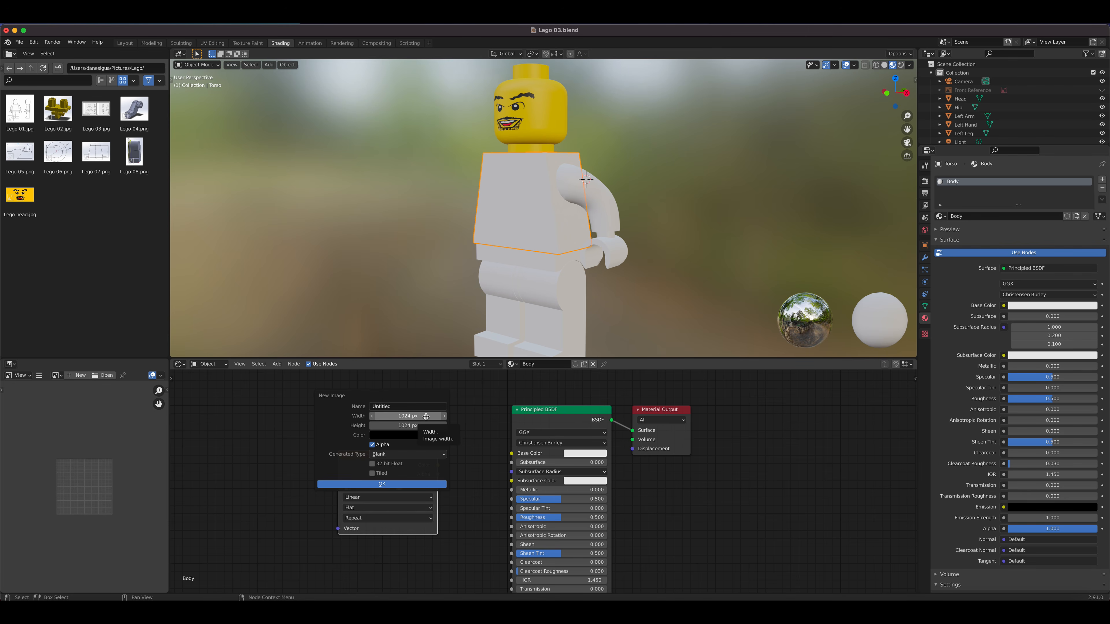
click(423, 416)
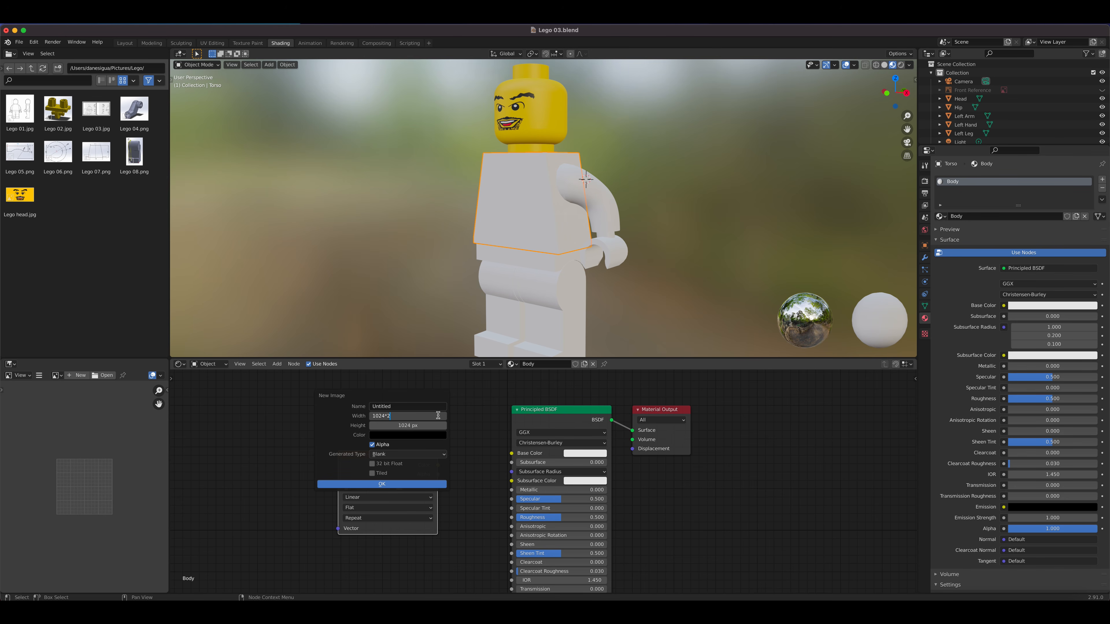
key(Return)
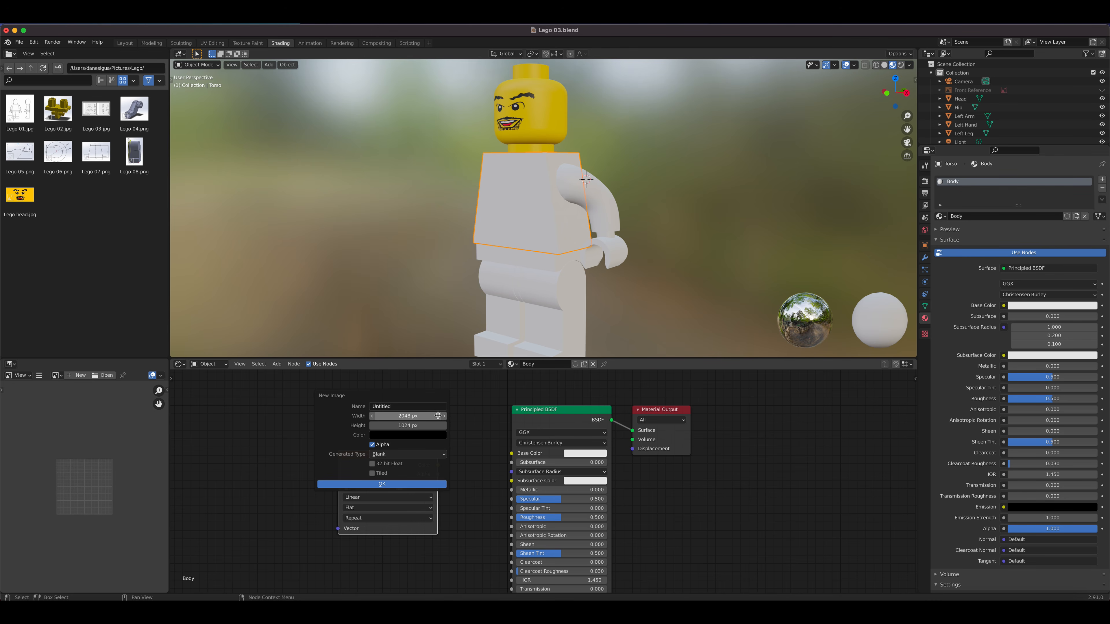
click(423, 424)
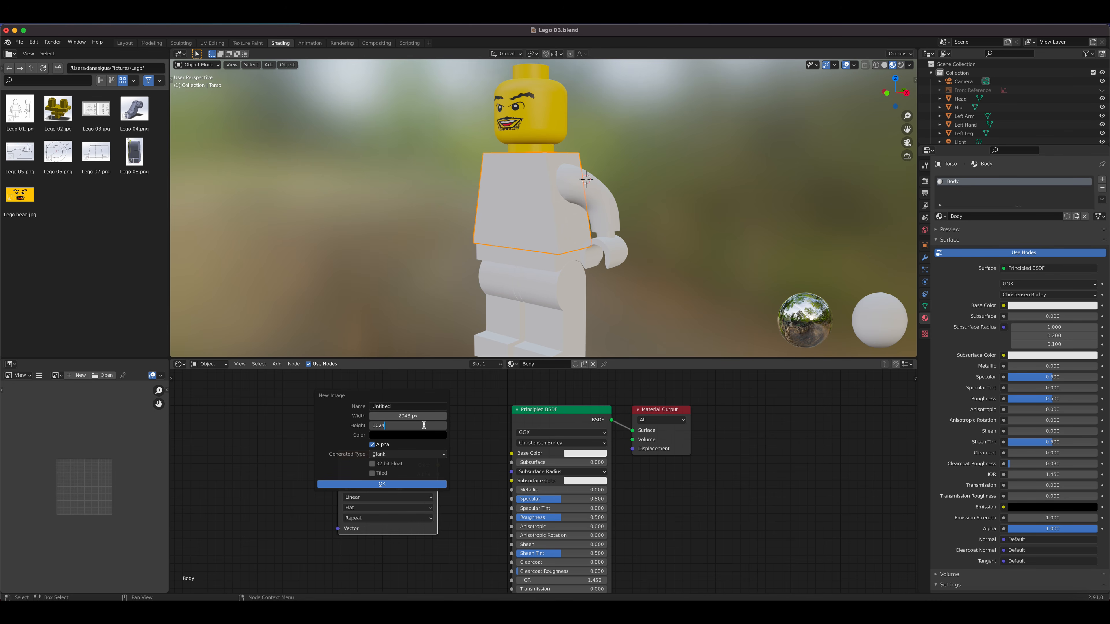
text(*2)
key(Return)
Step: Set the new image's color to mid grey with a value of about 0.519, disable Alpha and keep the generated type Blank
click(402, 436)
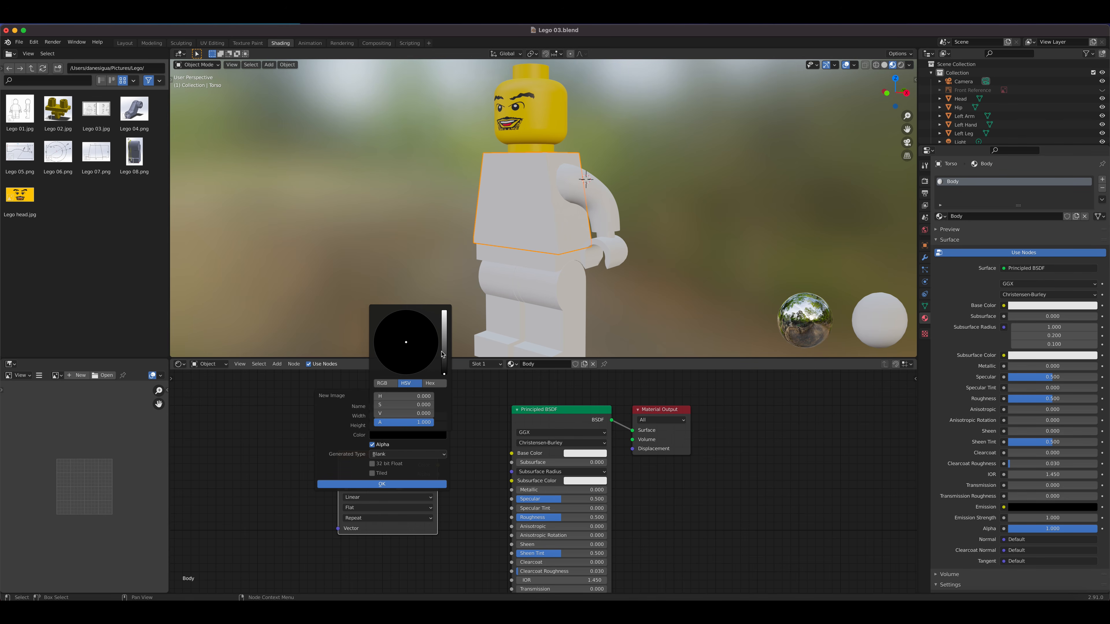
drag(445, 372, 444, 341)
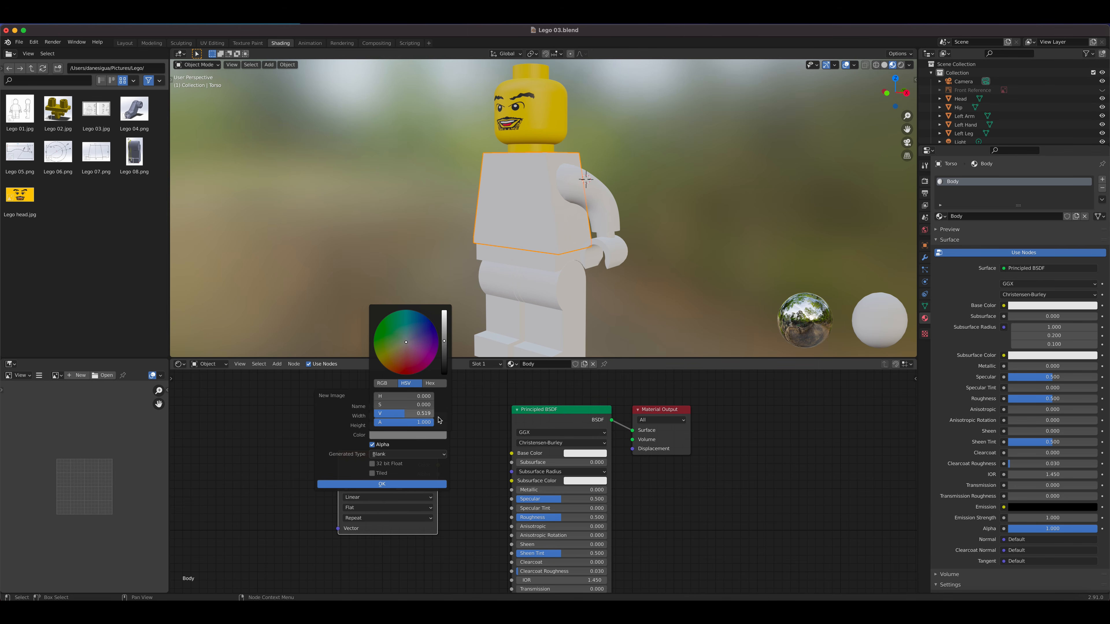
click(373, 445)
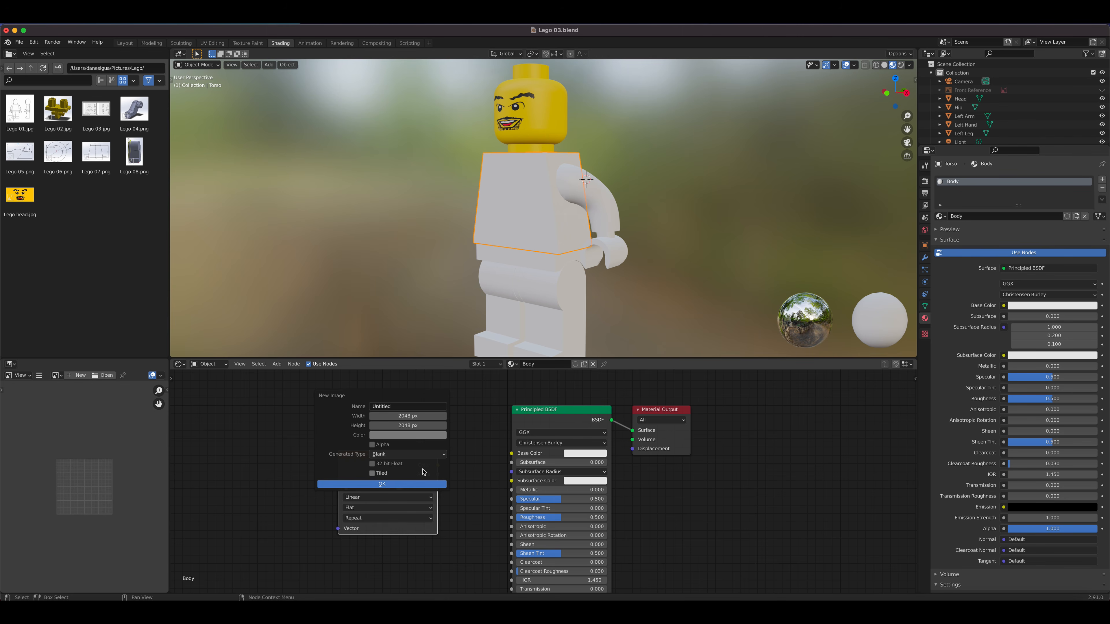
click(414, 456)
Step: Create the image as Body UV Layout and connect its Color output to the Principled BSDF's Base Color
click(420, 407)
text(Body La)
key(BackSpace)
key(BackSpace)
text(UV Layout)
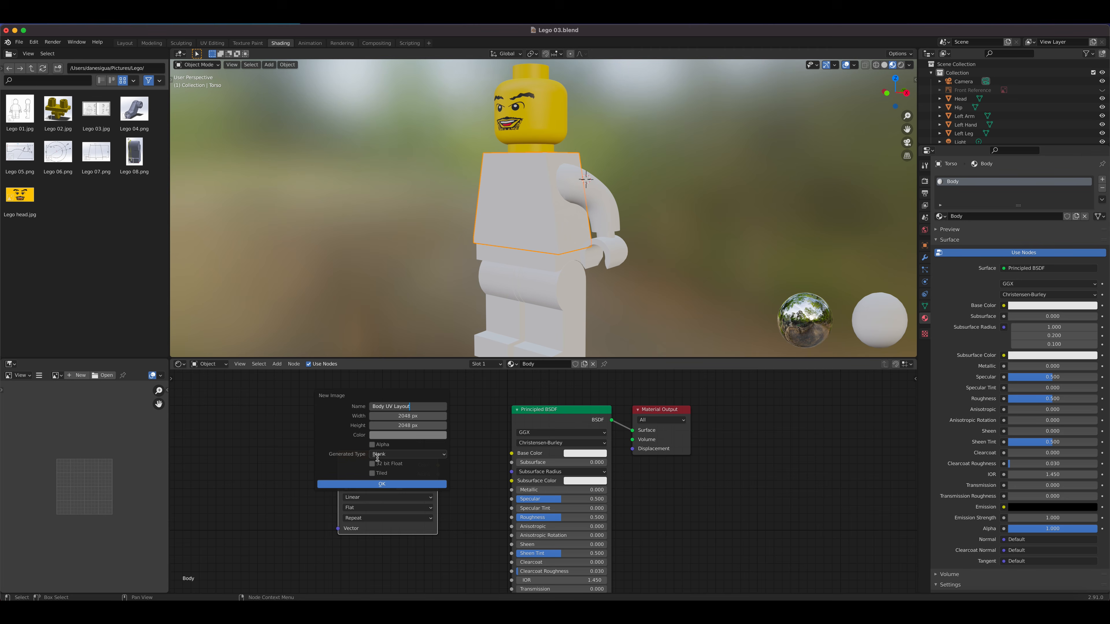
click(399, 483)
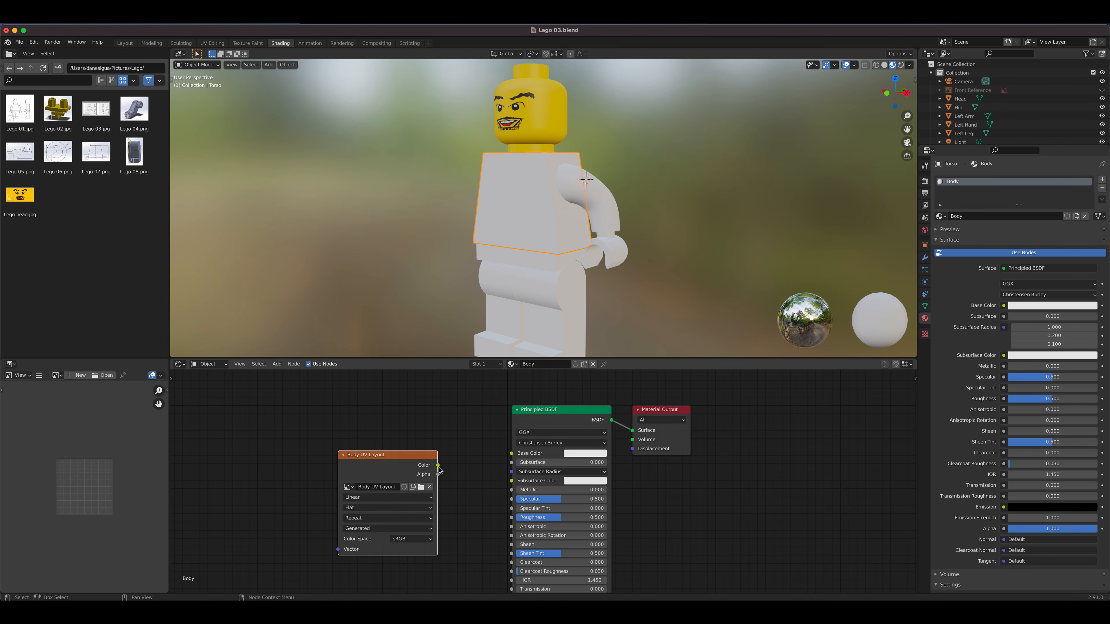
drag(438, 465, 511, 456)
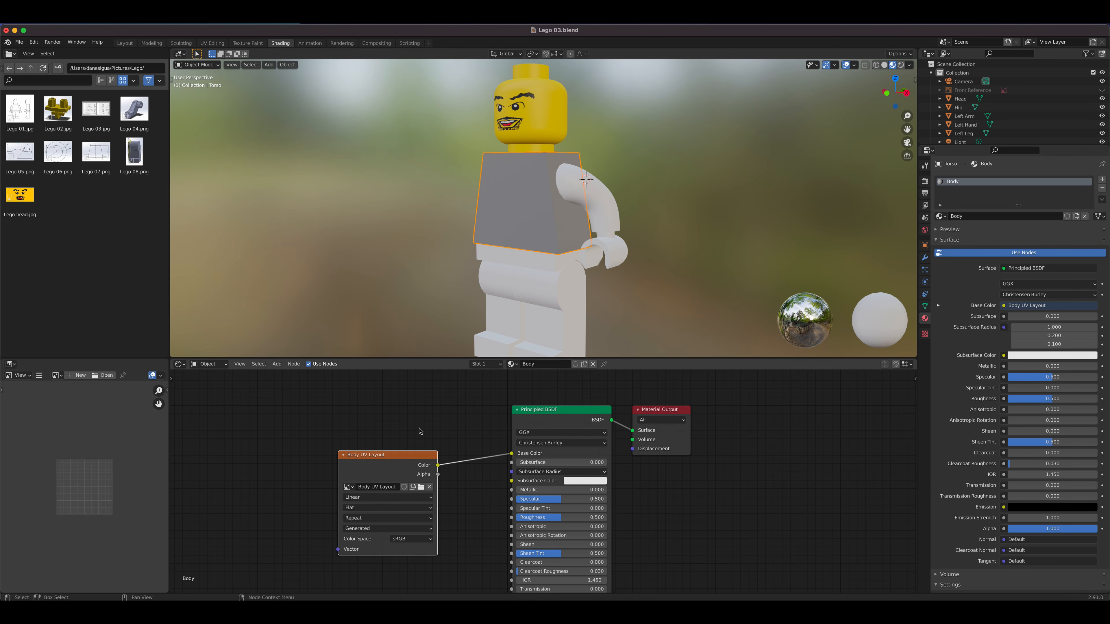
drag(416, 458, 435, 445)
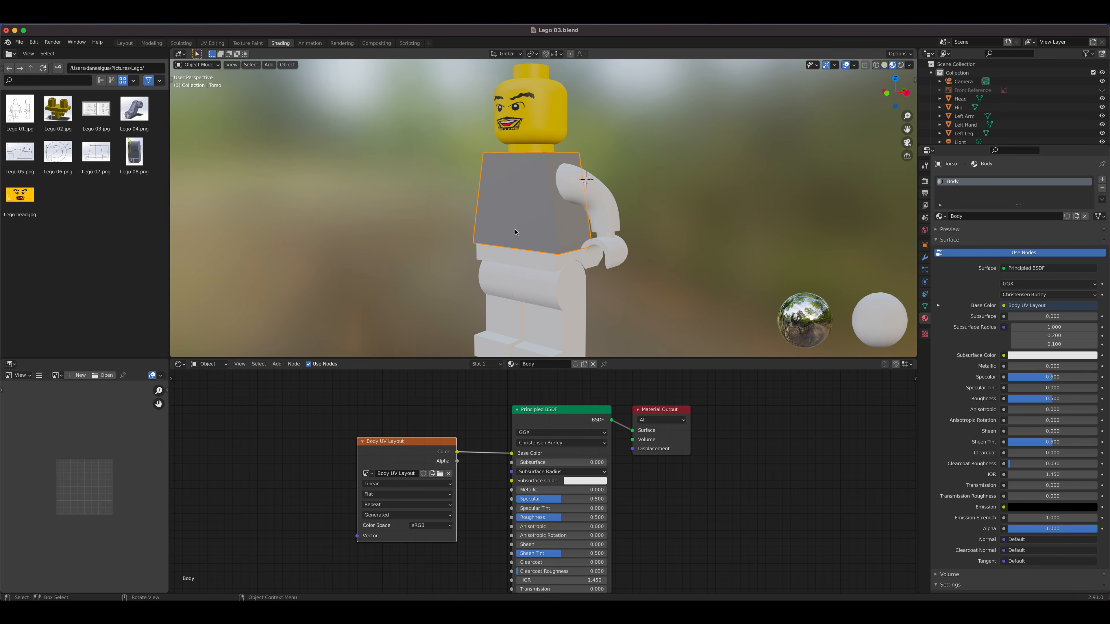
Step: Open the UV Editing workspace and check the figure in Material Preview before returning to Solid shading
click(212, 43)
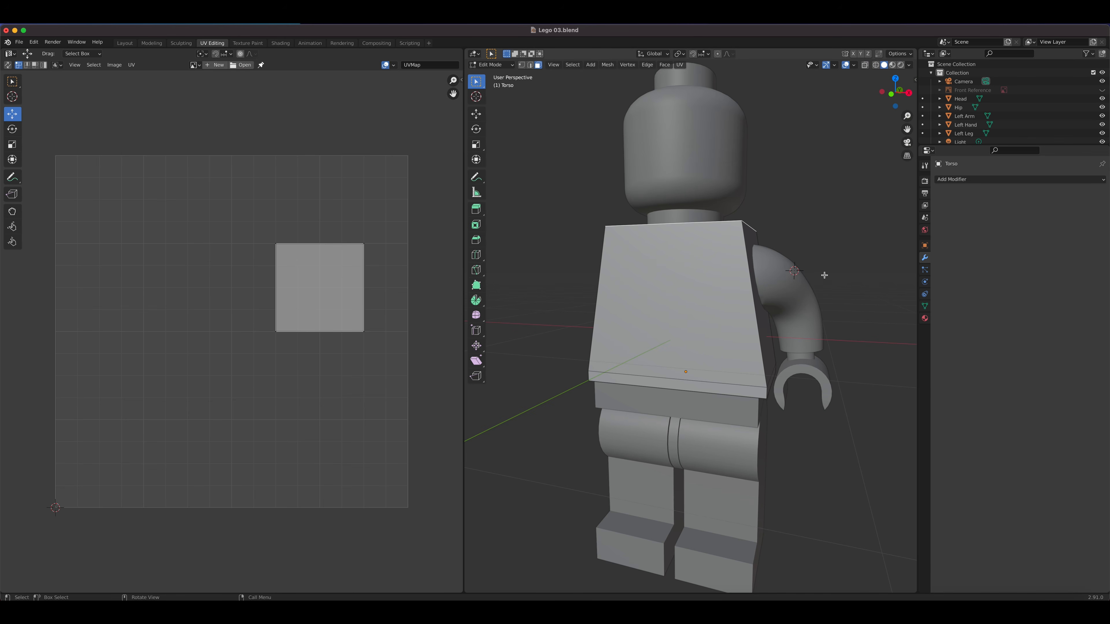
click(893, 65)
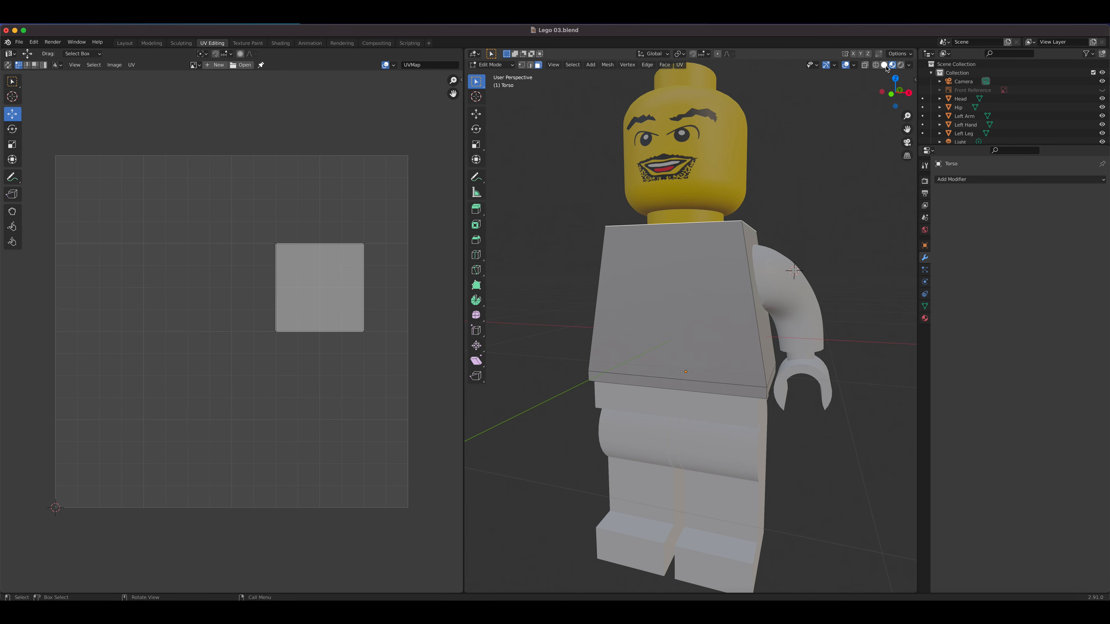
click(886, 66)
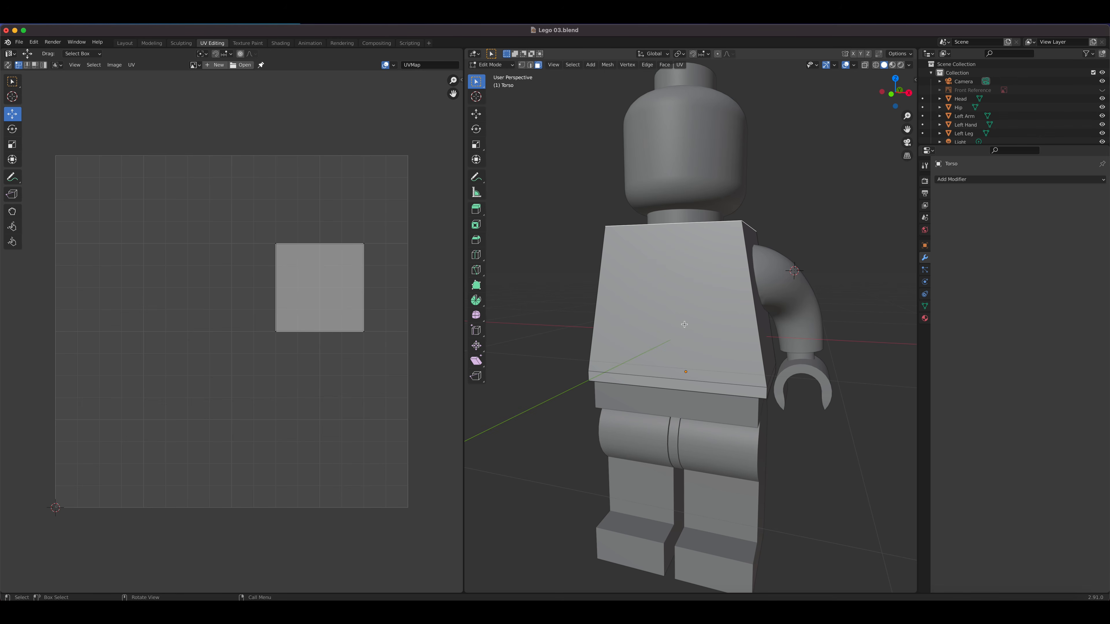
Step: Display the Body UV Layout image in the UV editor with the whole image in view
middle_drag(709, 281, 735, 291)
scroll(724, 292, down, 1)
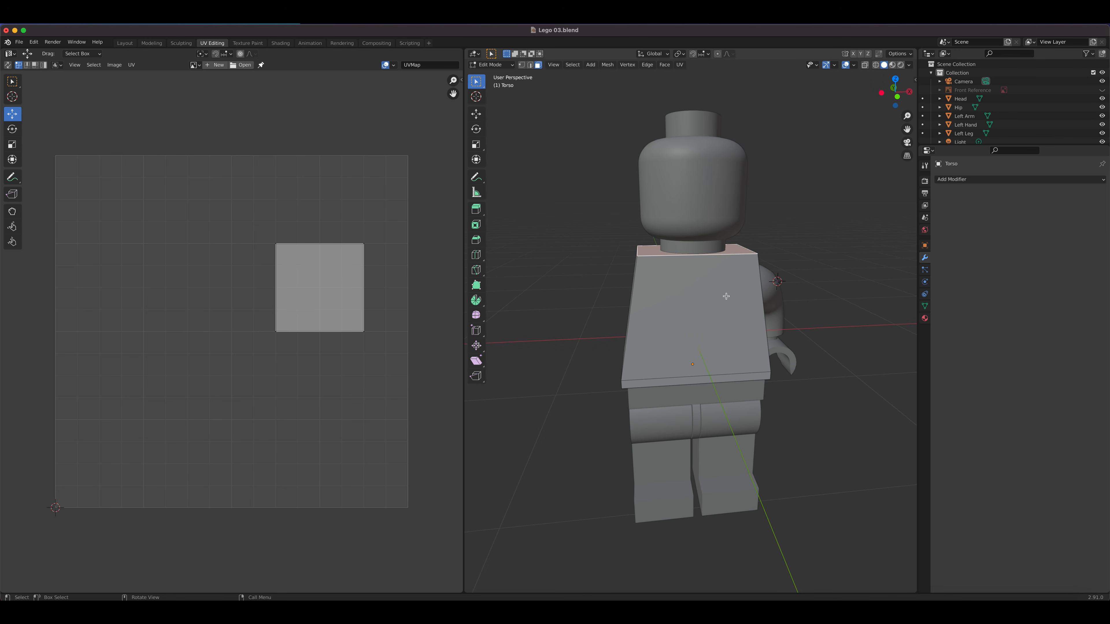
middle_drag(724, 311, 711, 307)
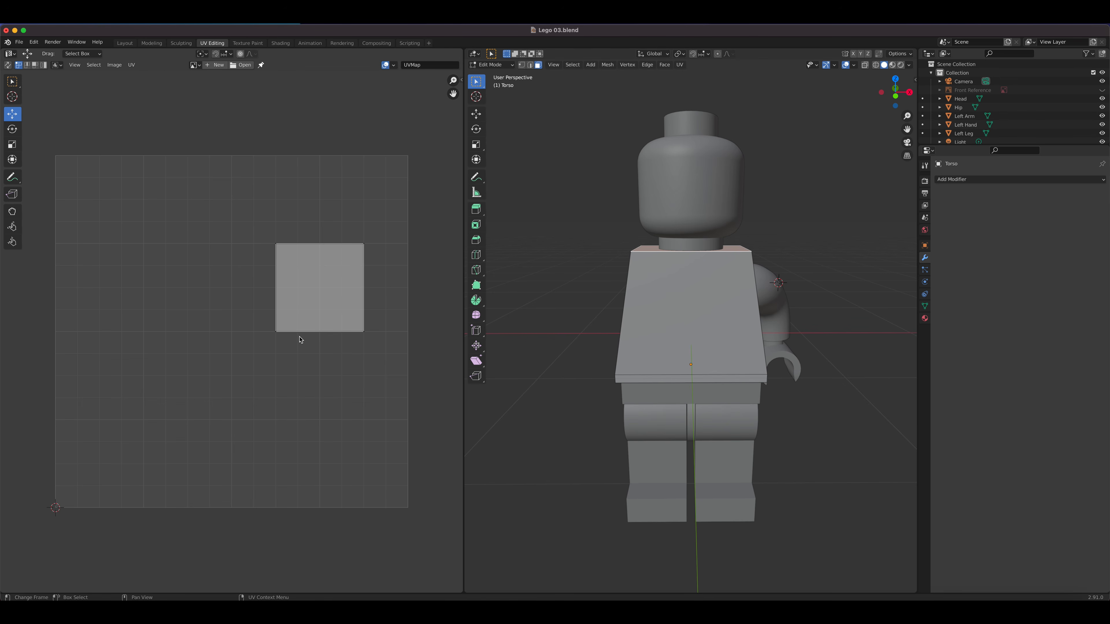
click(199, 66)
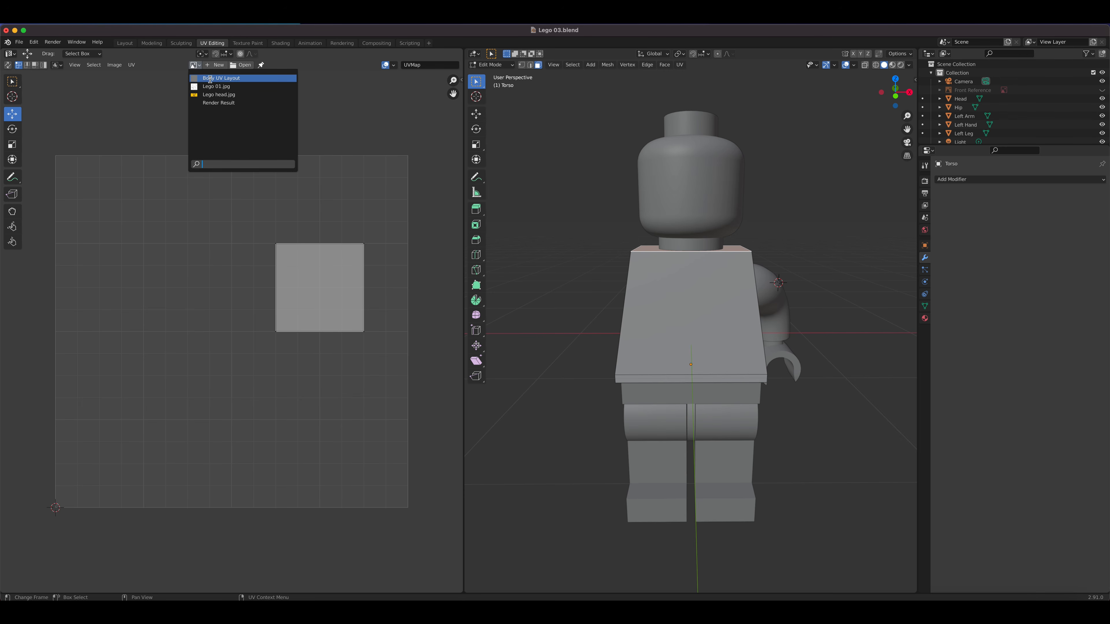
click(235, 82)
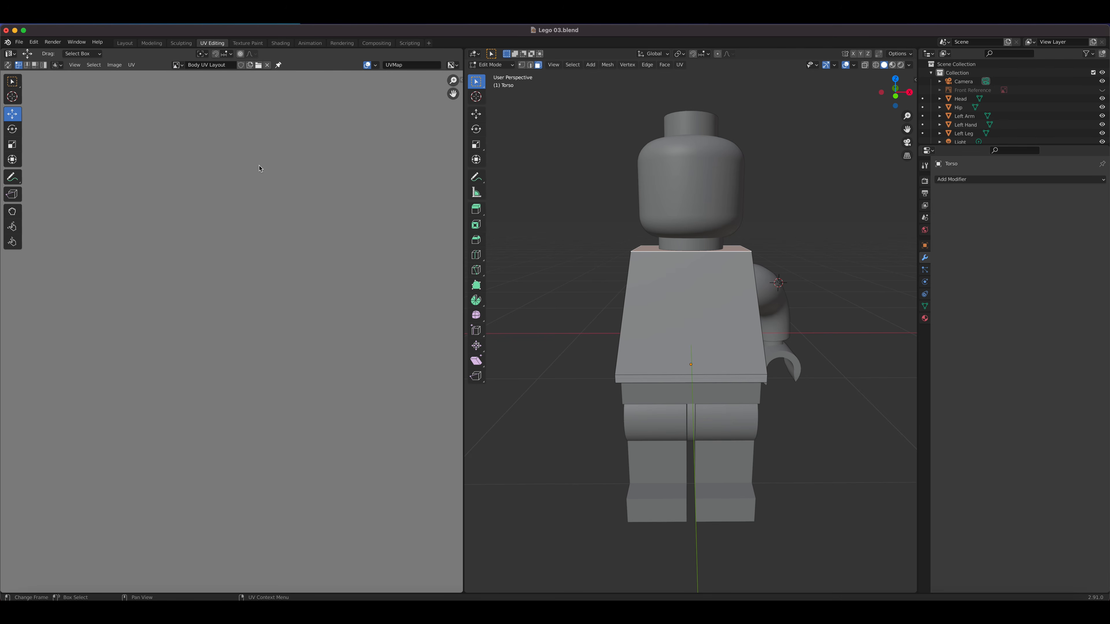
scroll(285, 273, down, 2)
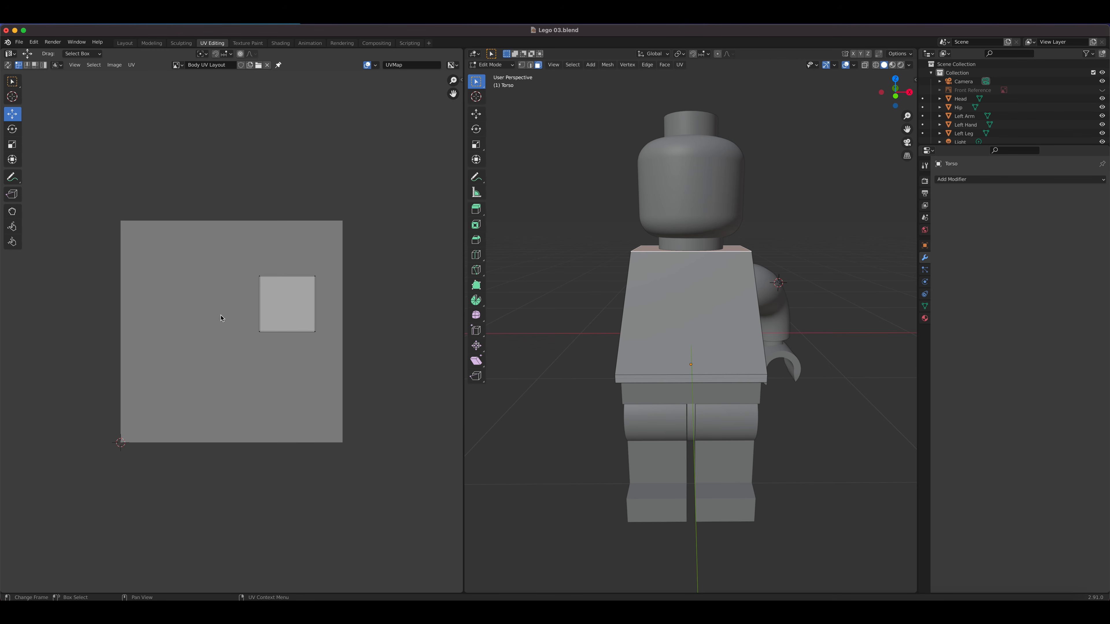
scroll(207, 302, up, 2)
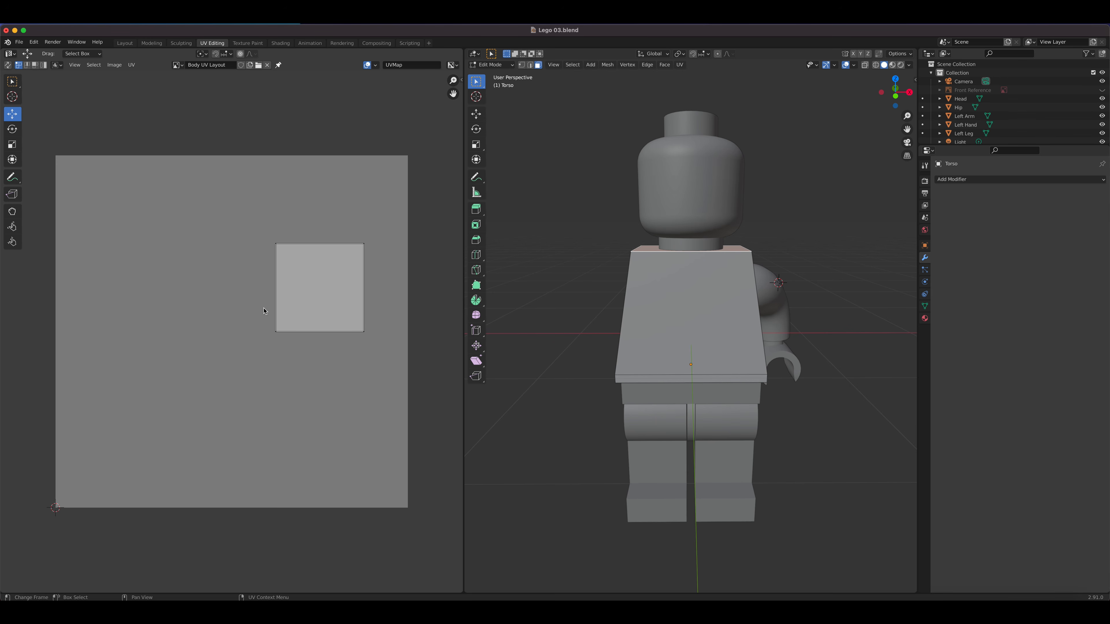
click(115, 66)
click(131, 64)
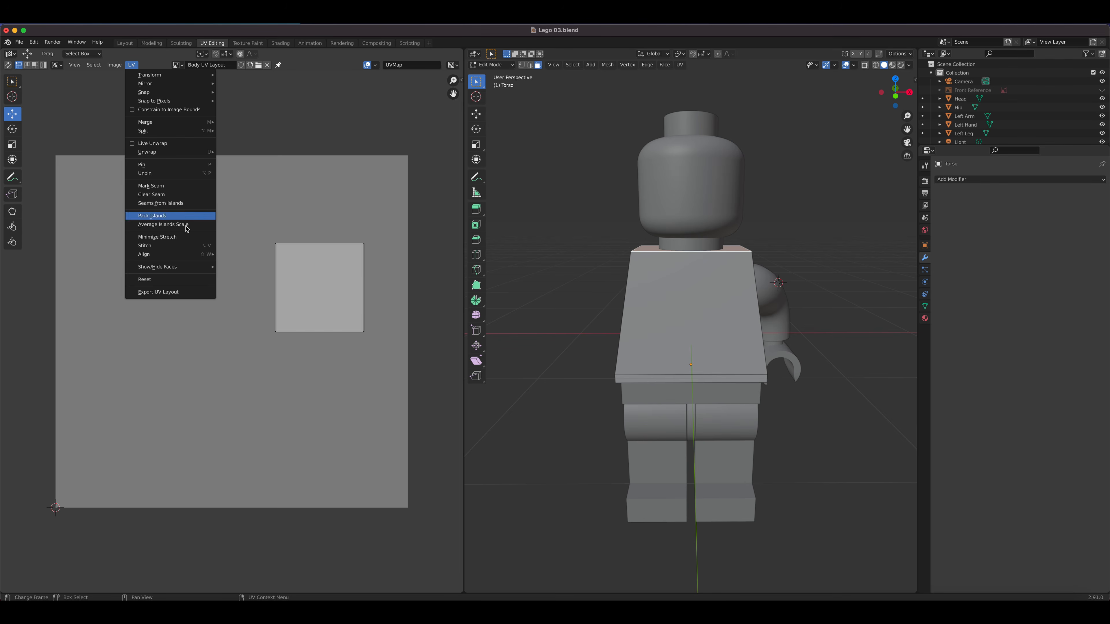
click(182, 293)
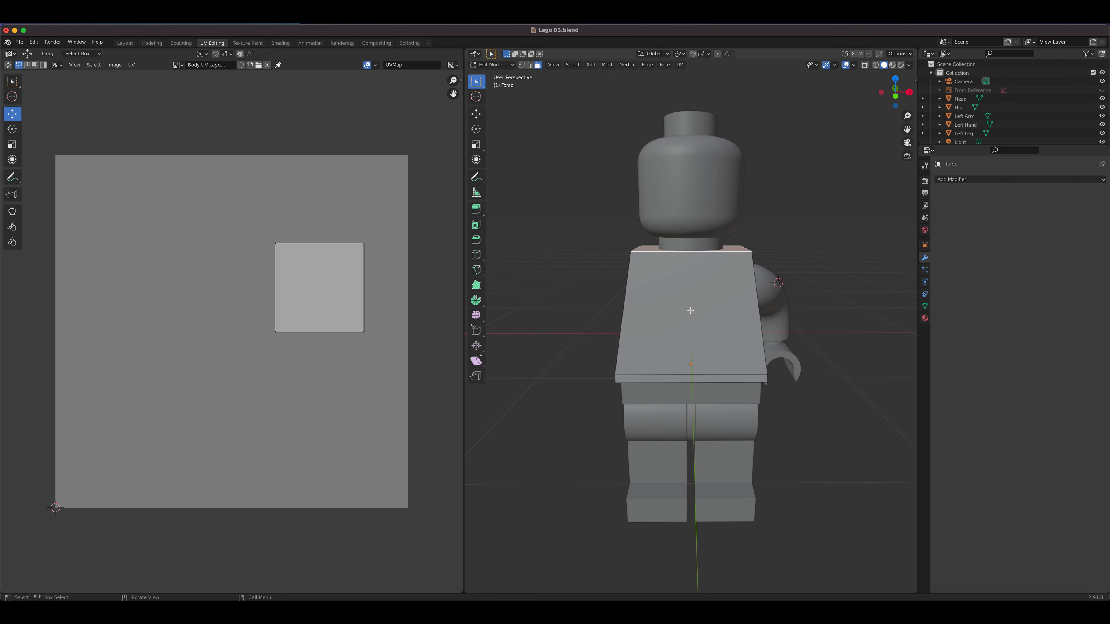
Step: Switch to the front view, leave mesh editing and apply All Transforms to the Torso object
key(KP_1)
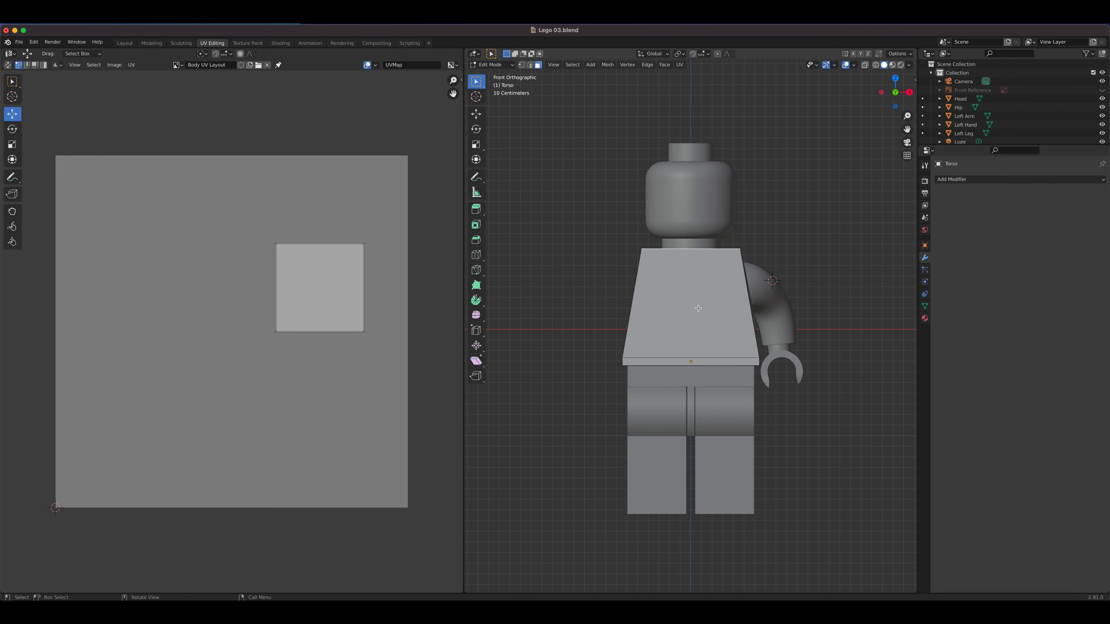
key(a)
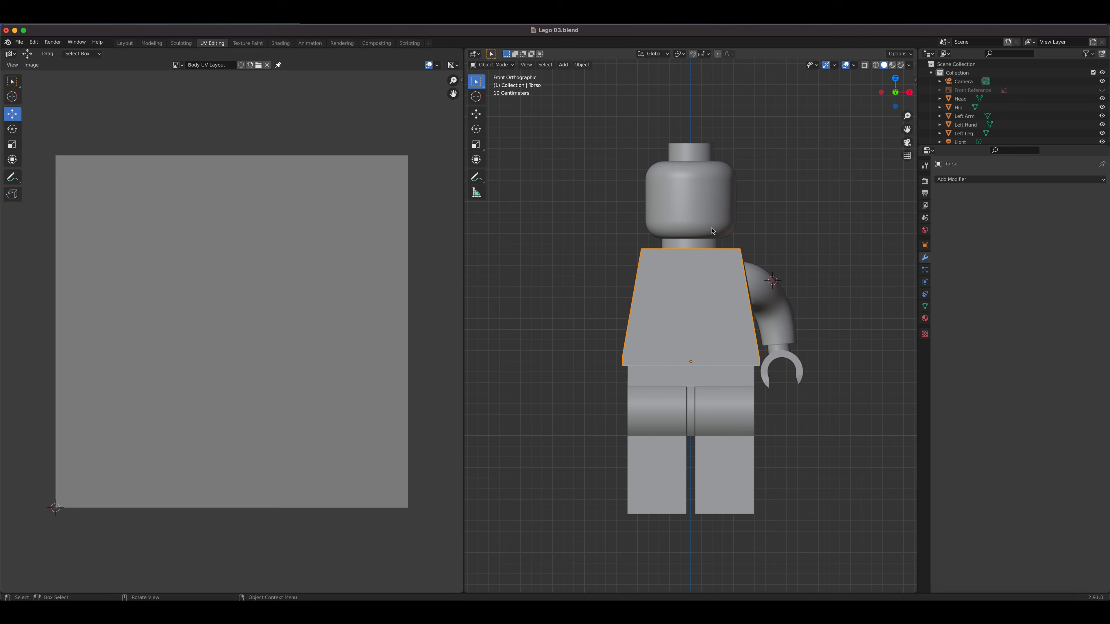
click(581, 64)
mouse_move(658, 111)
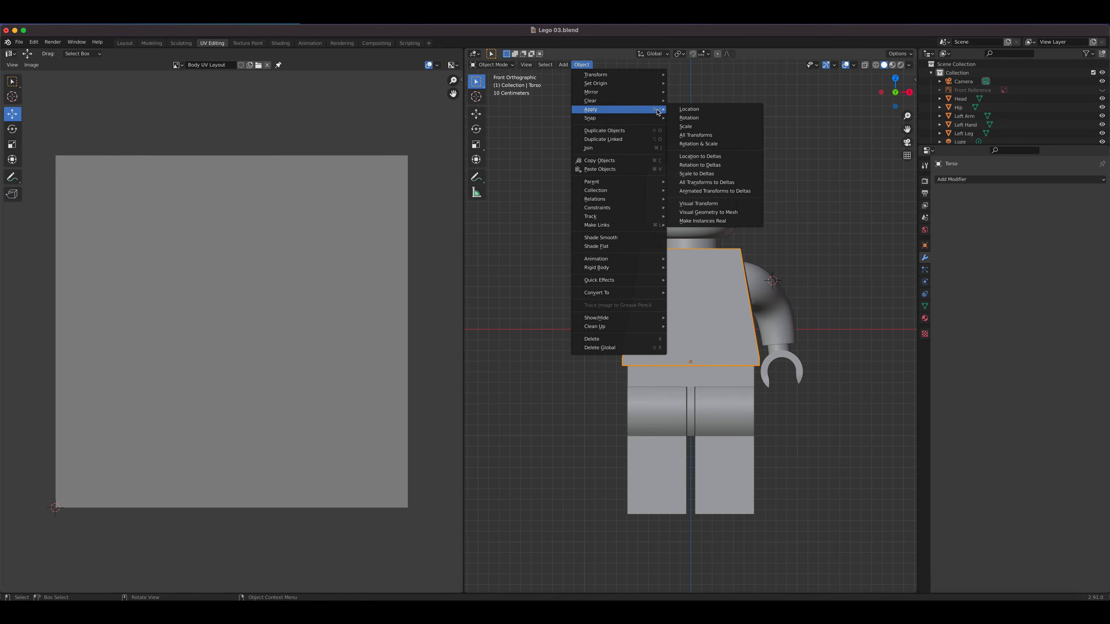
click(701, 135)
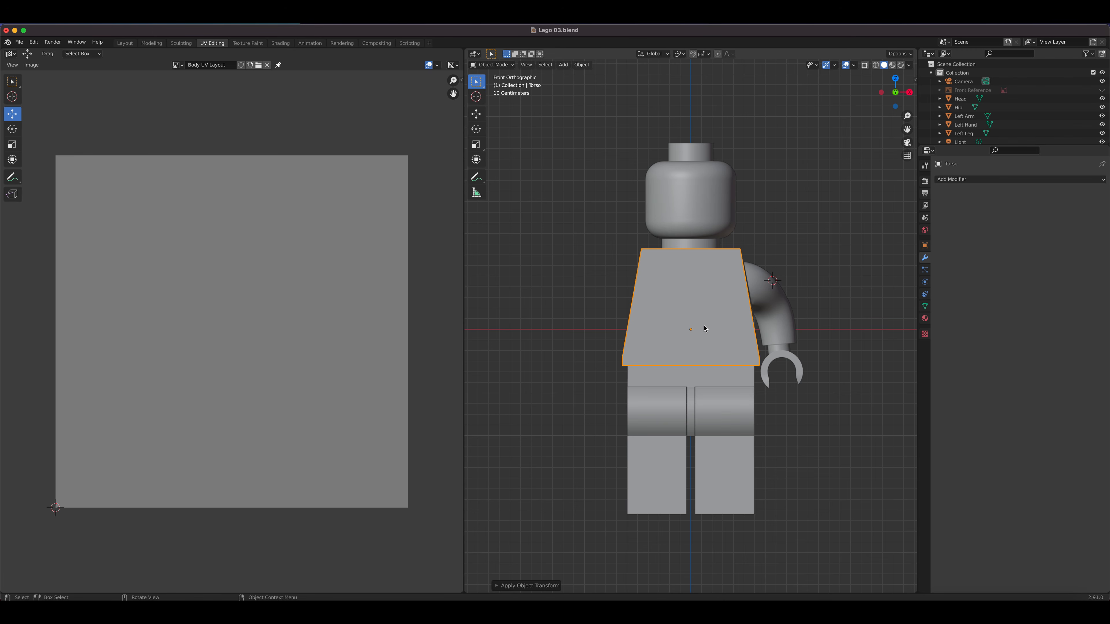
Step: Unwrap all faces of the torso mesh, replacing the standard Unwrap result with a Cube Projection
key(Tab)
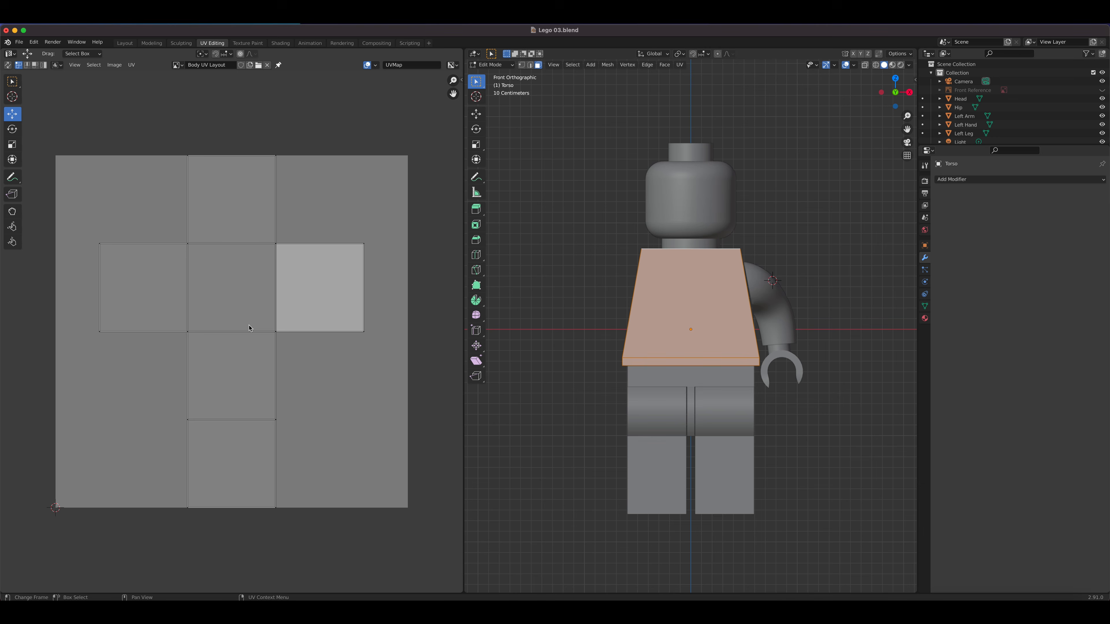
key(u)
click(673, 288)
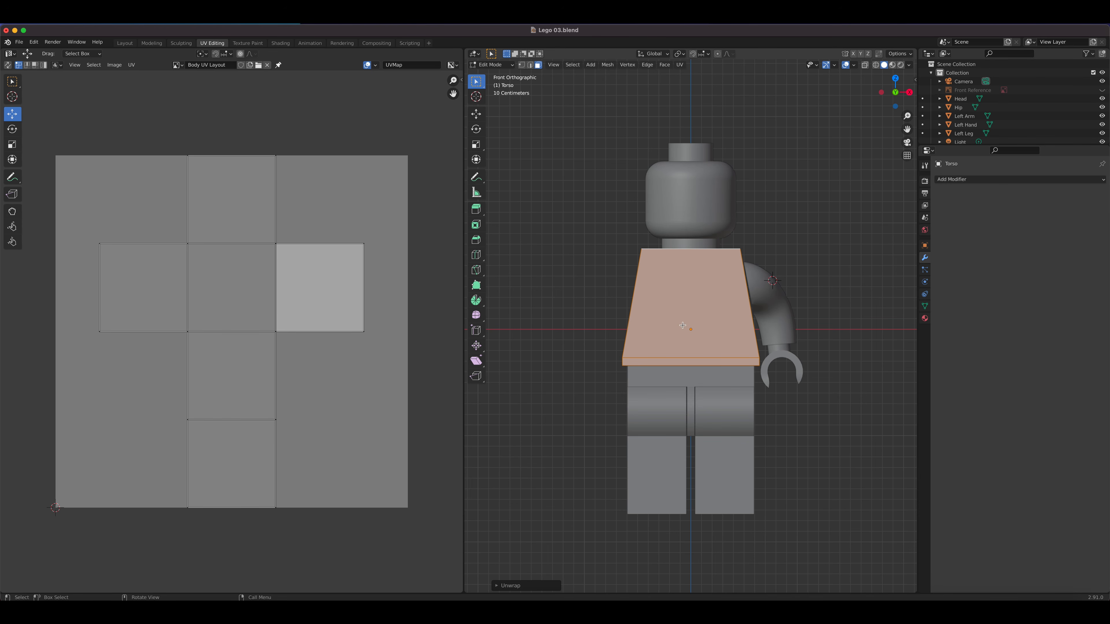
key(u)
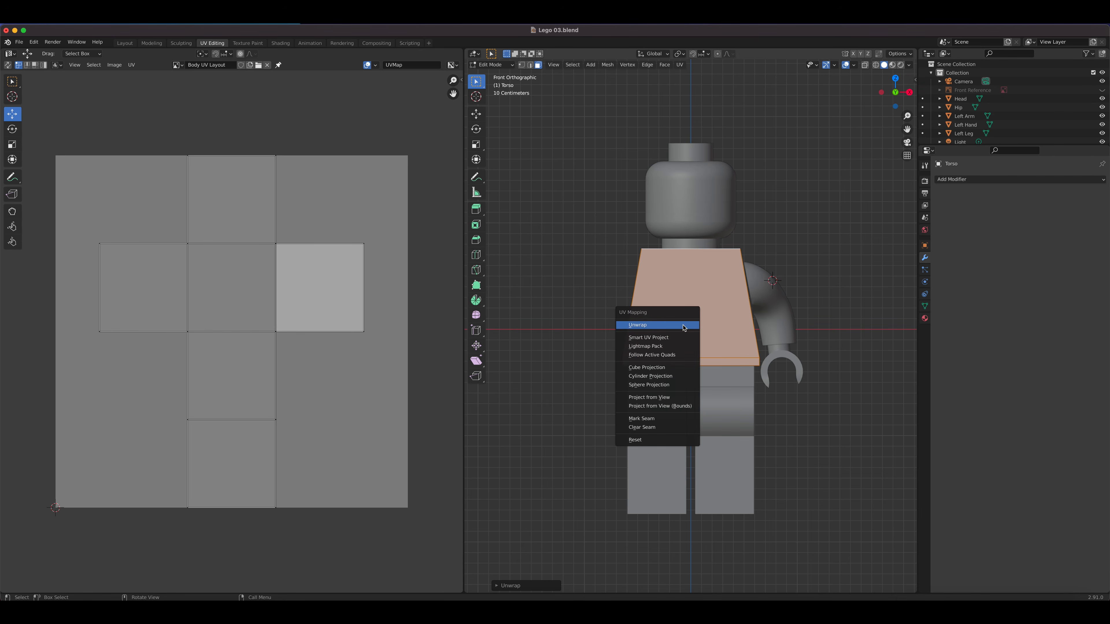
click(677, 372)
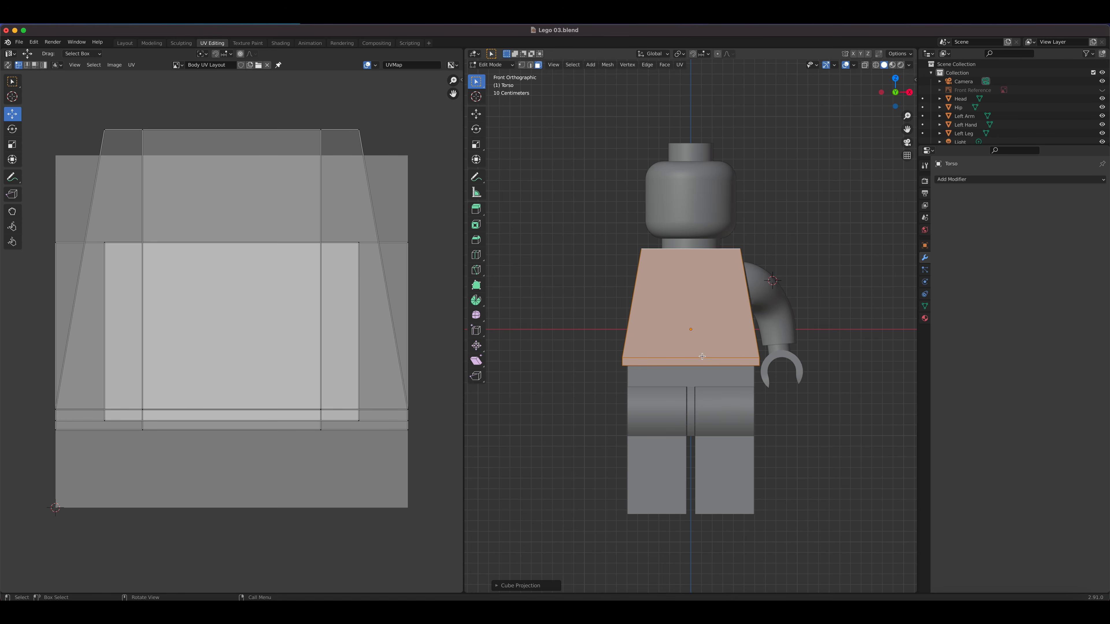
Step: Select the torso's front face and the narrow strip below it, and move their UVs above and clear of the image
click(696, 302)
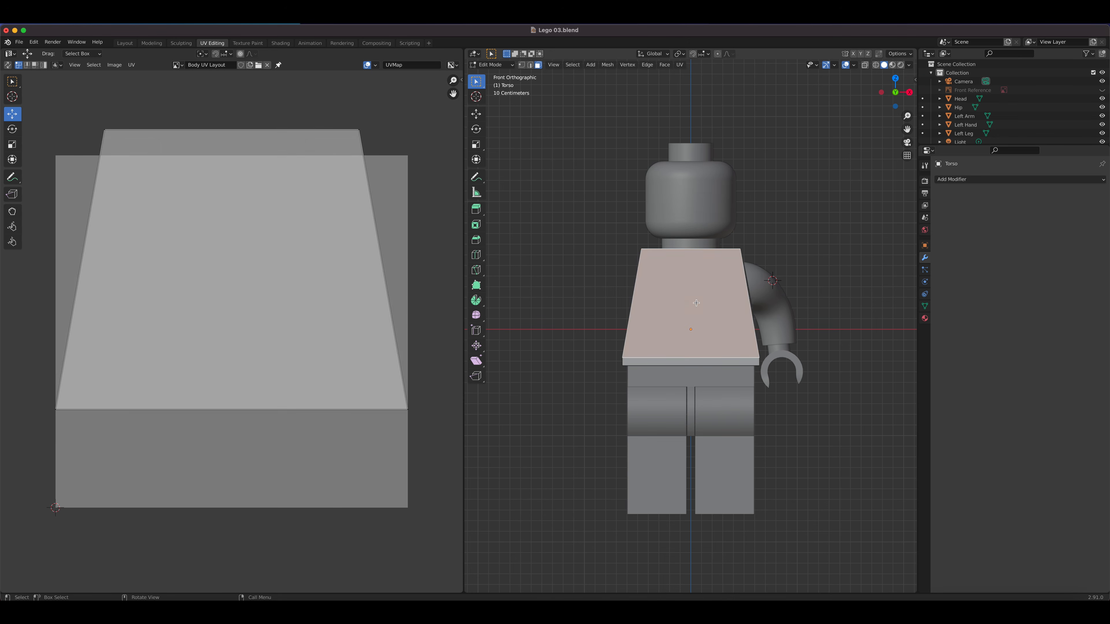
shift+click(693, 360)
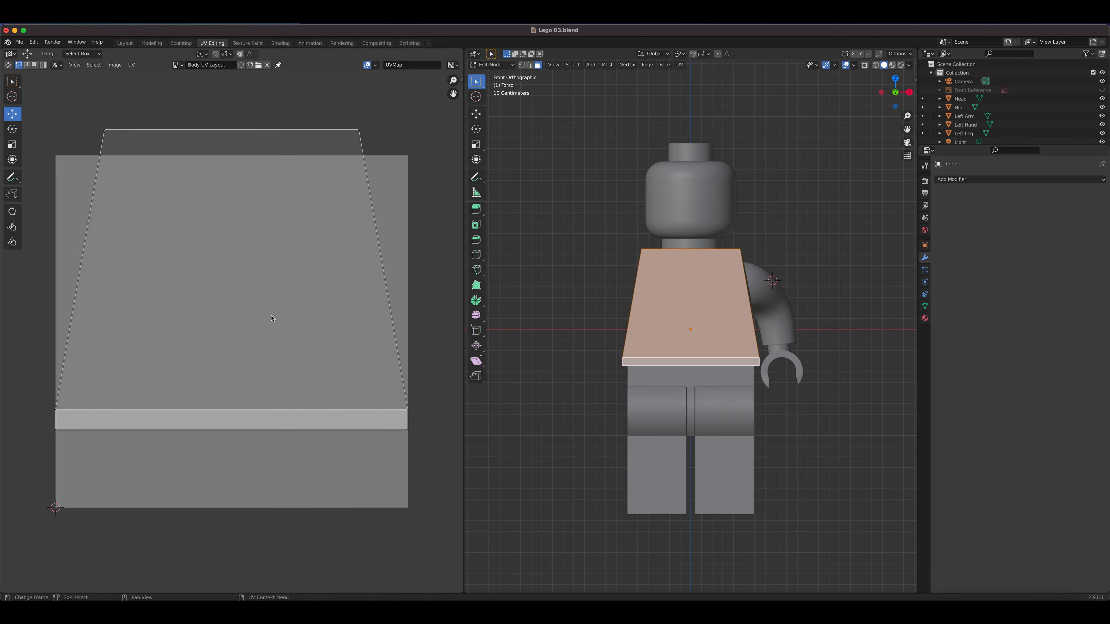
scroll(269, 315, down, 3)
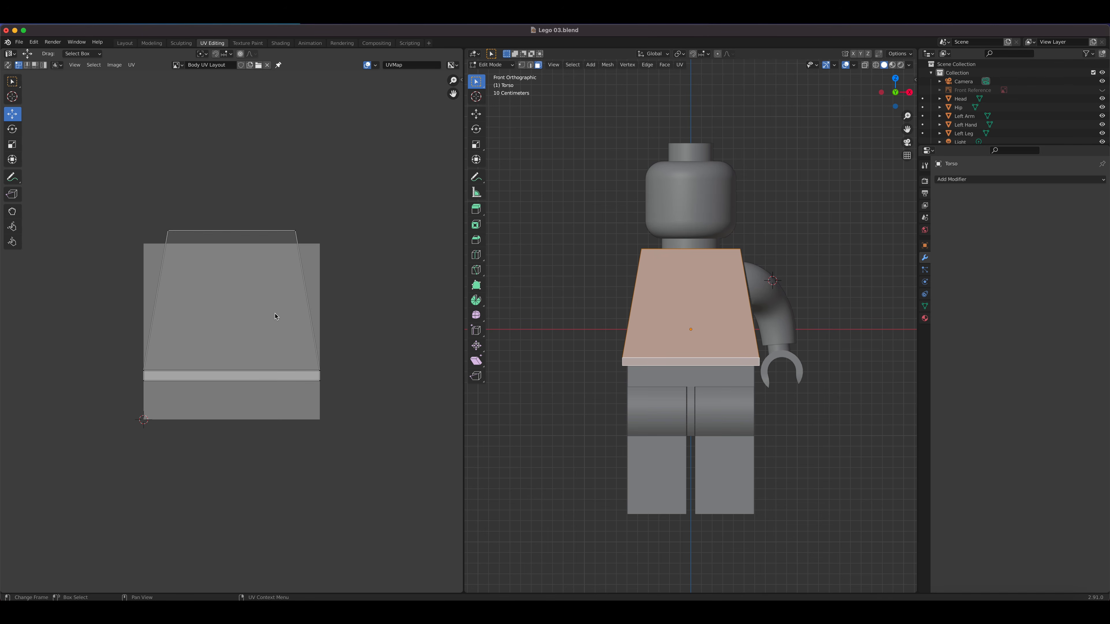
drag(112, 211, 362, 412)
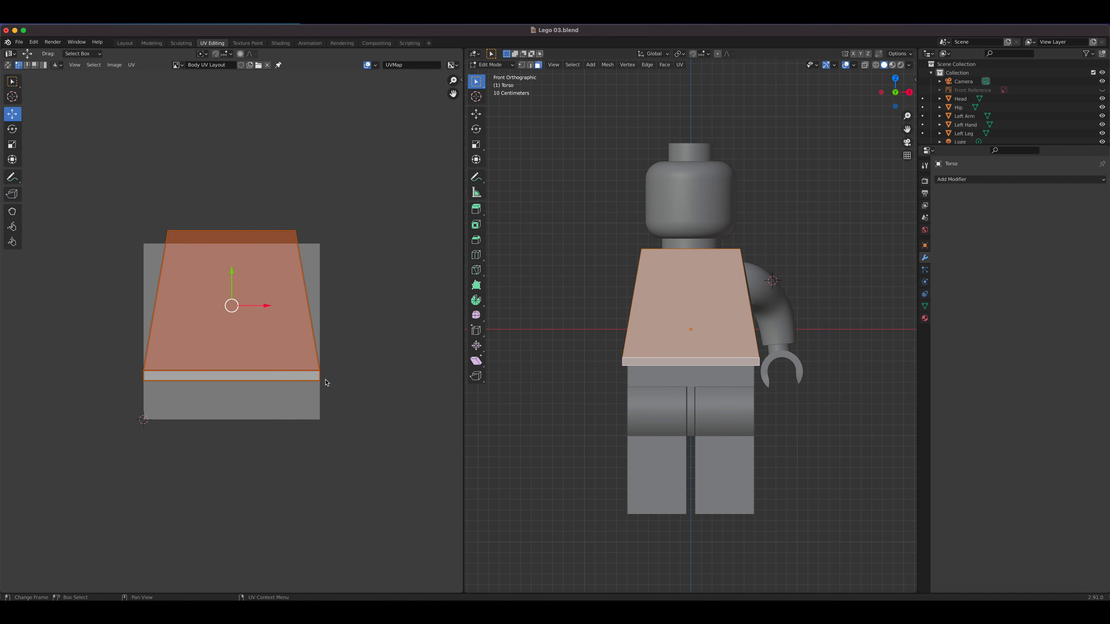
key(g)
click(12, 219)
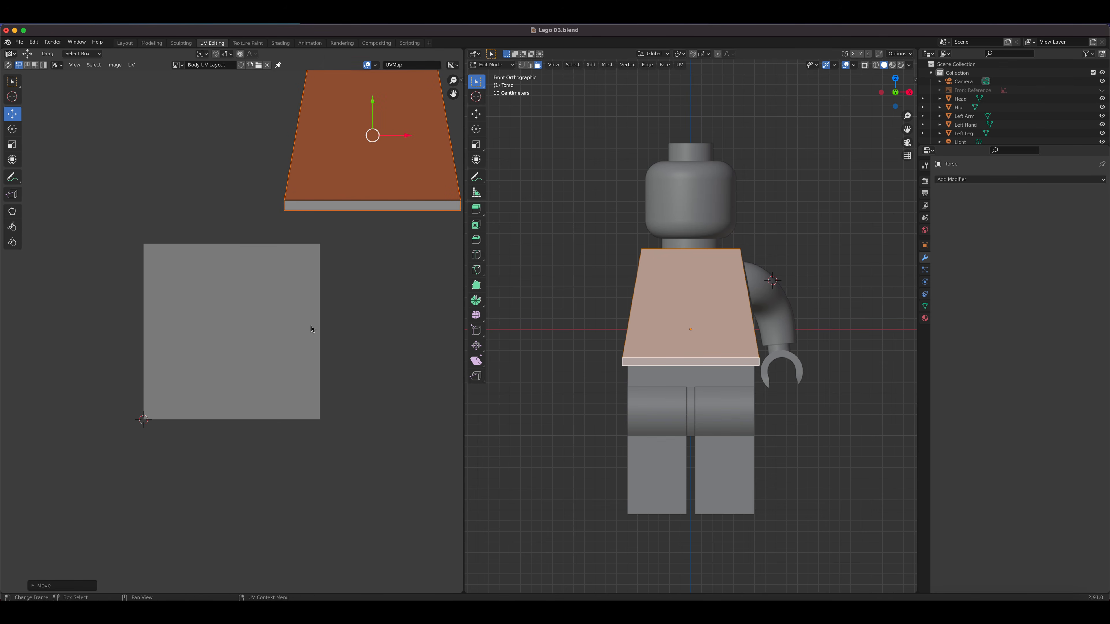
Step: Select all torso faces and turn on UV Sync Selection to see how a single front-face selection appears among all UV islands
key(a)
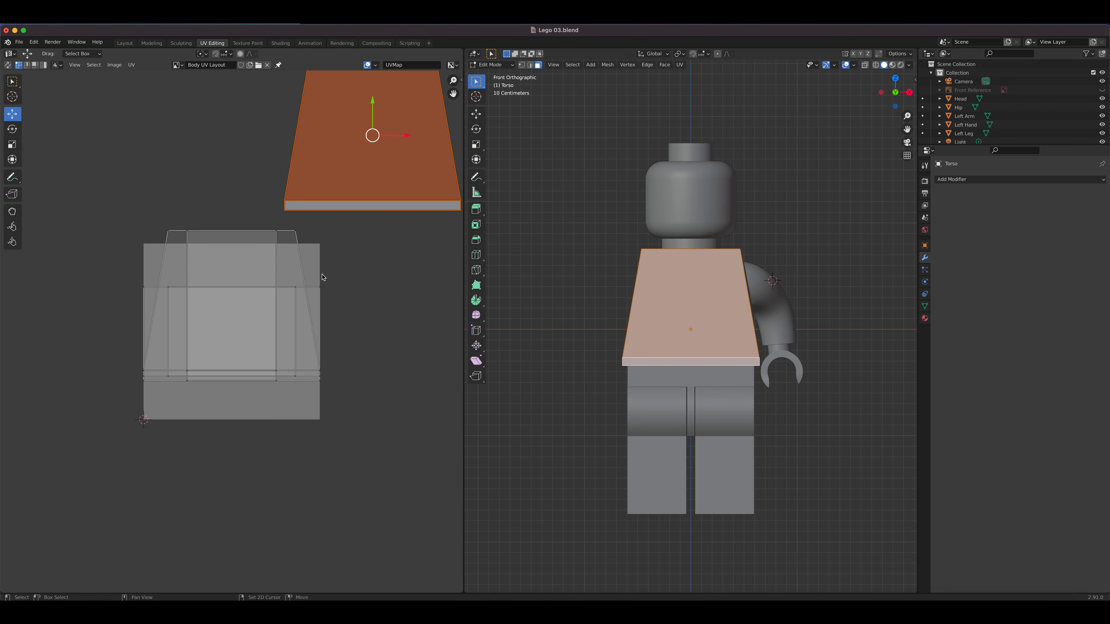
scroll(189, 321, up, 3)
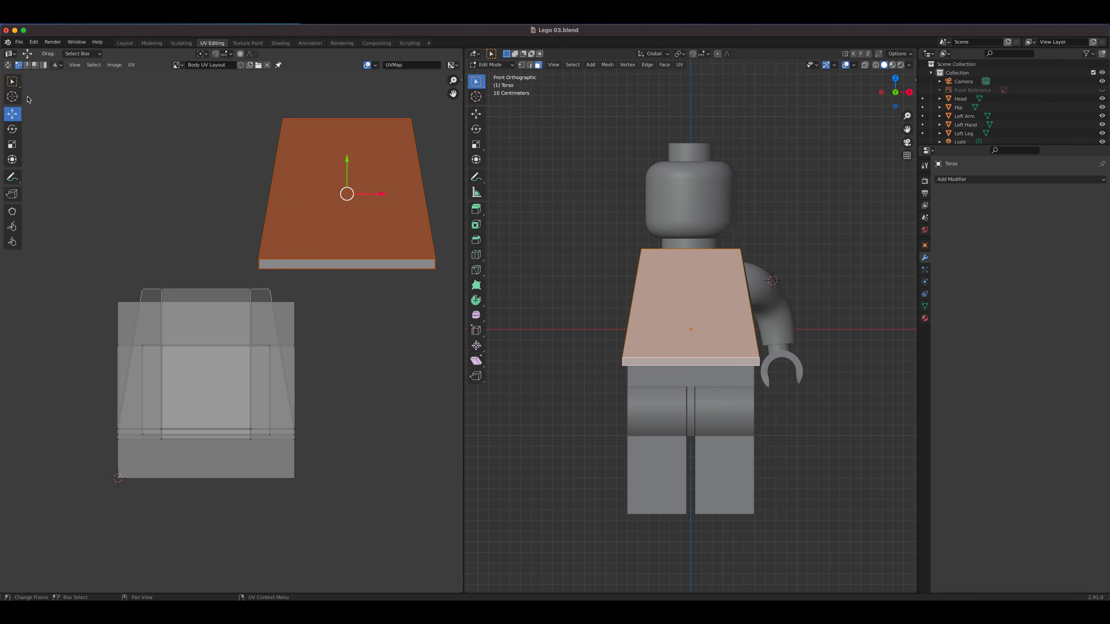
click(7, 66)
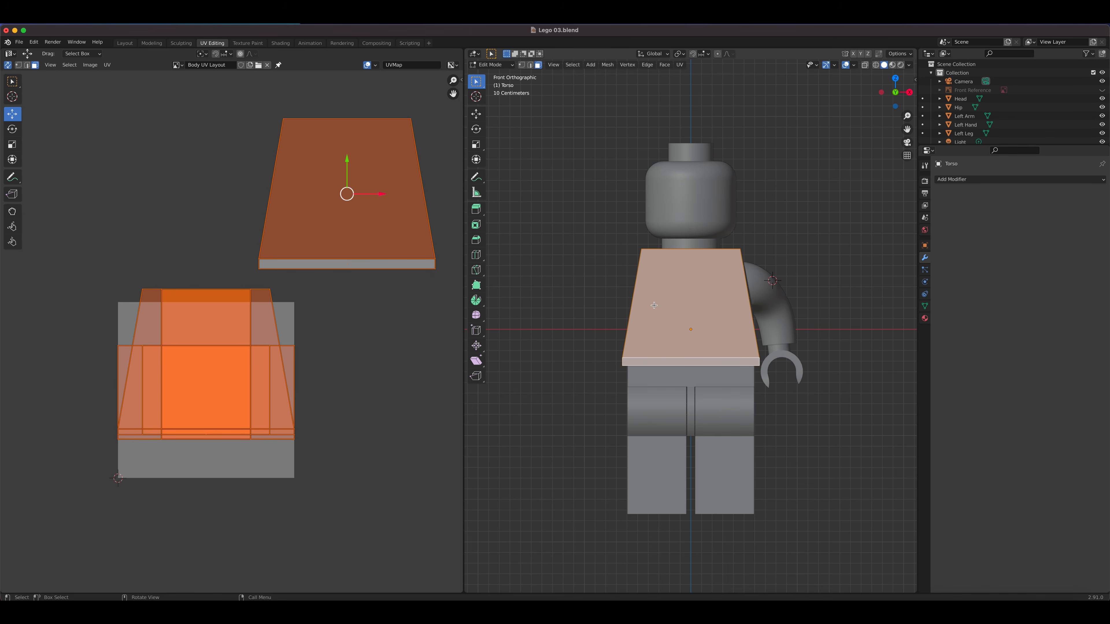
key(alt+a)
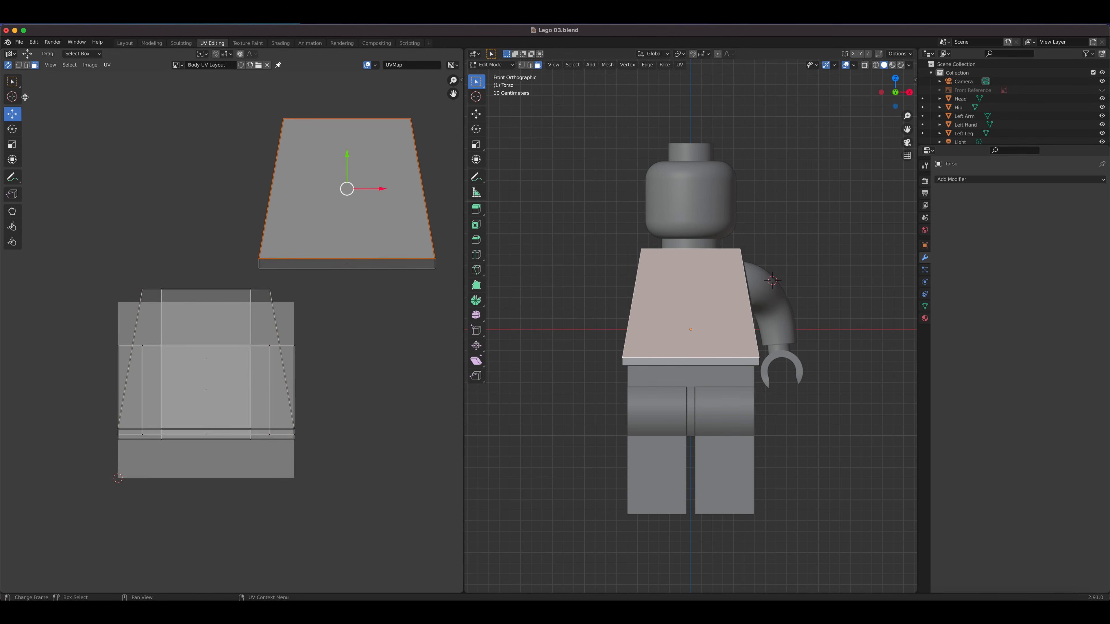
Step: Turn off UV Sync Selection and compare the UVs of the torso's front face and lower strip, individually and selected together
click(8, 65)
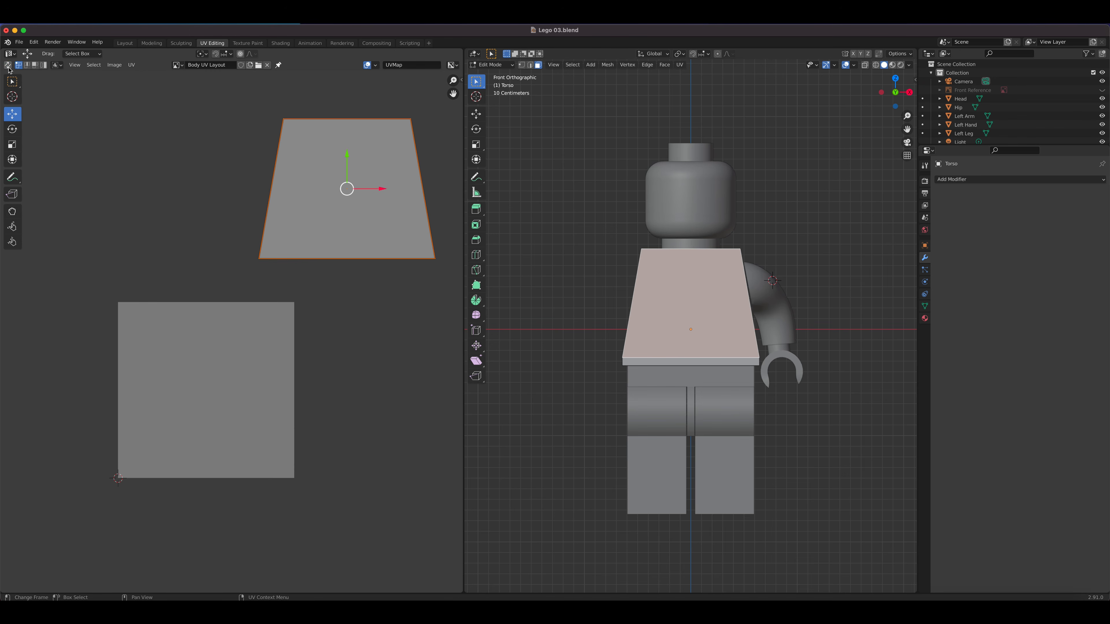
click(690, 365)
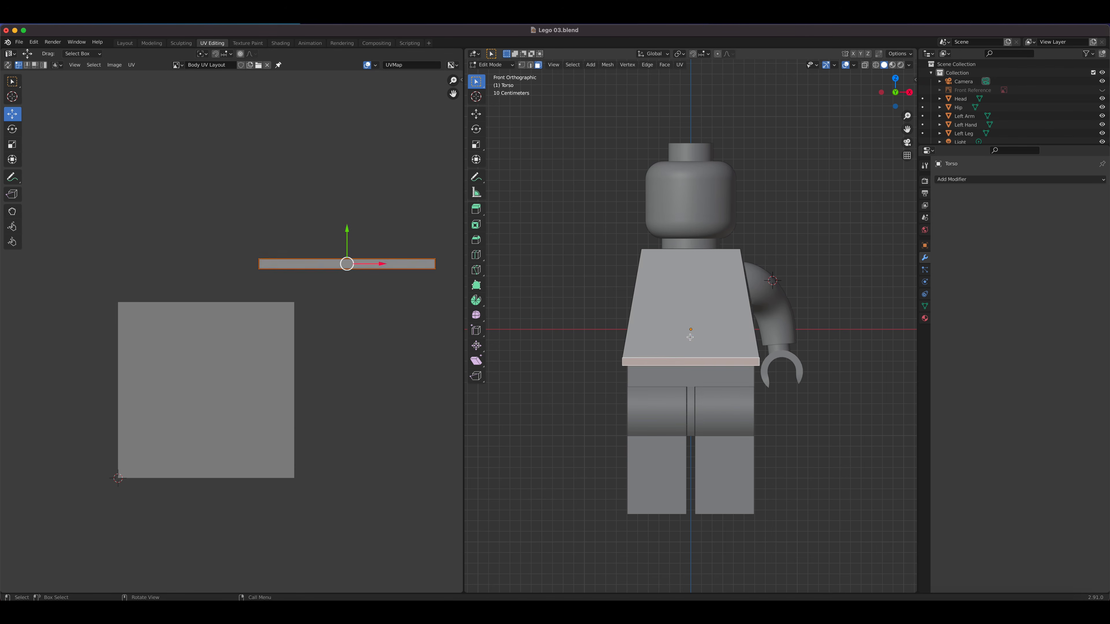
click(694, 343)
shift+click(695, 362)
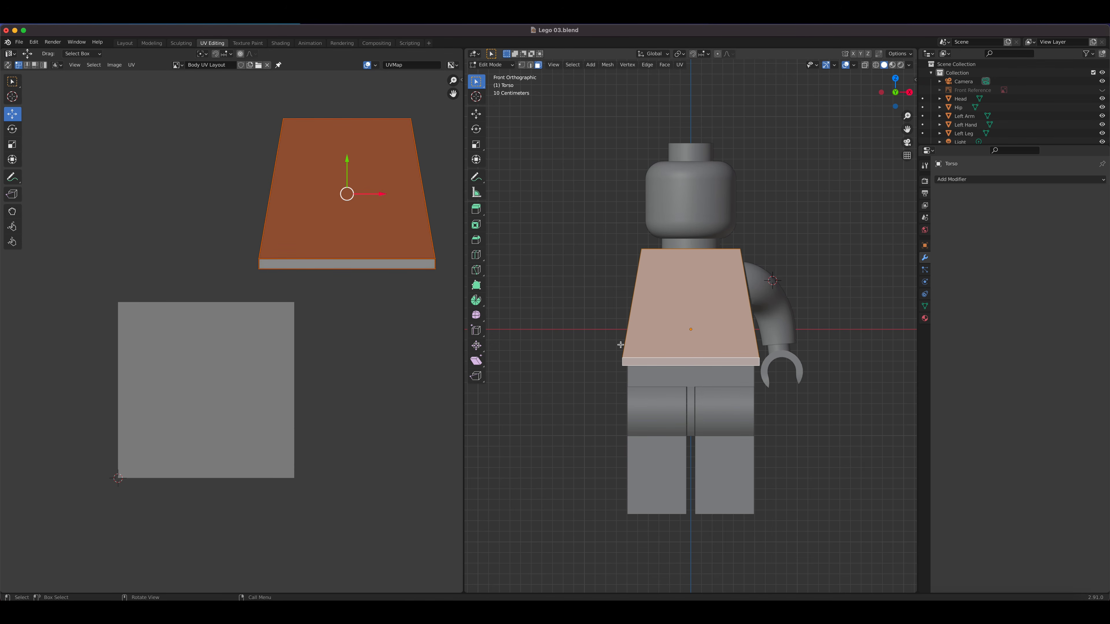
Step: With UV Sync Selection on, move the torso's left-arm side face and its lower strip along X beside the image, and turn sync off
click(8, 65)
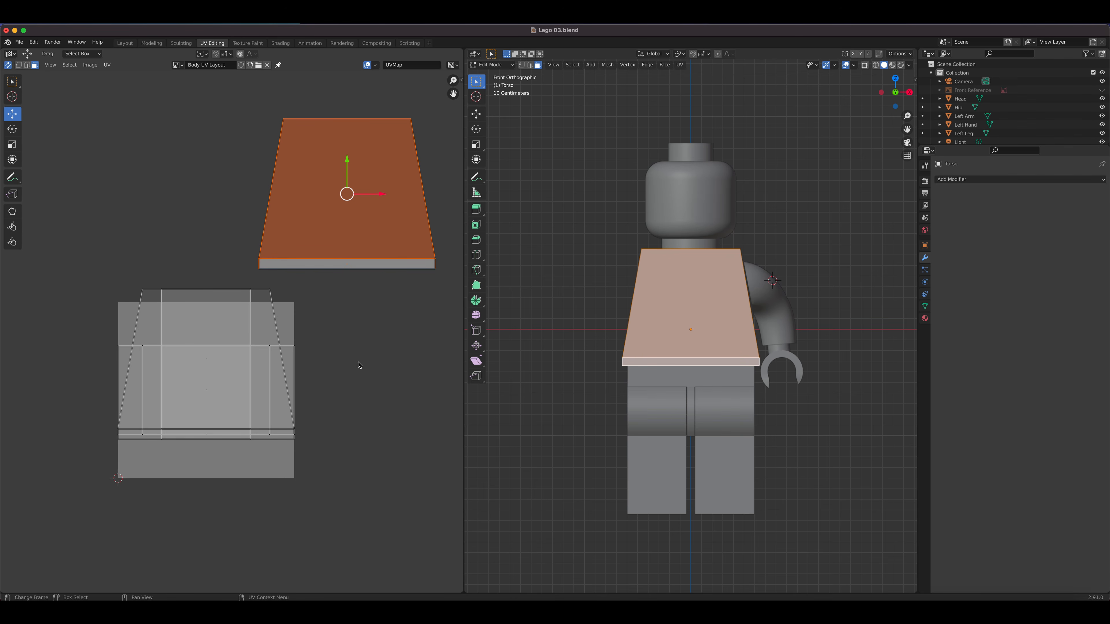
middle_drag(742, 345, 681, 350)
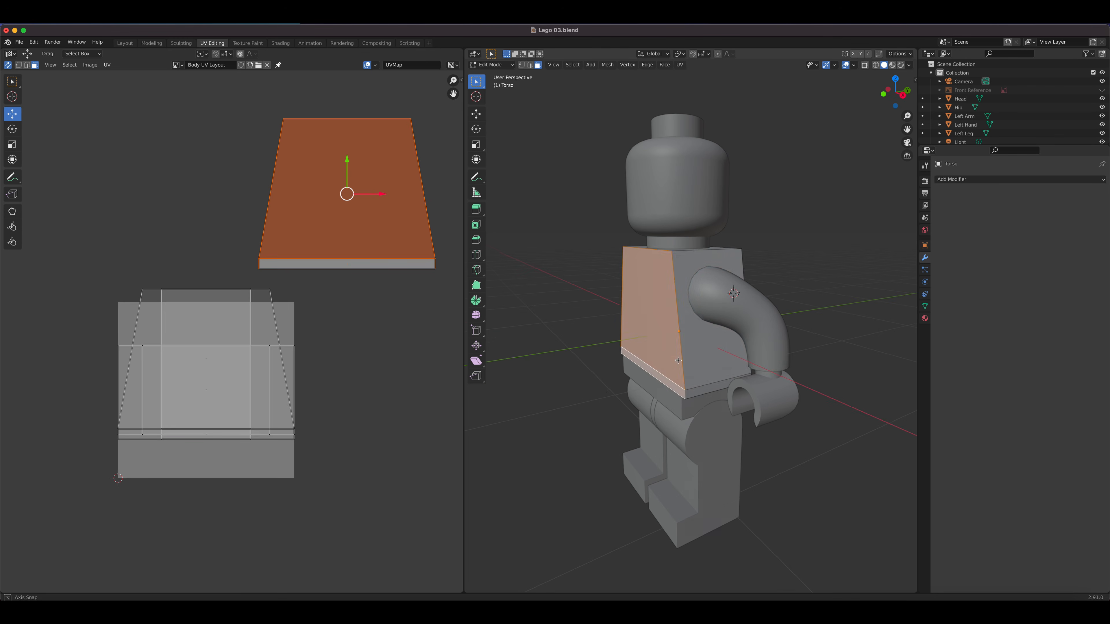
click(691, 352)
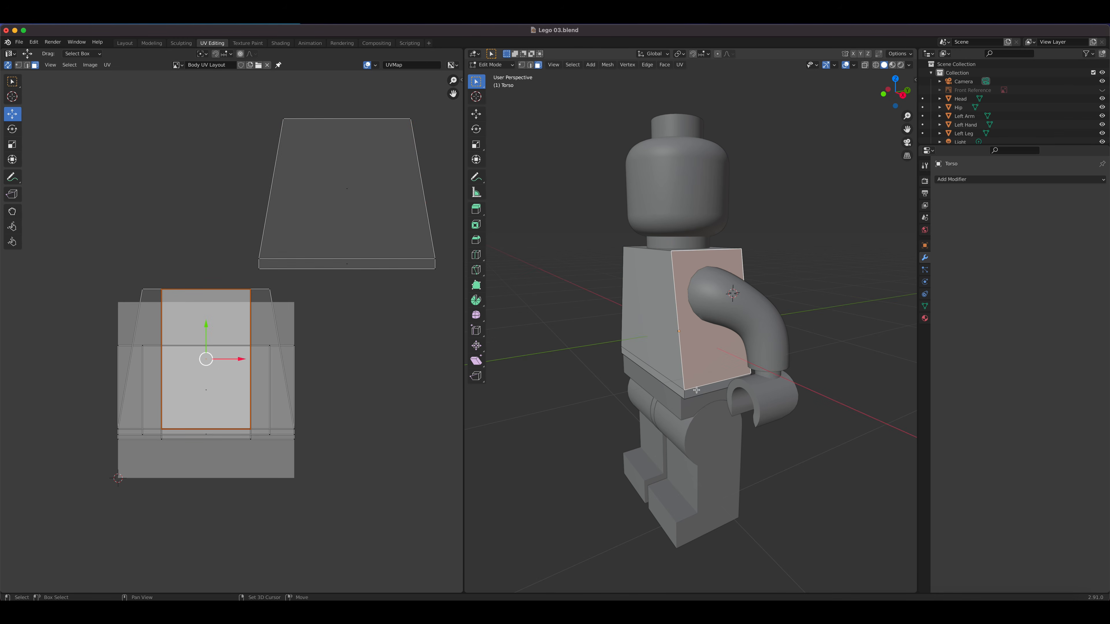
shift+click(697, 391)
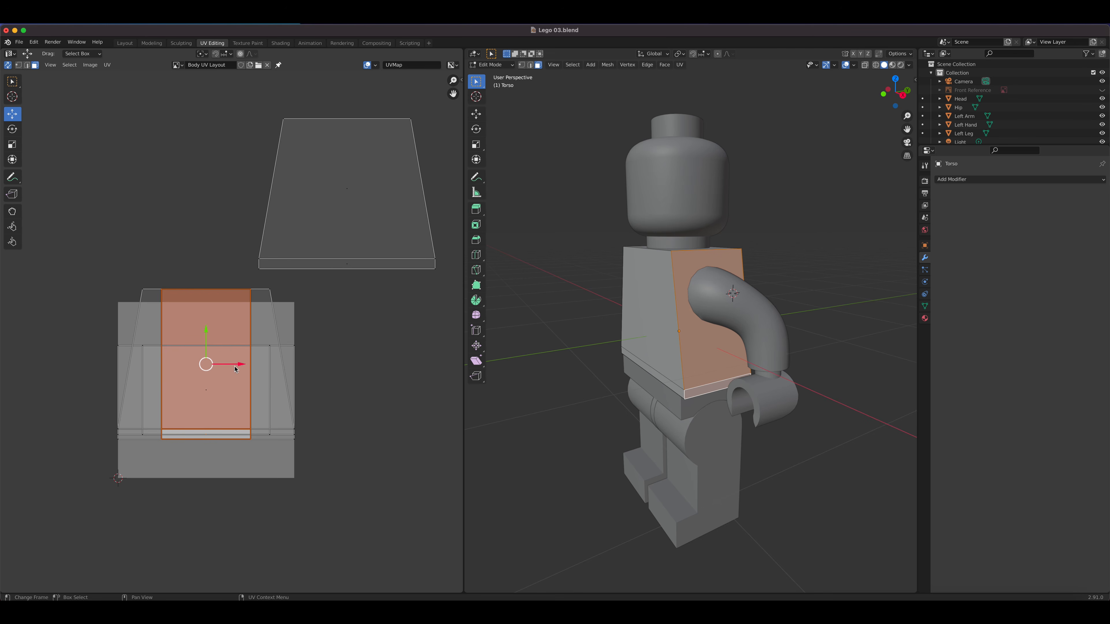
drag(235, 370, 416, 390)
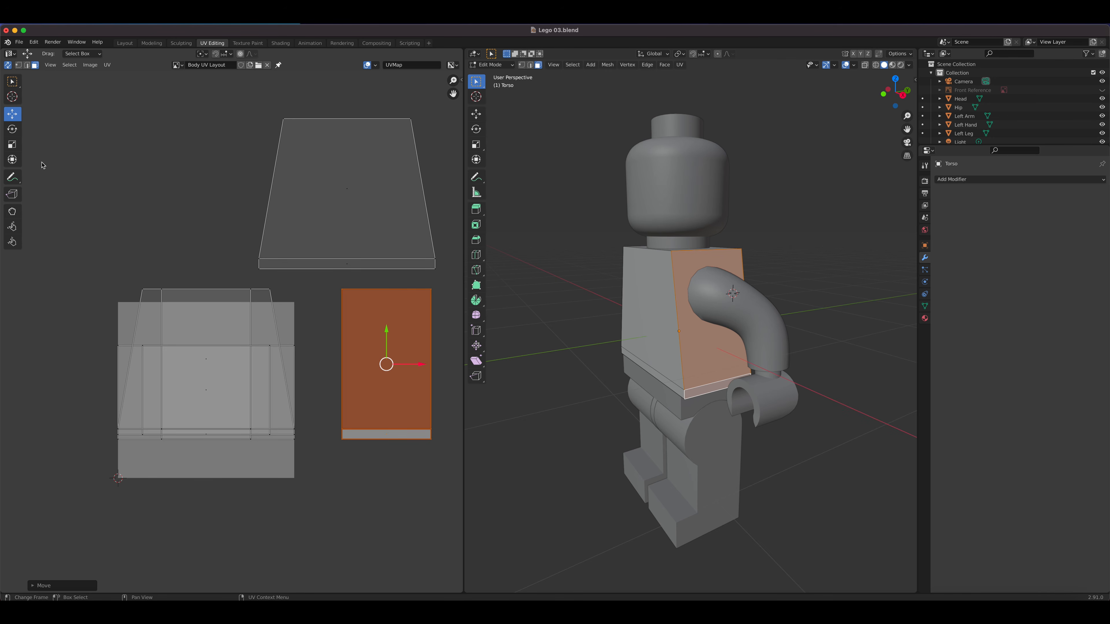
click(8, 65)
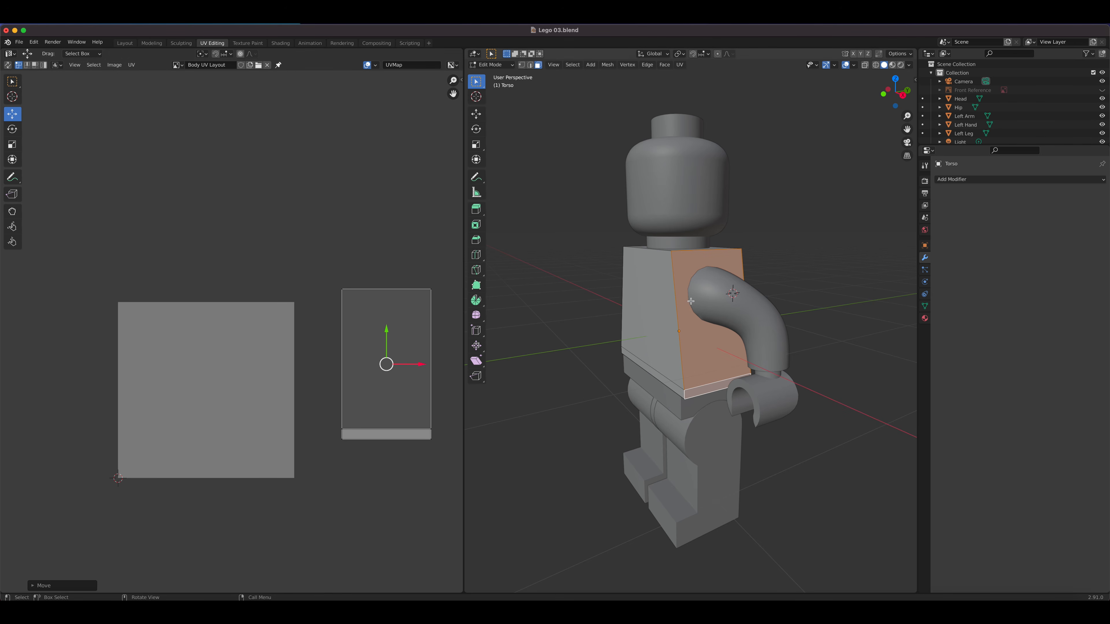
Step: Enable the Screencast Keys overlay in the 3D viewport and hide its settings
key(n)
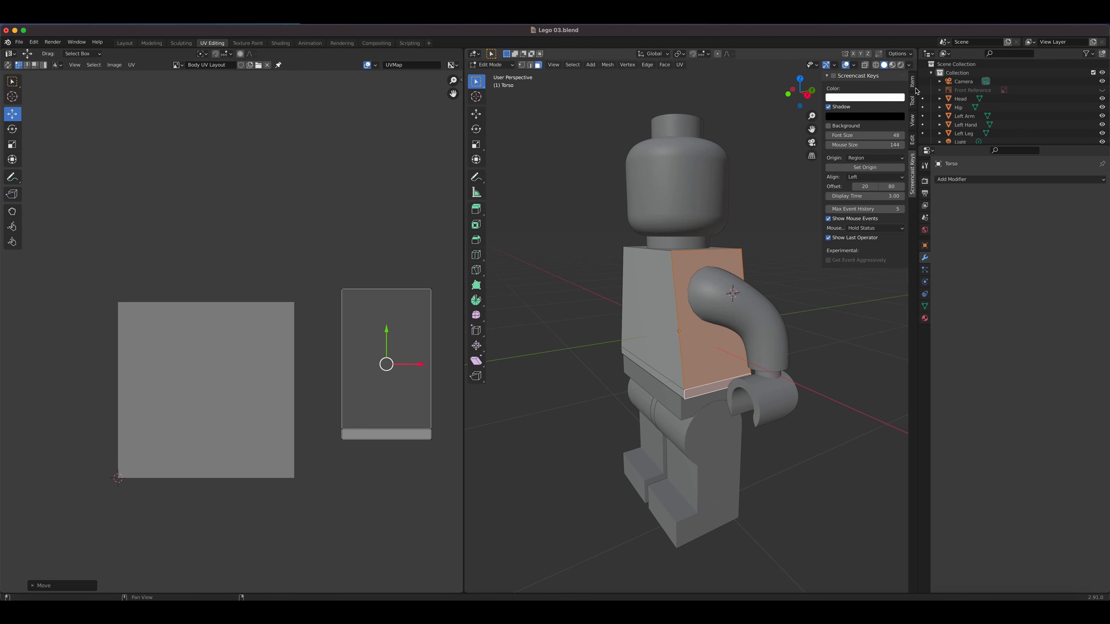
click(834, 76)
key(n)
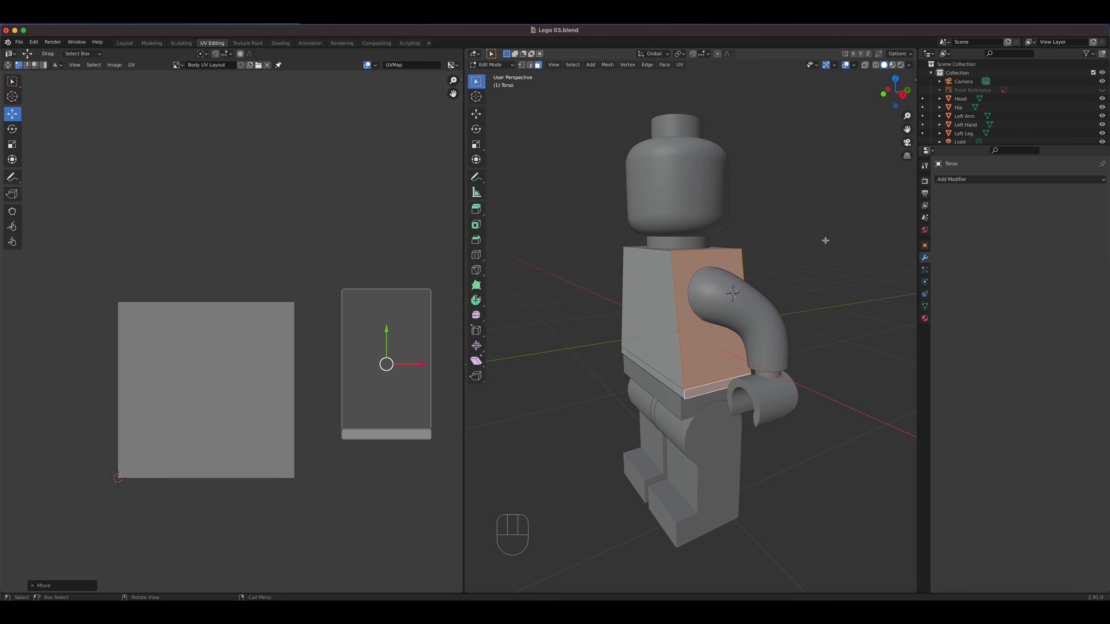
Step: Select the whole torso mesh and try vertex, edge and face selection modes on its UV islands
key(a)
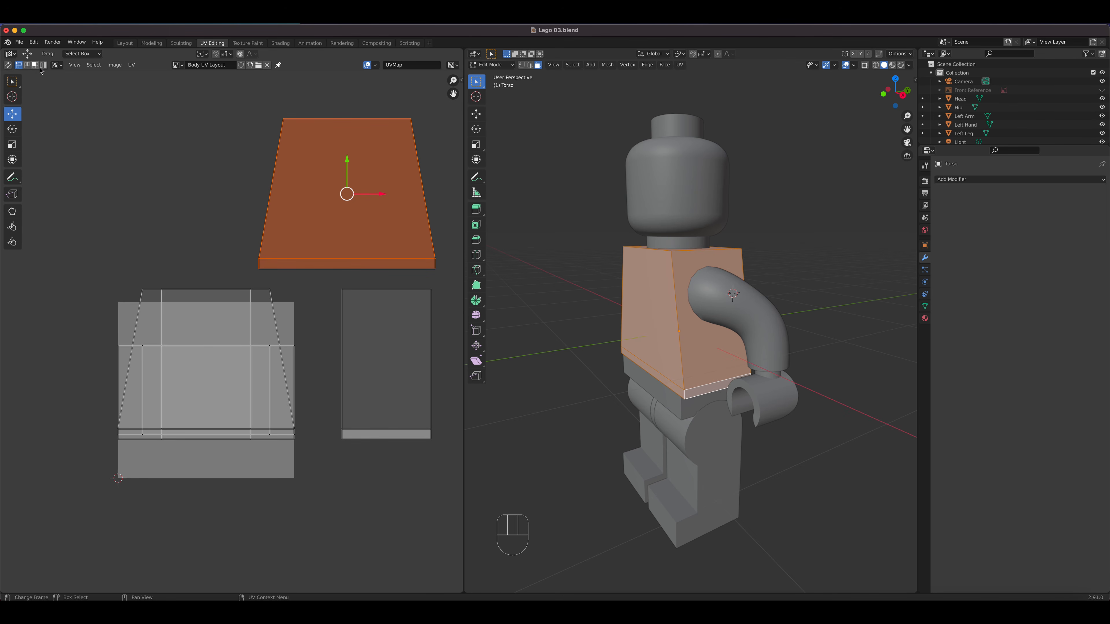
click(19, 68)
click(165, 301)
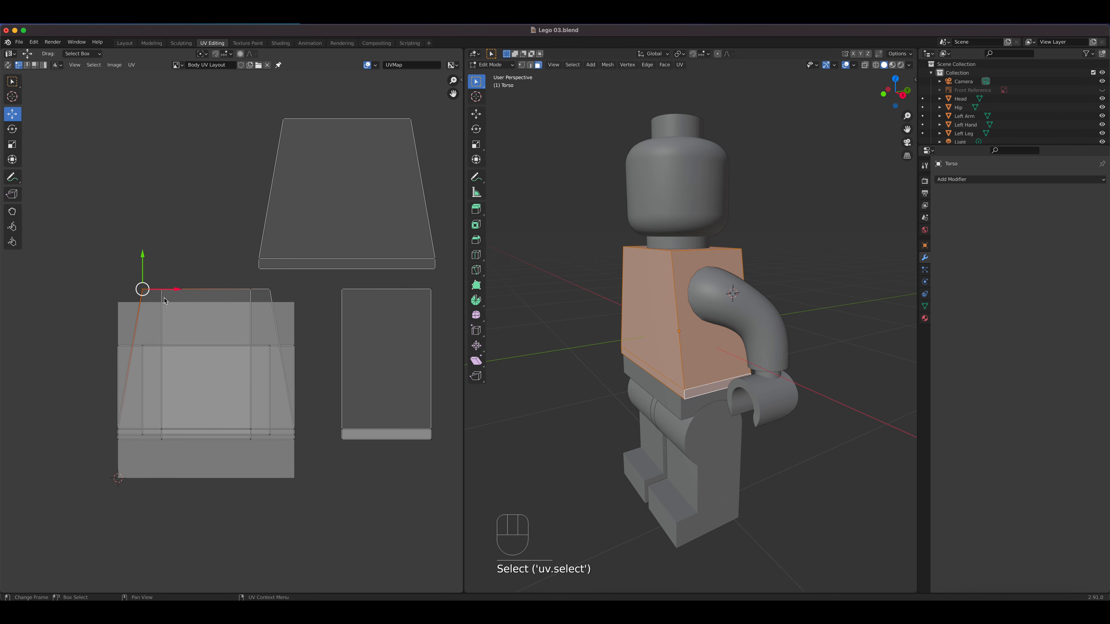
click(254, 292)
click(27, 65)
click(186, 292)
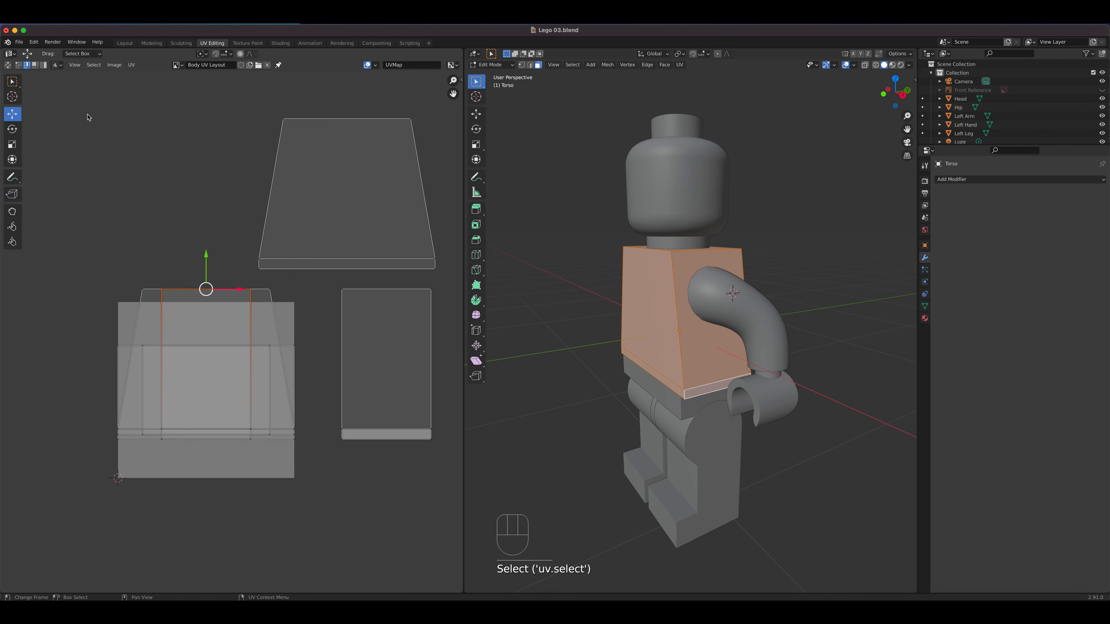
click(35, 65)
drag(270, 102, 441, 160)
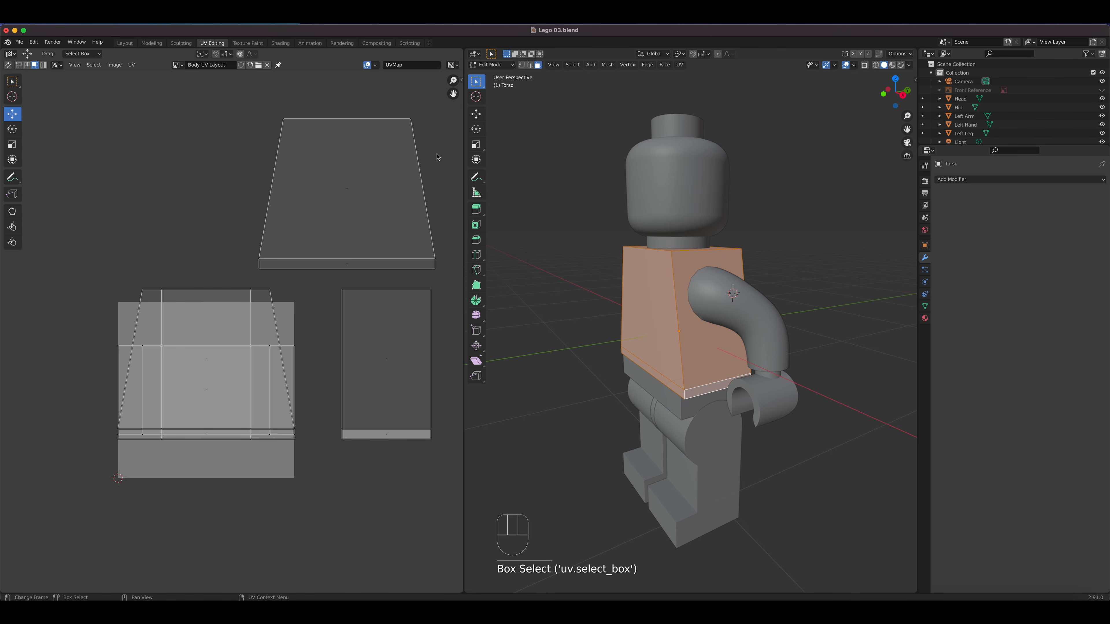
Step: Try box and single-face selection on the torso's front-face UV island in face selection mode, and clear the selection
drag(209, 102, 463, 282)
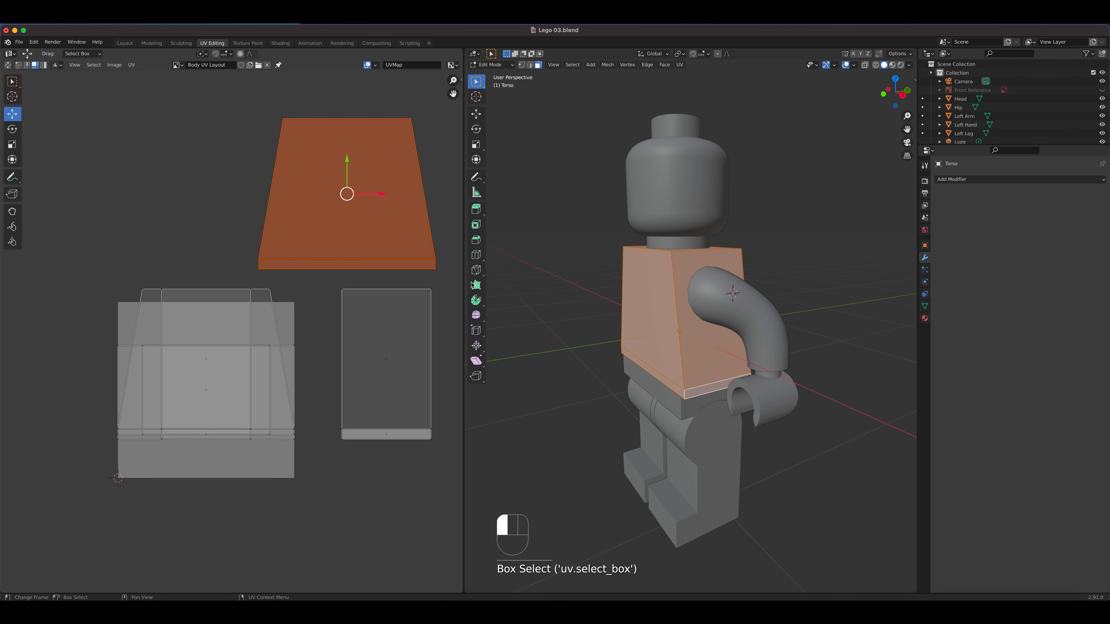
drag(253, 98, 466, 267)
click(294, 131)
drag(267, 107, 313, 141)
drag(208, 98, 466, 268)
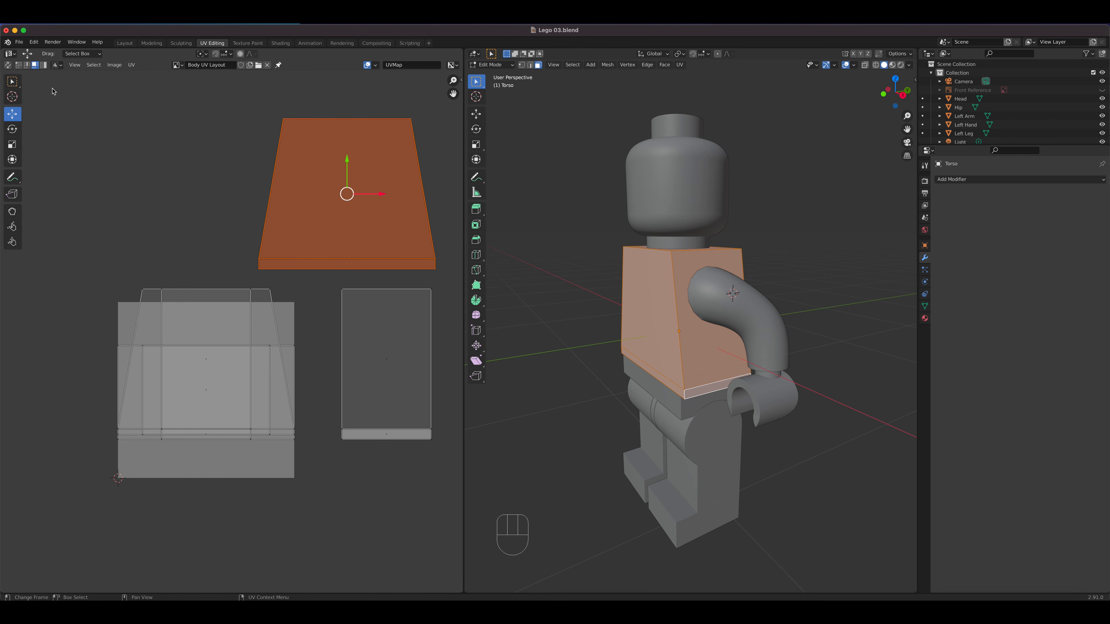
click(178, 199)
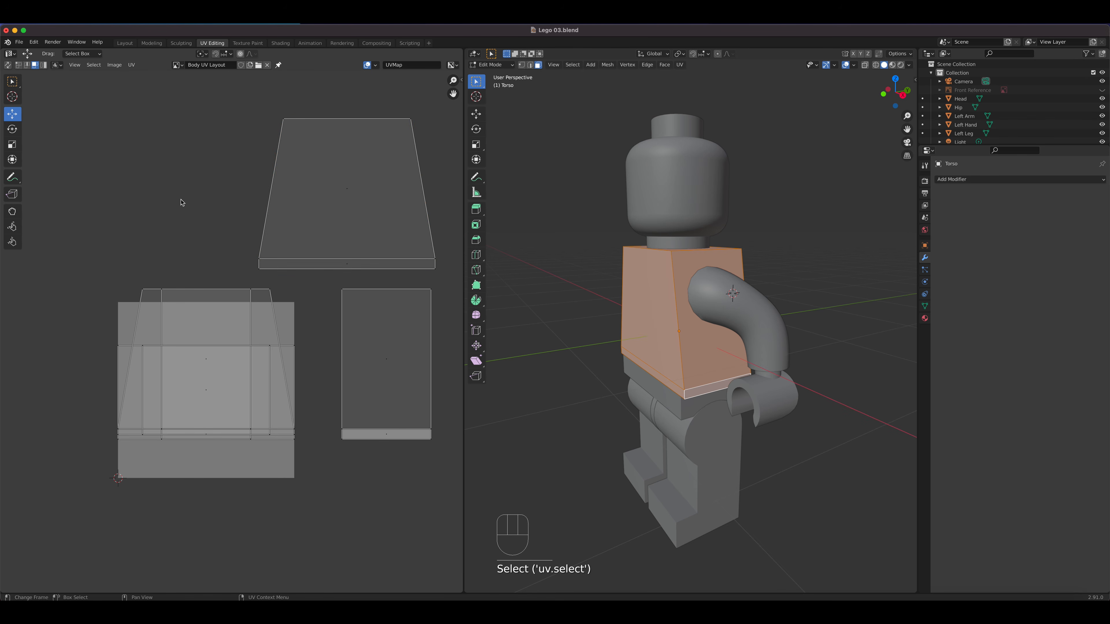
Step: Switch to island selection mode and move the torso's back-face UV island off the image, beside the front-face island
click(45, 68)
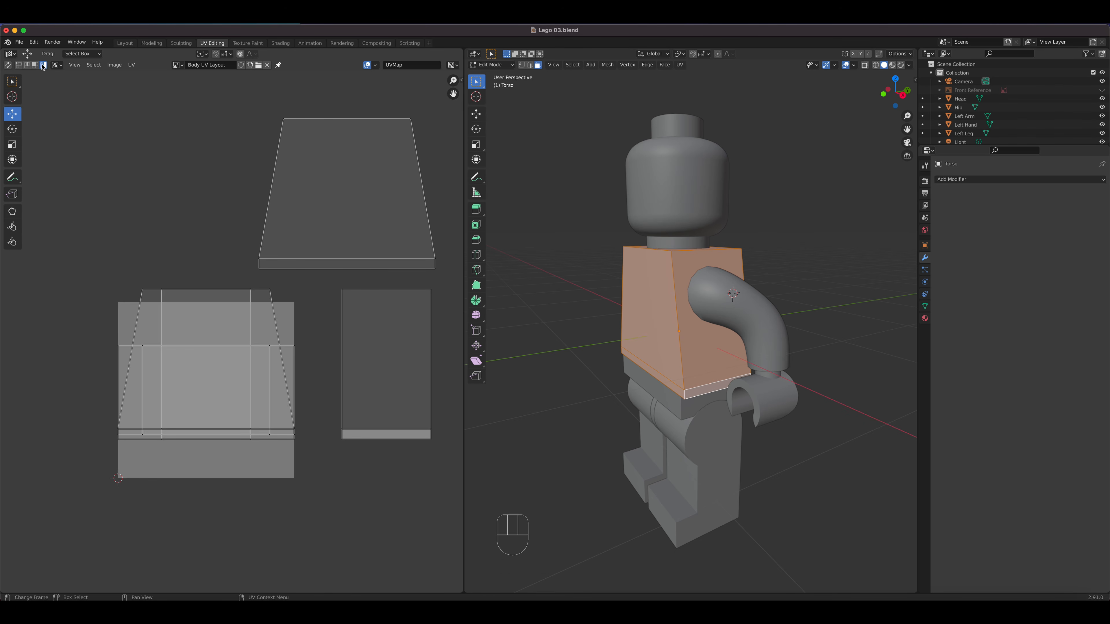
click(270, 292)
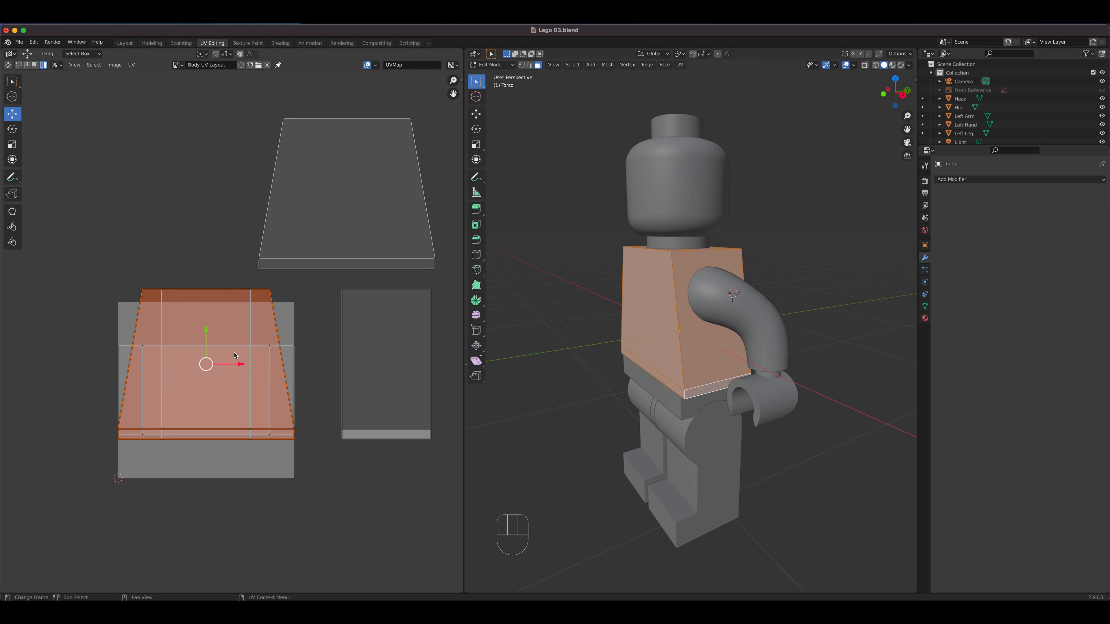
key(g)
click(176, 187)
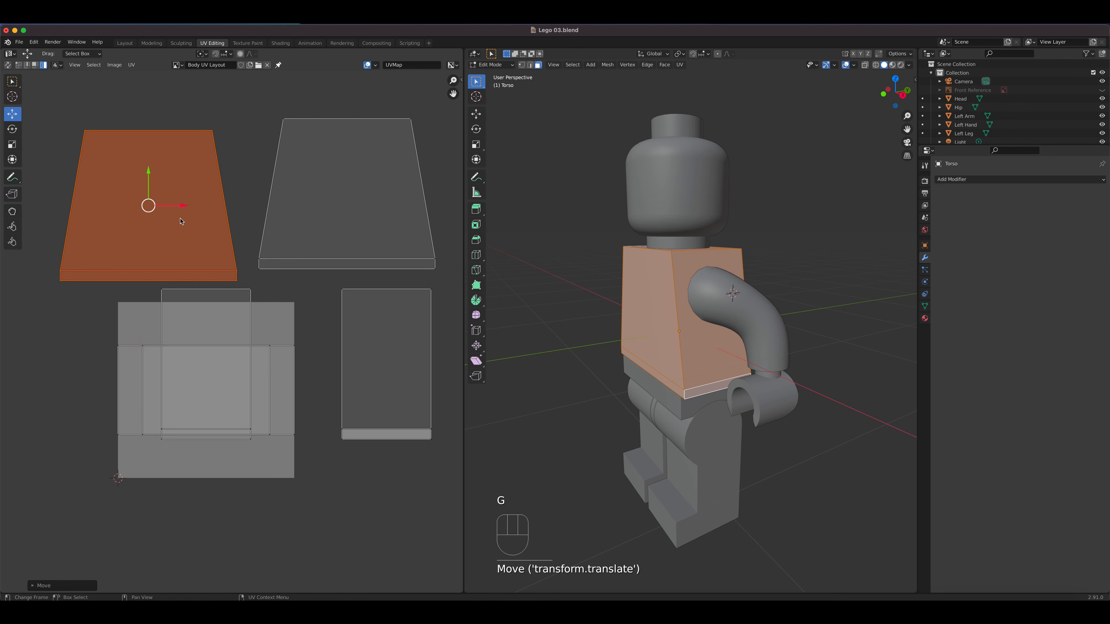
Step: Move the torso's top-face UV island below the image and the remaining side island out beside the image
click(267, 377)
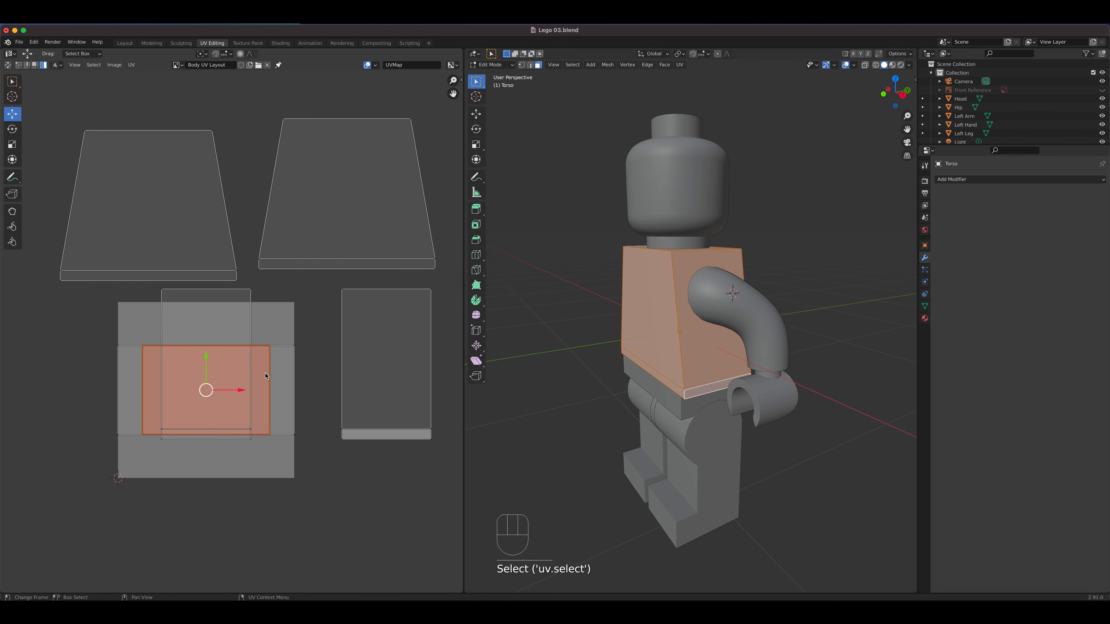
key(g)
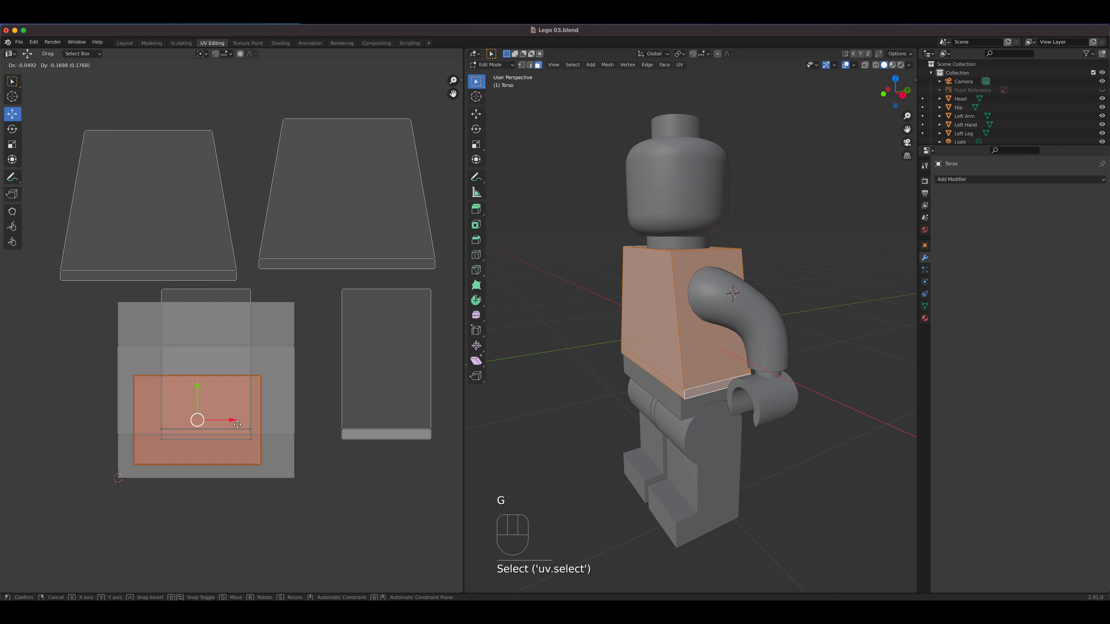
click(243, 523)
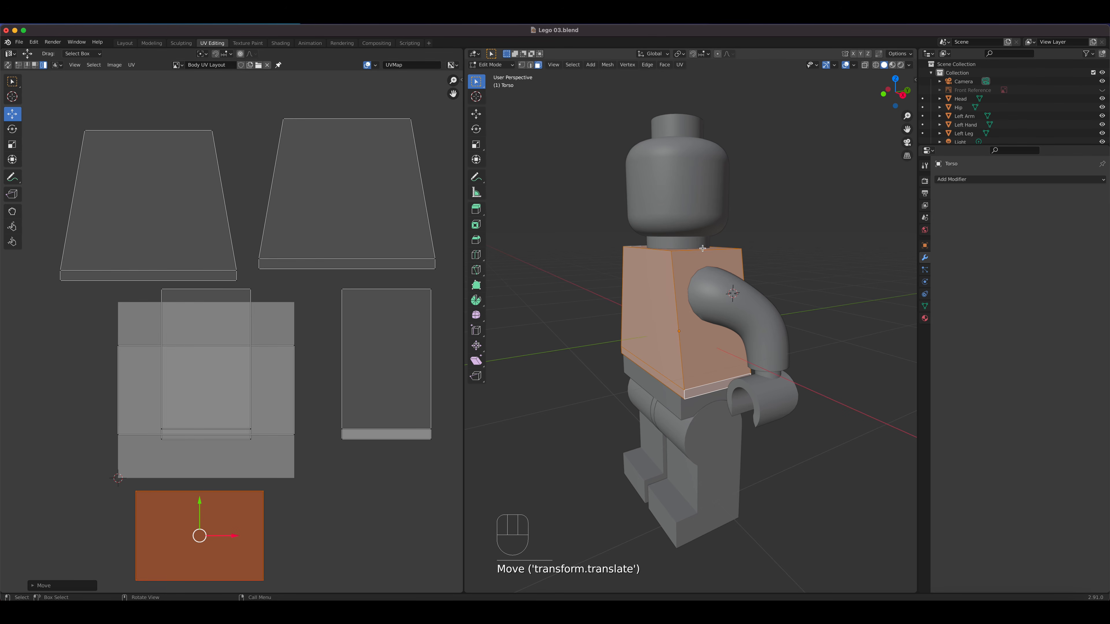
click(250, 340)
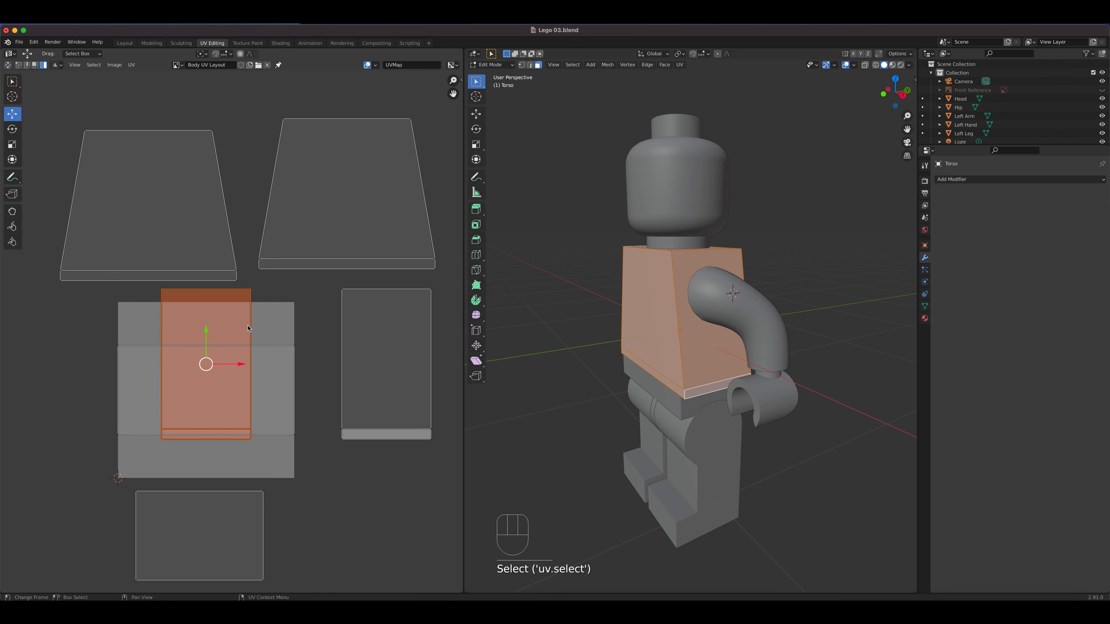
key(g)
click(100, 350)
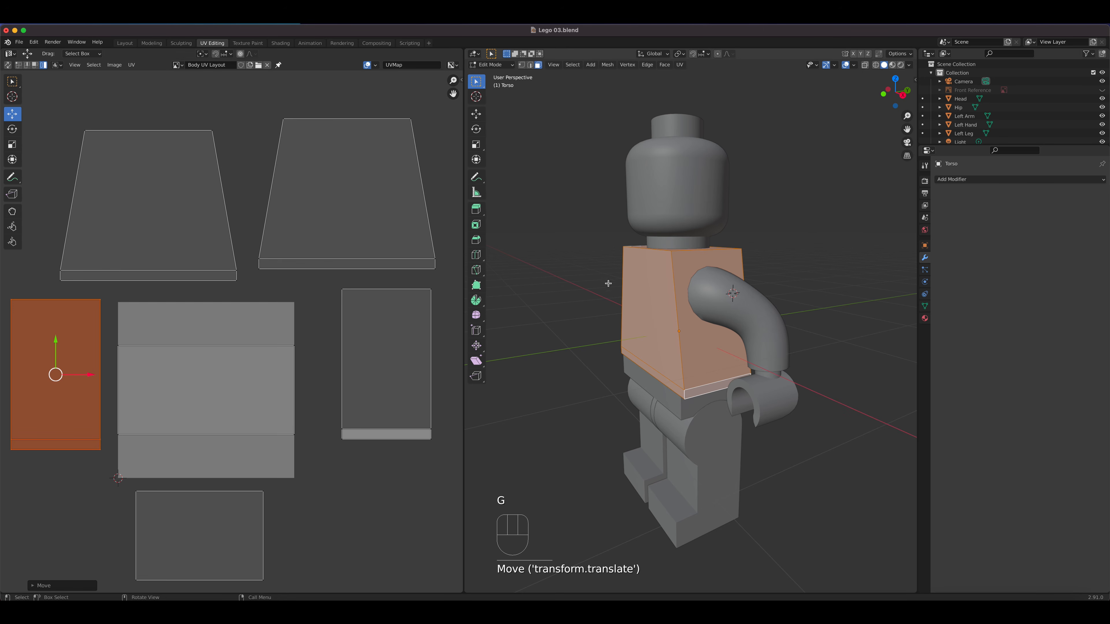
Step: Select the torso's bottom-face UV island that still lies over the image
click(382, 322)
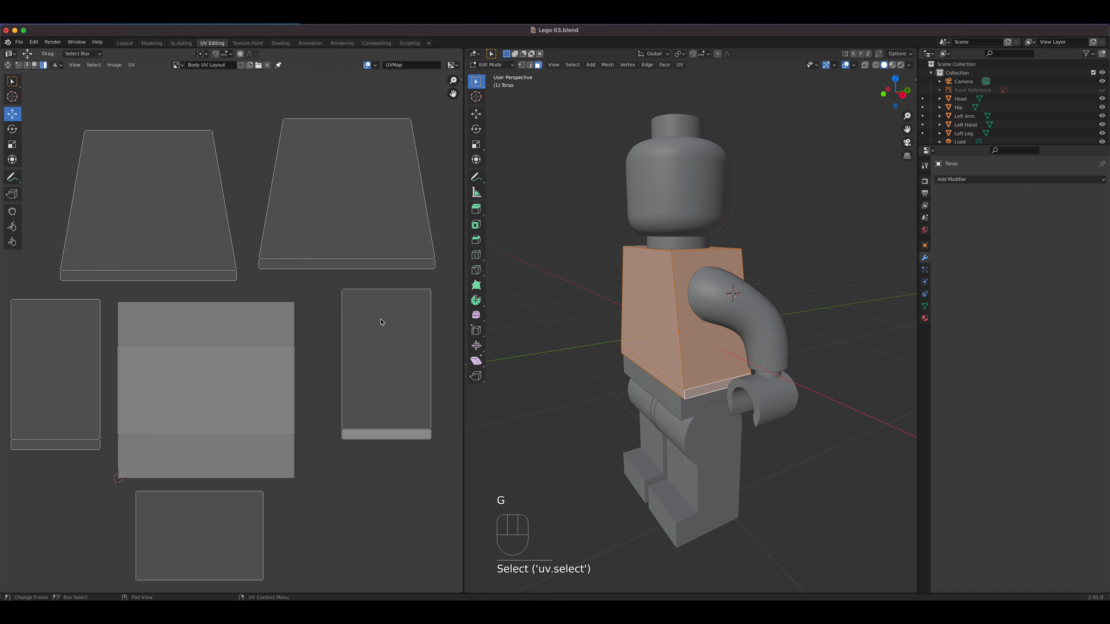
click(338, 302)
click(288, 349)
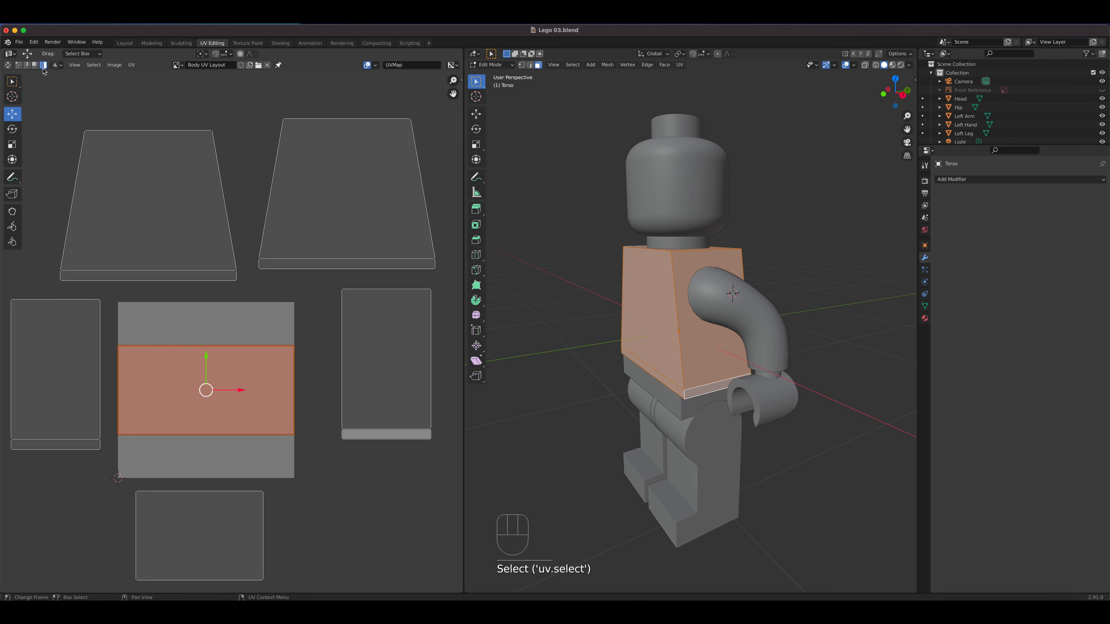
Step: Turn on UV Sync Selection and select the torso's left-arm side face and its lower strip in face mode
click(7, 65)
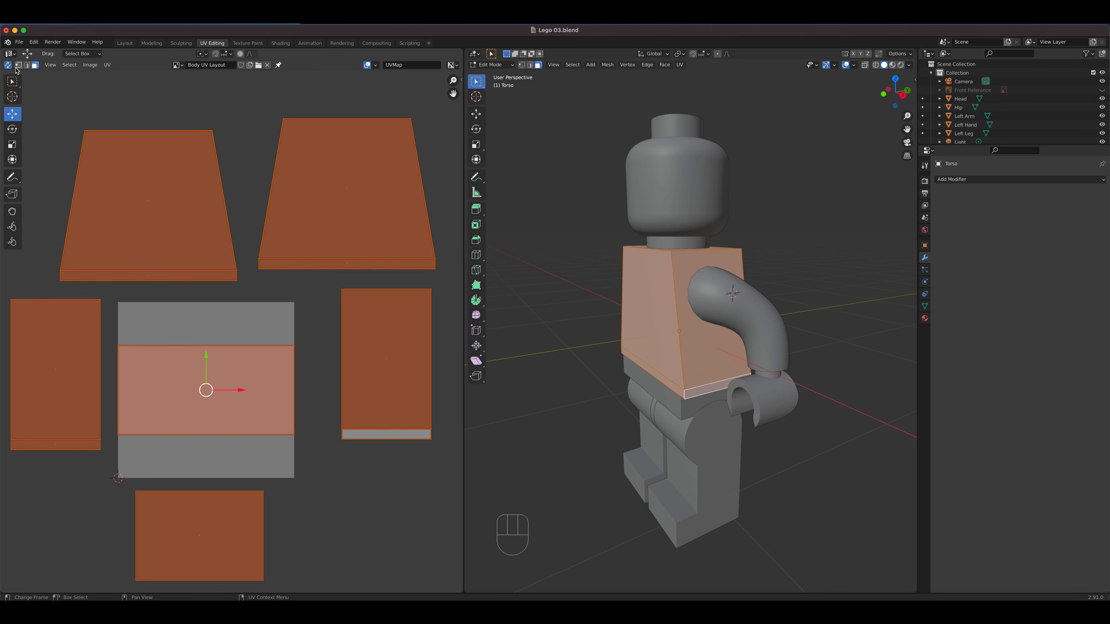
click(18, 67)
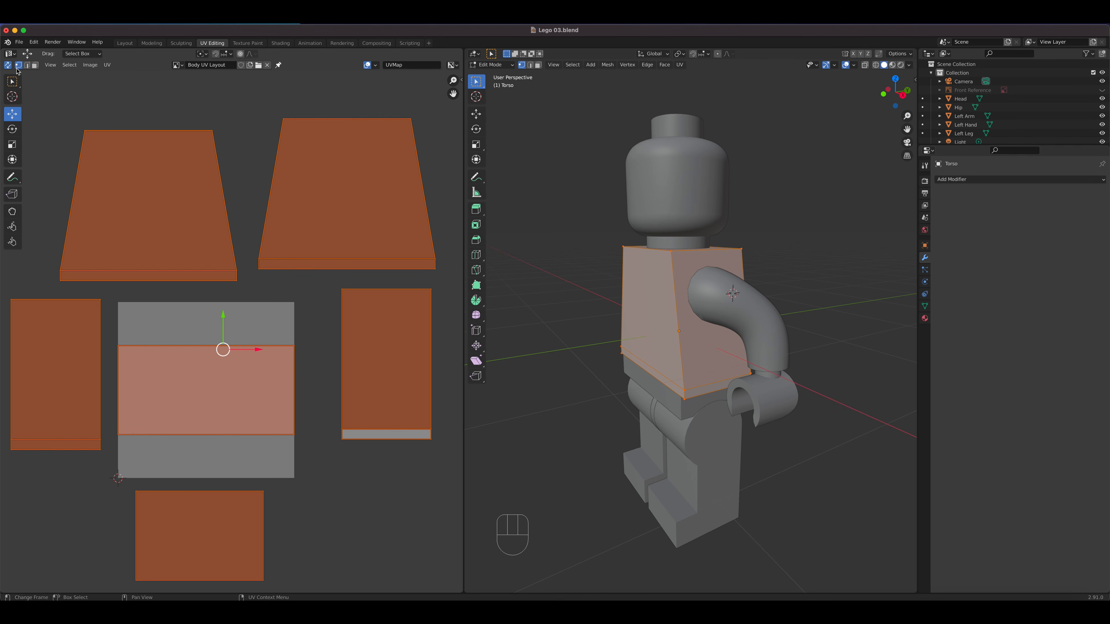
click(691, 302)
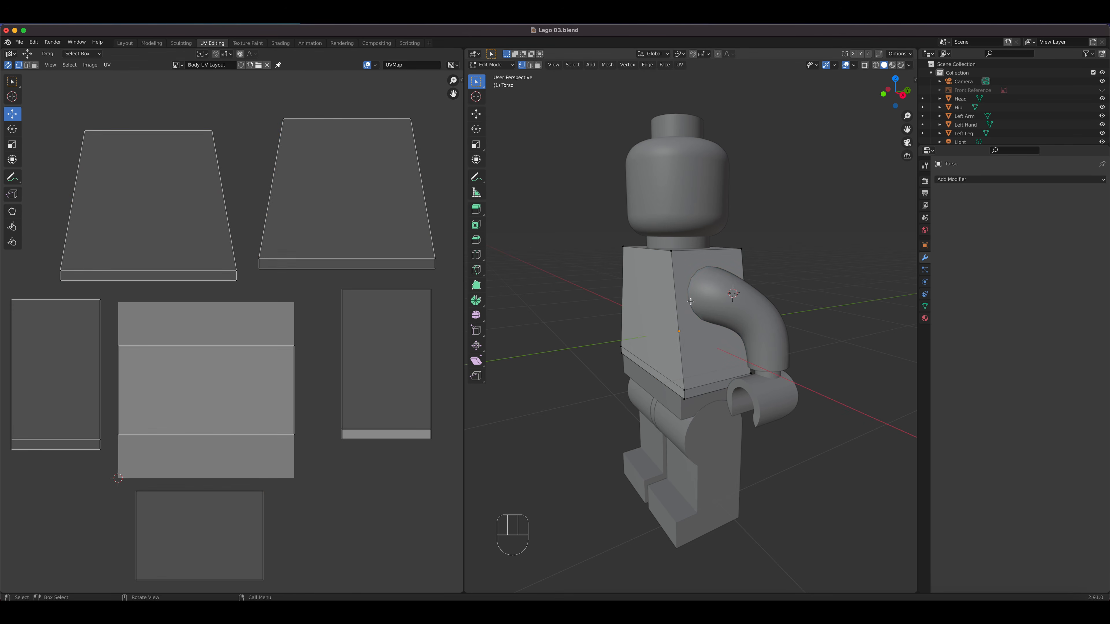
key(3)
click(694, 322)
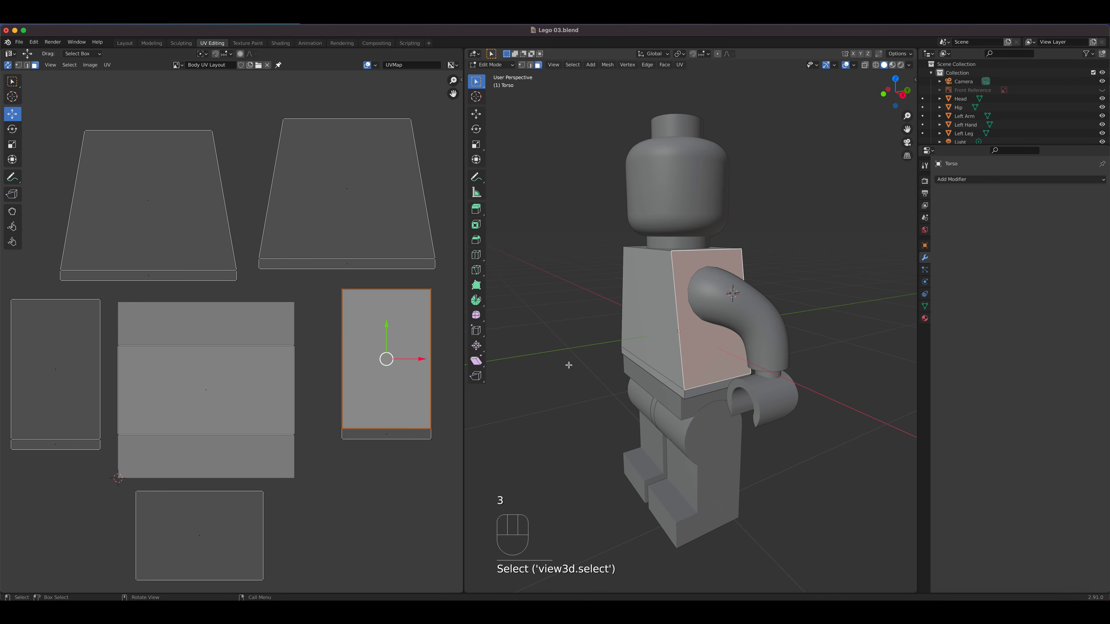
shift+click(391, 389)
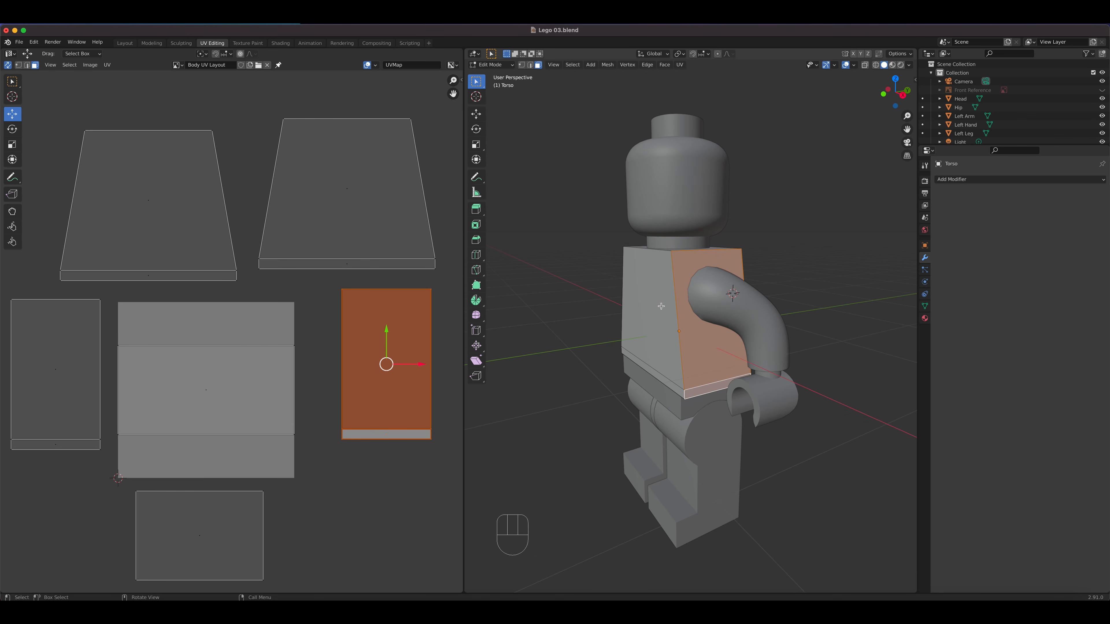
Step: Select the whole torso mesh and review the available UV mapping methods, including Project from View
middle_drag(661, 306, 714, 304)
key(a)
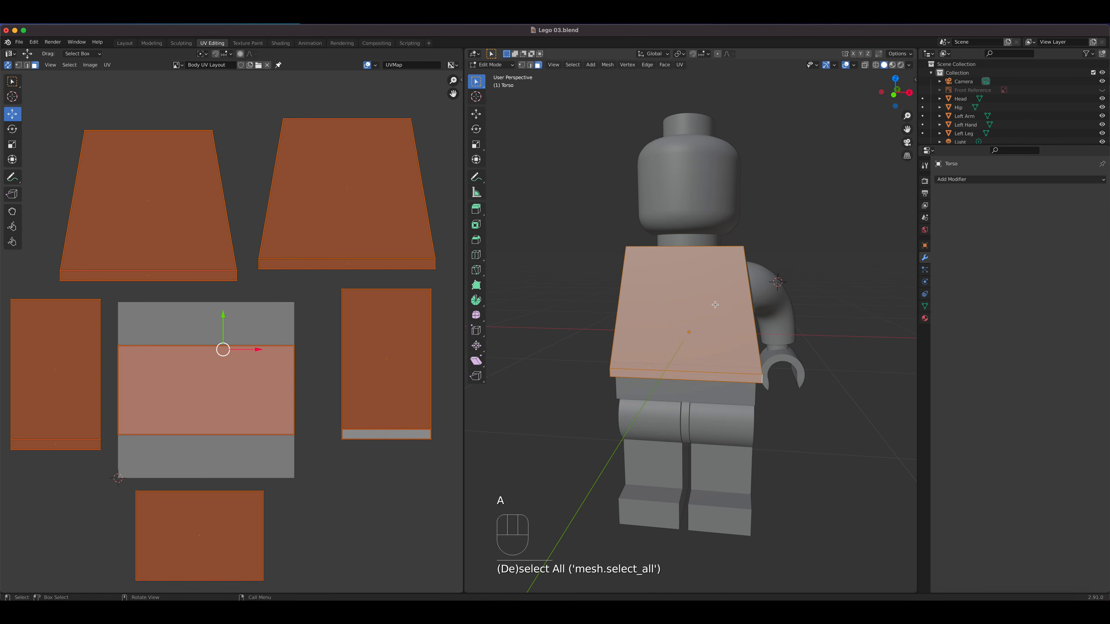
key(u)
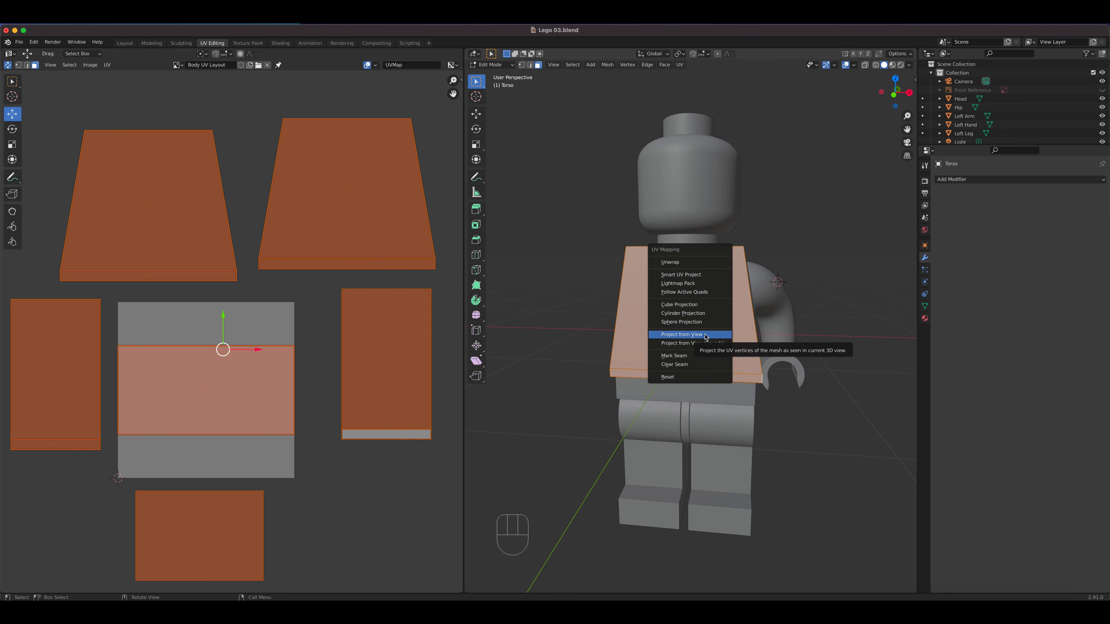
click(694, 309)
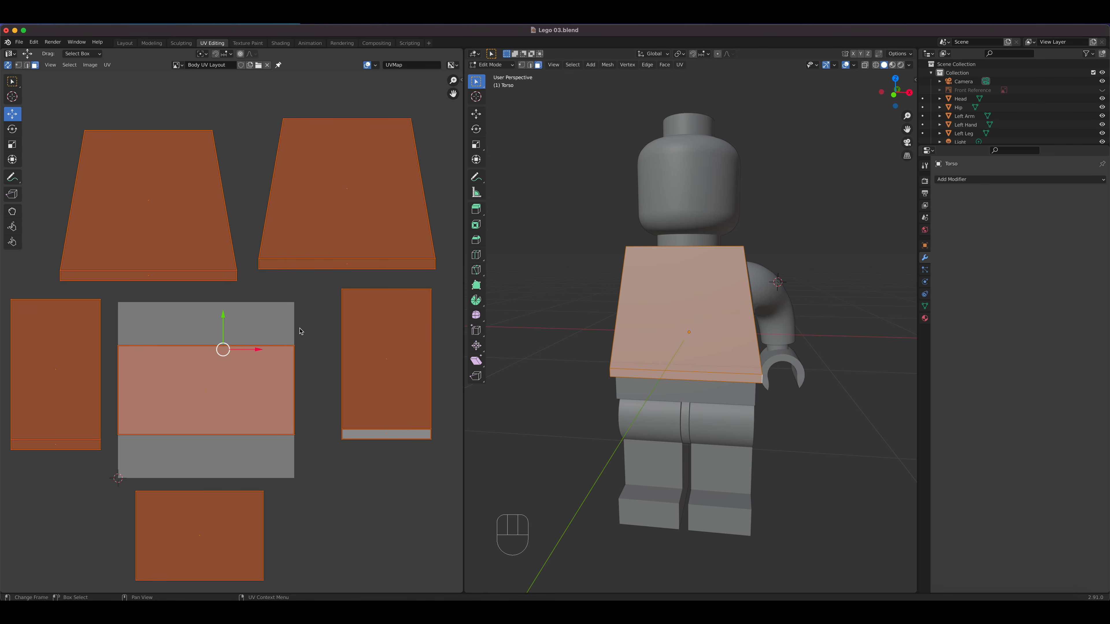
Step: Move all of the torso's UV islands up together to clear most of the Body UV Layout image
scroll(328, 324, down, 3)
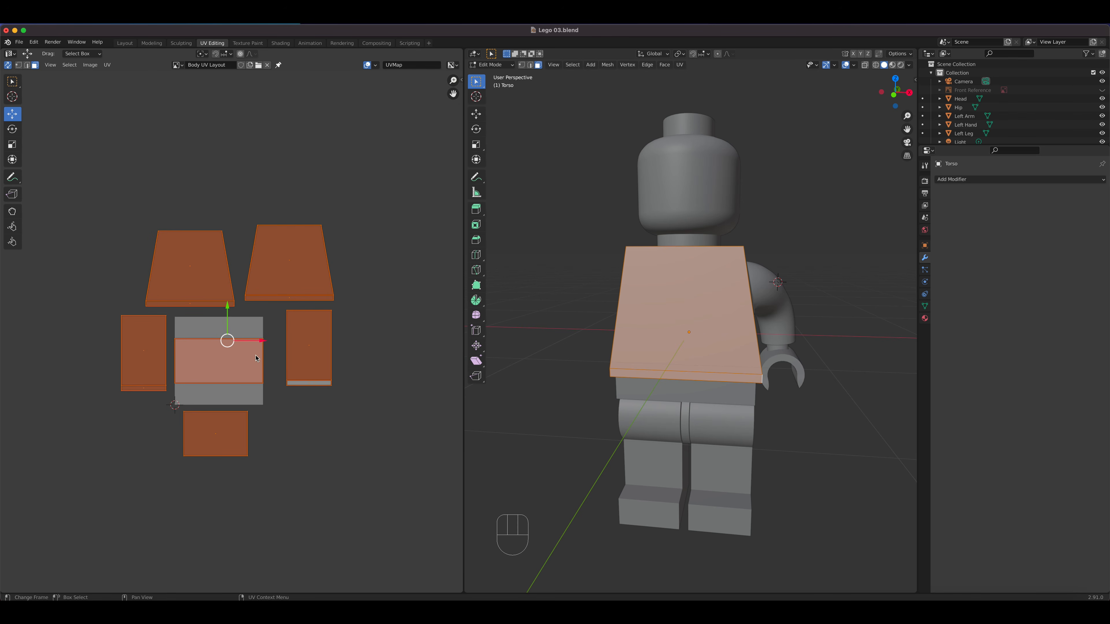
key(g)
click(227, 279)
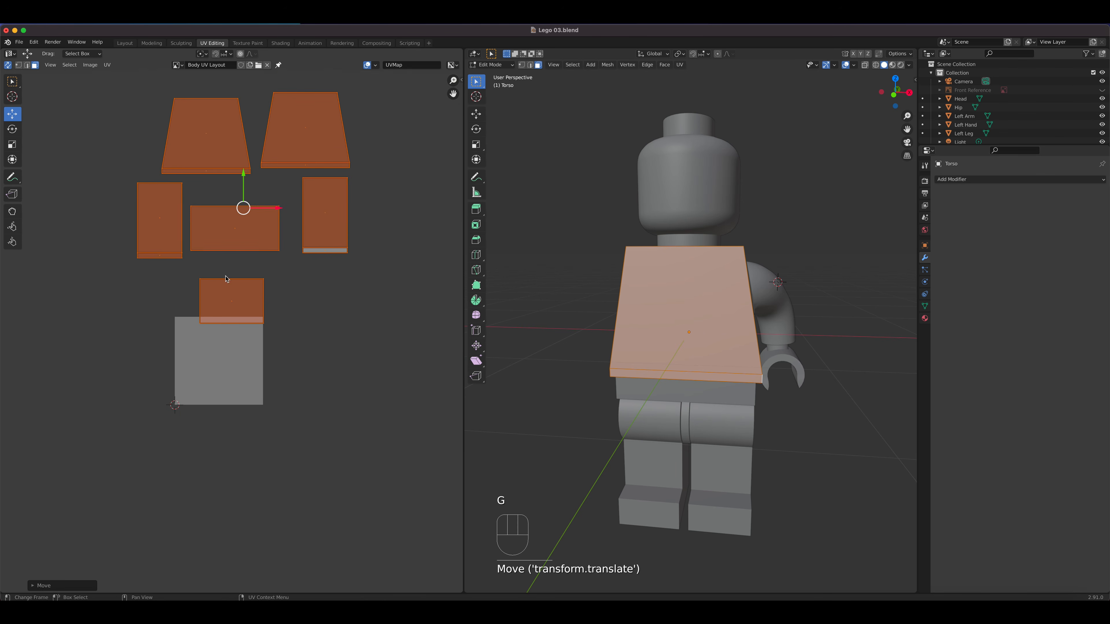
scroll(226, 279, up, 5)
scroll(218, 325, down, 3)
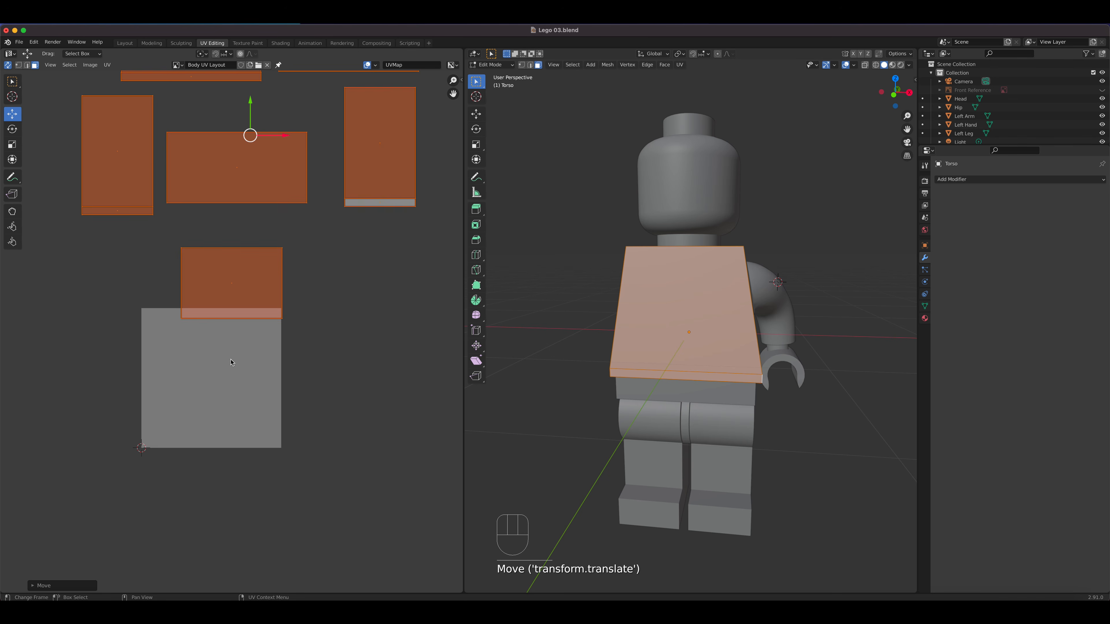
scroll(227, 367, down, 2)
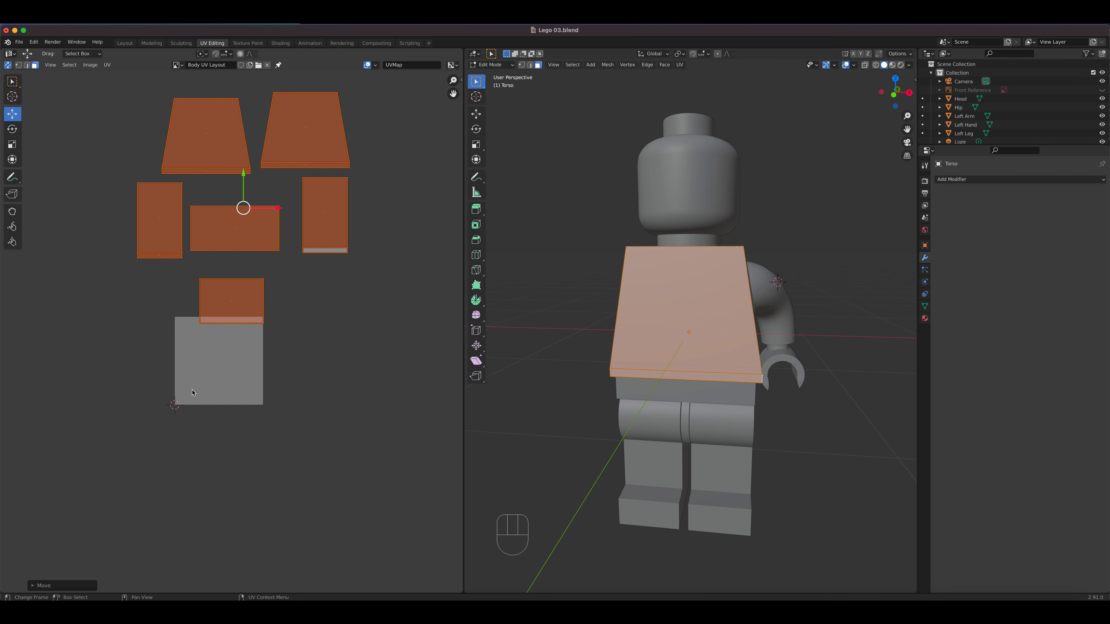
Step: Move the UVs of the torso's front face and lower strip onto the image, and shift them down over its lower edge
click(687, 355)
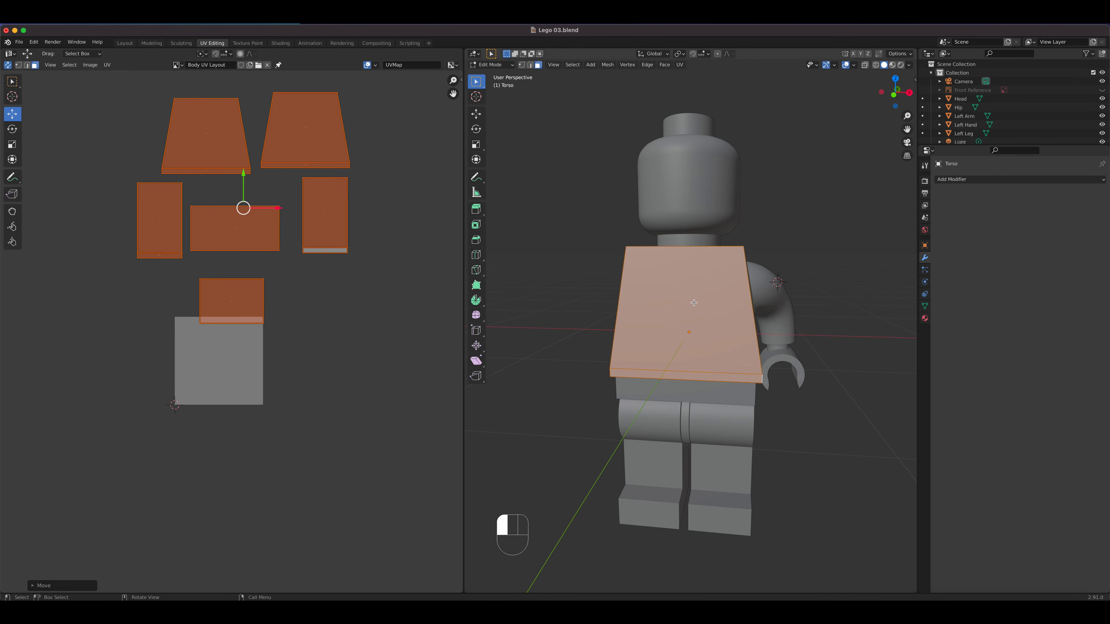
click(685, 379)
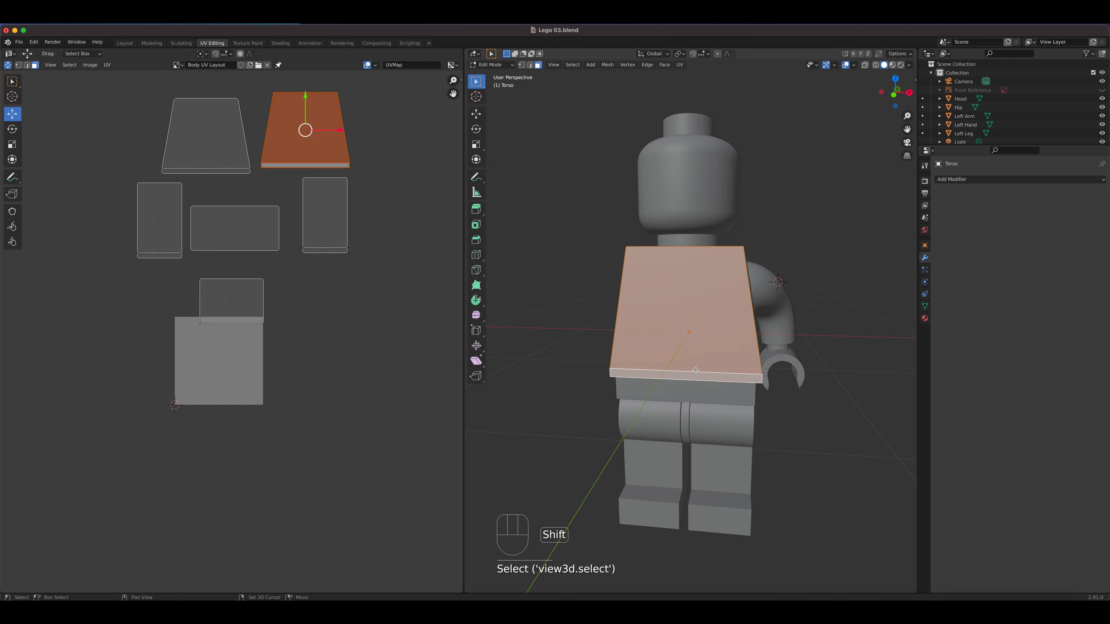
drag(307, 105, 248, 366)
scroll(249, 359, up, 4)
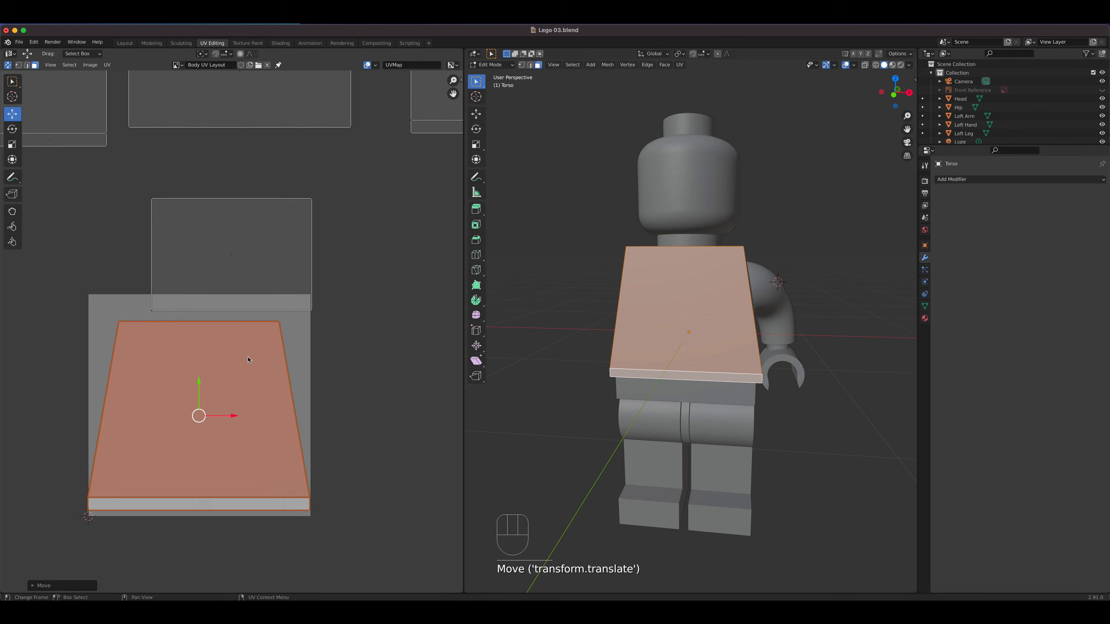
scroll(242, 384, down, 3)
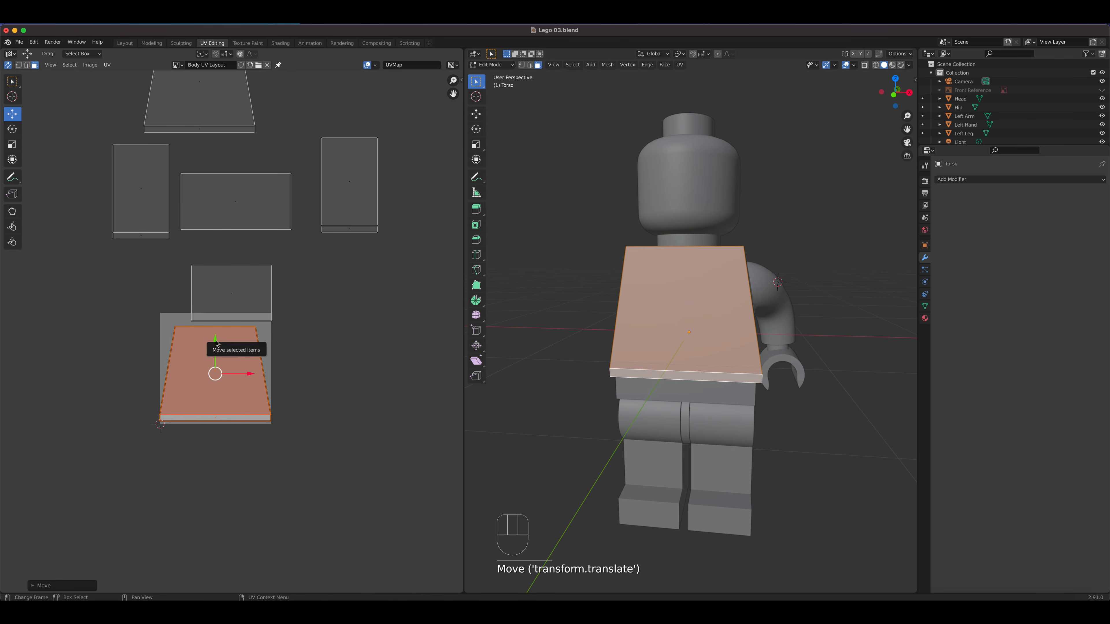
drag(212, 345, 216, 393)
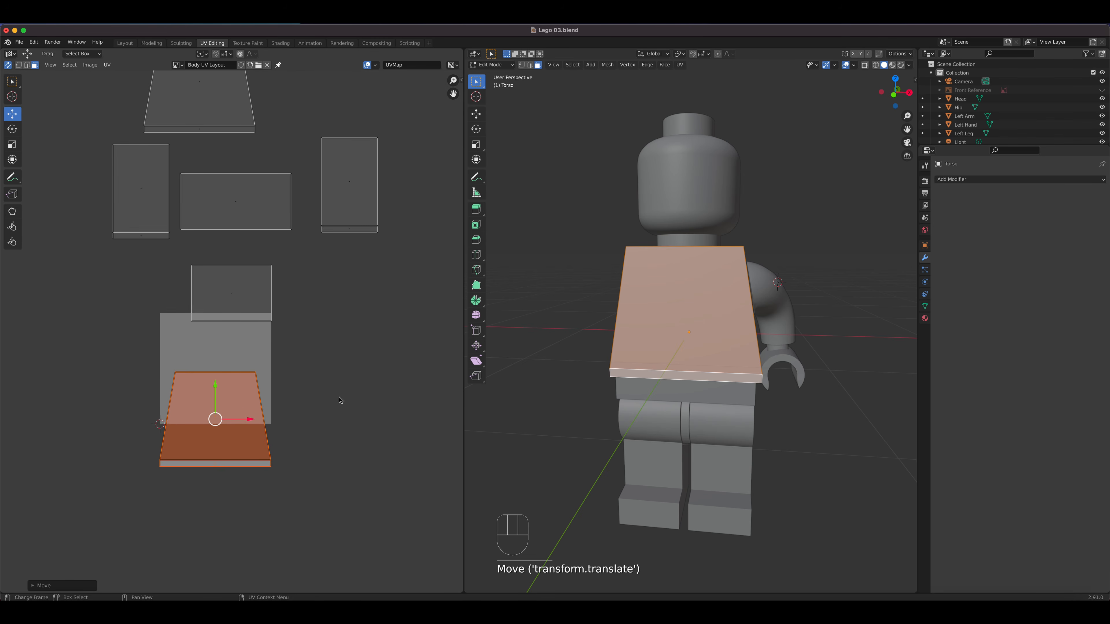
Step: Select the torso's left-arm side face and its lower strip, and move their UVs to the right of the front island
middle_drag(713, 352, 688, 341)
click(700, 334)
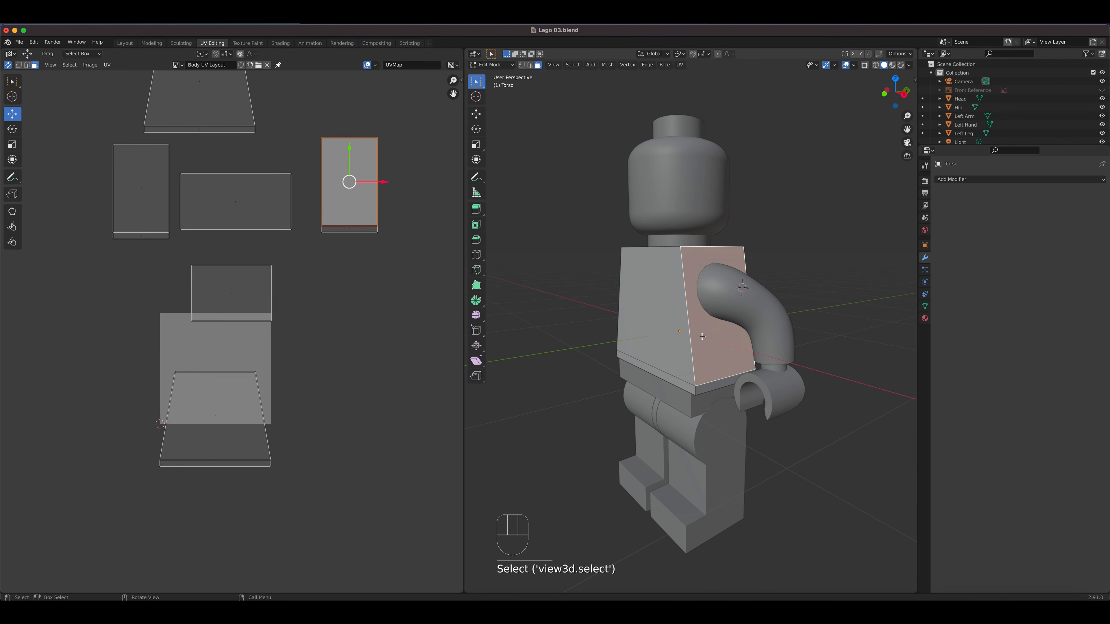
shift+click(710, 384)
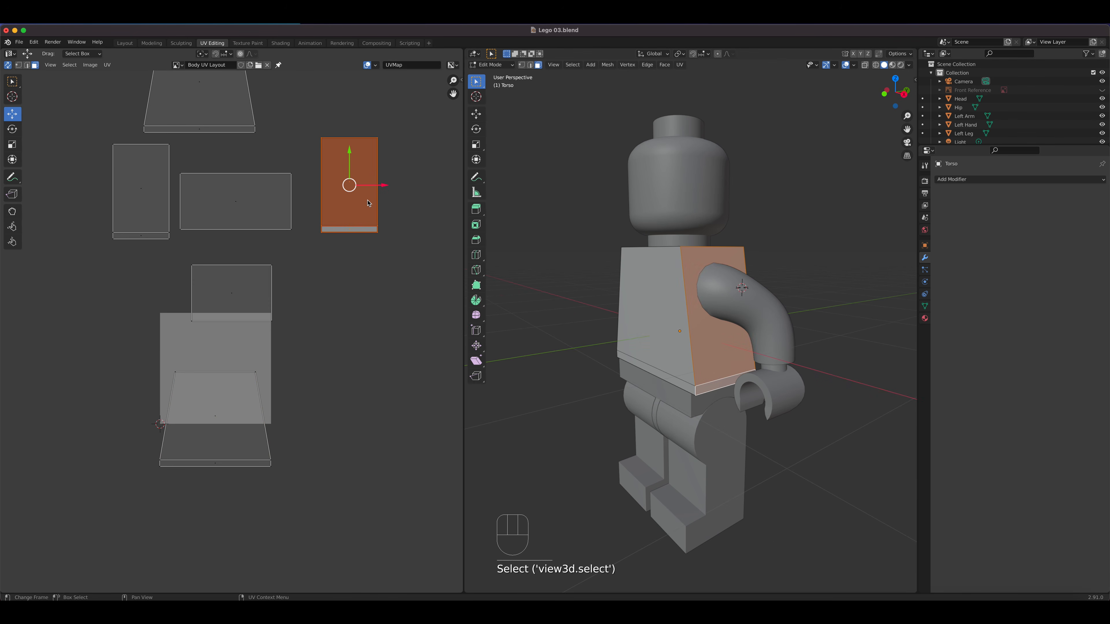
key(g)
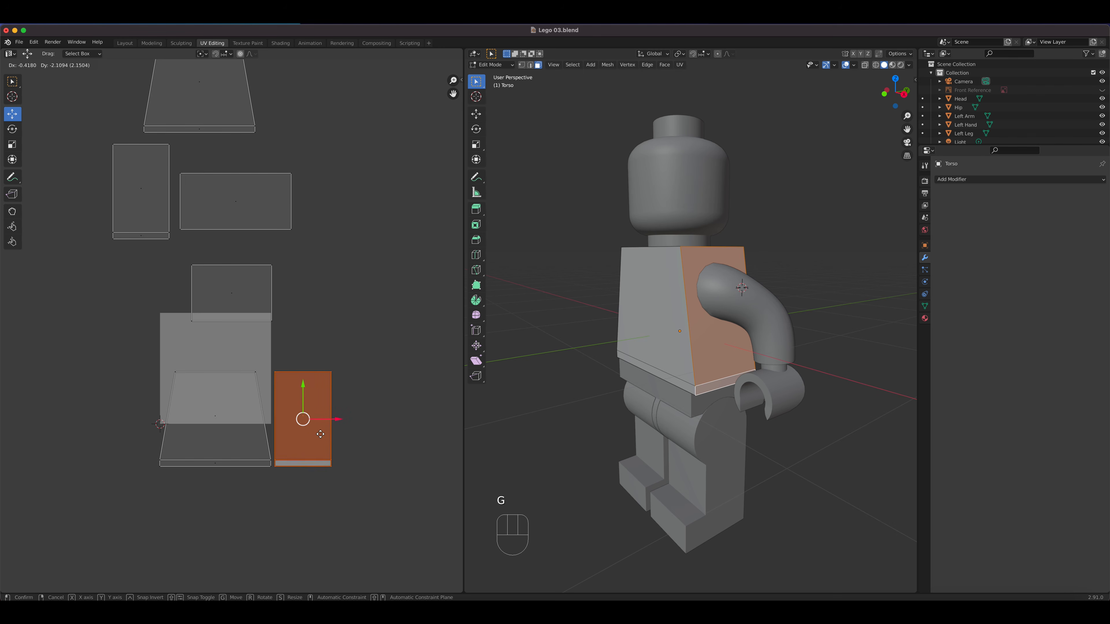
click(318, 434)
Step: Align the left-arm side island flush with the right edge and lower strip of the front island
scroll(236, 374, up, 2)
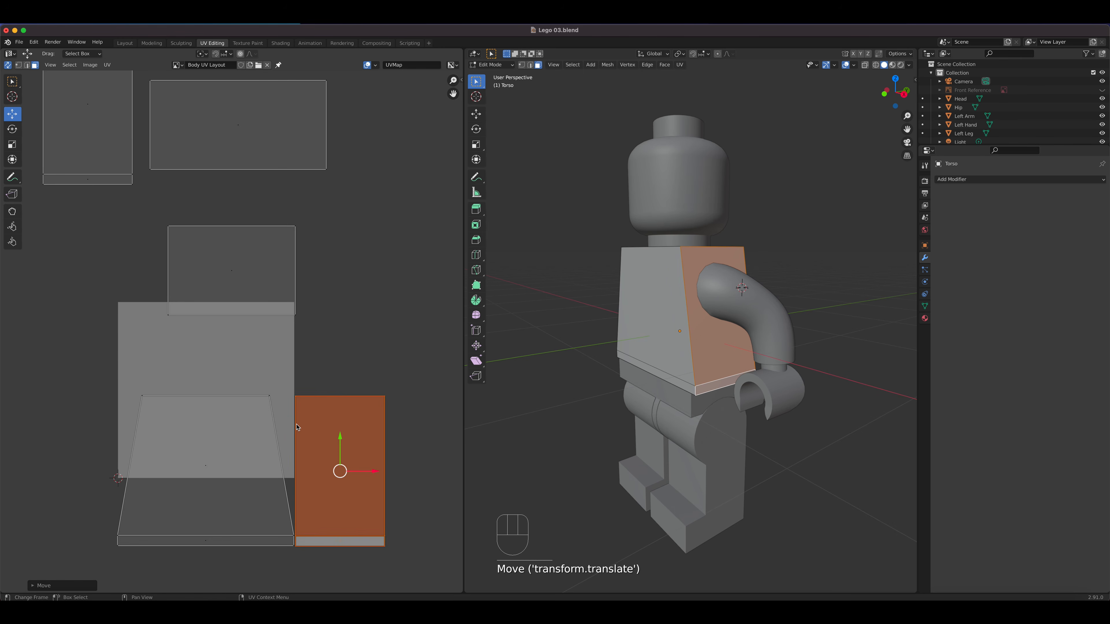
shift+middle_drag(290, 398, 266, 265)
scroll(265, 265, up, 3)
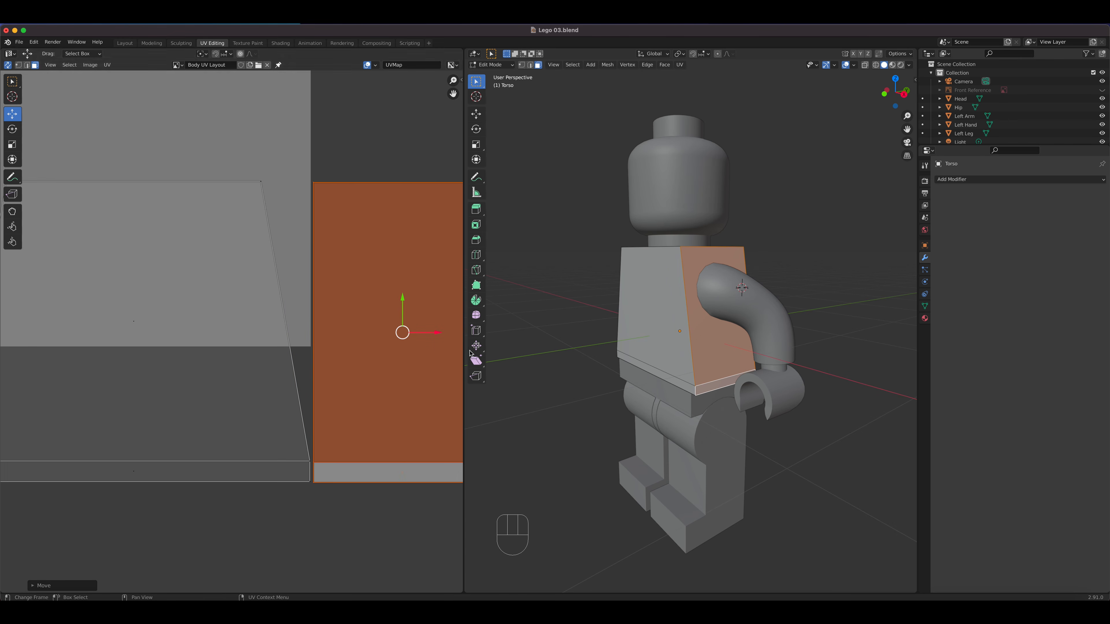
drag(431, 336, 433, 335)
key(g)
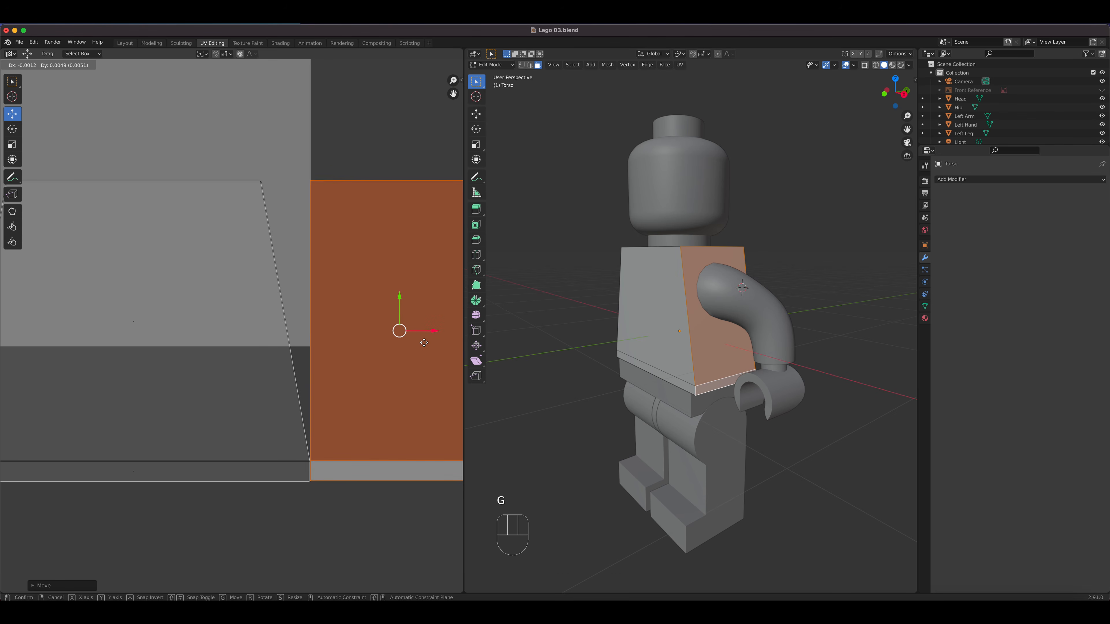
click(424, 343)
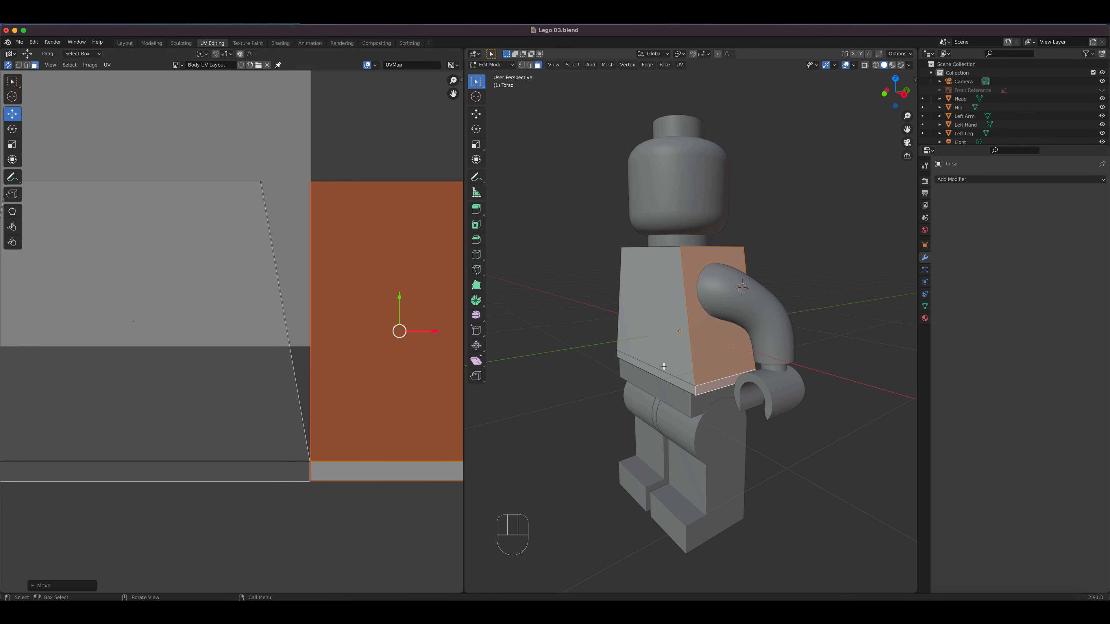
Step: Select the torso's armless side face and its lower strip, and move their UVs to the left of the front island
scroll(410, 362, down, 3)
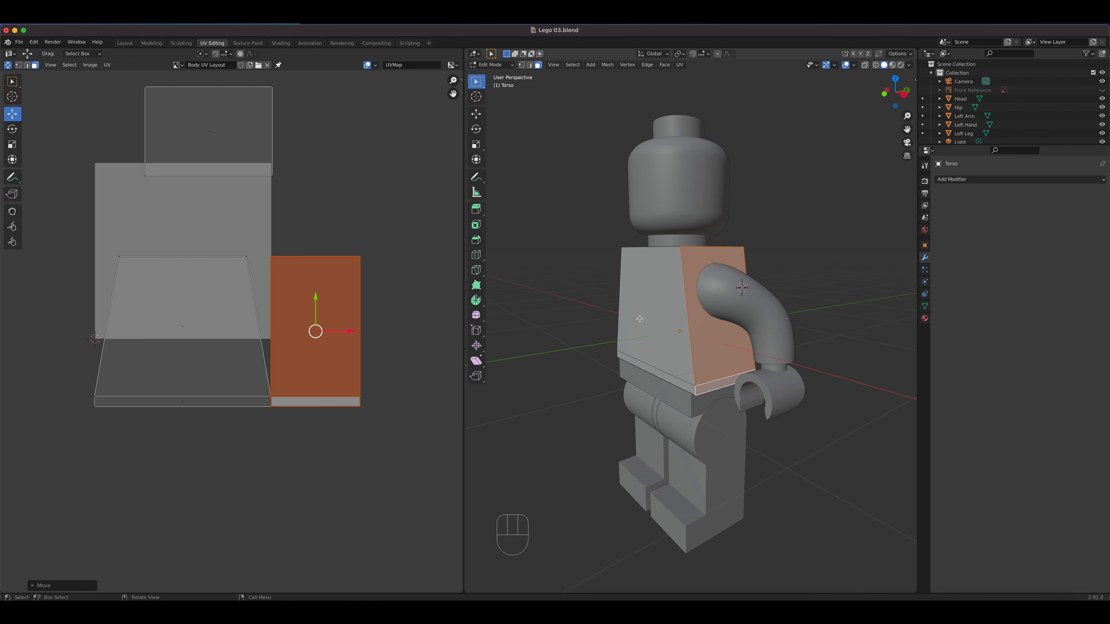
middle_drag(640, 319, 751, 323)
shift+click(678, 382)
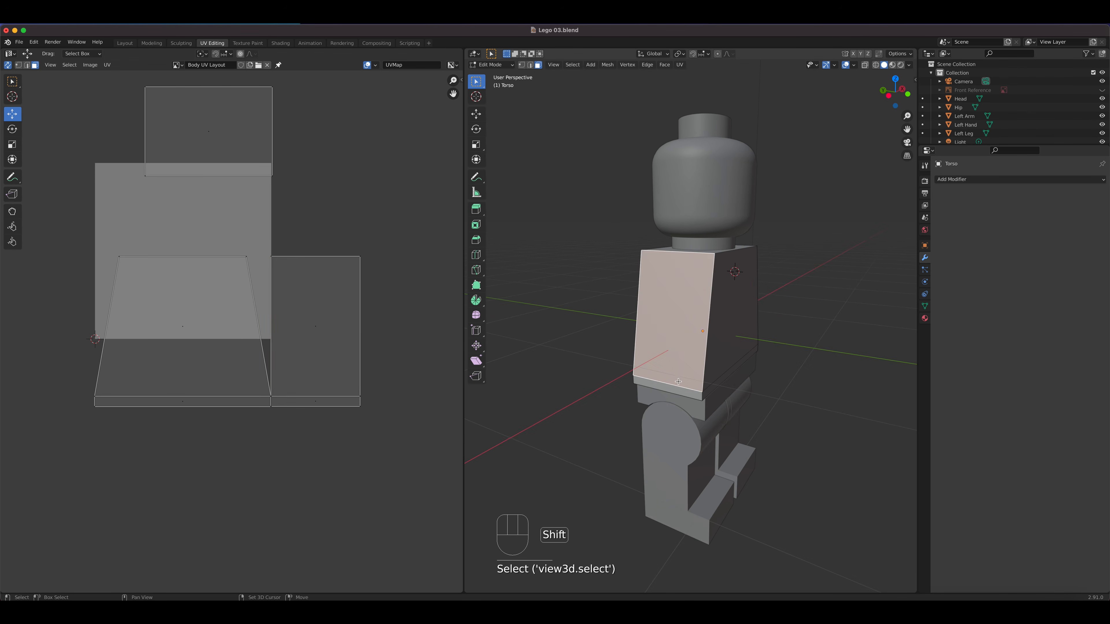
shift+click(678, 384)
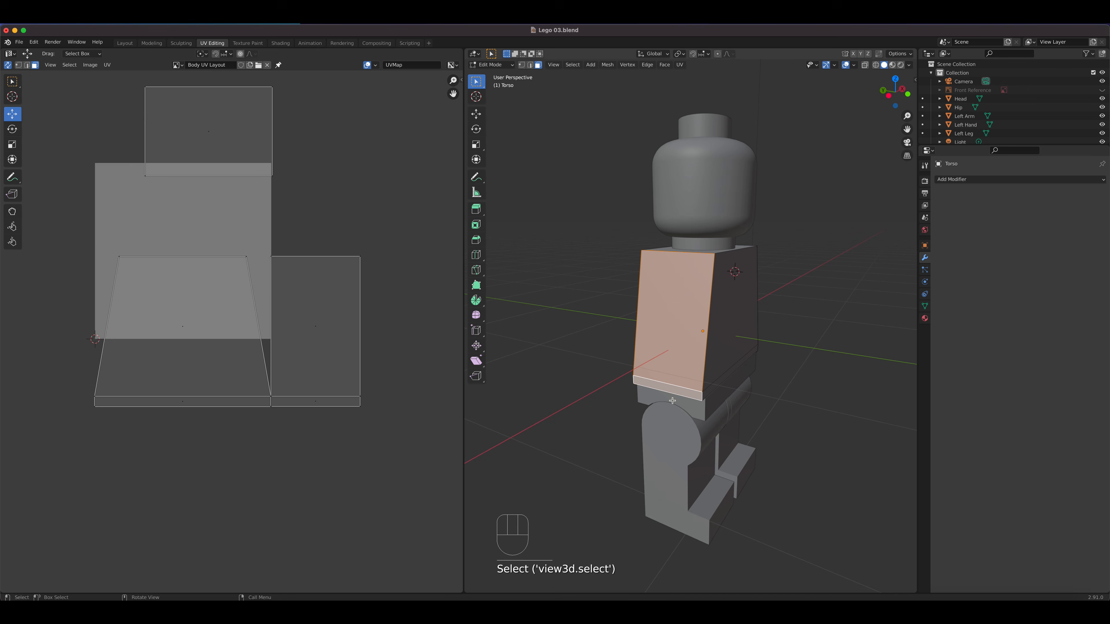
scroll(162, 187, down, 3)
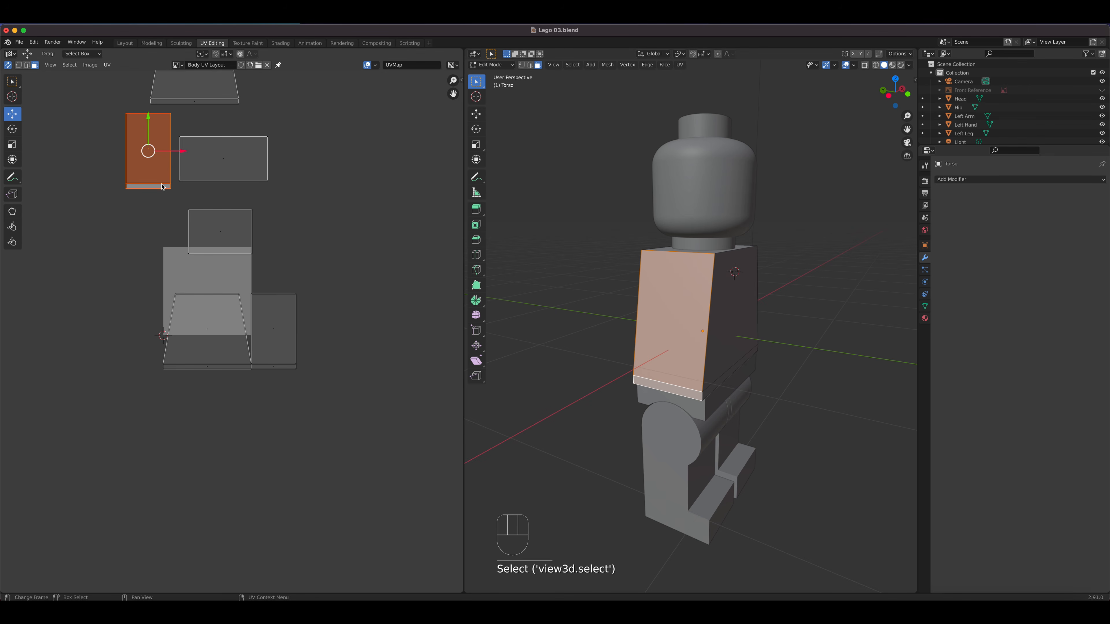
key(g)
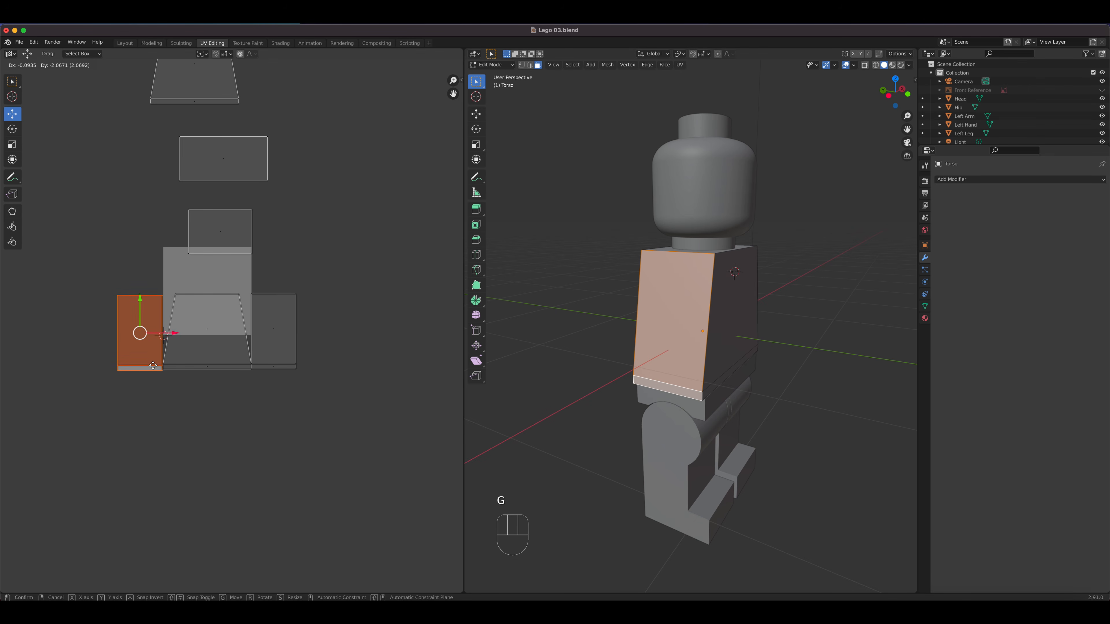
click(153, 366)
Step: Align the armless side island flush with the left edge and lower strip of the front island
scroll(236, 303, up, 4)
shift+middle_drag(235, 302, 429, 307)
scroll(272, 262, up, 3)
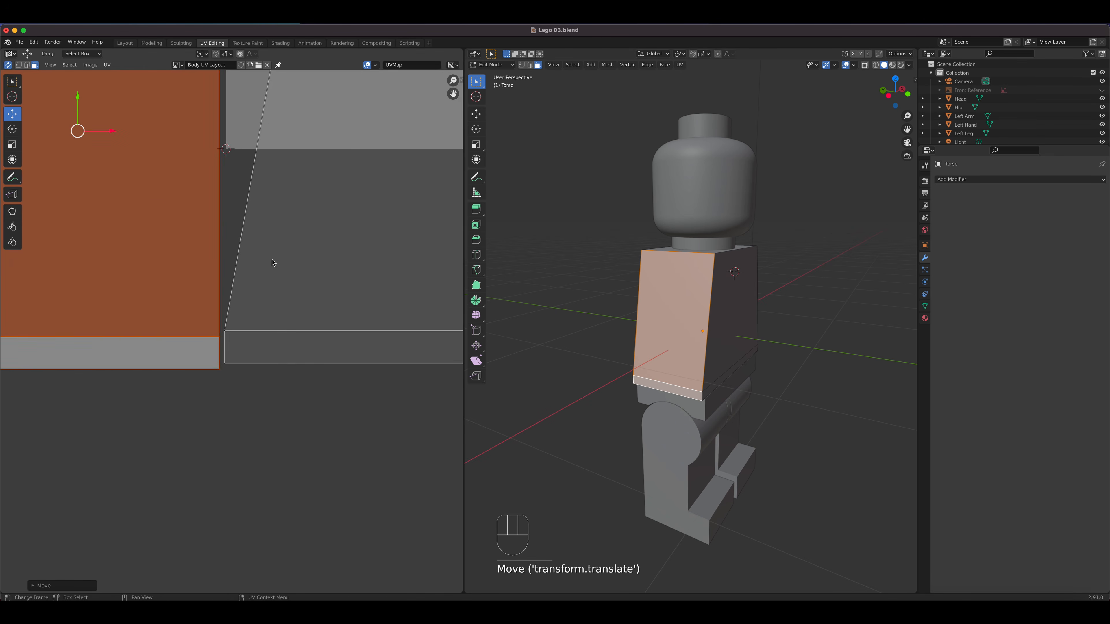
drag(113, 131, 117, 132)
drag(83, 96, 84, 89)
Step: Select the torso's back face and its lower strip, and move their UVs to the left of the armless side island
scroll(297, 255, down, 5)
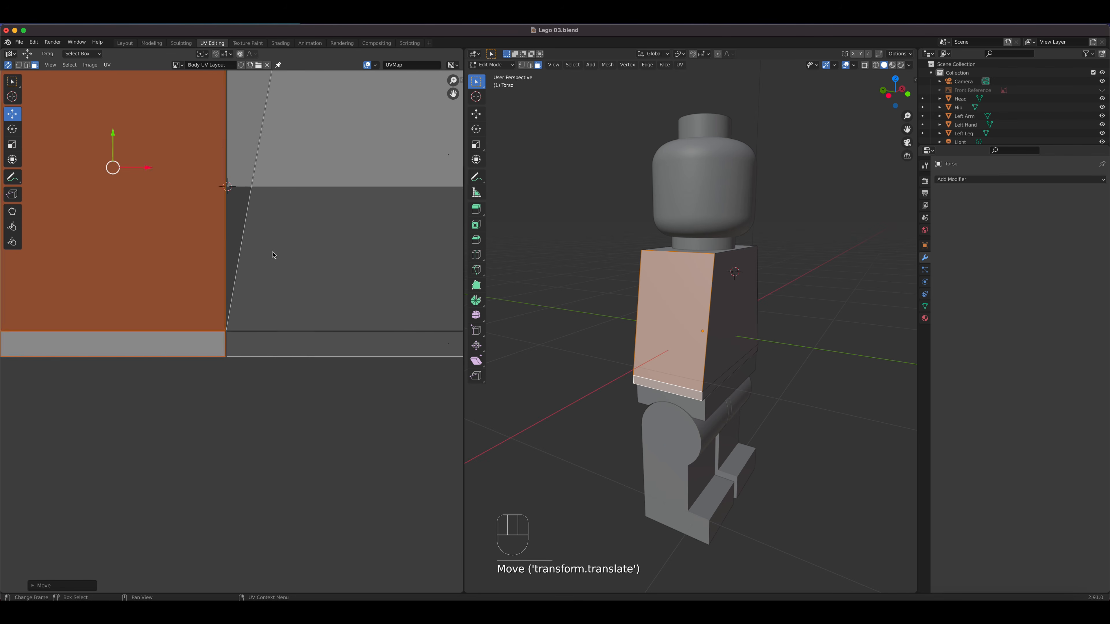
scroll(297, 256, down, 2)
middle_drag(632, 294, 682, 304)
click(678, 306)
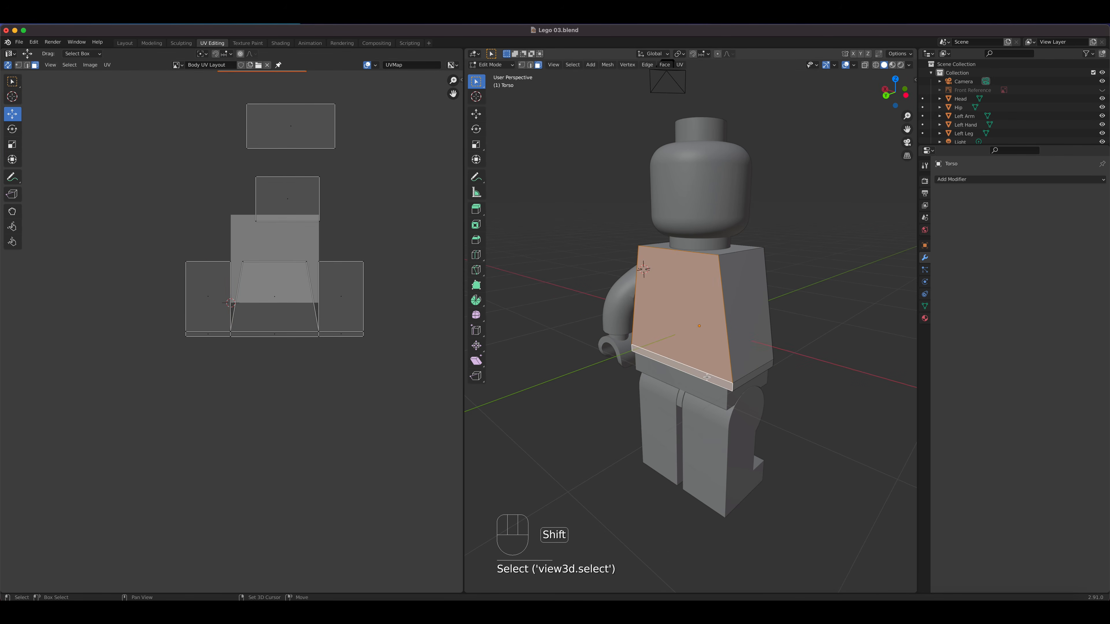
scroll(358, 241, down, 2)
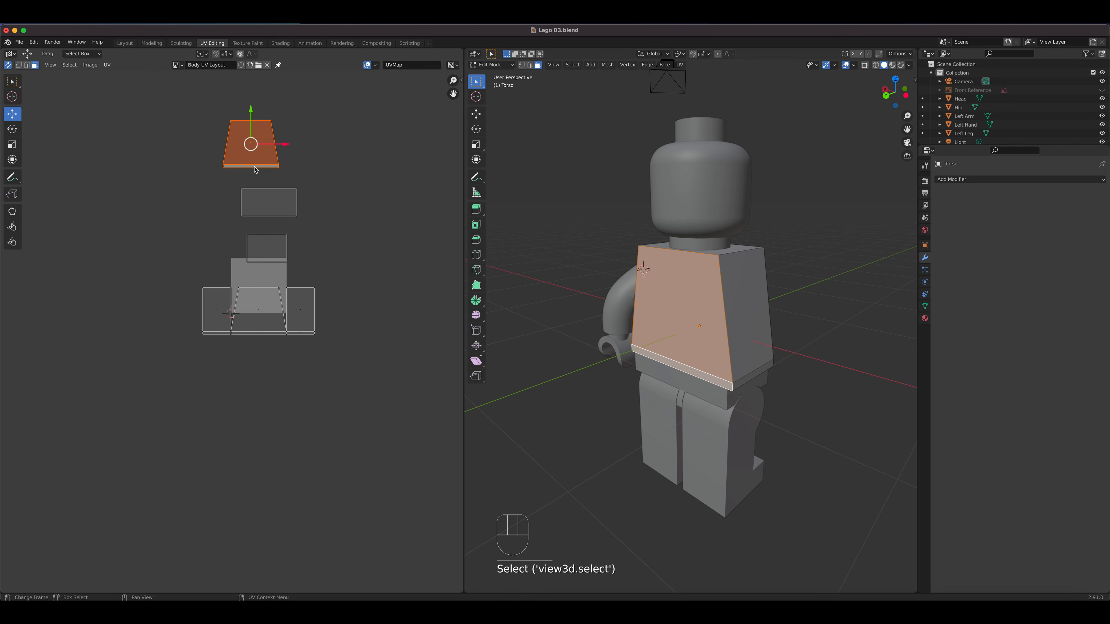
key(g)
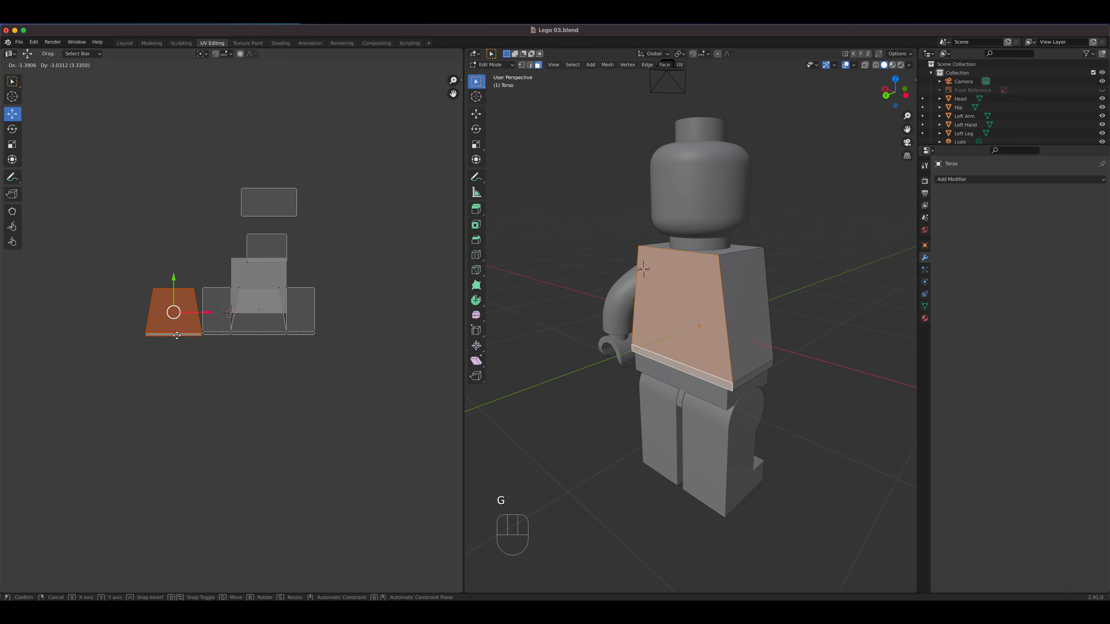
click(177, 335)
Step: Align the back island's lower corner and strip flush with the neighbouring armless side island
scroll(241, 311, up, 3)
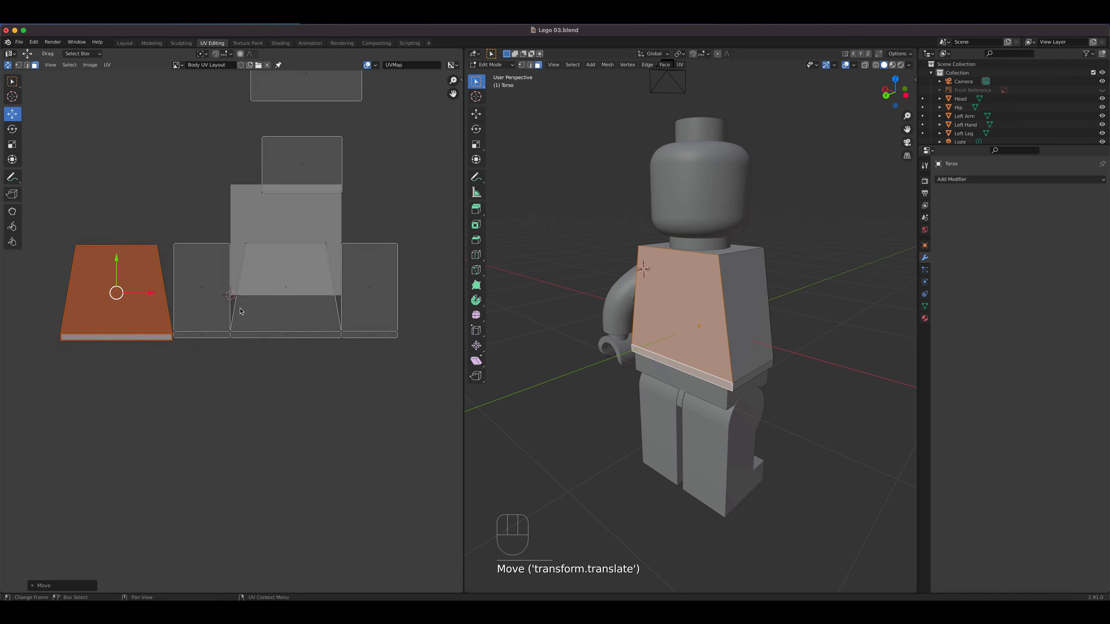
shift+middle_drag(240, 311, 373, 239)
scroll(278, 273, up, 5)
shift+middle_drag(312, 280, 235, 490)
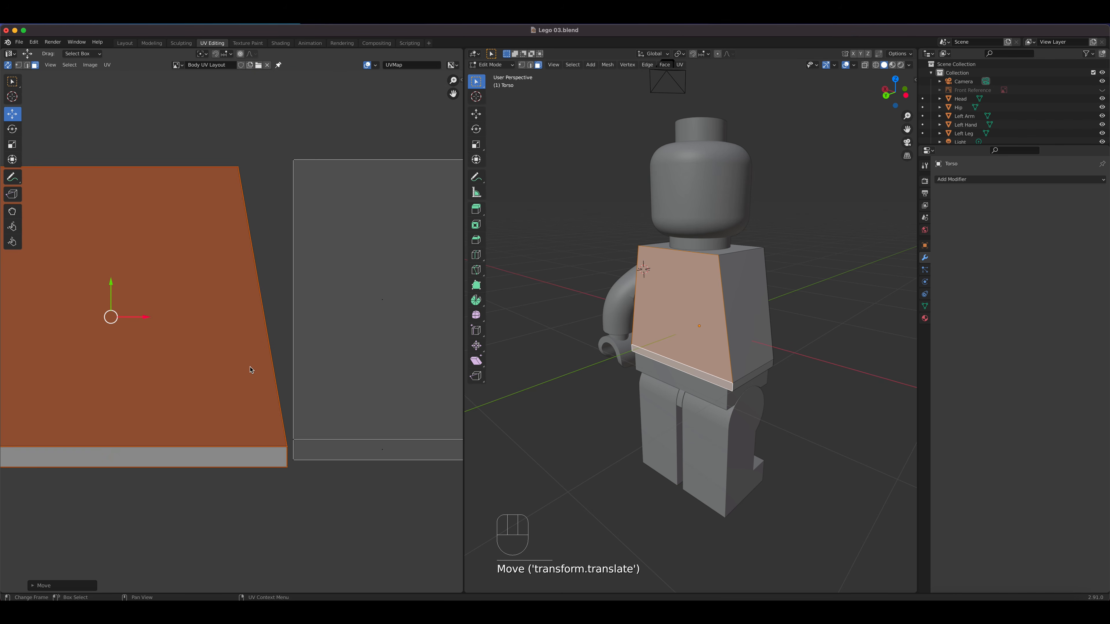
drag(149, 316, 118, 275)
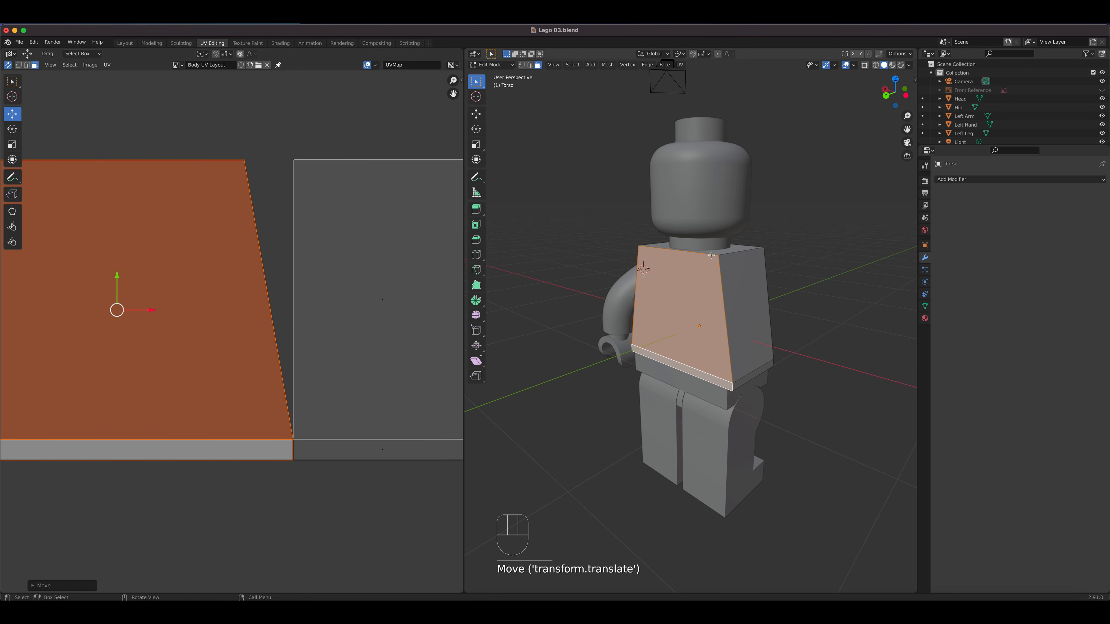
Step: Select the torso's top face island and move it onto the upper edge of the front island
scroll(426, 350, down, 6)
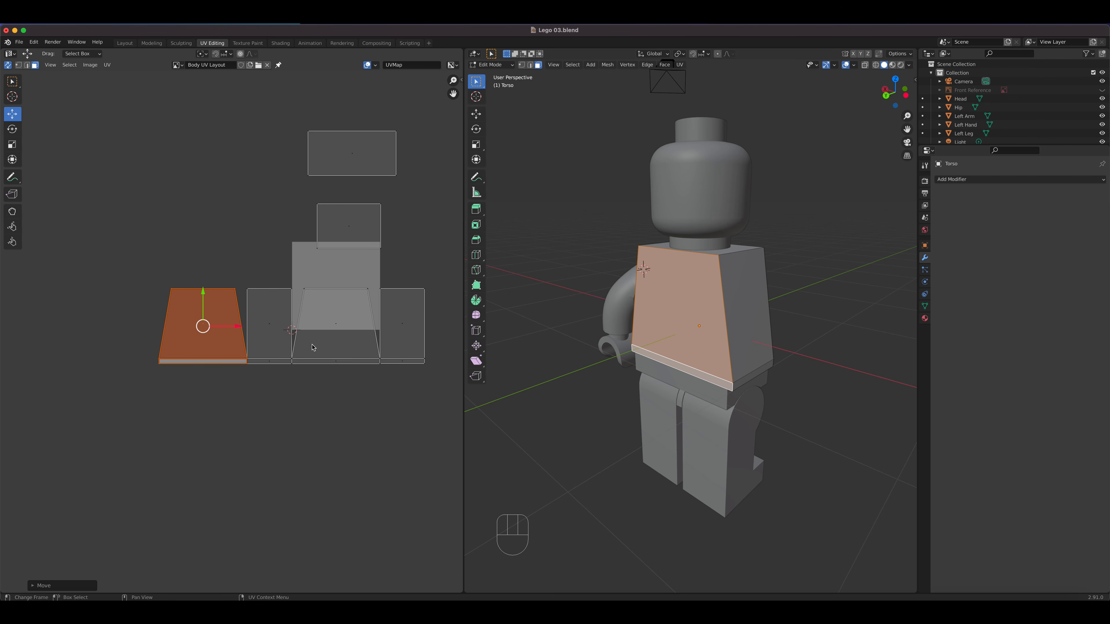
click(361, 212)
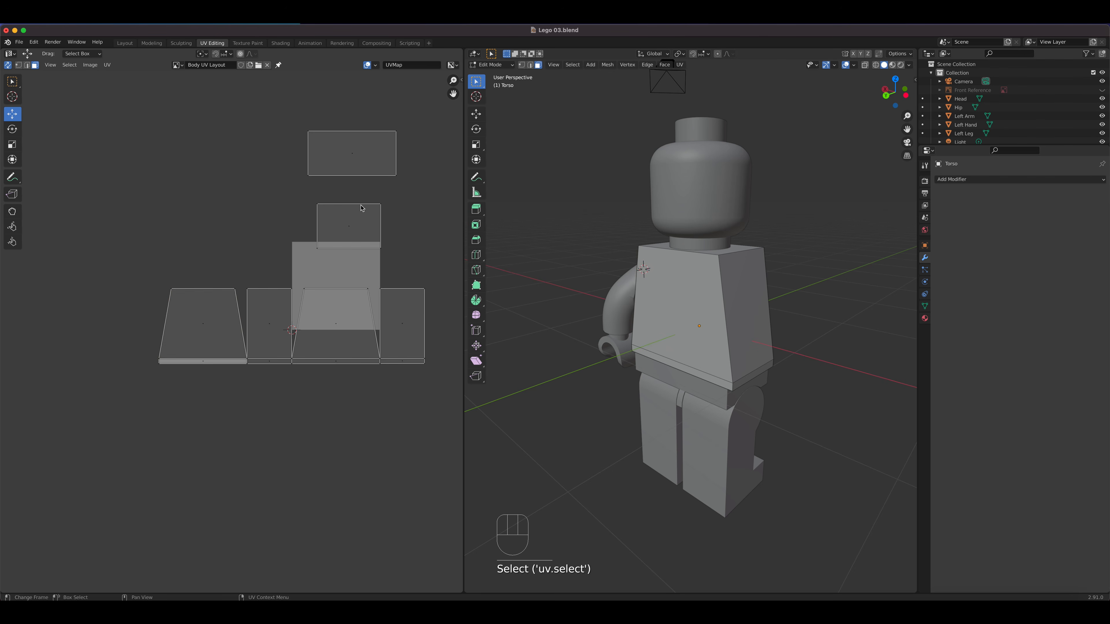
click(351, 226)
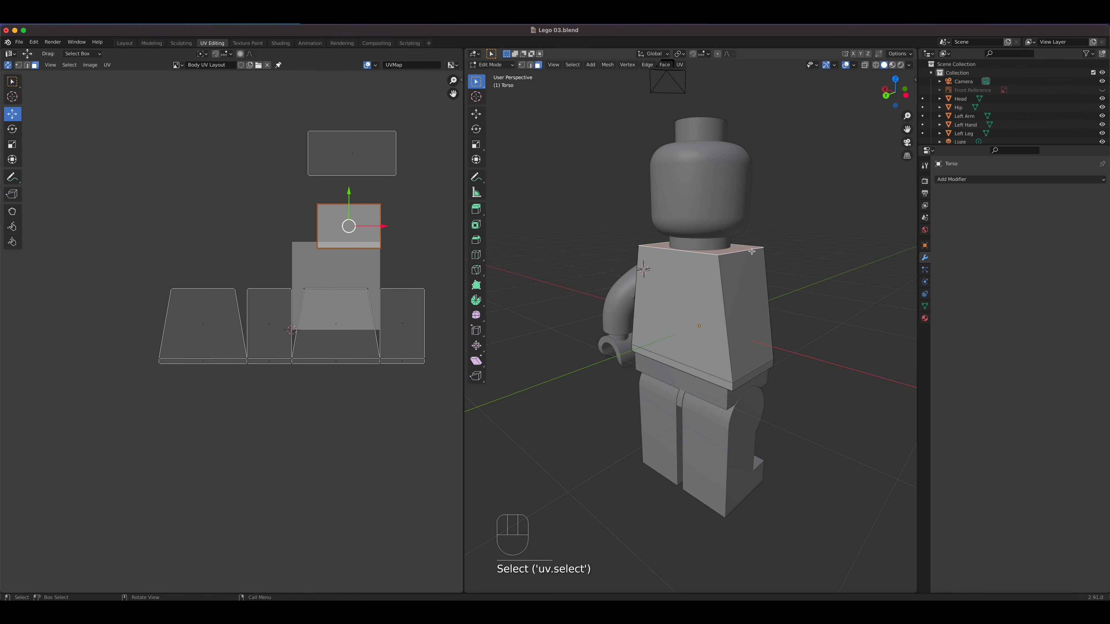
scroll(441, 176, up, 2)
shift+middle_drag(442, 176, 307, 247)
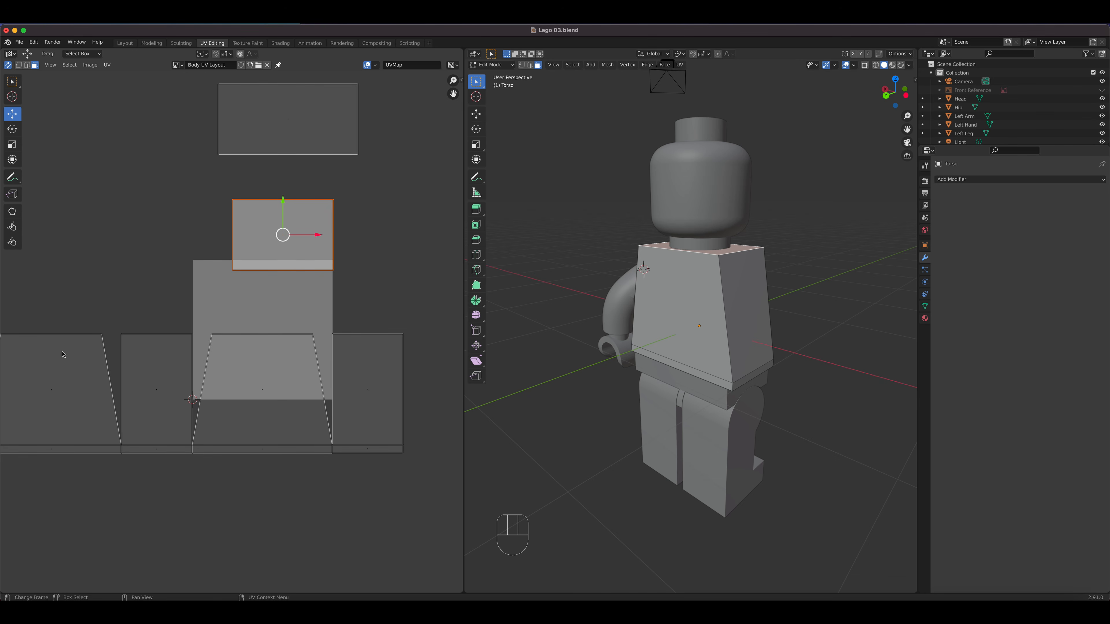
key(g)
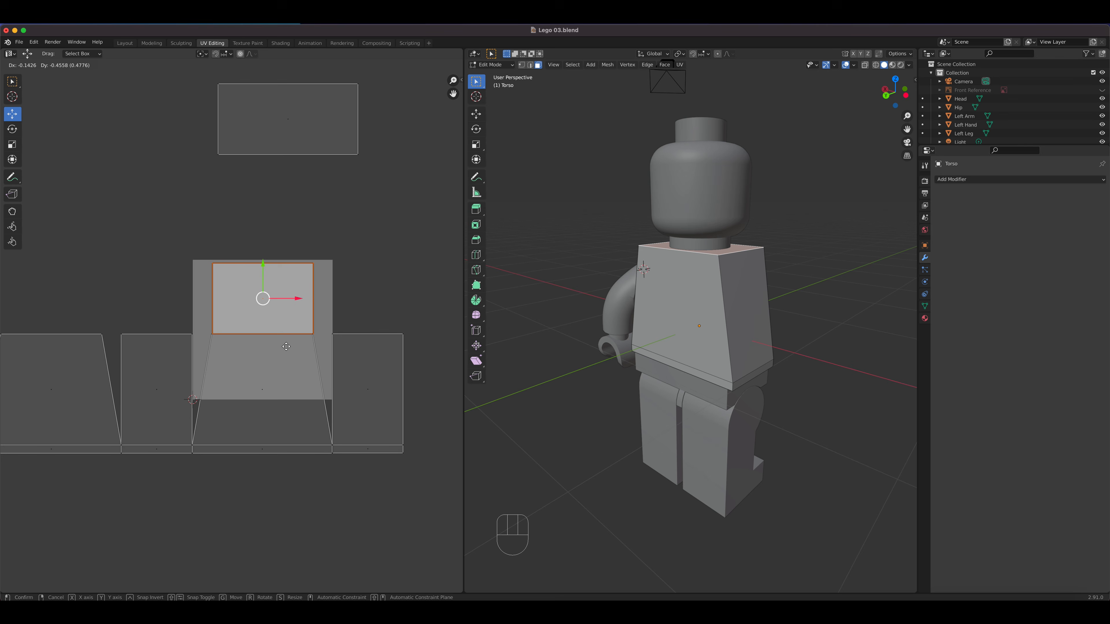
click(286, 347)
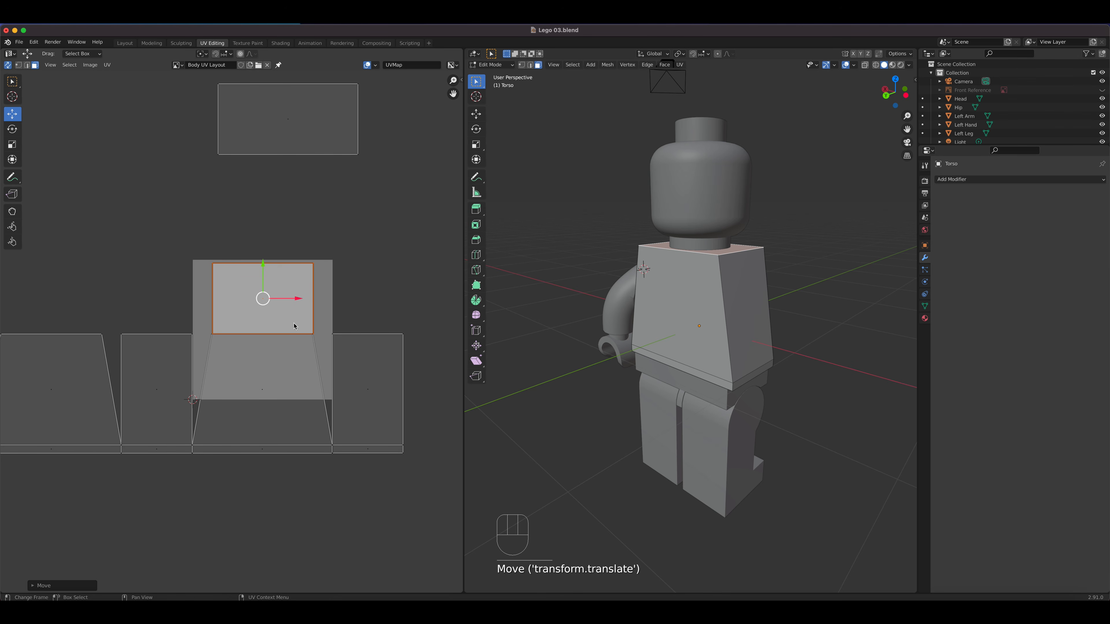
Step: Select the torso's underside island and move it straight down below the front island's lower strip
click(334, 162)
click(290, 124)
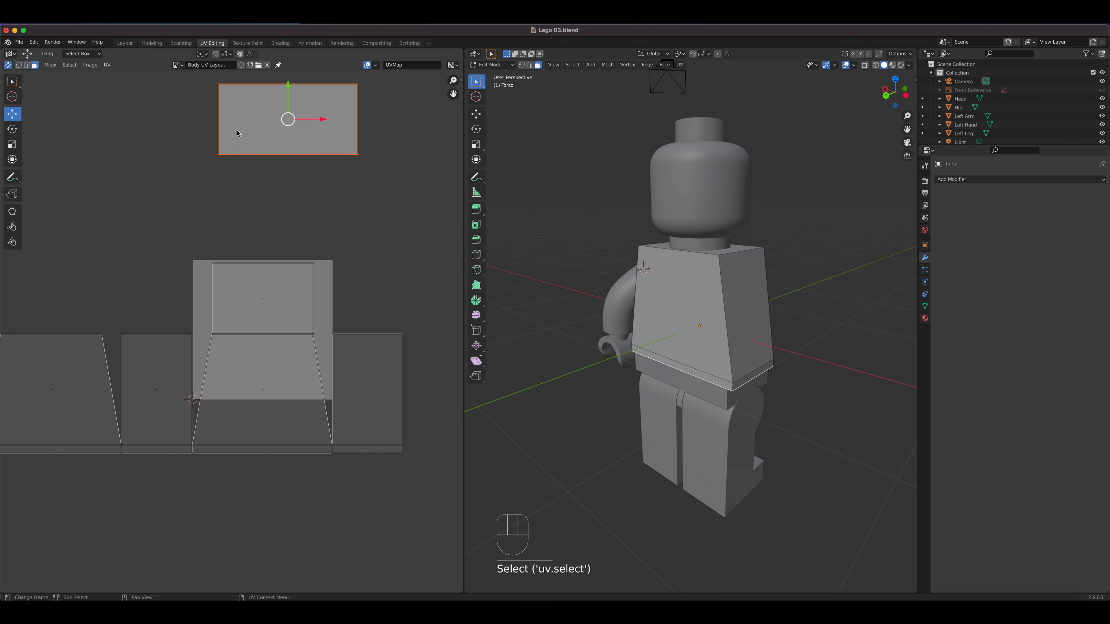
shift+click(301, 112)
click(288, 123)
drag(399, 184, 183, 80)
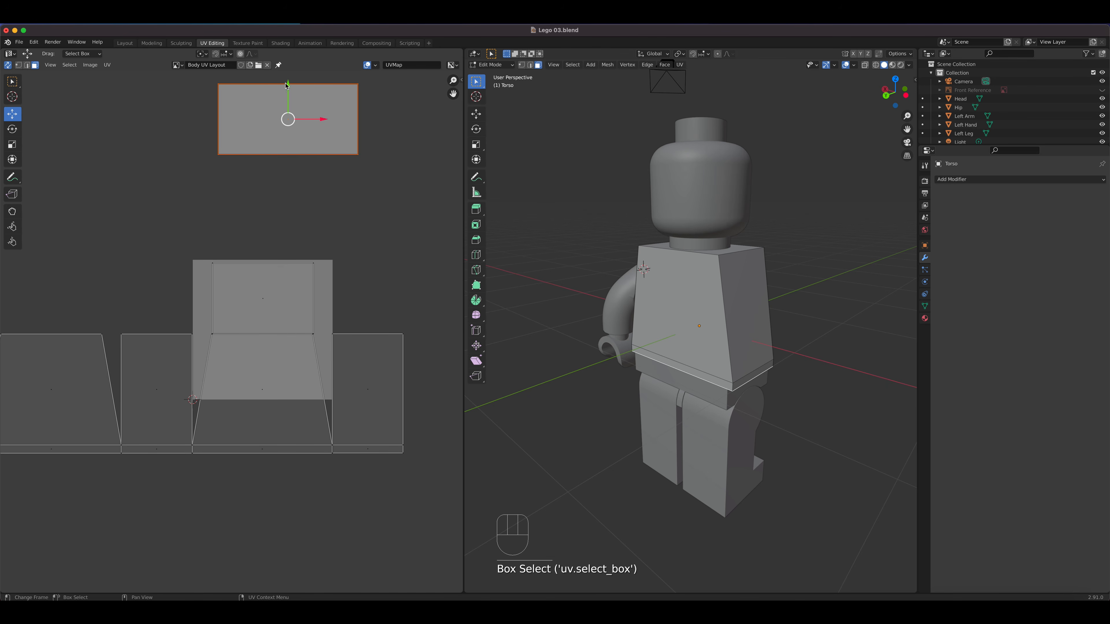
drag(289, 87, 290, 455)
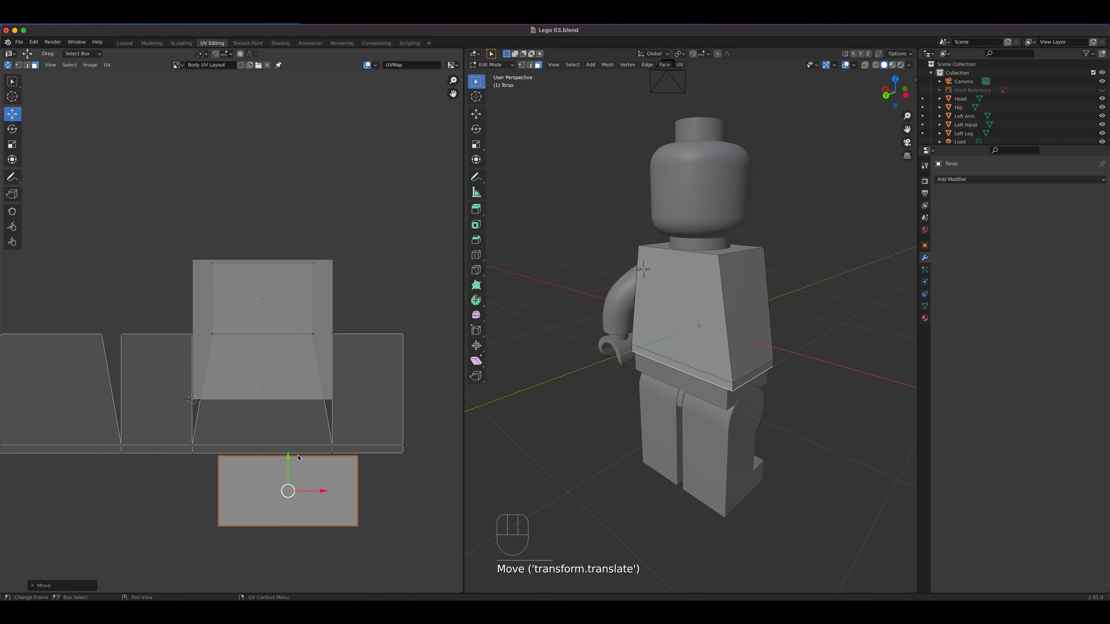
Step: Align the underside island flush with the lower edge and both sides of the front island's strip
scroll(227, 420, up, 2)
shift+middle_drag(301, 365, 269, 228)
scroll(323, 330, up, 2)
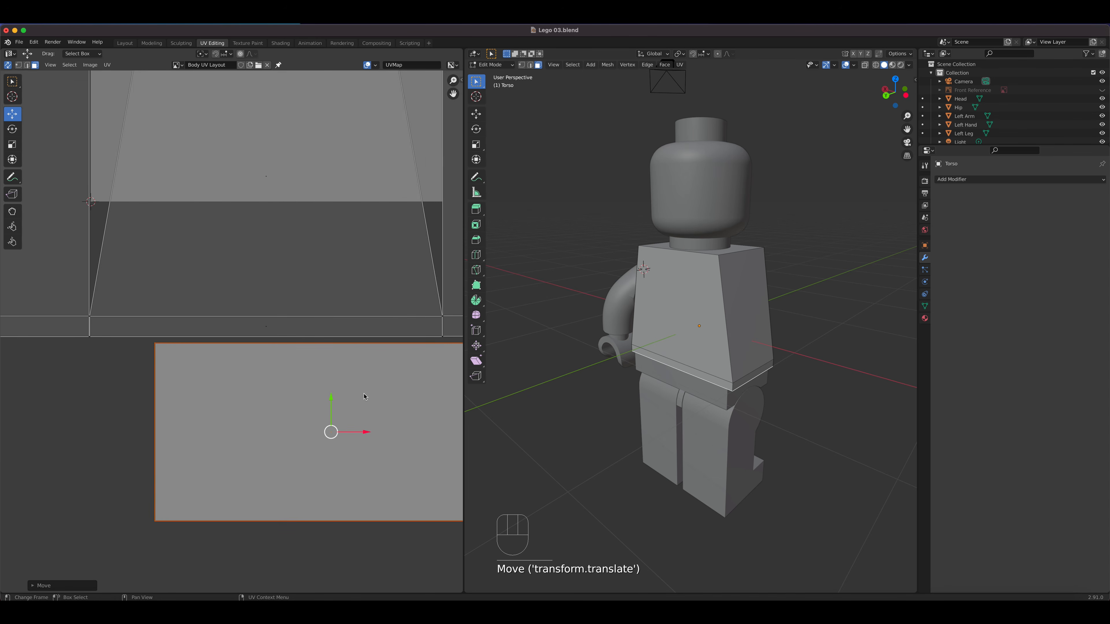
key(g)
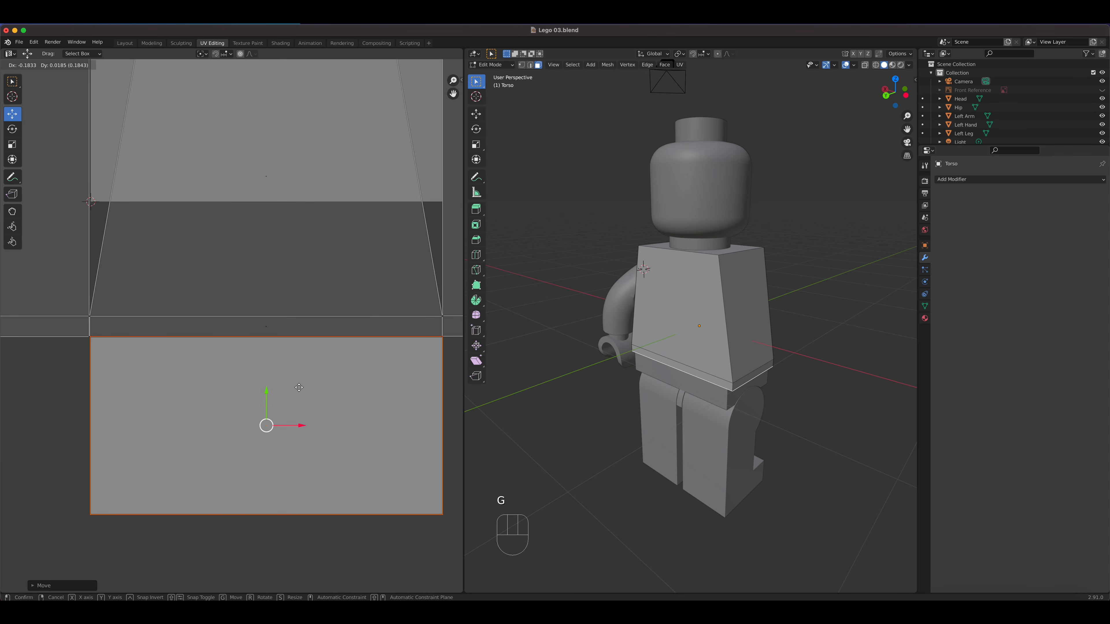
click(300, 389)
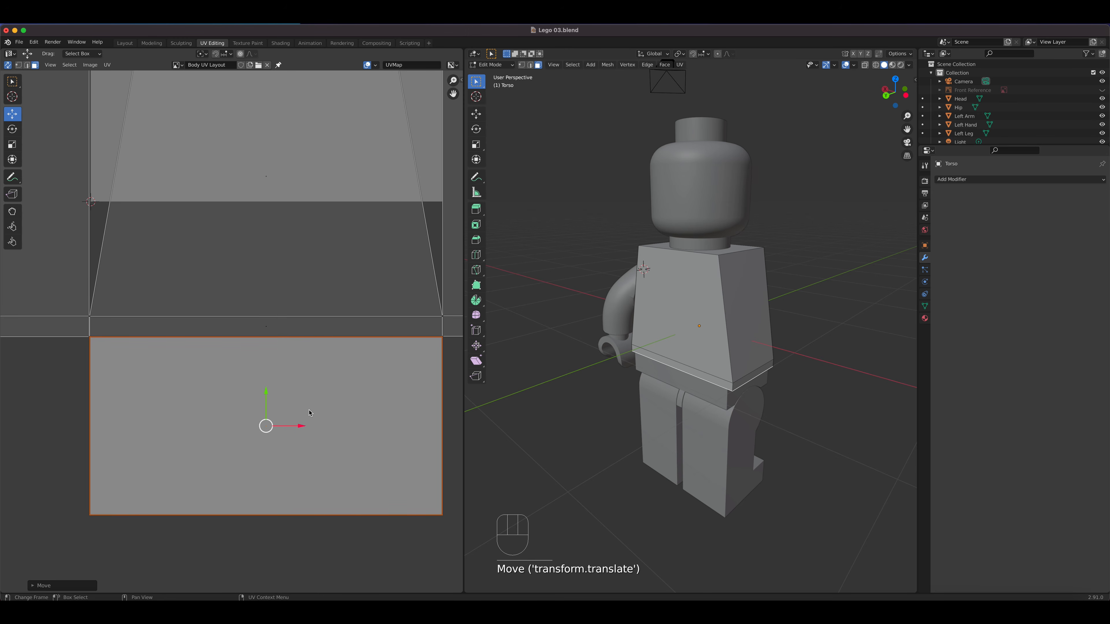
Step: Select all of the torso's UV islands and scale them together to less than half their size
scroll(307, 411, down, 3)
scroll(308, 411, down, 2)
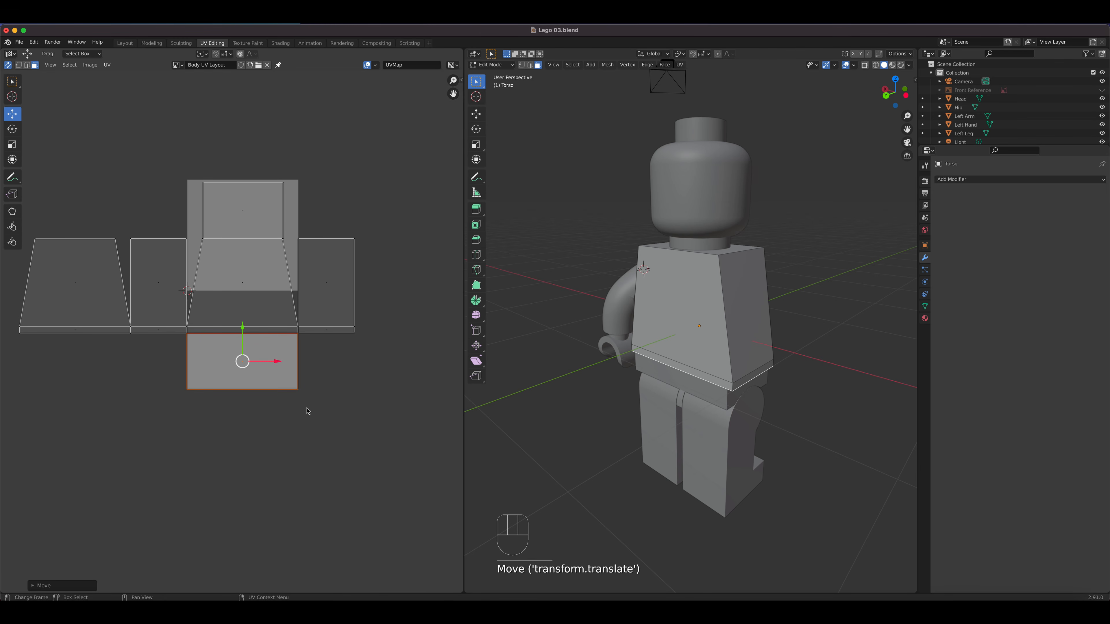
drag(417, 444, 5, 175)
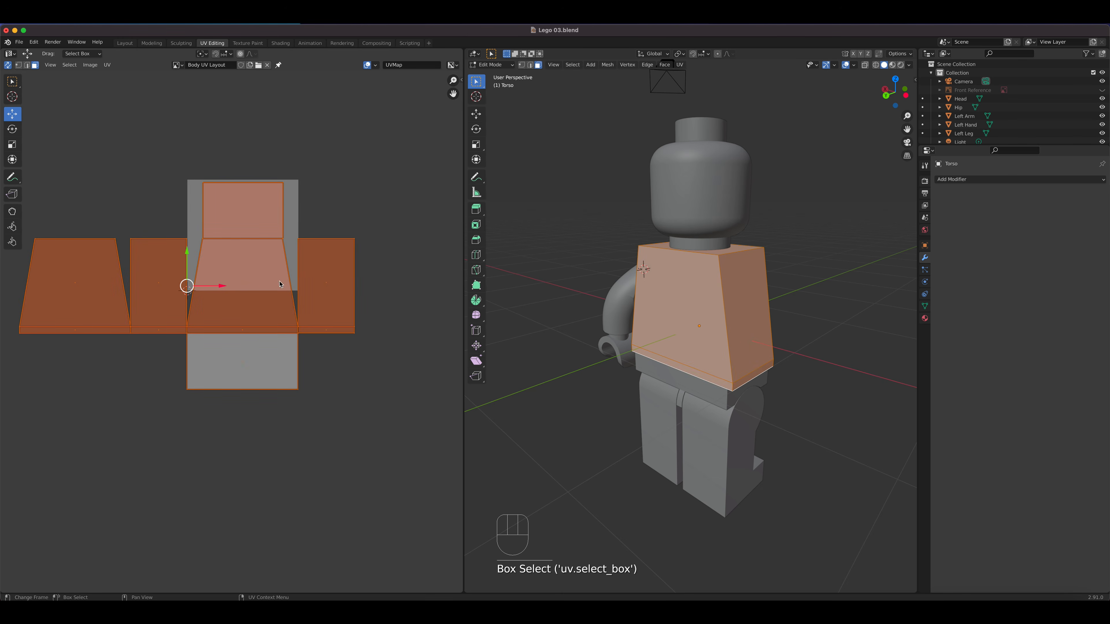
key(s)
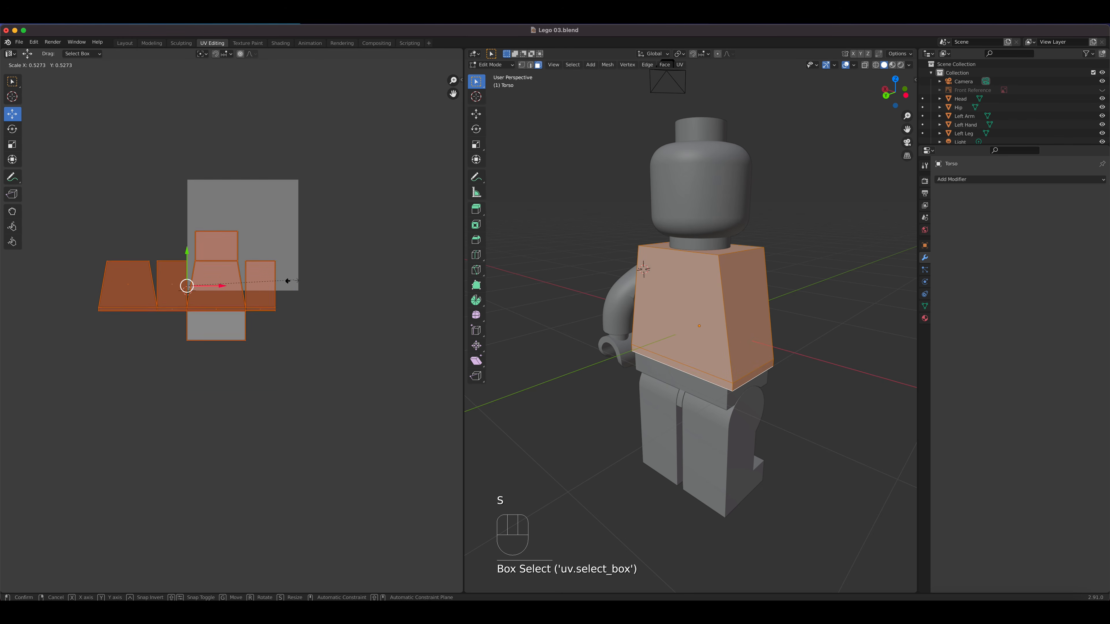
click(271, 287)
Step: Move the whole torso UV layout onto the image, with the underside island just inside its lower edge
scroll(254, 293, up, 3)
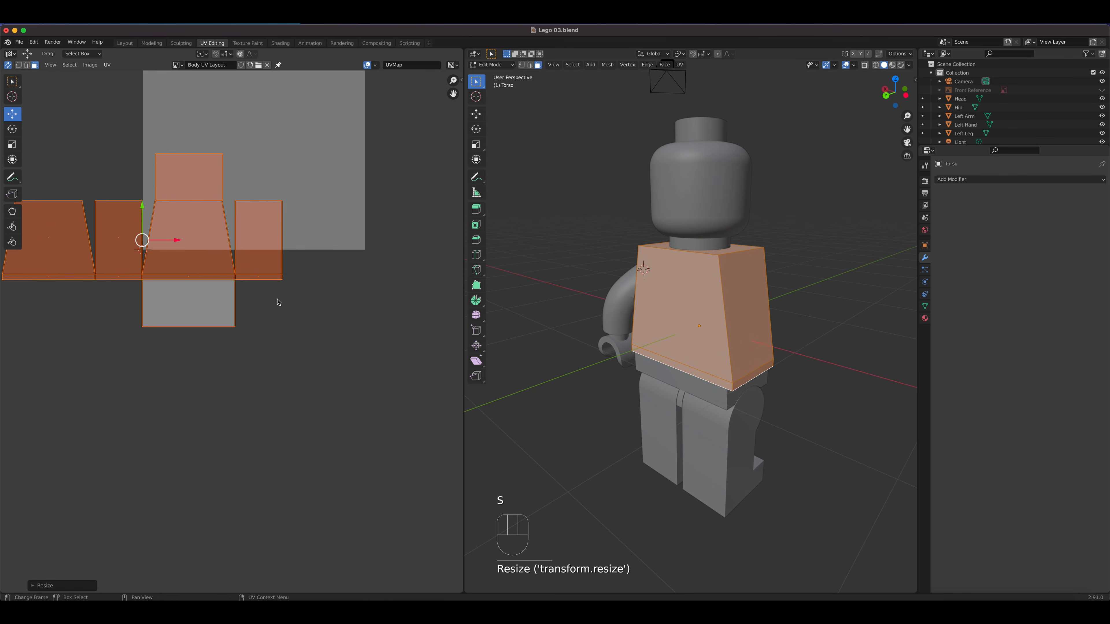
shift+middle_drag(277, 300, 334, 441)
key(g)
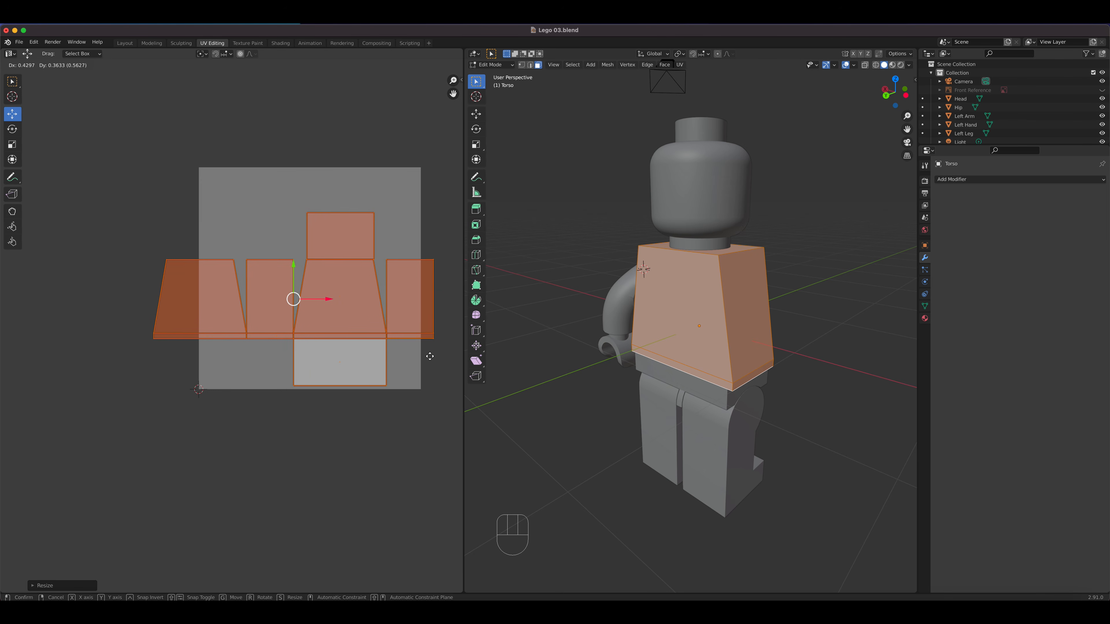
click(427, 355)
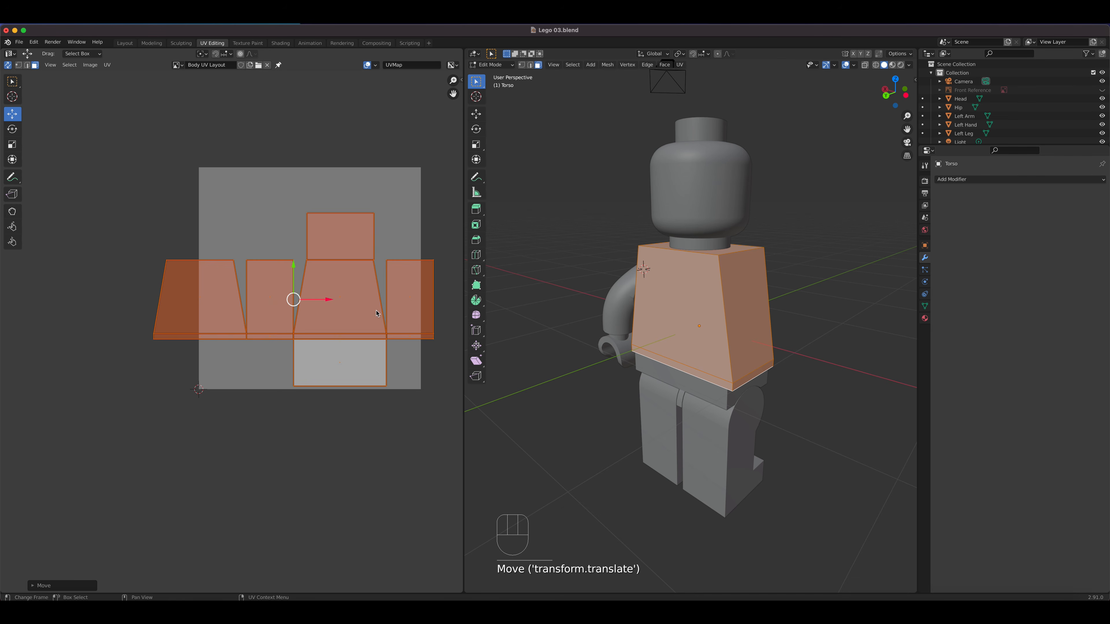
Step: Scale and reposition the torso UV layout so its row of side, front and back islands fits within the image's width
key(s)
click(354, 313)
key(g)
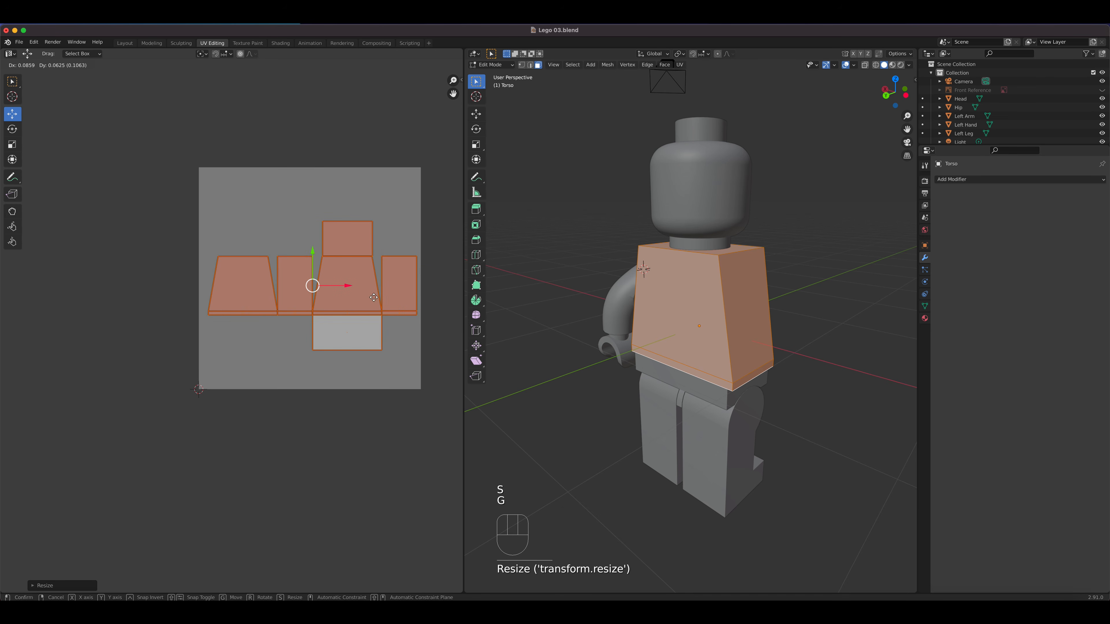
click(371, 299)
key(s)
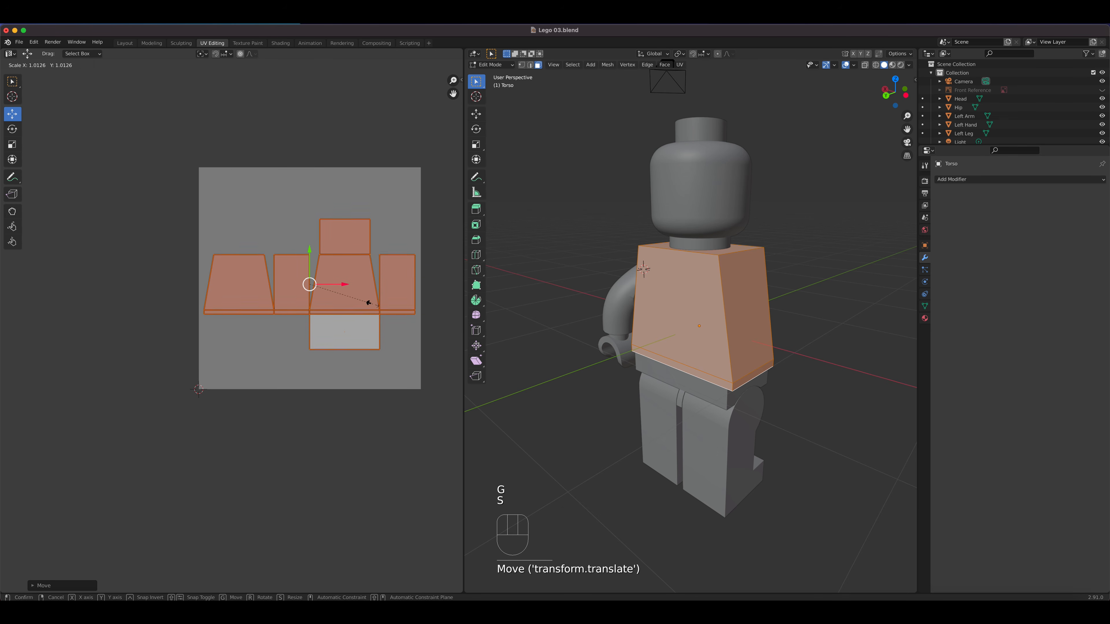
click(371, 304)
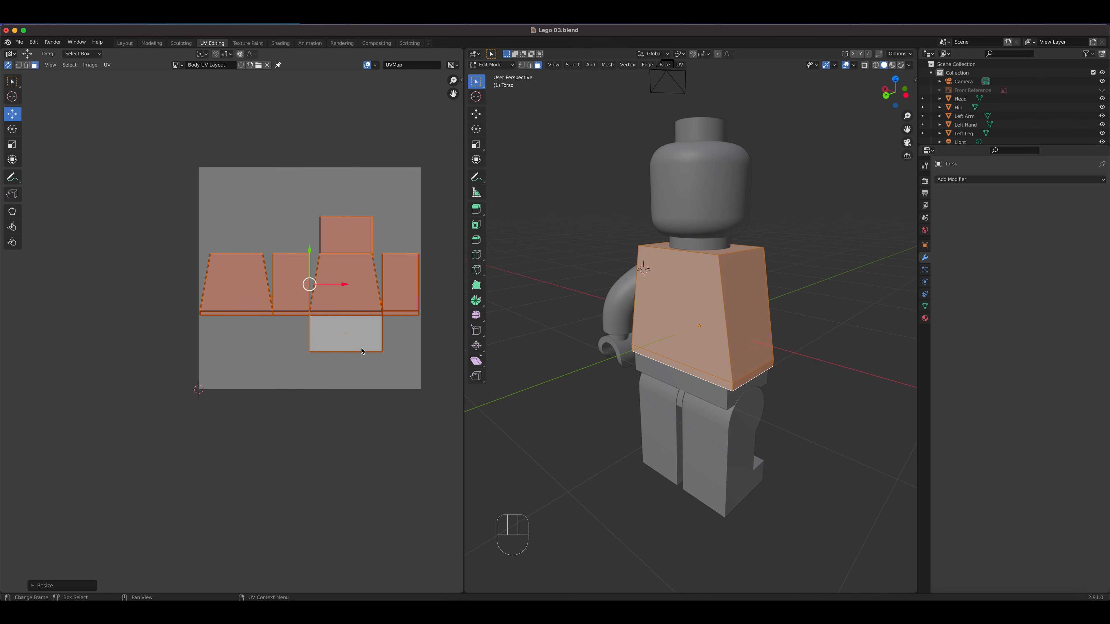
Step: Examine how the arranged UV islands correspond to the torso's faces on the model
middle_drag(743, 306, 702, 316)
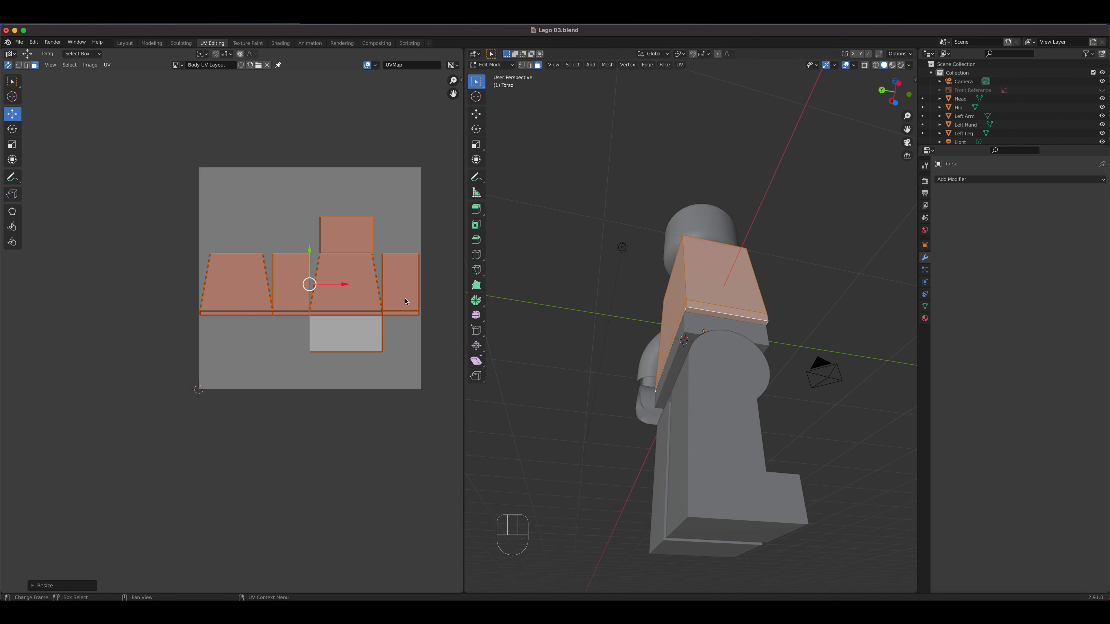
middle_drag(709, 379, 637, 422)
scroll(306, 280, up, 1)
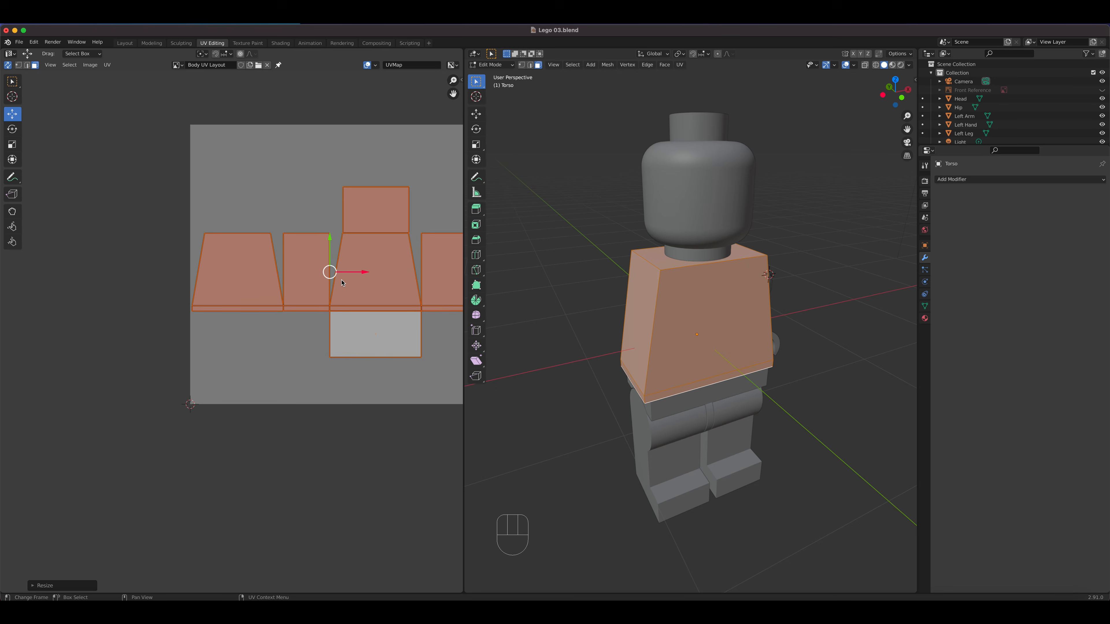
shift+middle_drag(360, 303, 243, 297)
scroll(245, 298, up, 1)
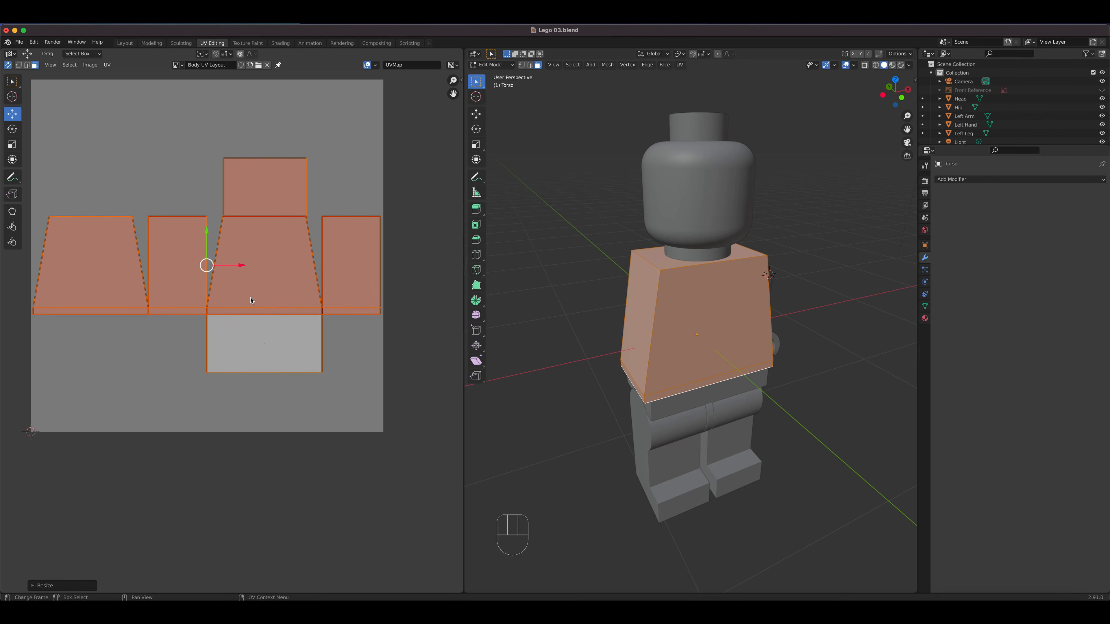
scroll(249, 302, up, 2)
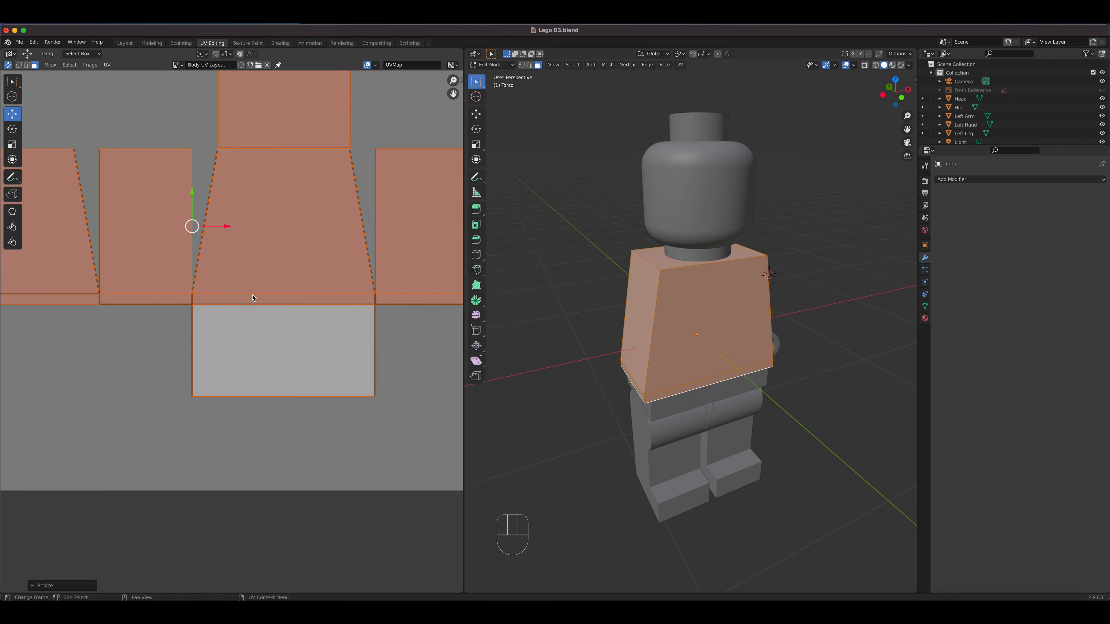
shift+middle_drag(293, 261, 311, 367)
scroll(309, 318, up, 2)
shift+middle_drag(309, 318, 269, 373)
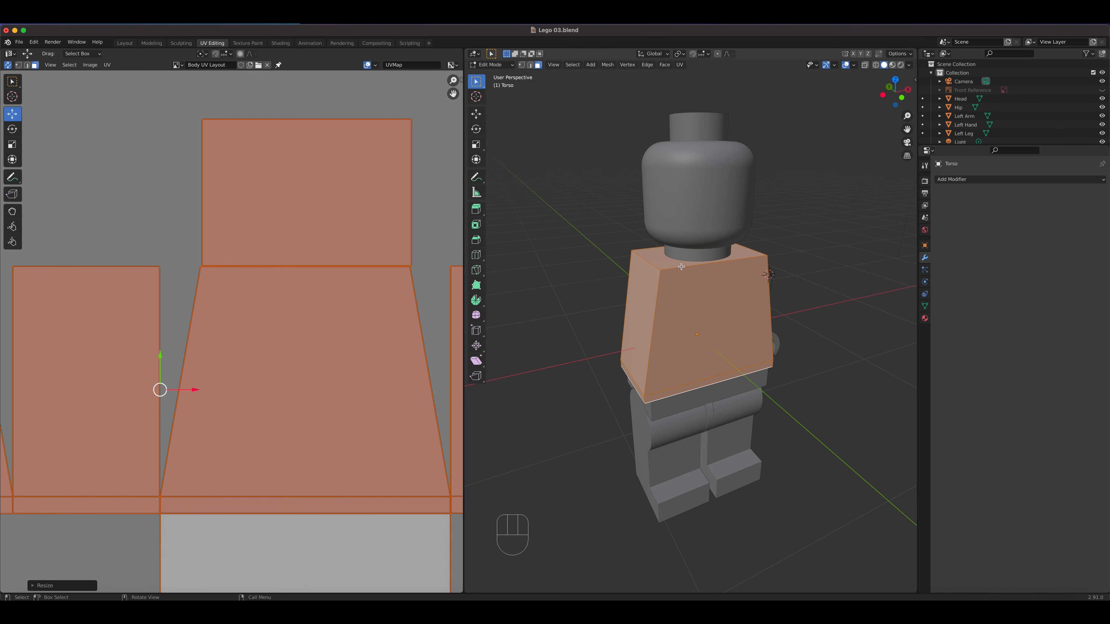
middle_drag(686, 268, 563, 280)
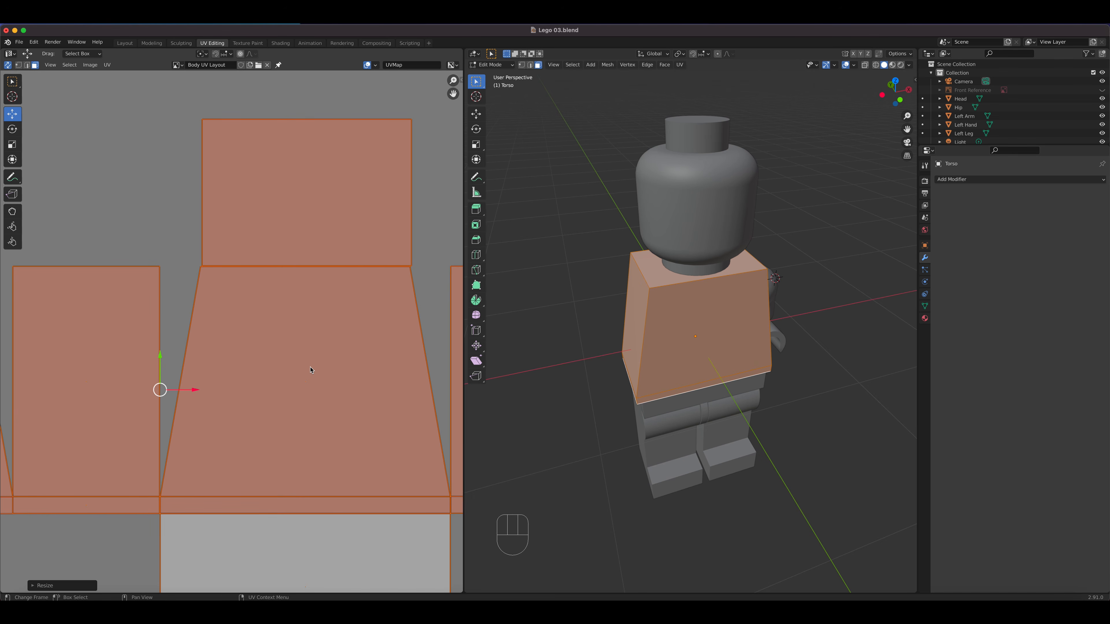
scroll(295, 423, down, 5)
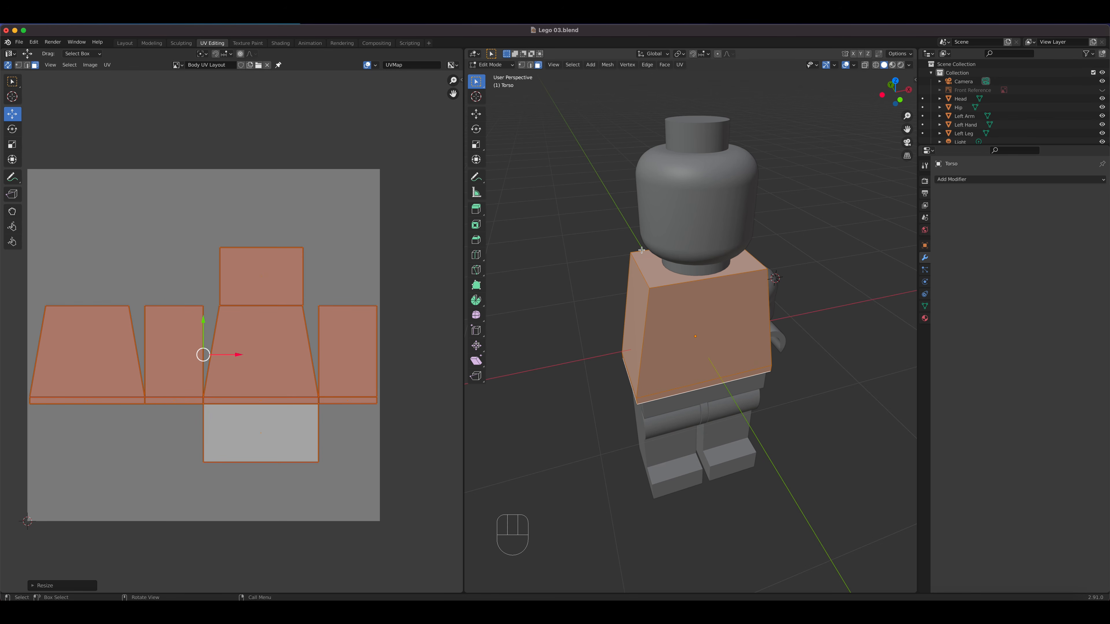
Step: Select the torso's top face island, try moving it to the image's upper-left area, and undo the move
click(665, 283)
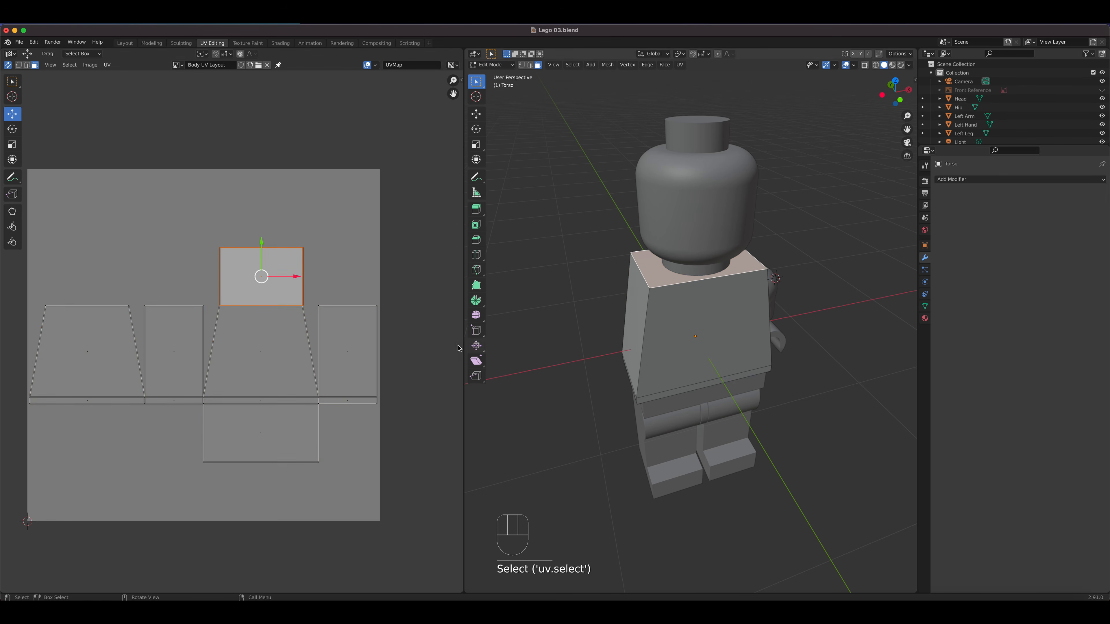
key(g)
click(97, 237)
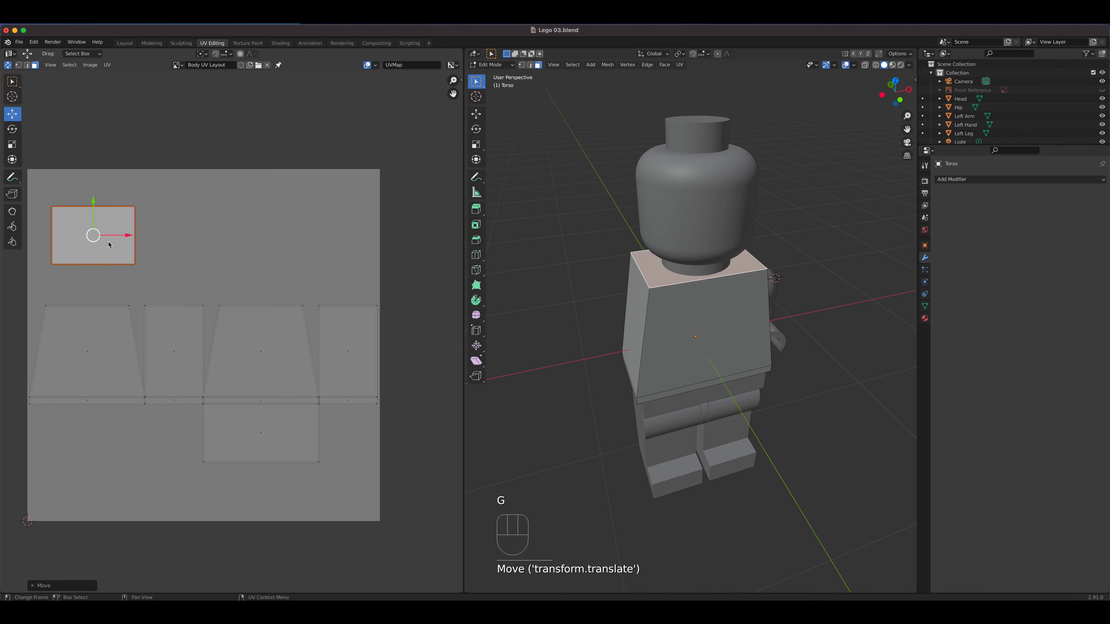
key(s)
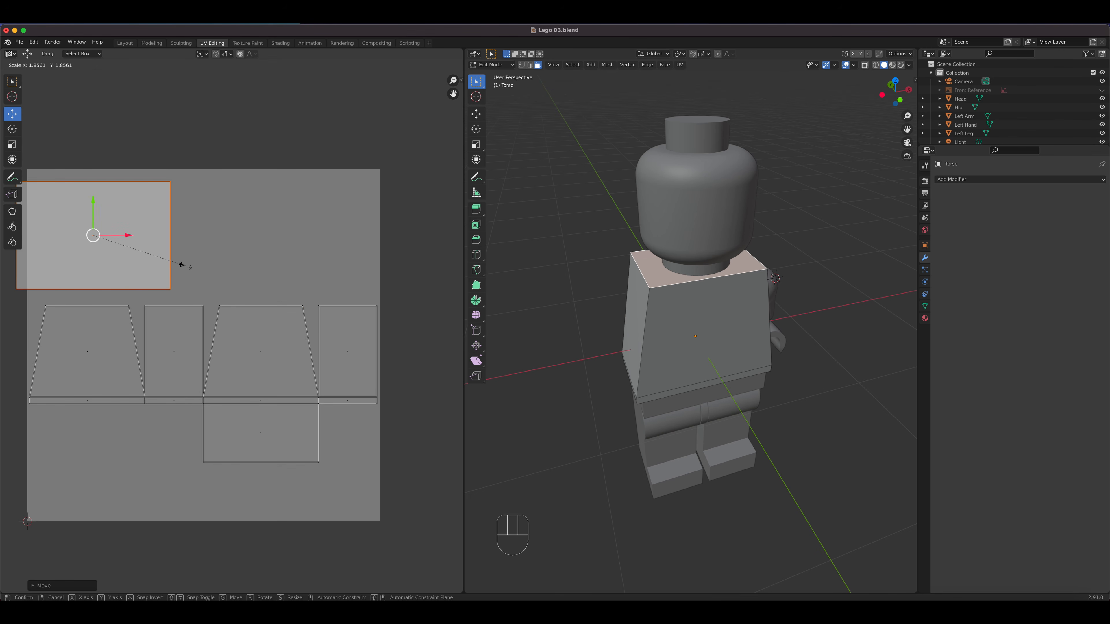
right_click(183, 267)
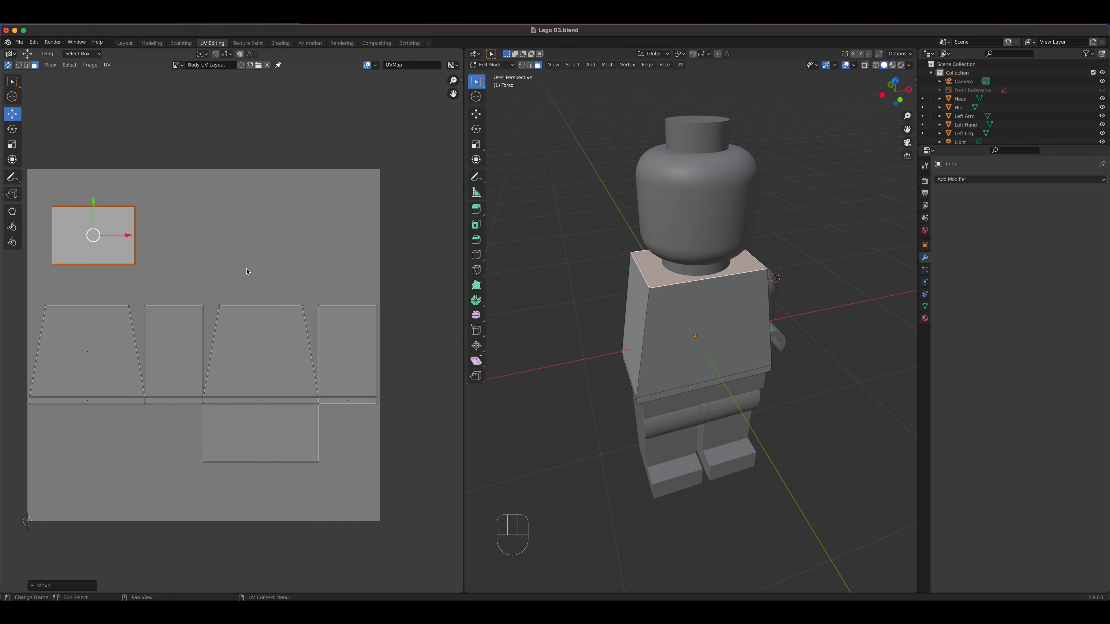
key(super+z)
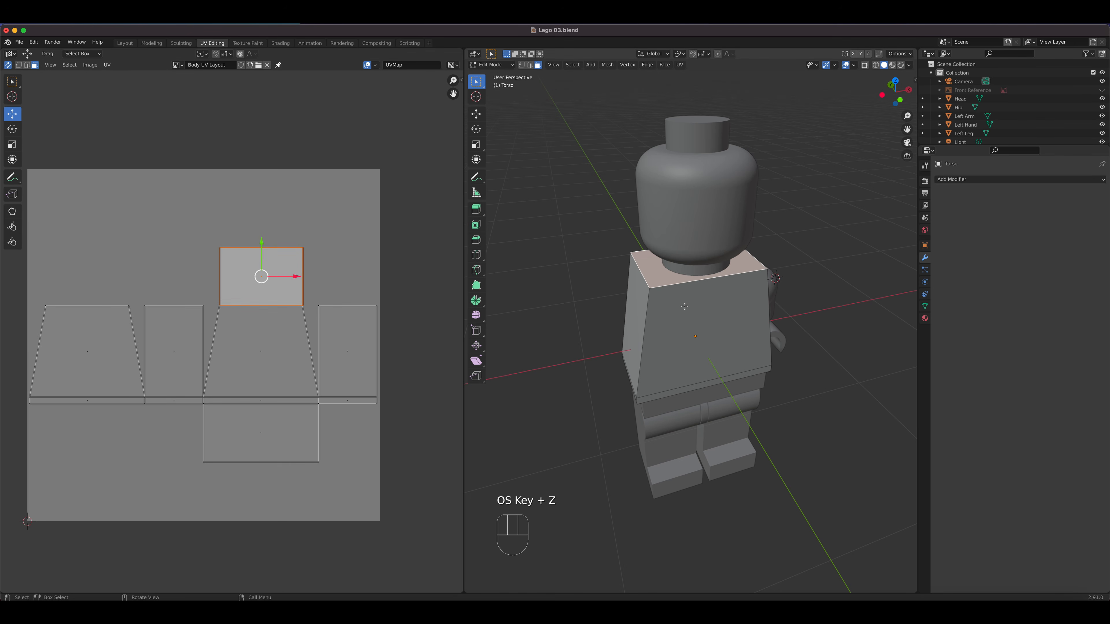
Step: Move the top face island straight up to leave a small gap above the front island
middle_drag(676, 320, 626, 314)
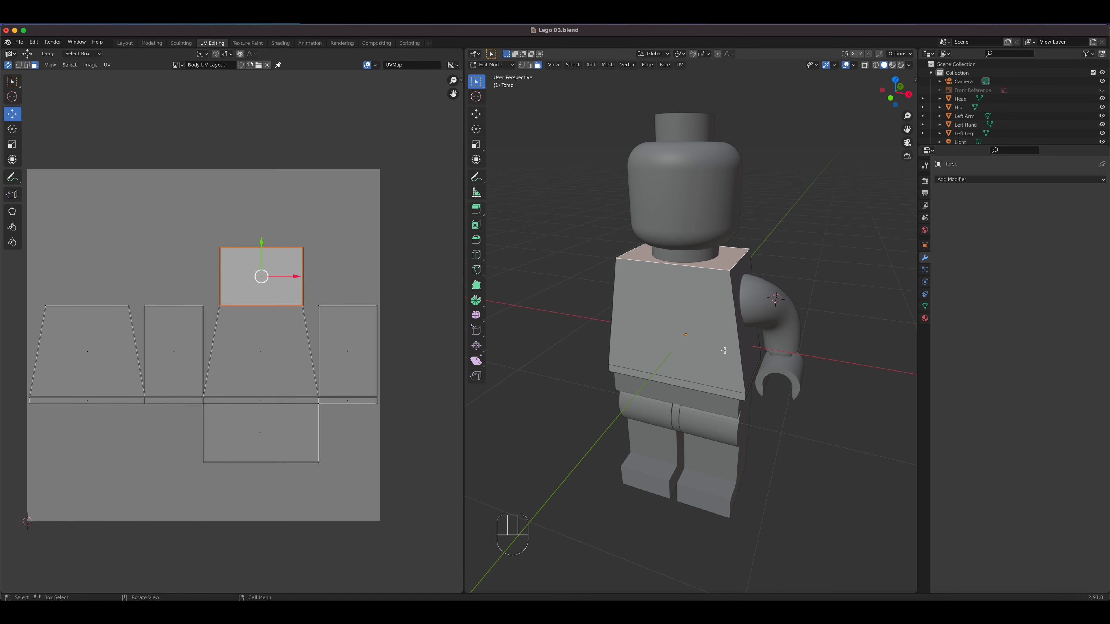
scroll(799, 282, up, 3)
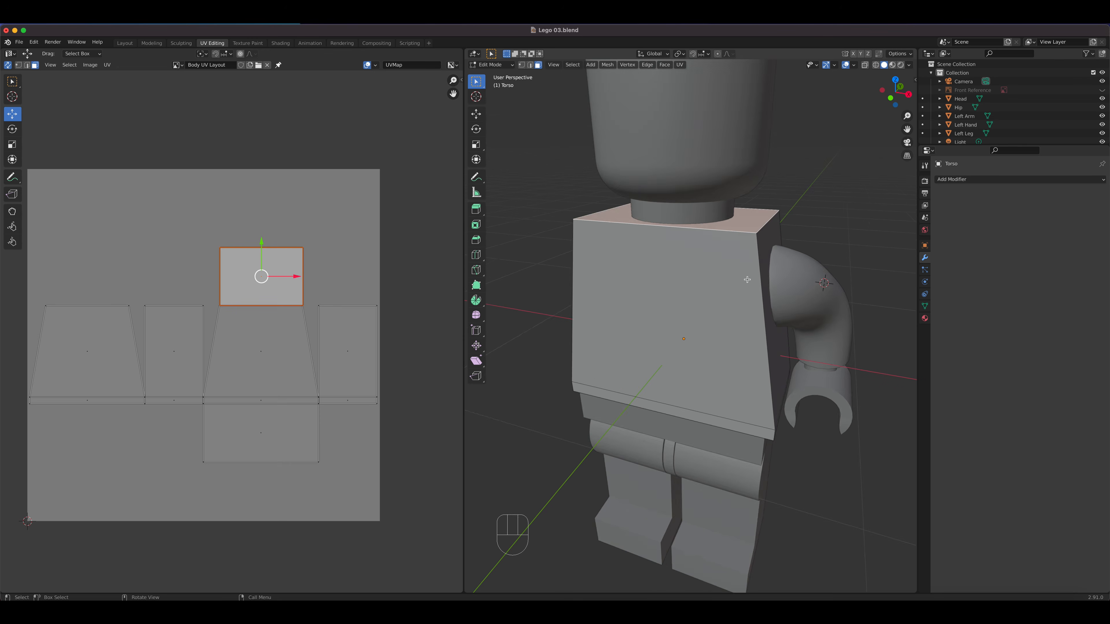
middle_drag(749, 281, 770, 253)
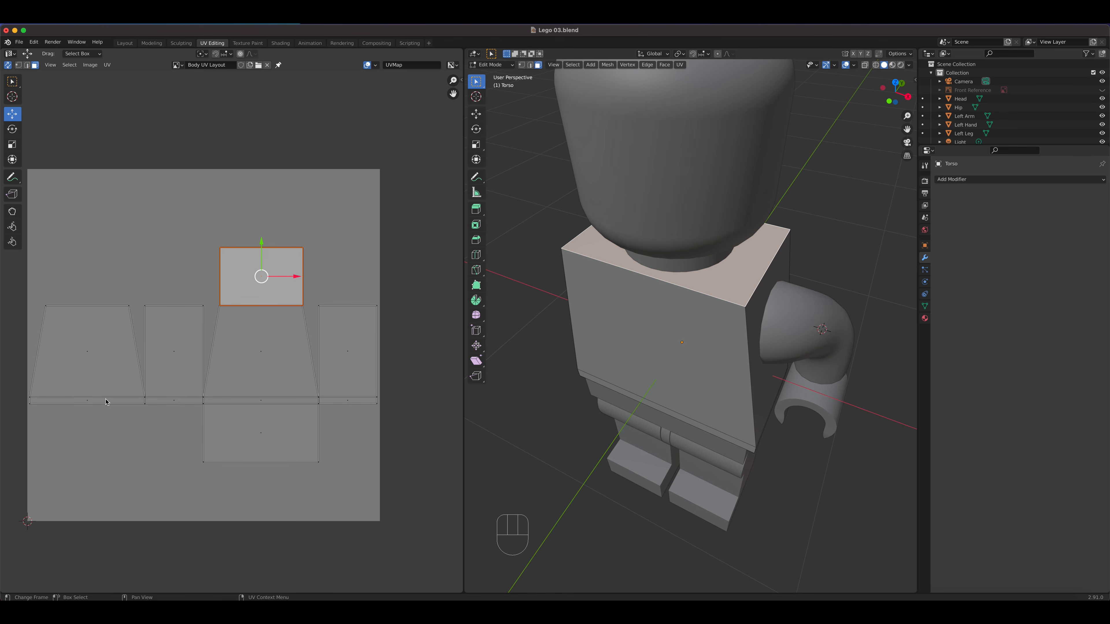
scroll(245, 295, up, 2)
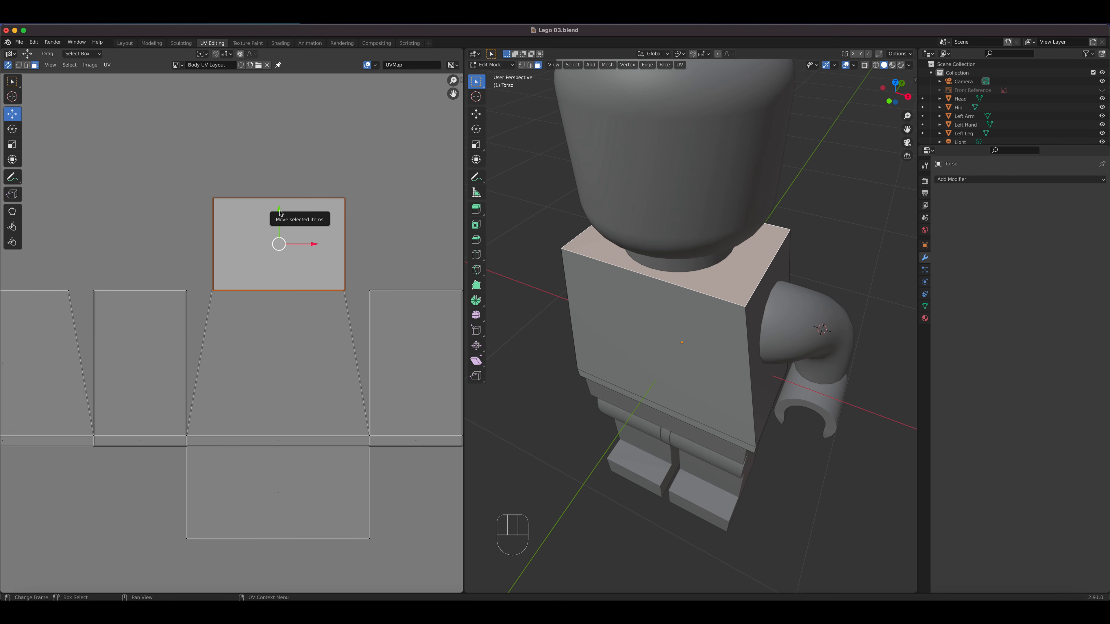
drag(281, 213, 277, 190)
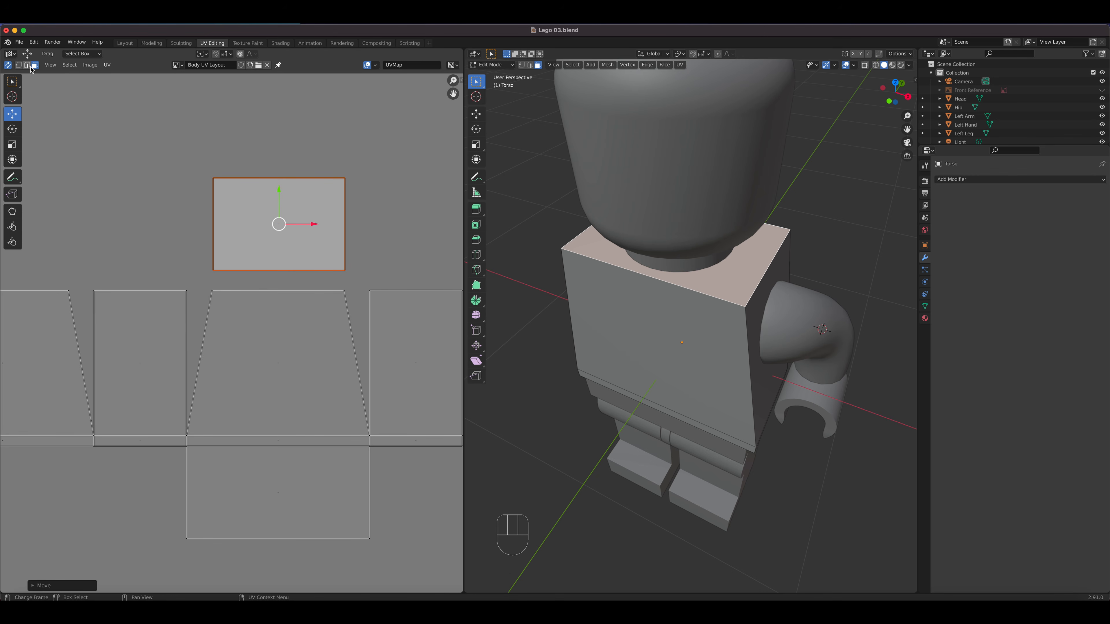
Step: Try to select the top island's lower edge and the front island's upper edge in edge selection mode
click(28, 67)
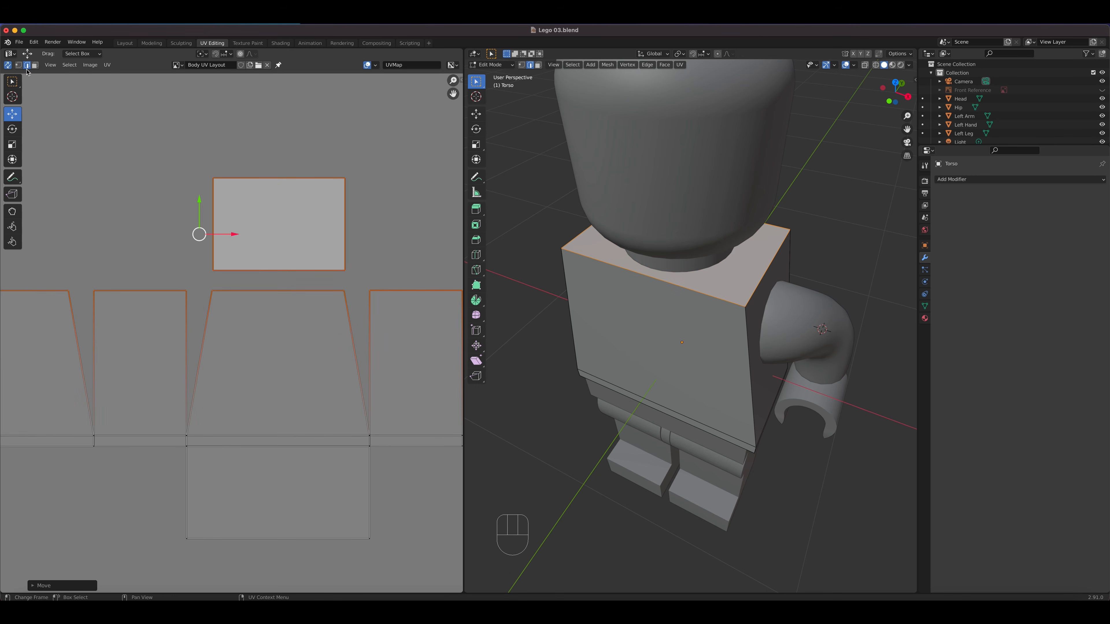
click(265, 275)
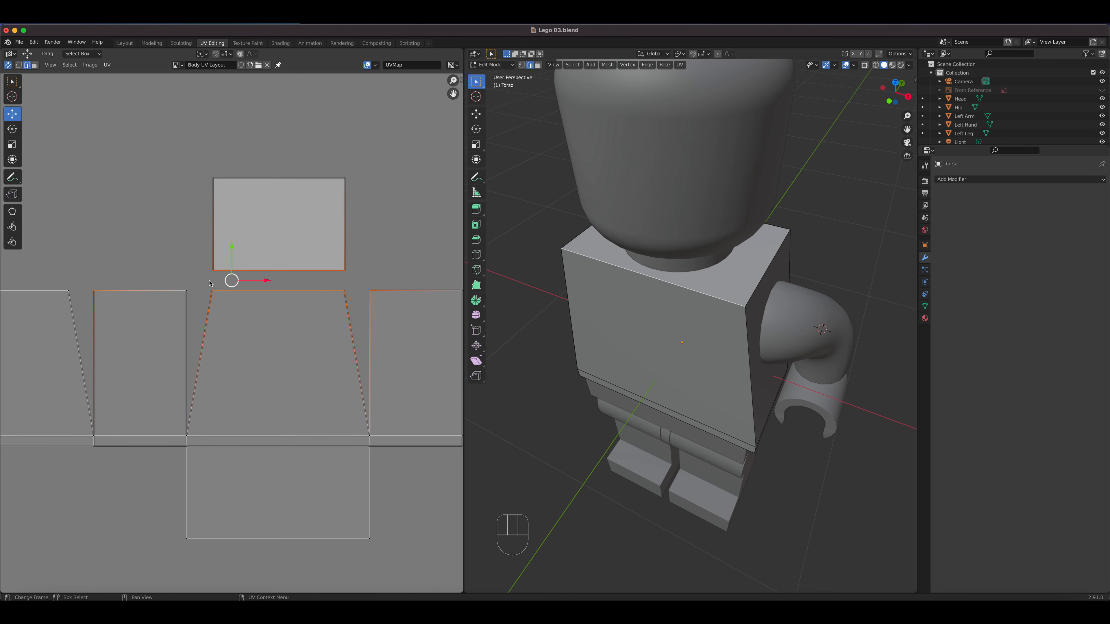
shift+click(304, 292)
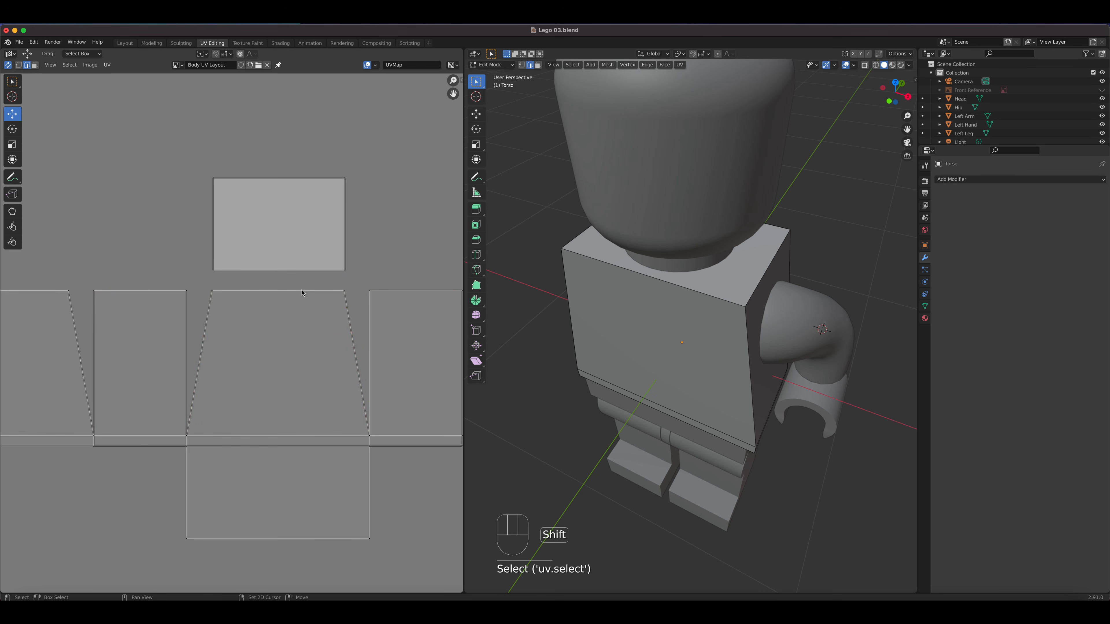
shift+click(289, 292)
shift+click(285, 294)
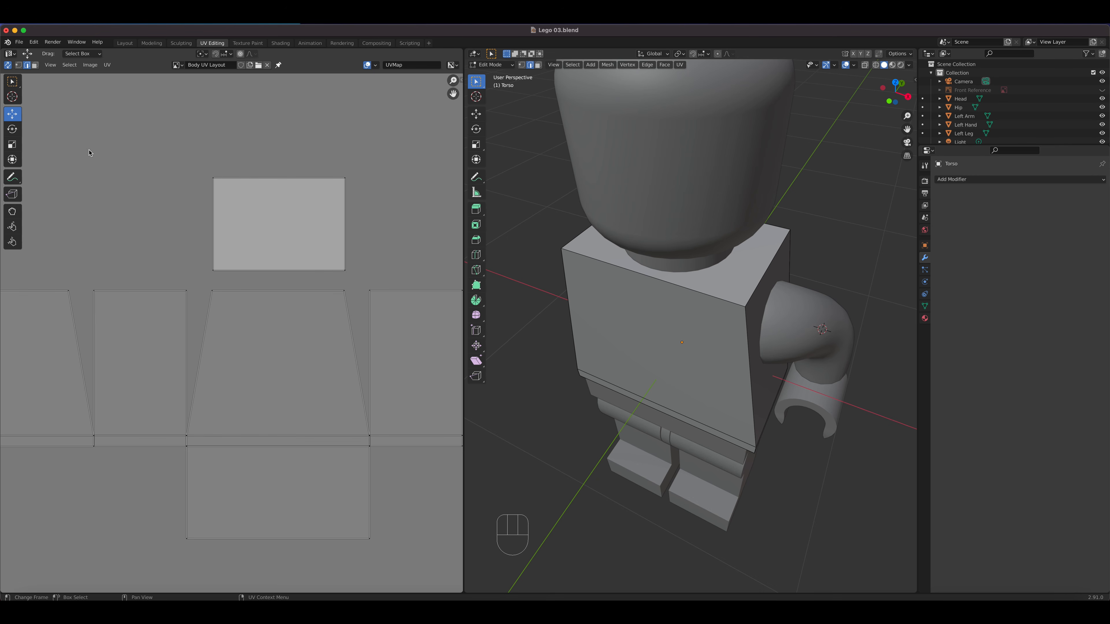
Step: Turn off UV sync selection and select all of the torso's faces on the model in face selection mode
click(7, 65)
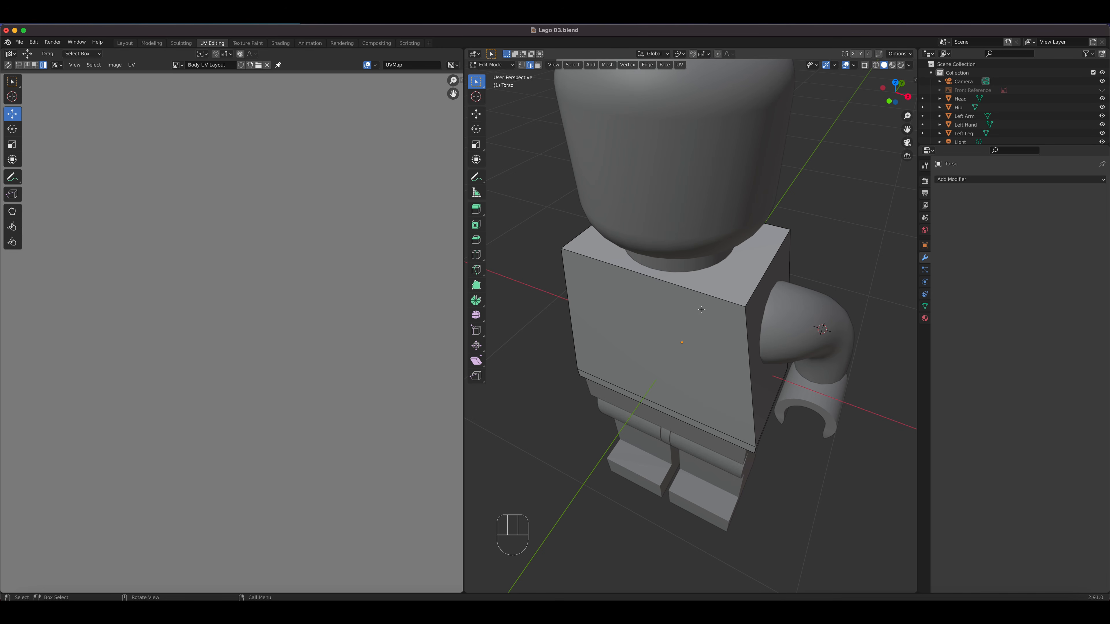
click(704, 296)
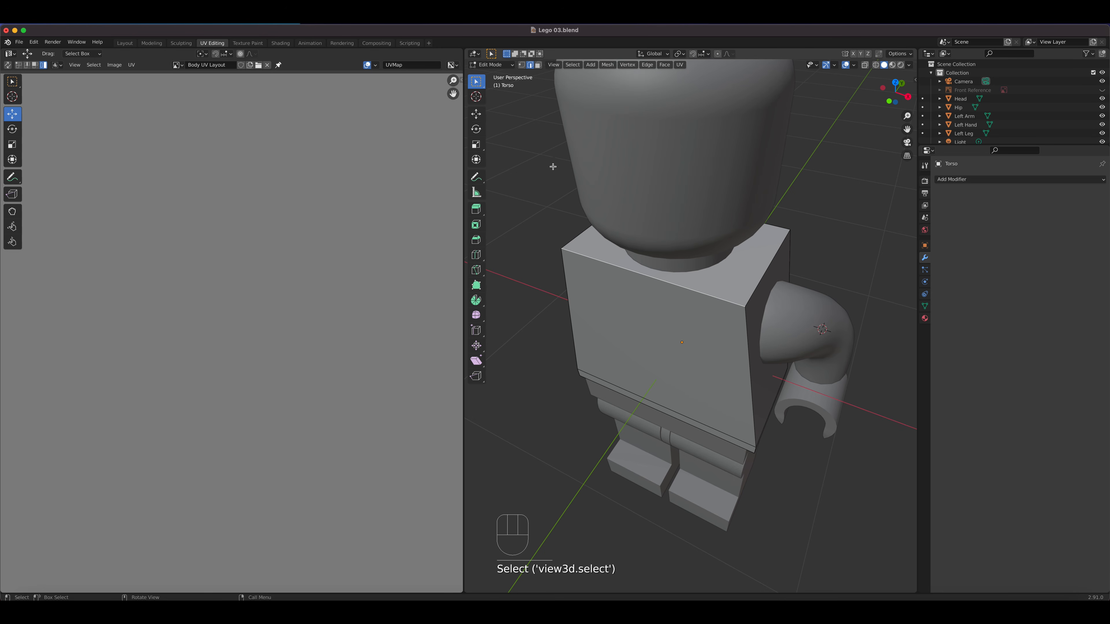
click(538, 64)
click(705, 310)
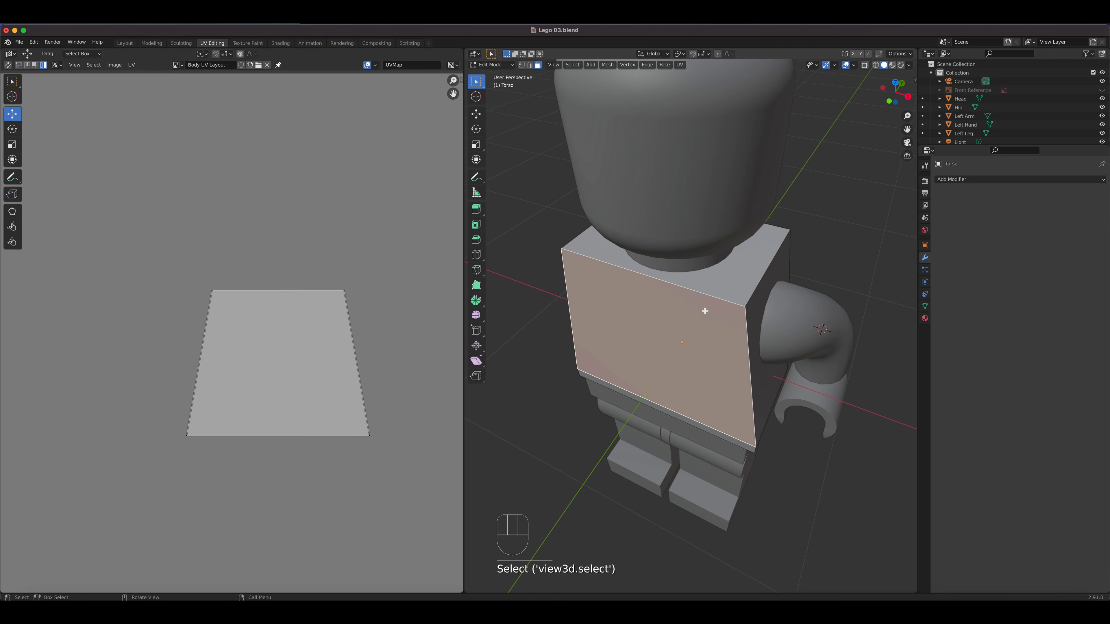
key(a)
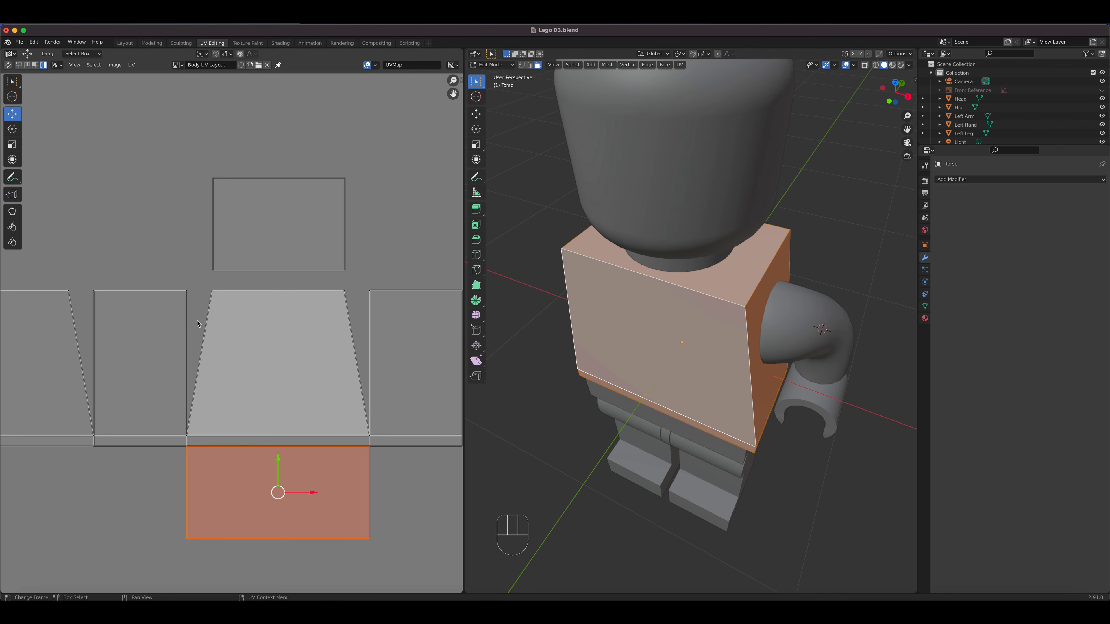
Step: In edge selection mode, stitch the top island's lower edge to the front island's upper edge
scroll(173, 276, down, 1)
click(27, 65)
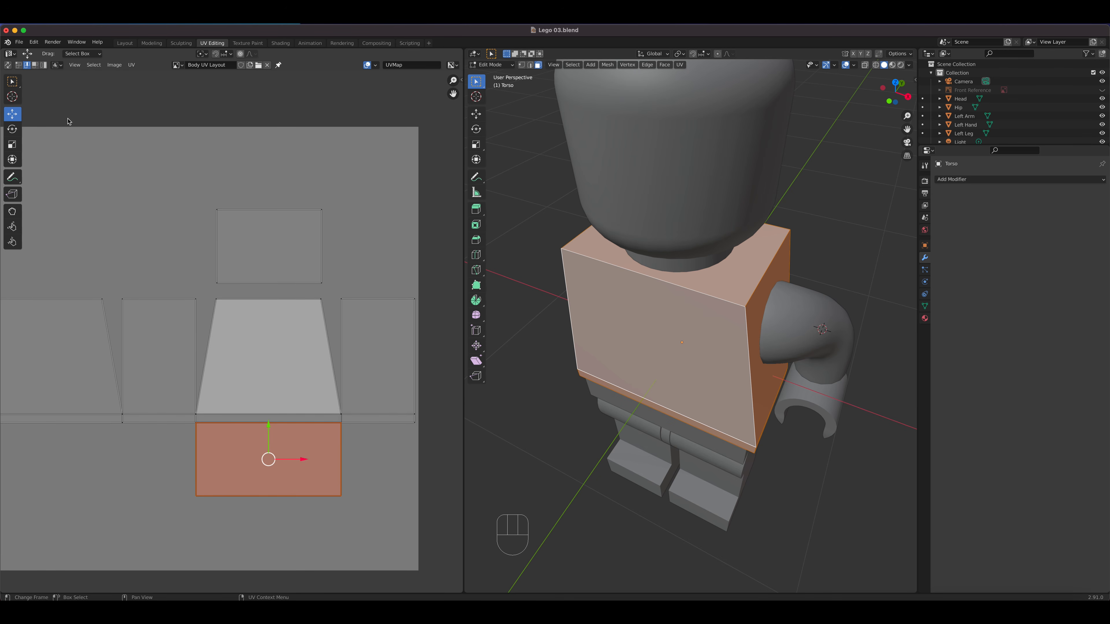
click(264, 283)
shift+click(267, 300)
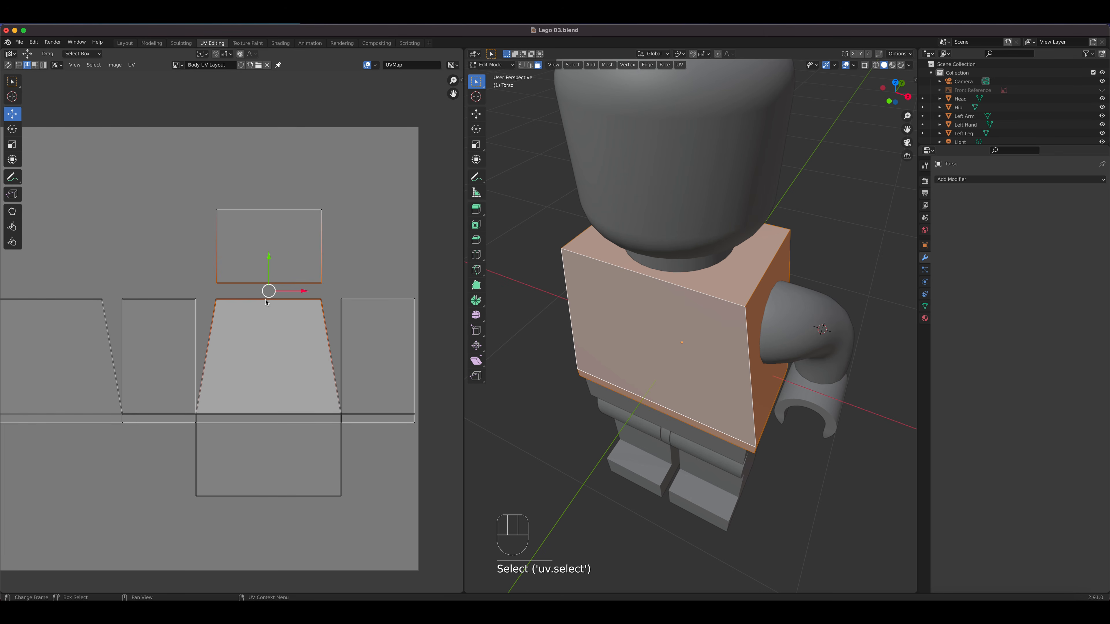
click(260, 282)
shift+click(257, 298)
scroll(213, 275, up, 2)
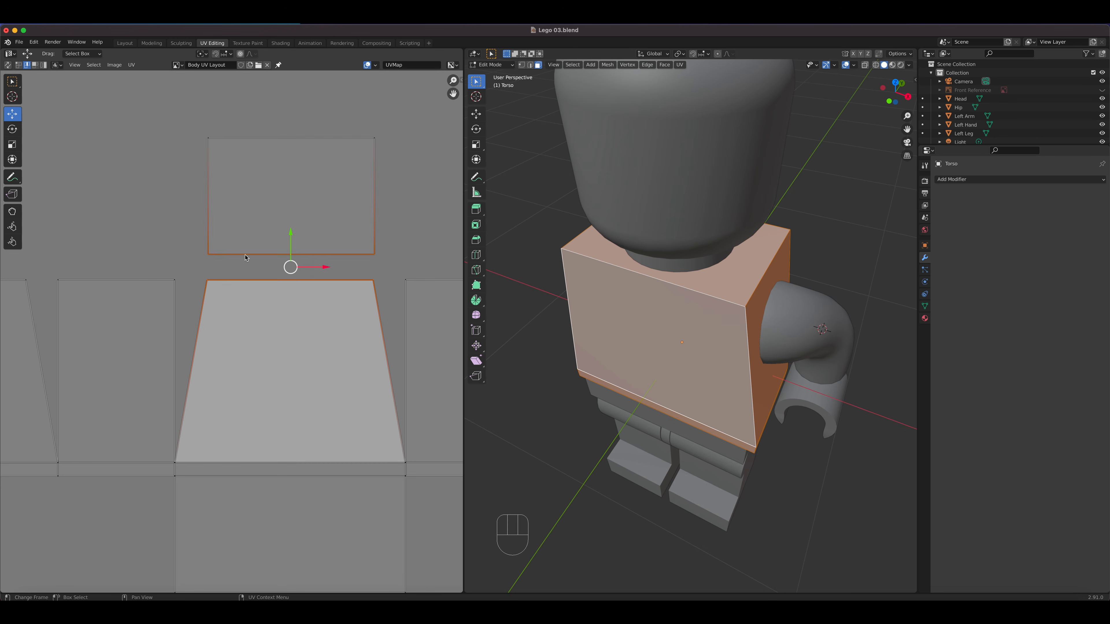
click(274, 255)
shift+click(274, 280)
click(318, 255)
click(274, 258)
shift+click(276, 282)
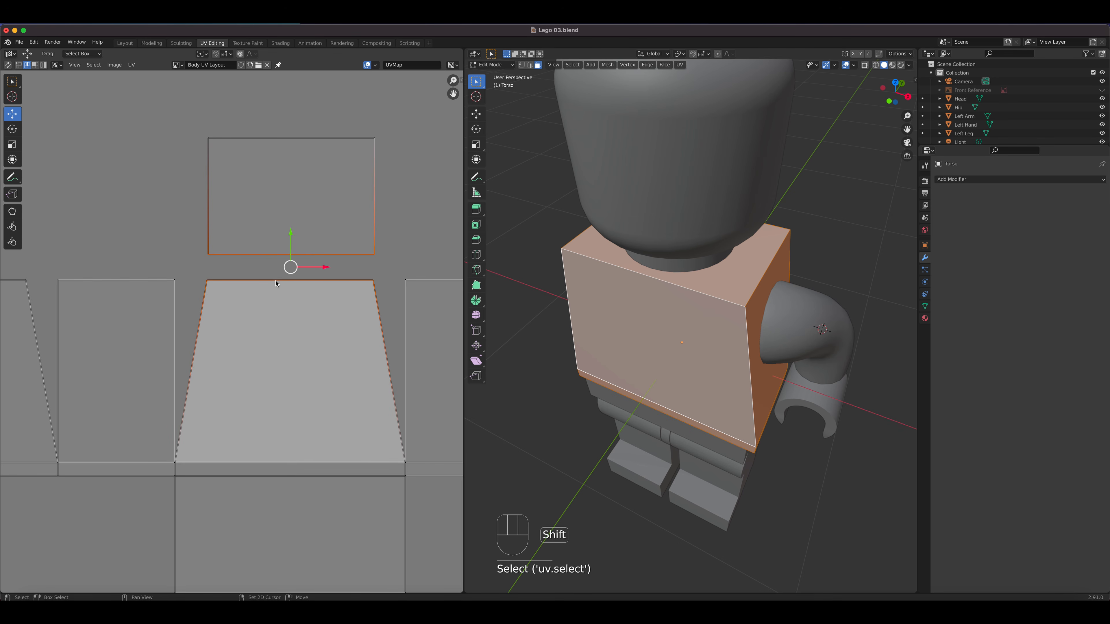
click(132, 65)
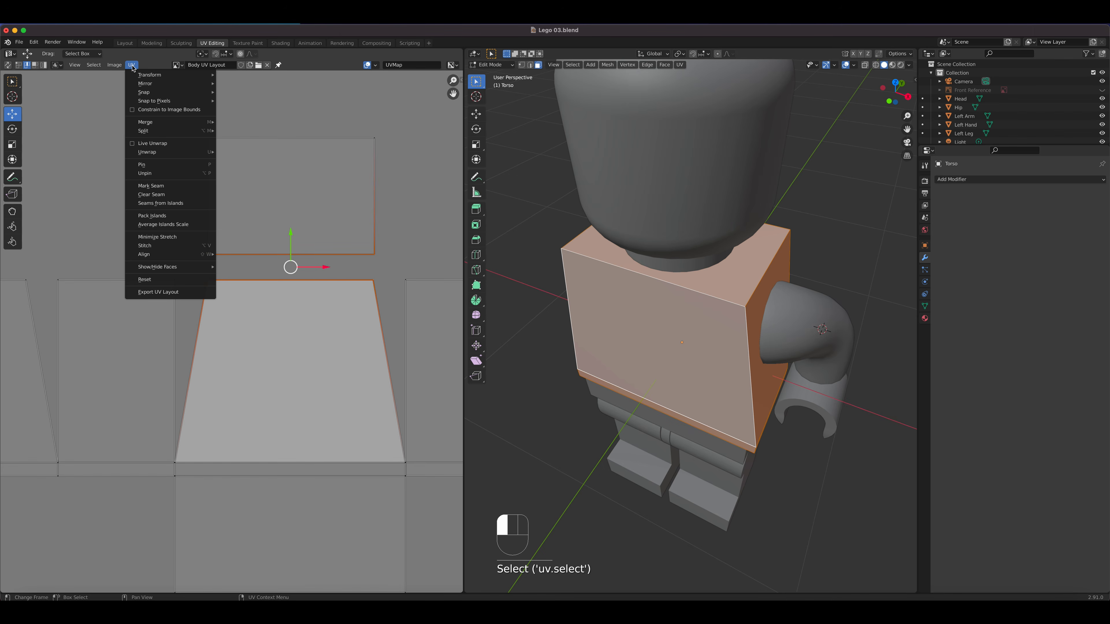
click(165, 246)
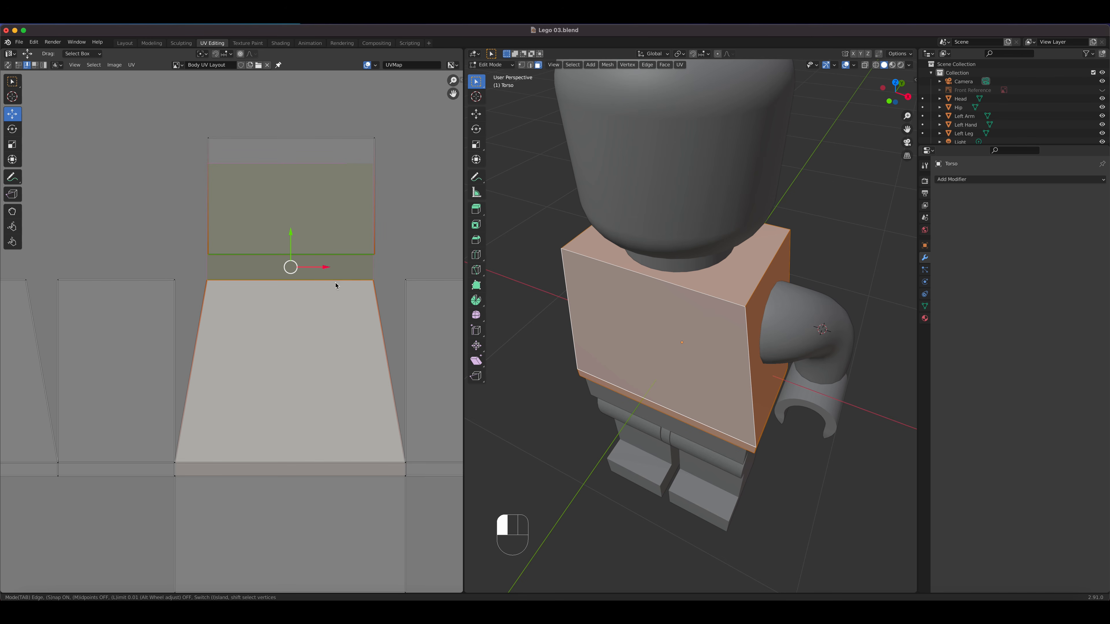
click(280, 229)
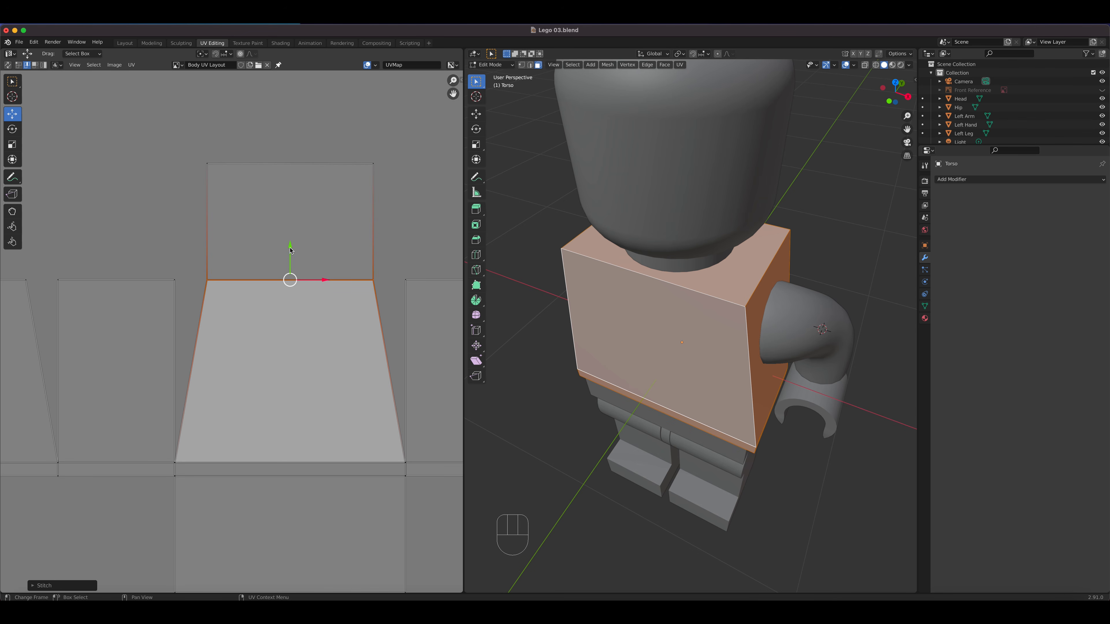
drag(291, 239, 290, 227)
right_click(289, 226)
Step: Move the side island on the front island's right outward to leave a small gap between them
shift+middle_drag(350, 317, 215, 240)
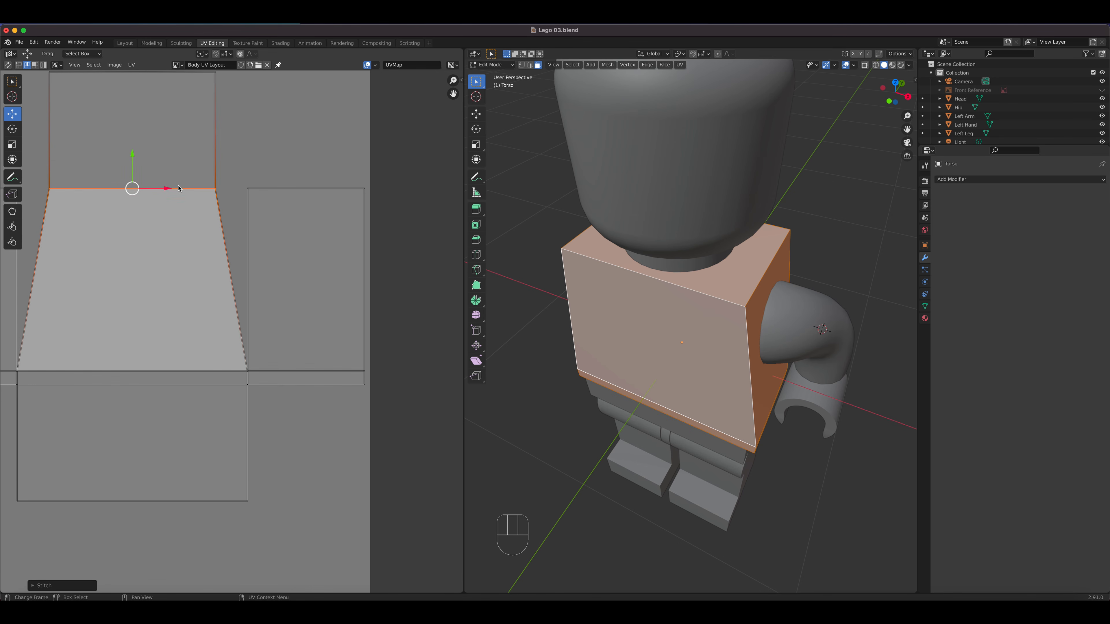
click(45, 66)
click(334, 271)
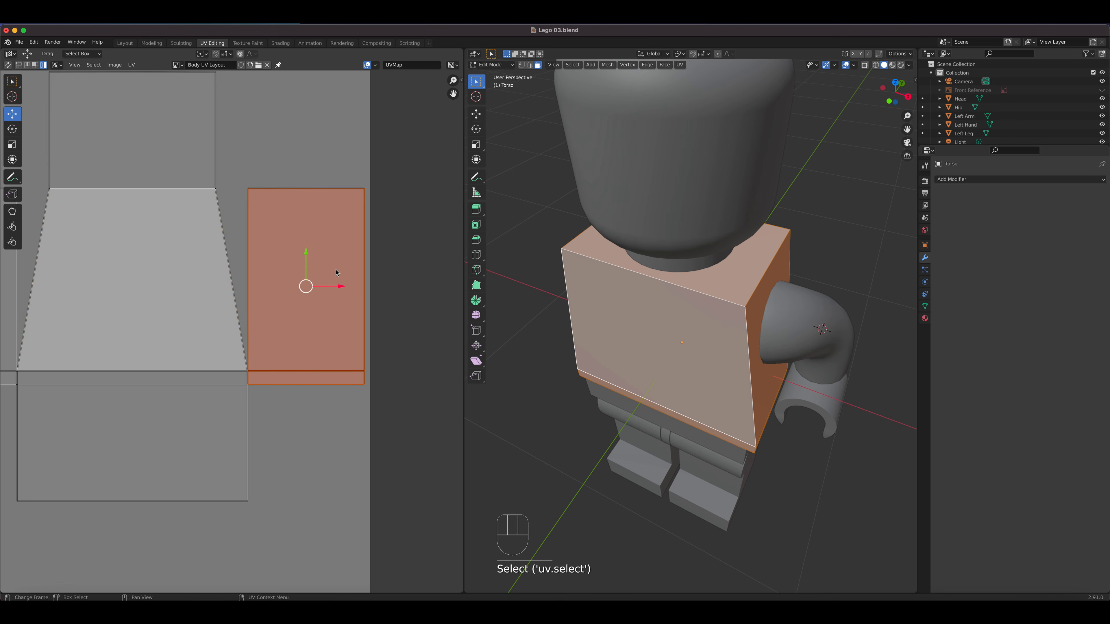
drag(343, 293, 356, 293)
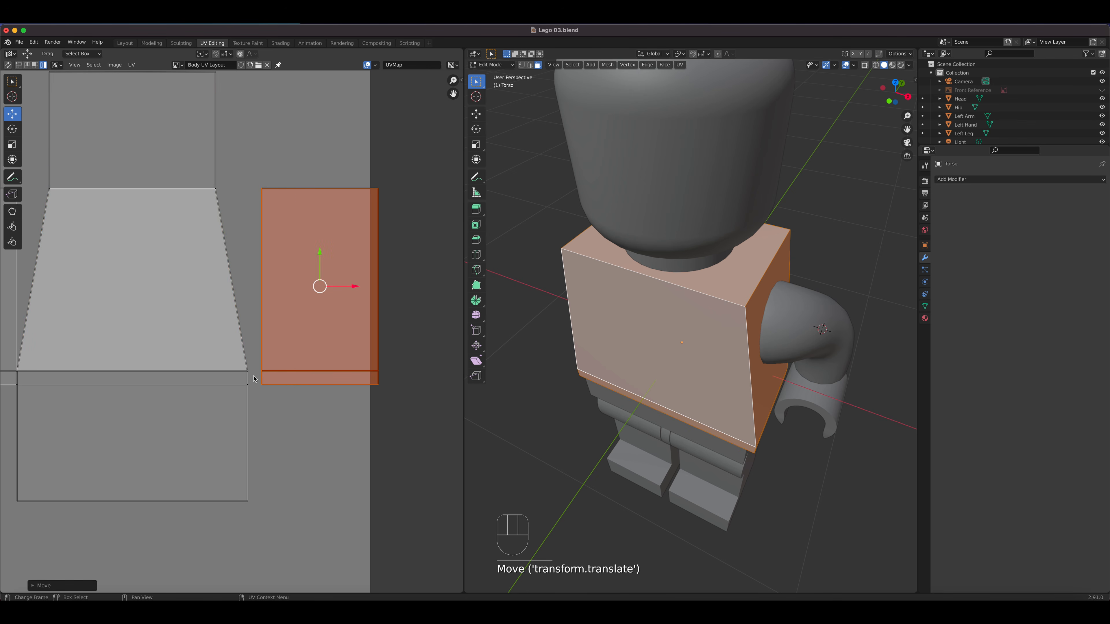
Step: Stitch the right side island to the front island along the short facing edges of their bottom strips
click(27, 64)
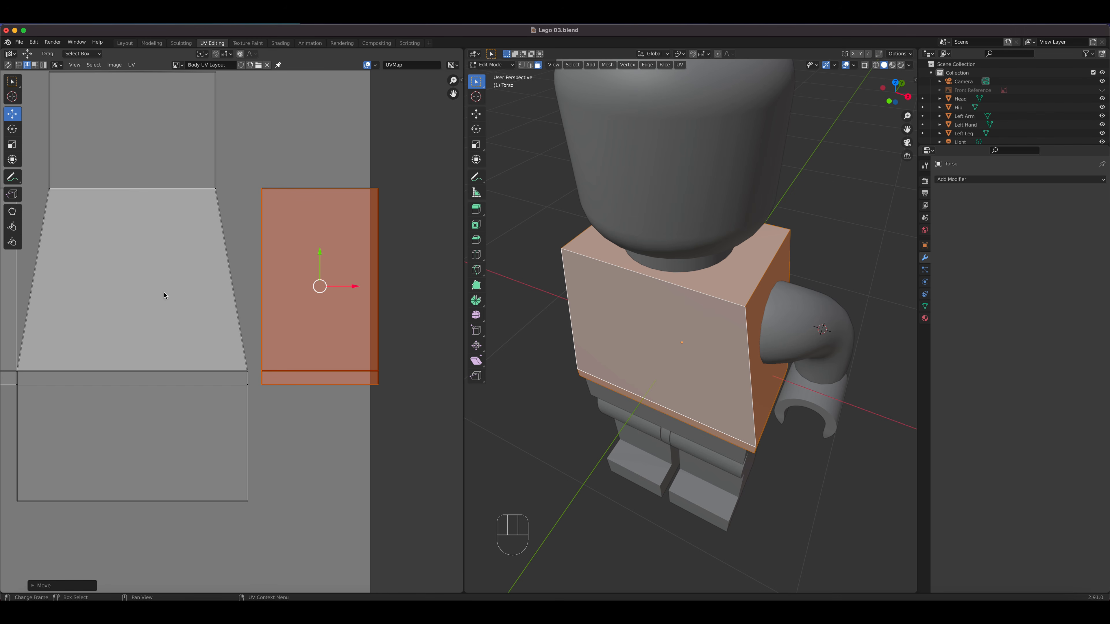
click(261, 378)
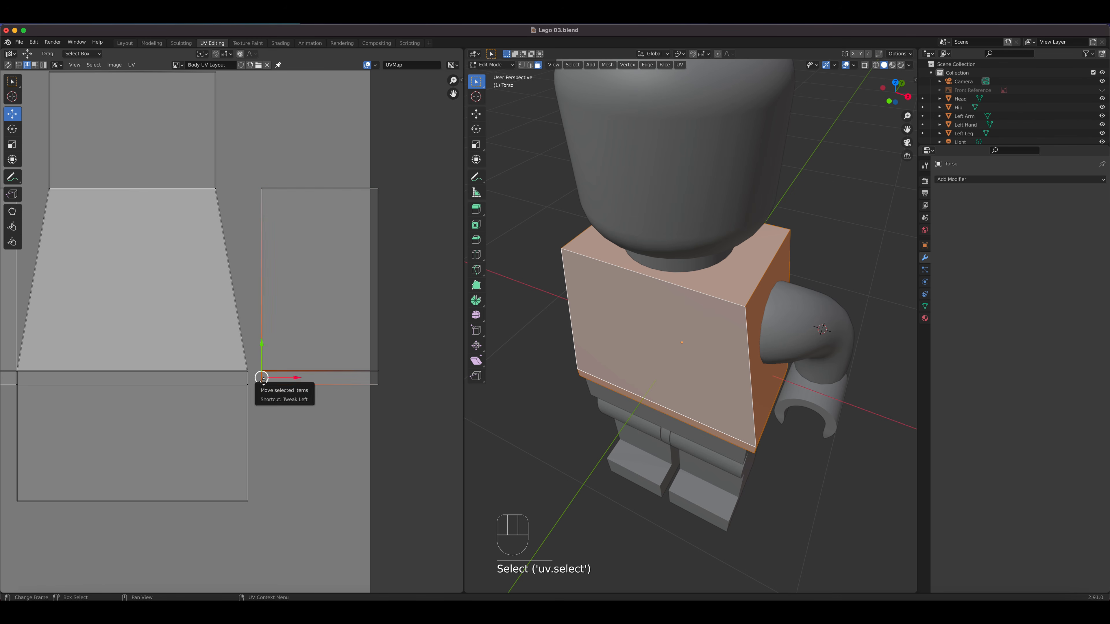
shift+click(248, 381)
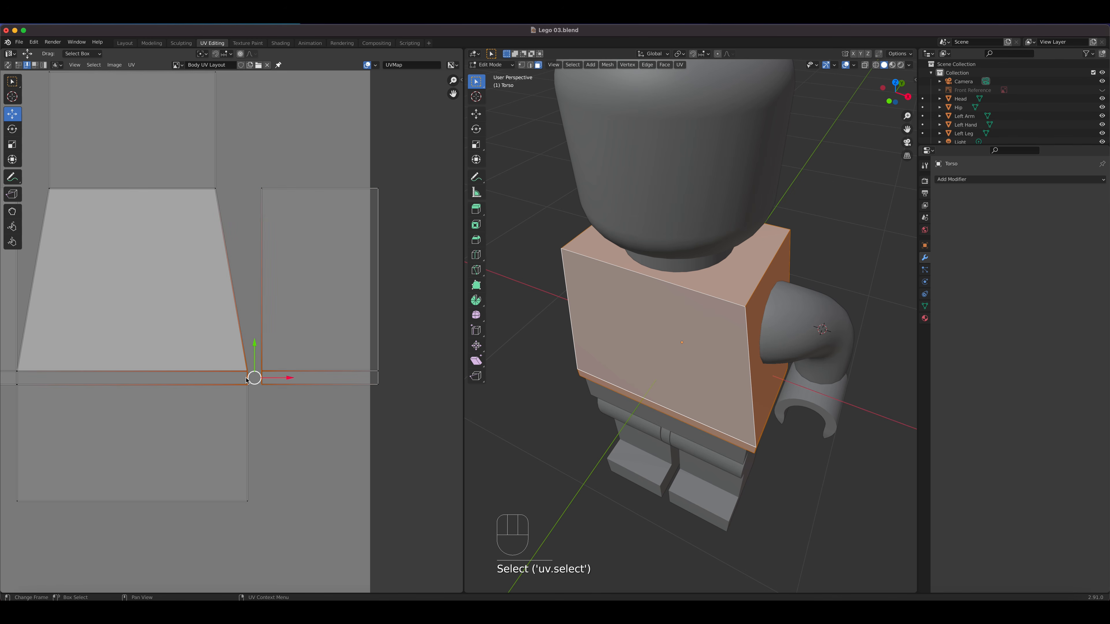
scroll(247, 380, up, 1)
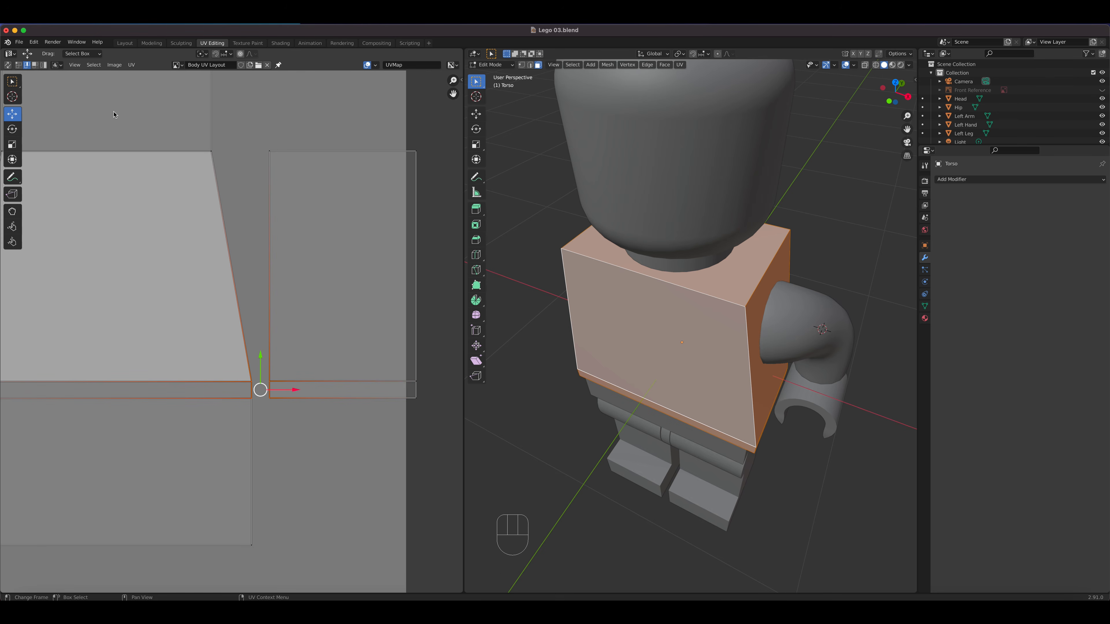
click(131, 65)
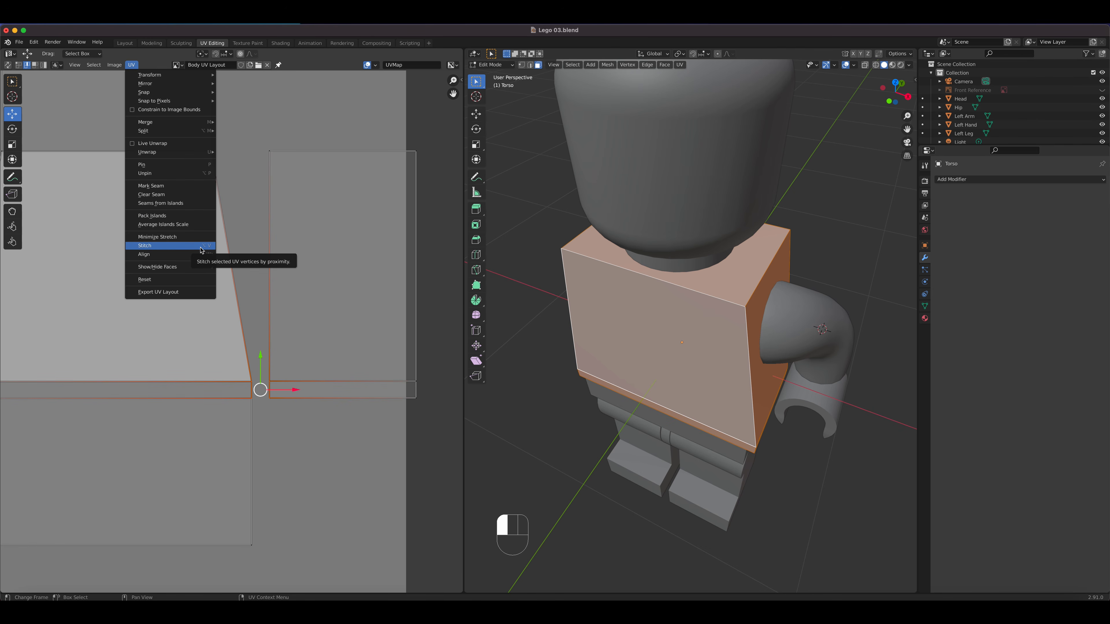
click(124, 82)
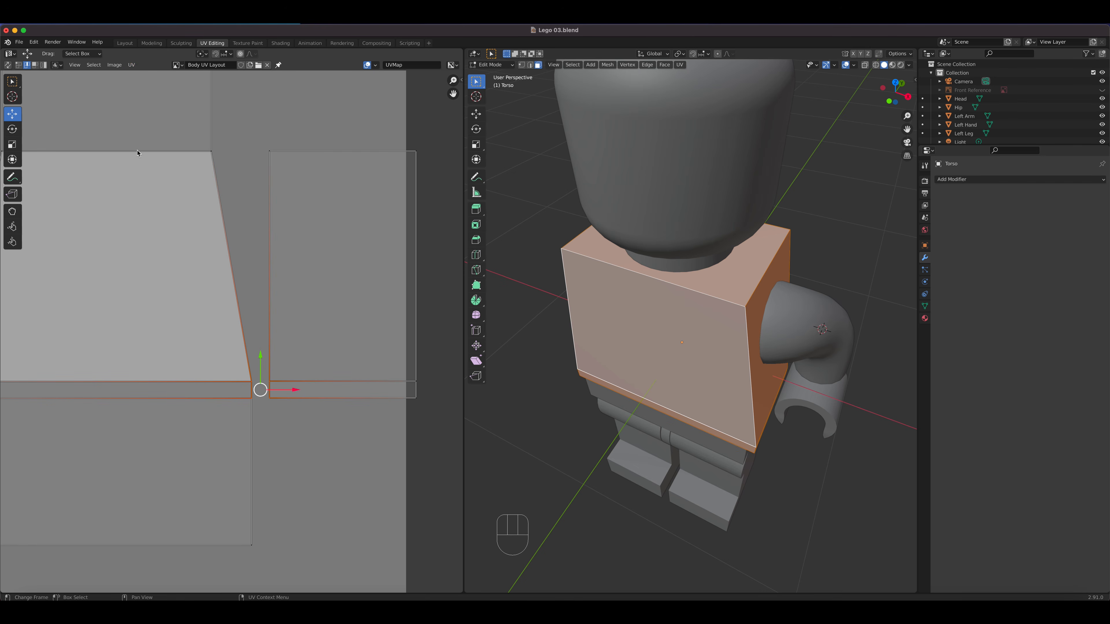
click(133, 65)
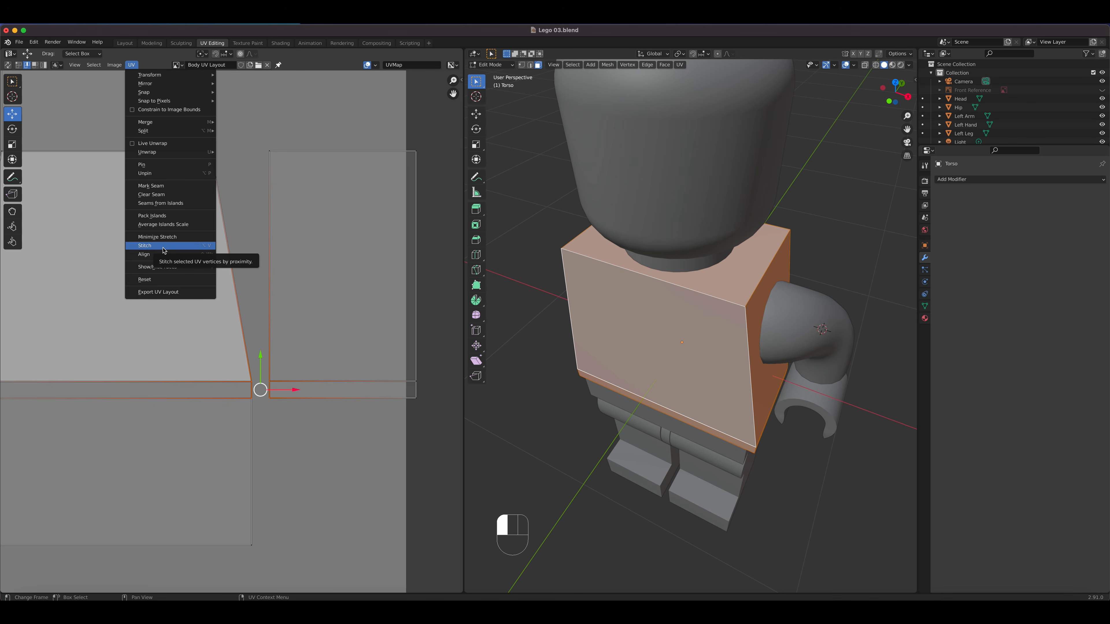
click(145, 245)
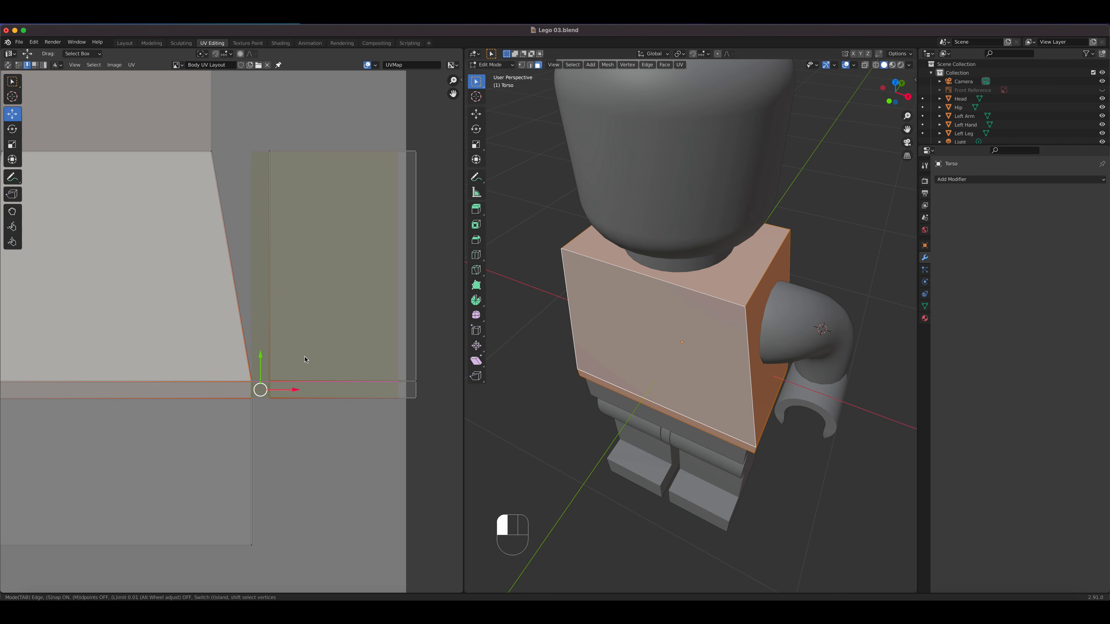
click(231, 293)
Step: Move the trapezoid back island left, away from the neighbouring side island and partly beyond the image's edge
scroll(232, 323, down, 3)
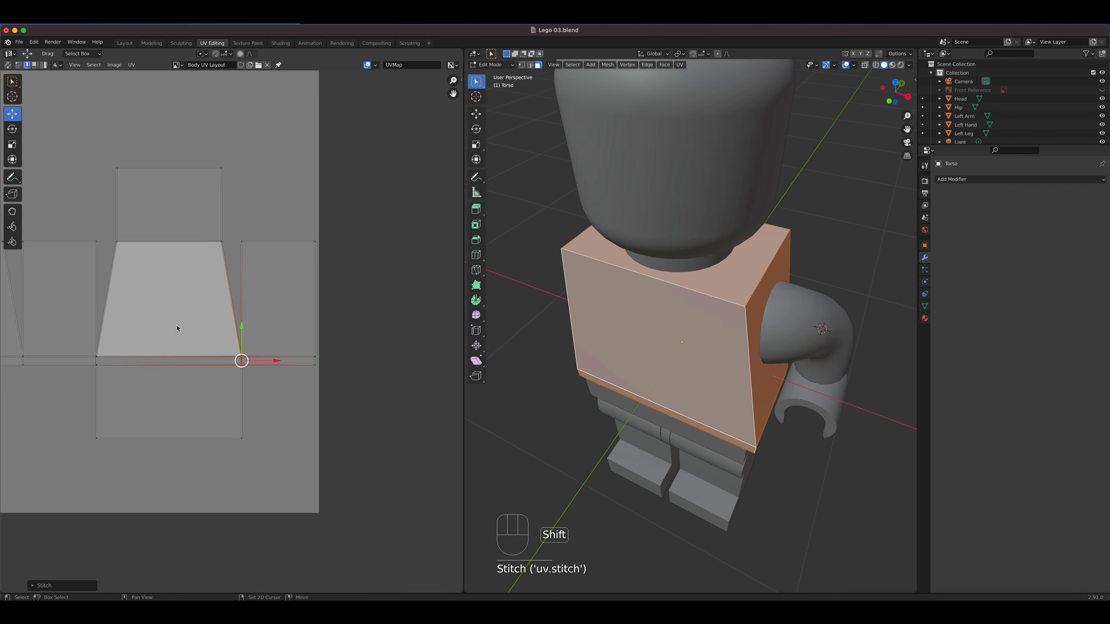
drag(176, 324, 284, 292)
middle_drag(180, 267, 254, 257)
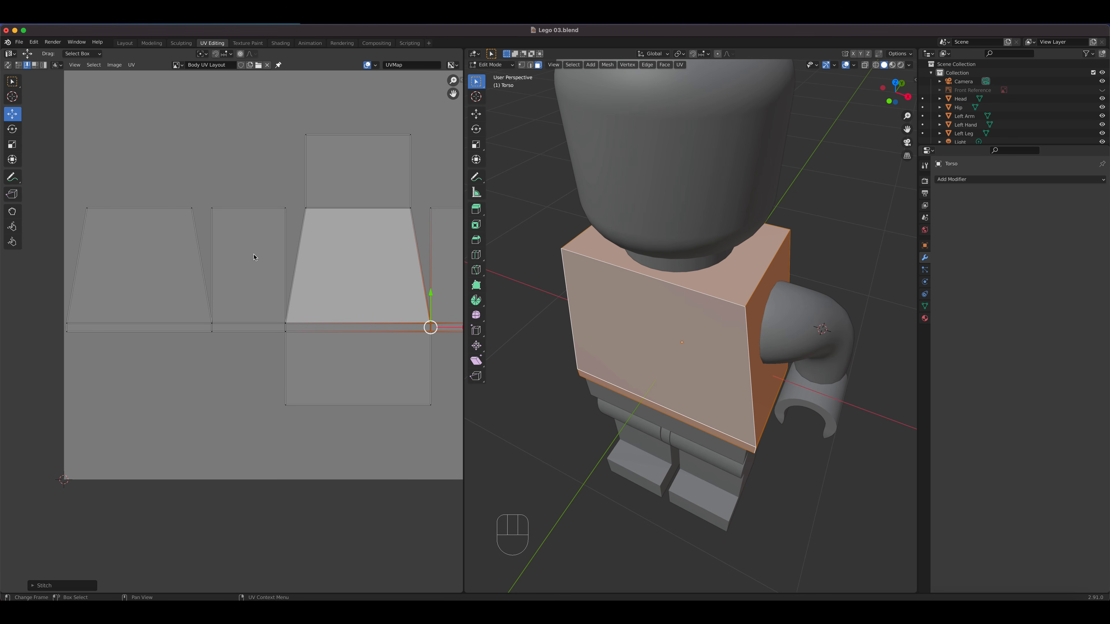
click(43, 65)
click(142, 278)
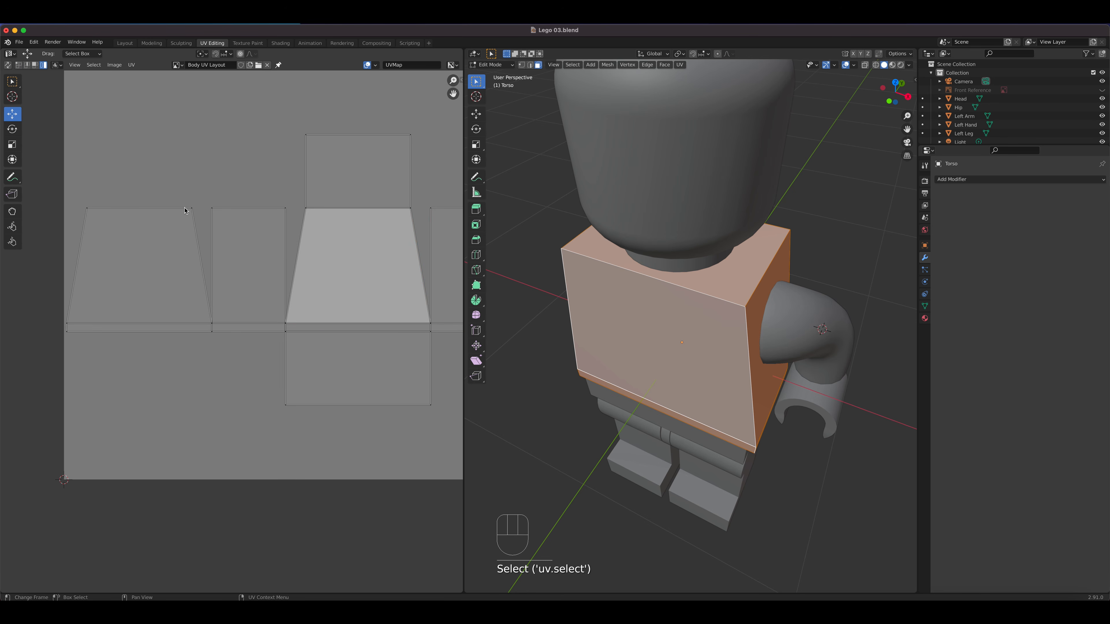
click(165, 282)
drag(172, 275, 121, 275)
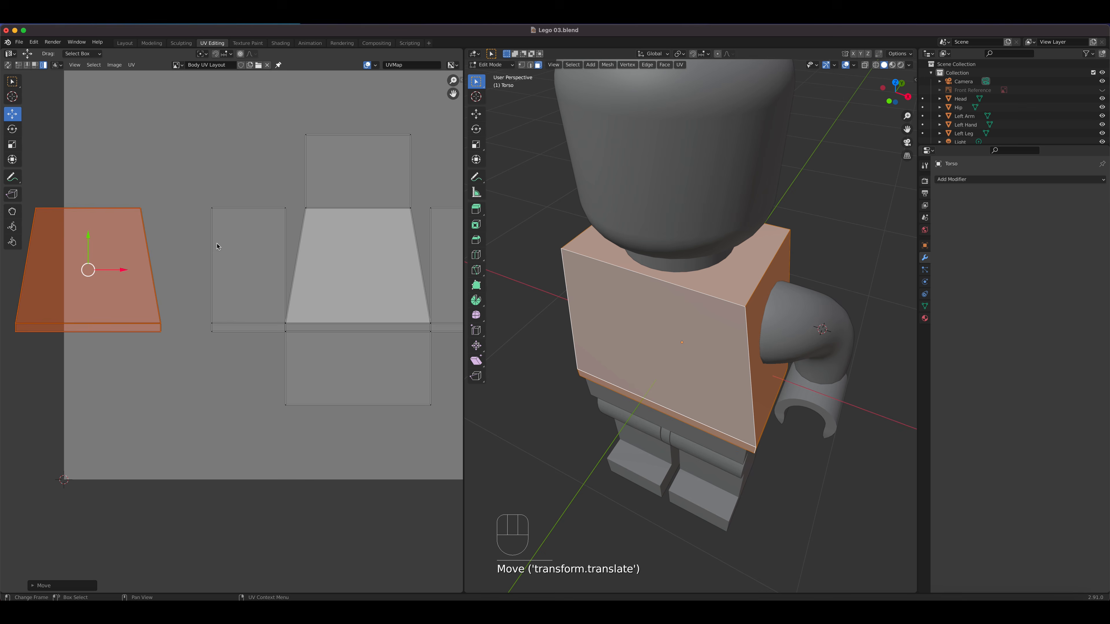
Step: Move the left side island slightly left and the bottom island slightly down to separate both from the front island
click(219, 247)
drag(273, 268, 253, 268)
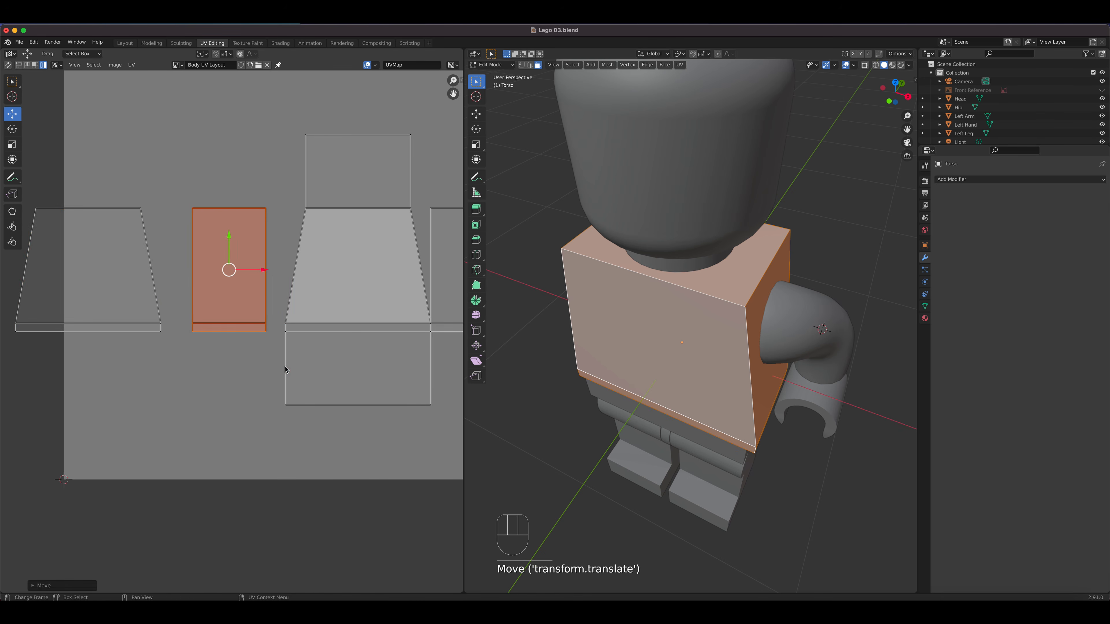
click(307, 363)
drag(366, 337, 365, 354)
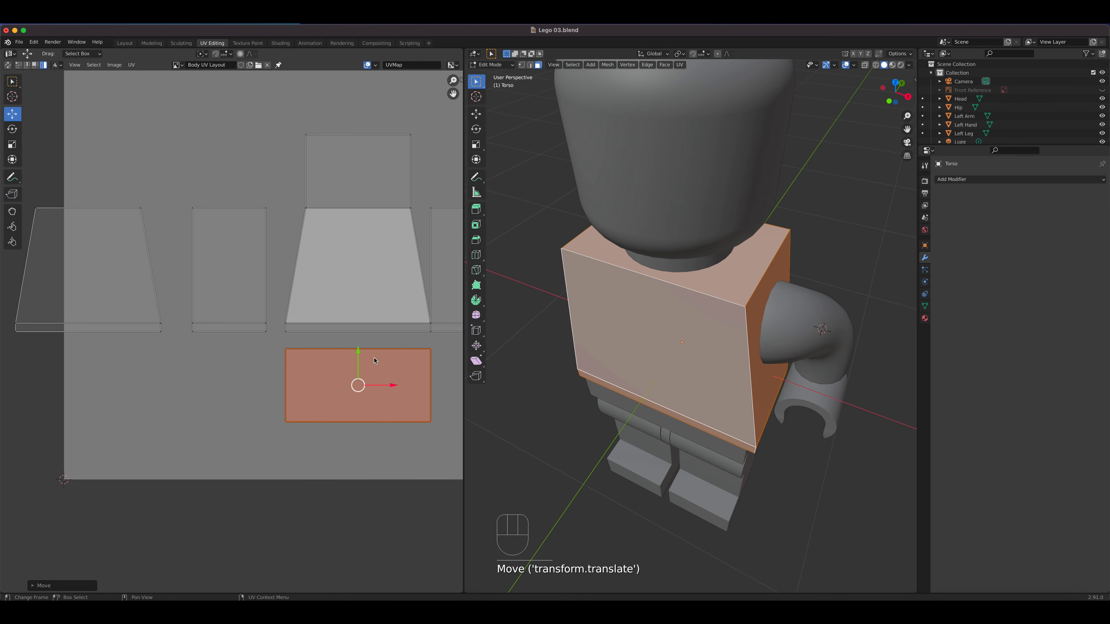
Step: Turn on UV sync selection and select the front strip's lower edge and short left edge to highlight their matching edges
middle_drag(366, 354, 298, 318)
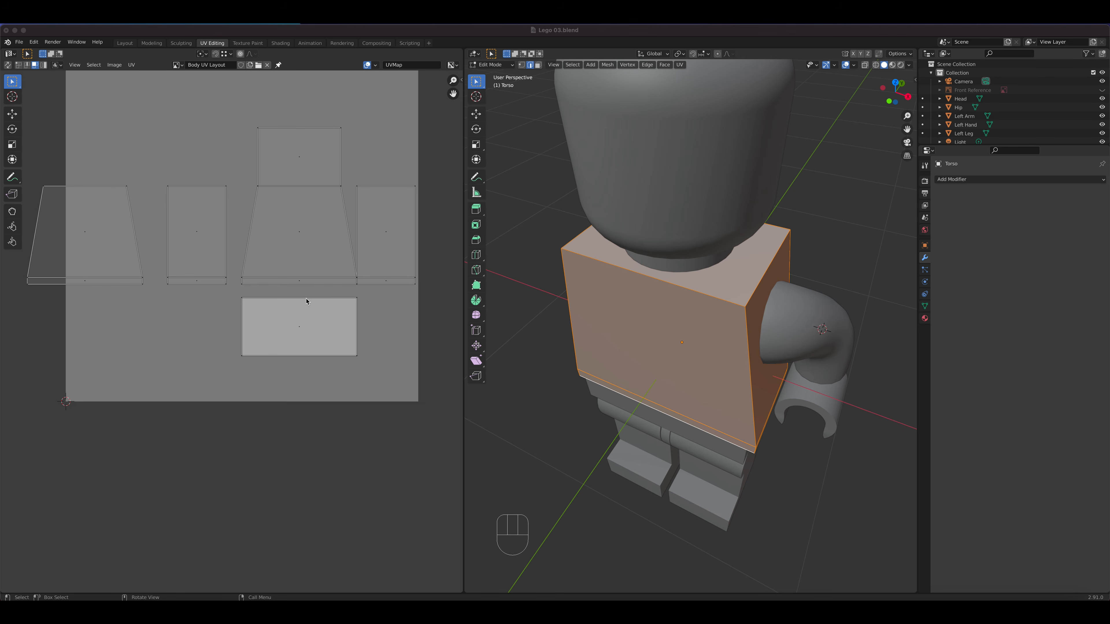
click(301, 321)
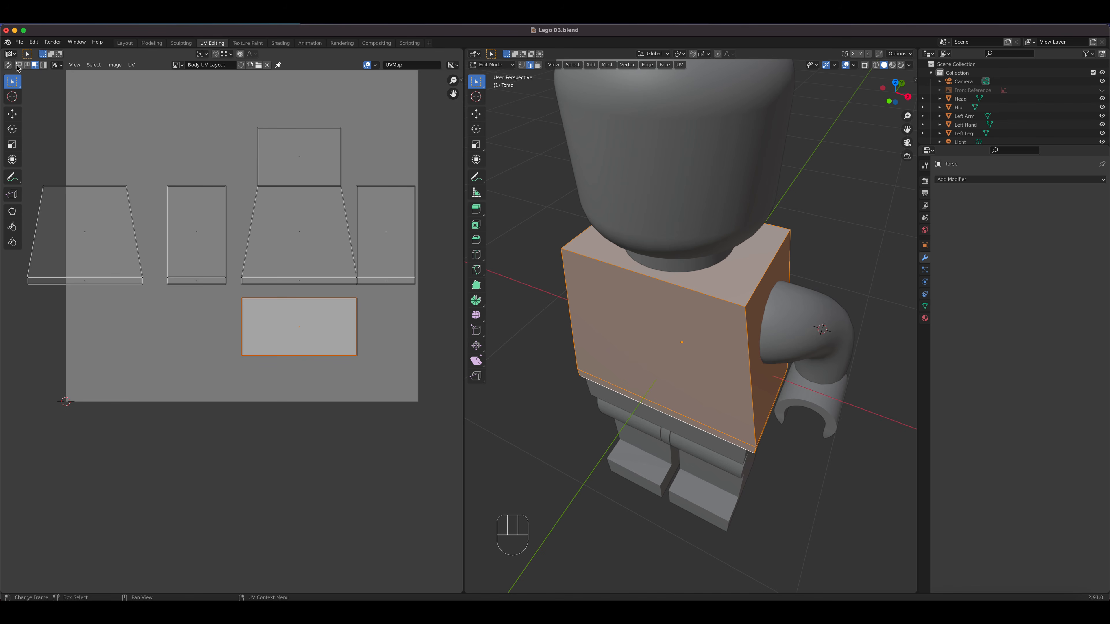
click(8, 65)
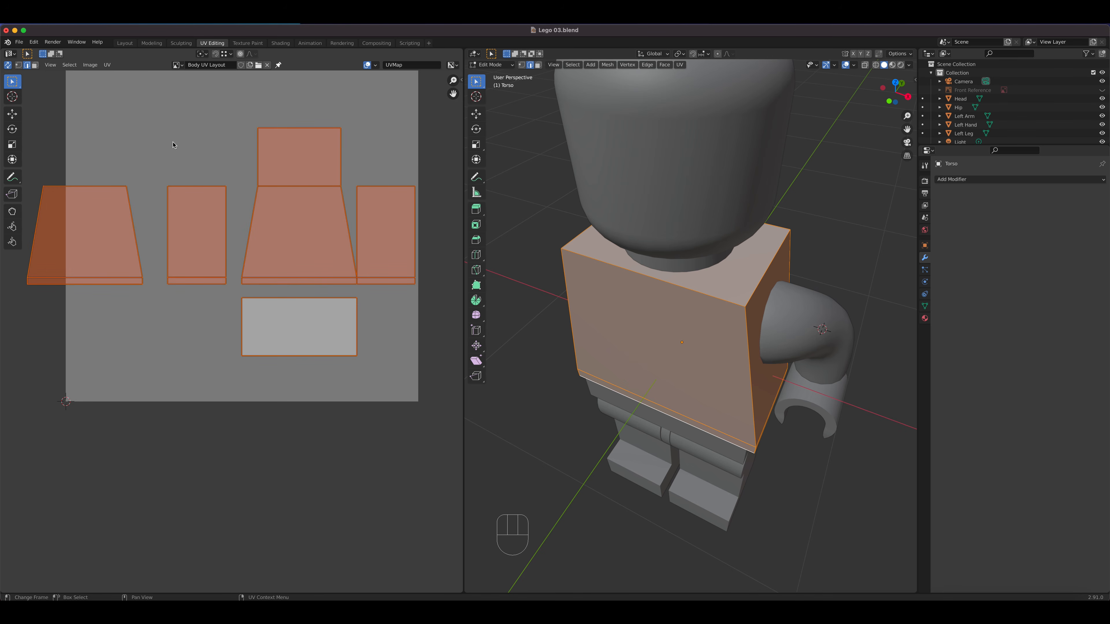
click(311, 288)
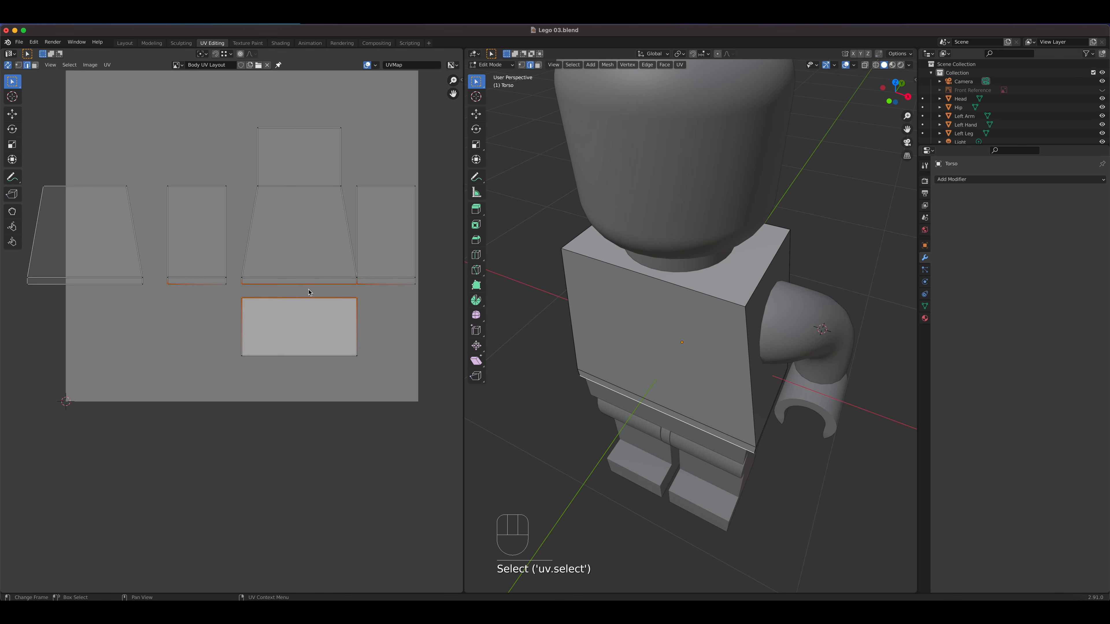
click(295, 301)
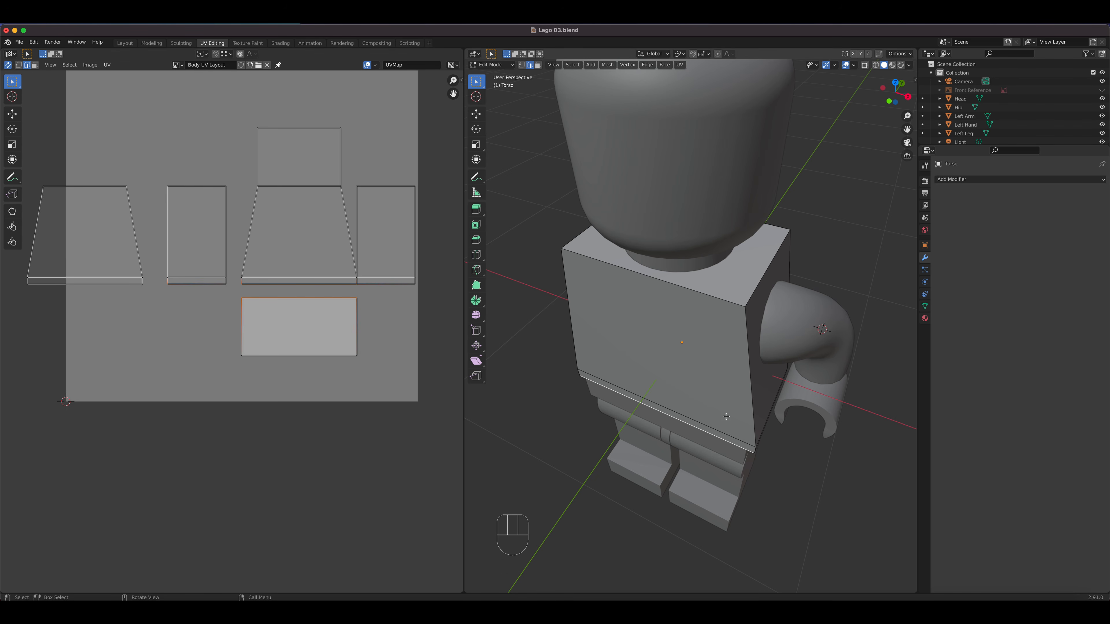
click(299, 302)
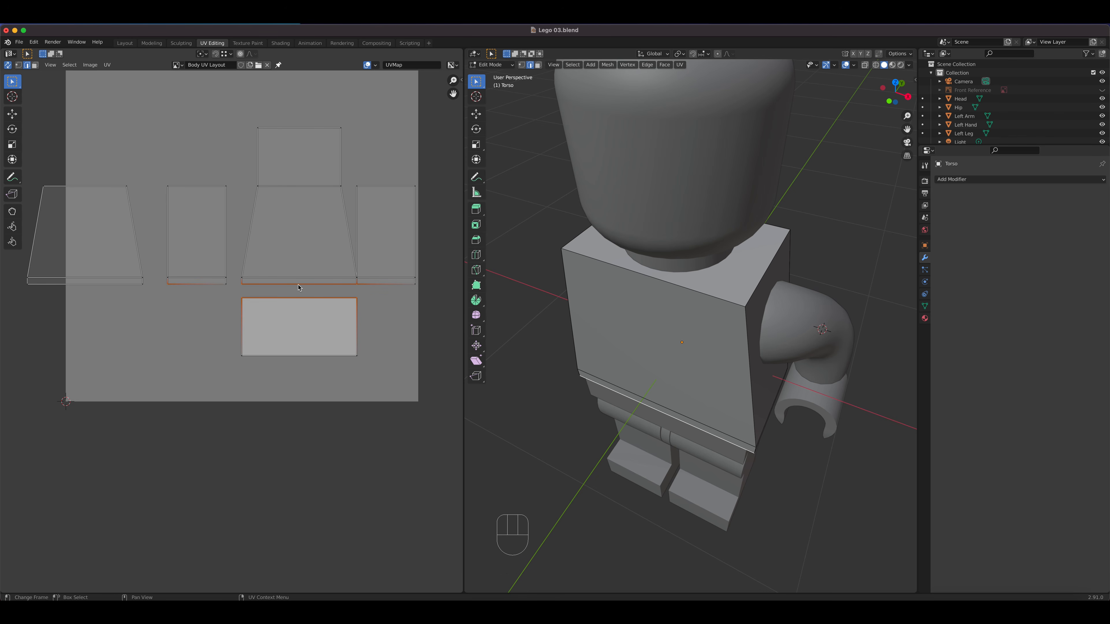
shift+click(242, 283)
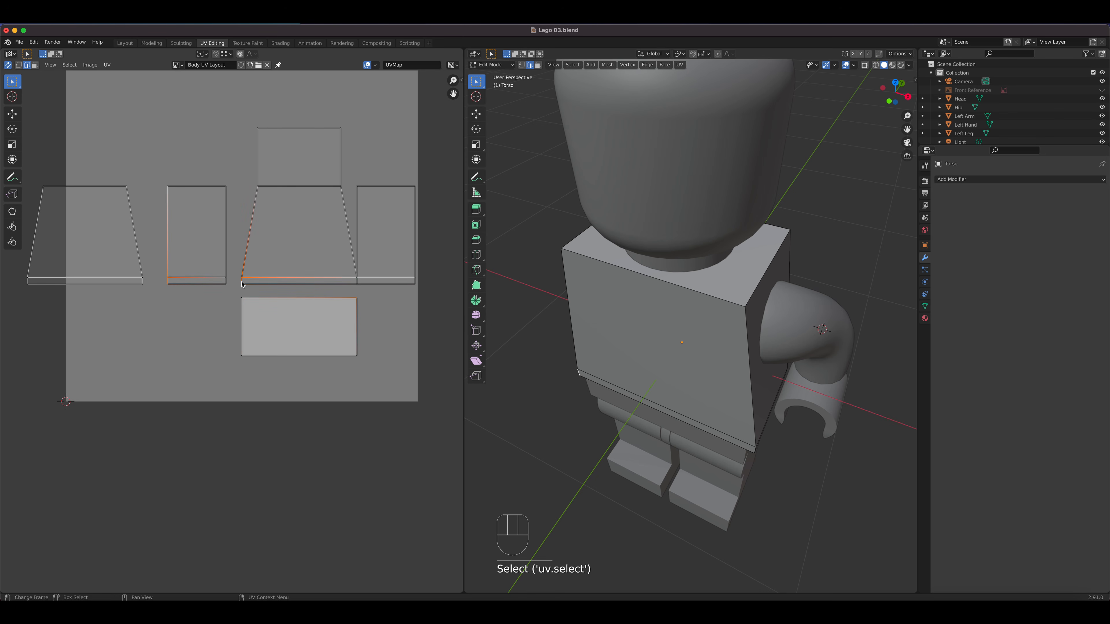
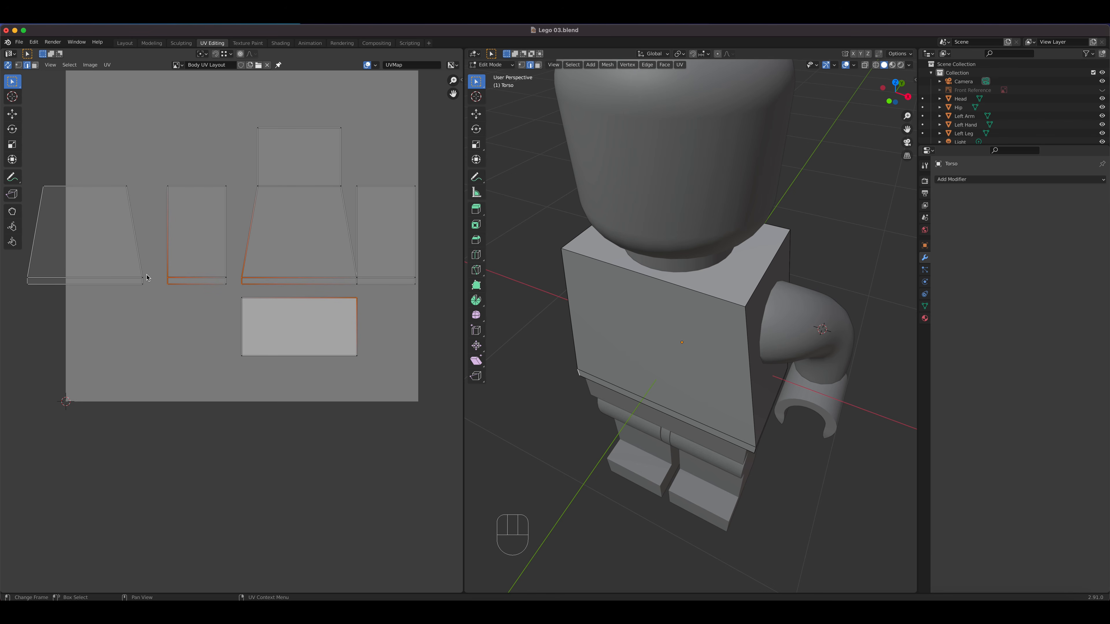
click(141, 283)
Step: Mirror the left side island horizontally, including its bottom strip, by scaling its faces by -1 along X
key(3)
click(198, 235)
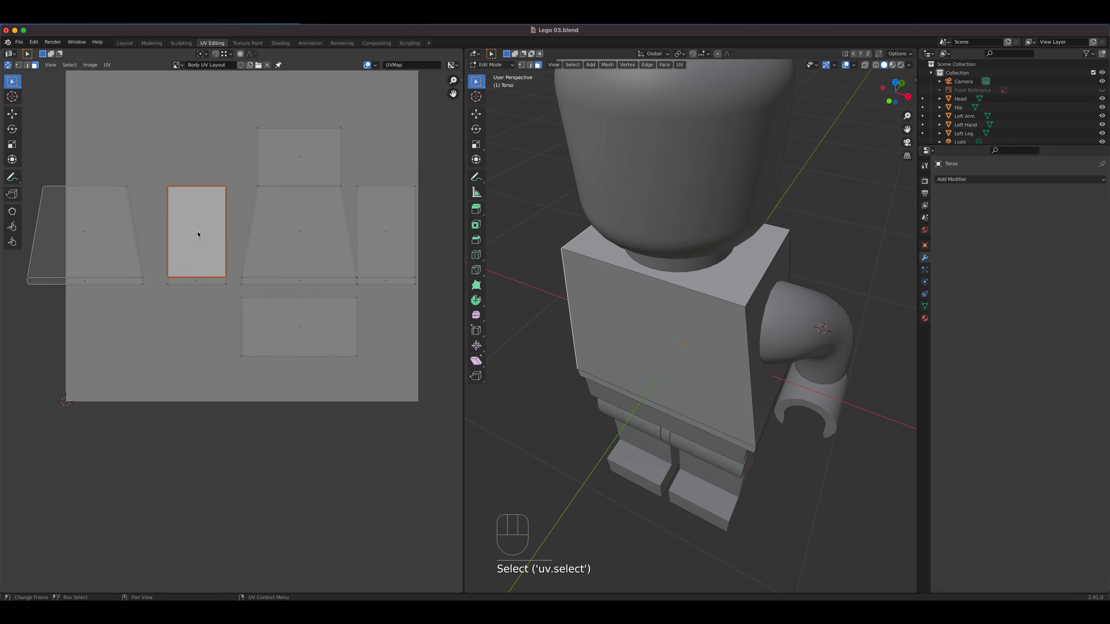
shift+click(196, 281)
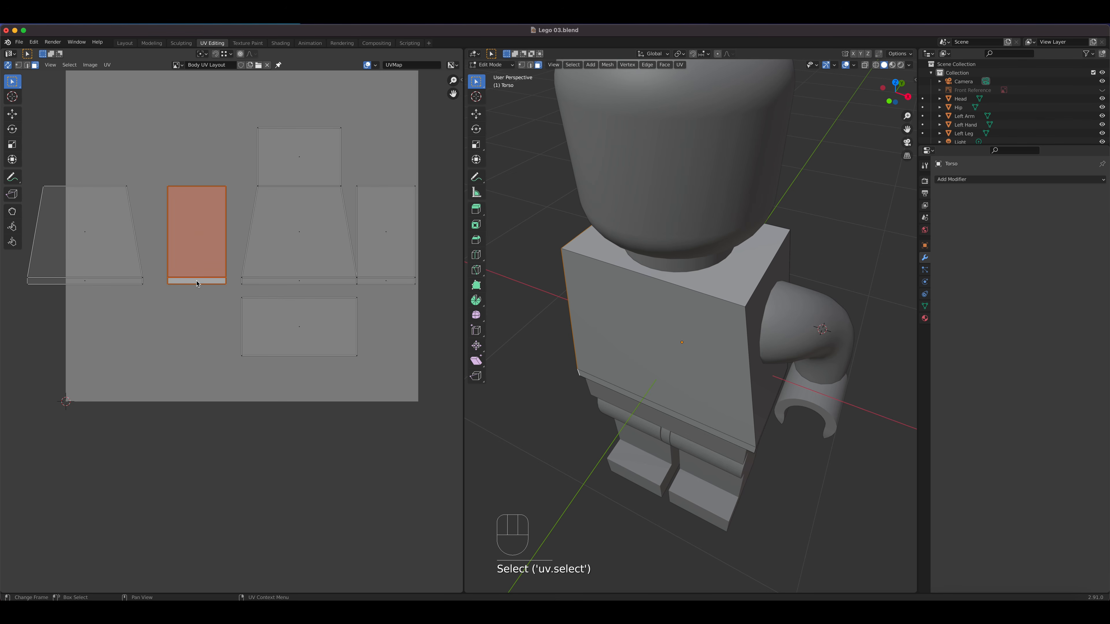
key(s)
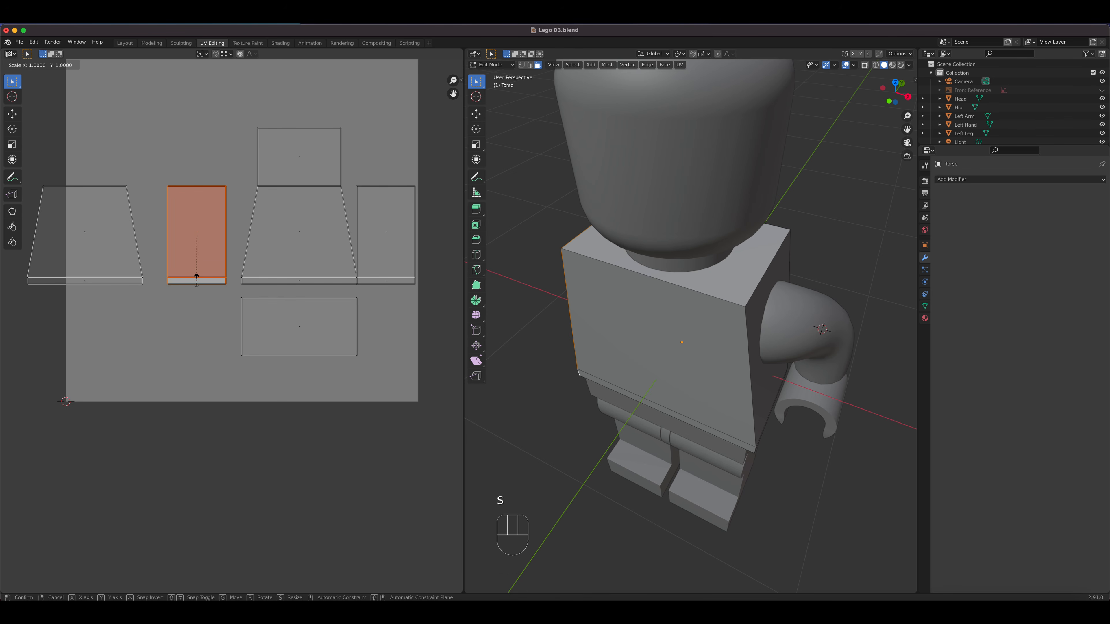
text(x)
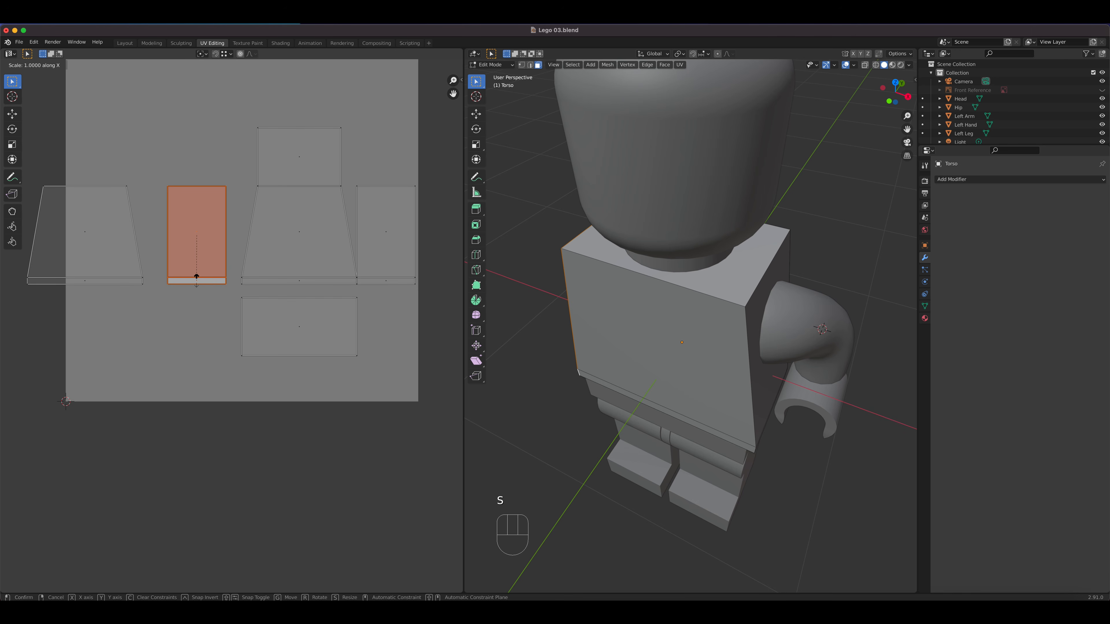
text(-1)
key(Return)
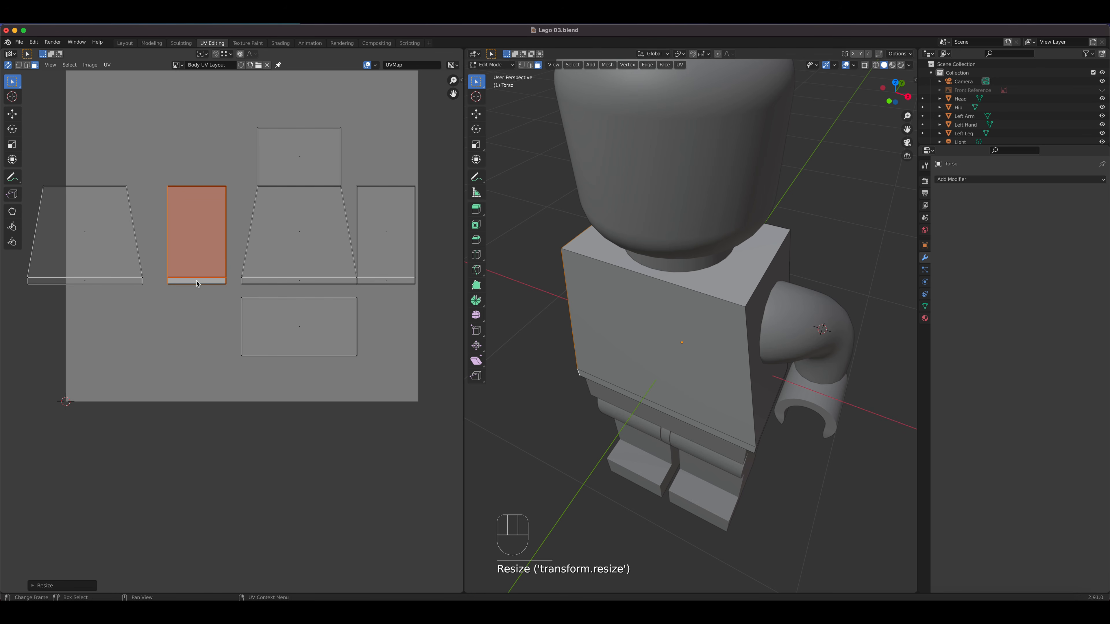
Step: Stitch the left side island to the front island along the short facing edges of their bottom strips
click(27, 66)
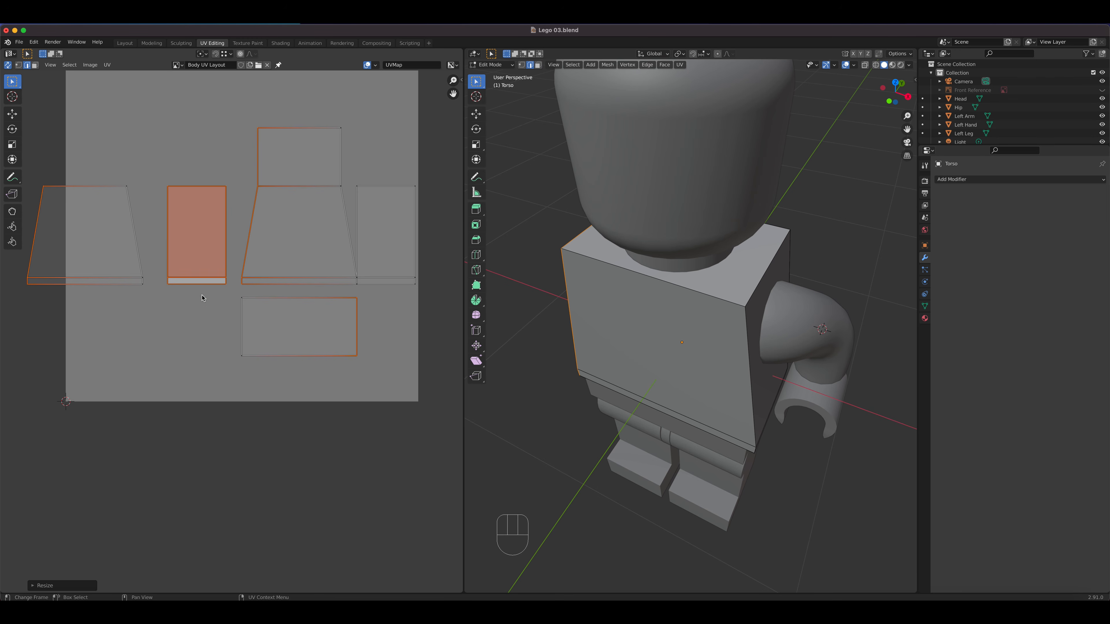
click(241, 286)
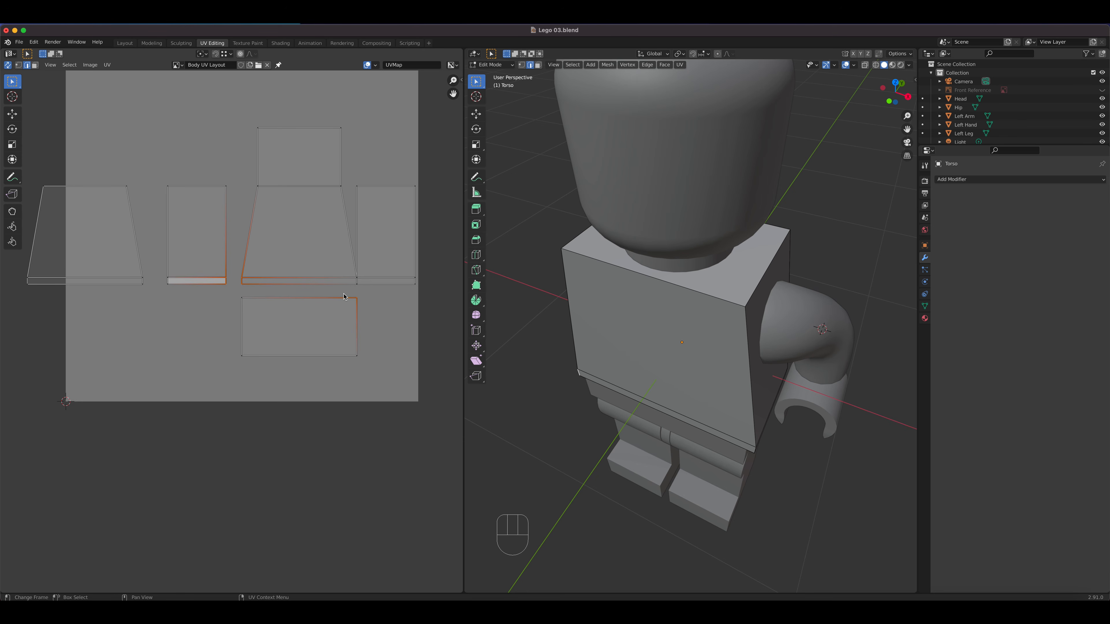
click(107, 65)
click(156, 250)
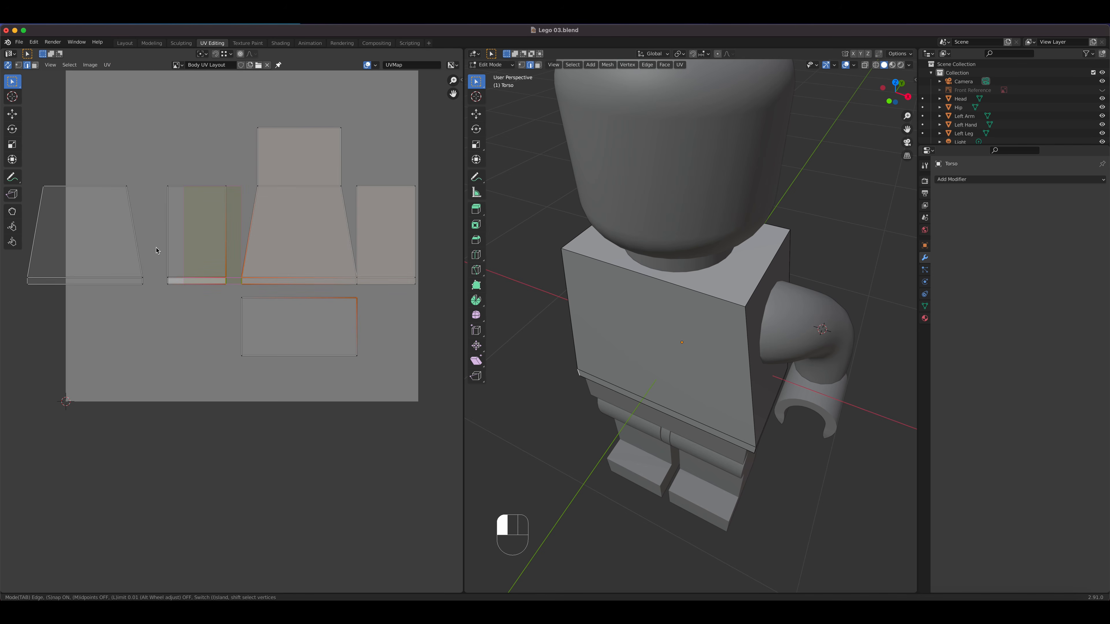
click(231, 264)
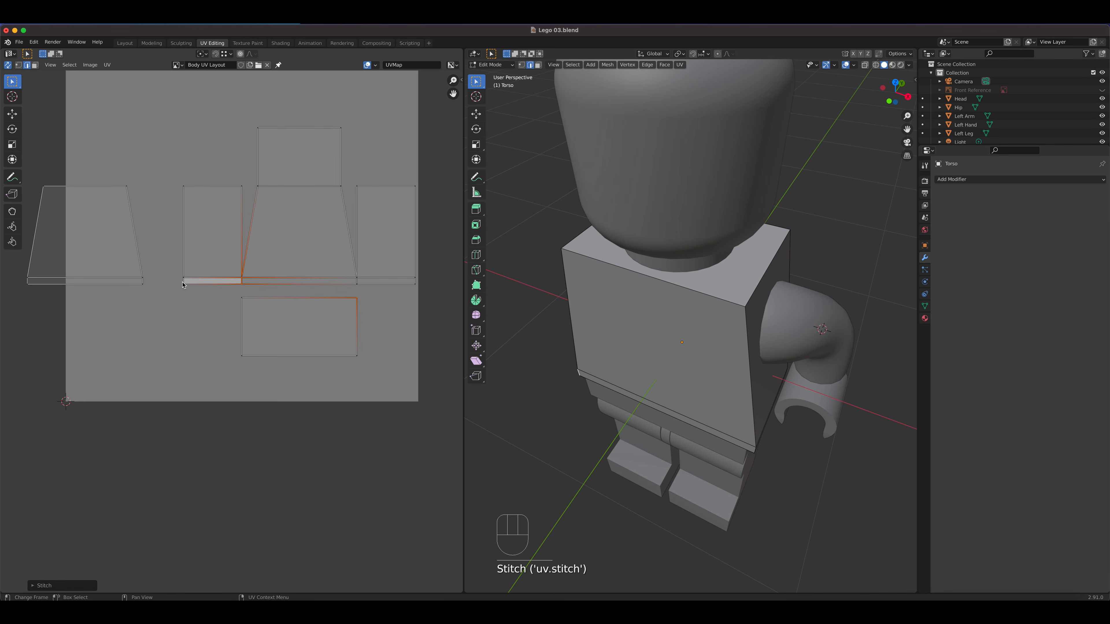
Step: Try to mirror the trapezoid back island by scaling its edge selection by -1 along X
click(44, 282)
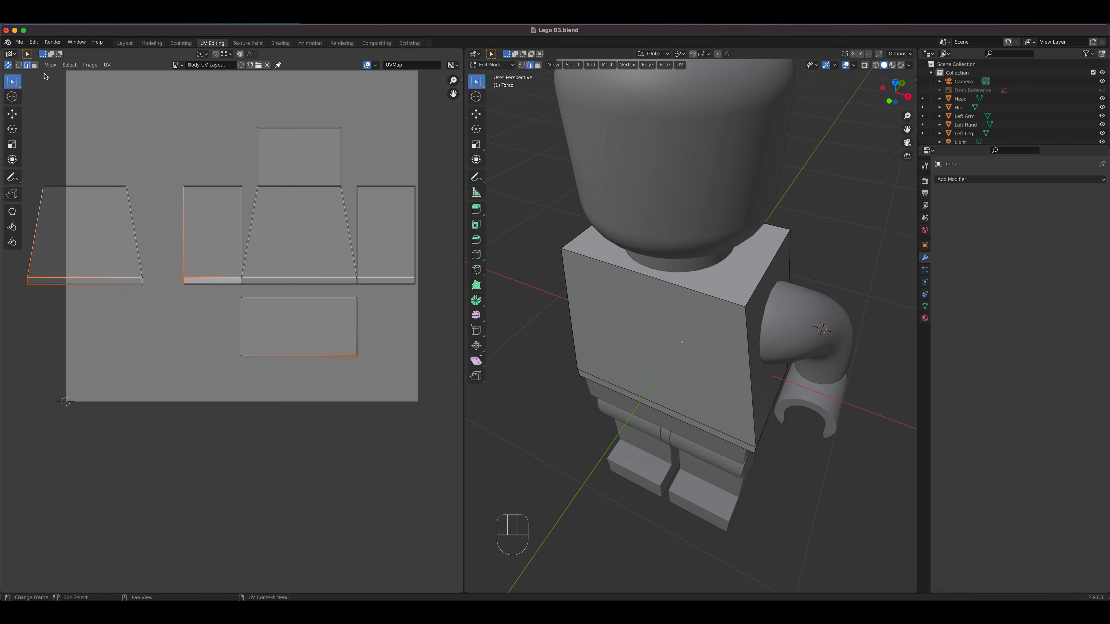
click(36, 68)
click(28, 66)
drag(144, 269, 15, 147)
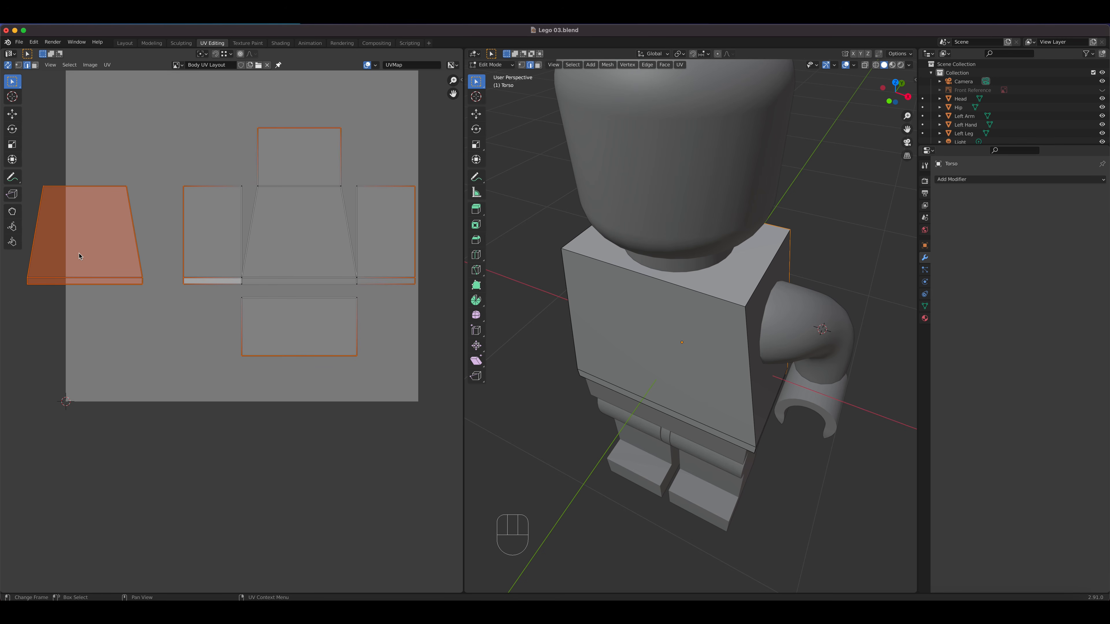
key(s)
key(x)
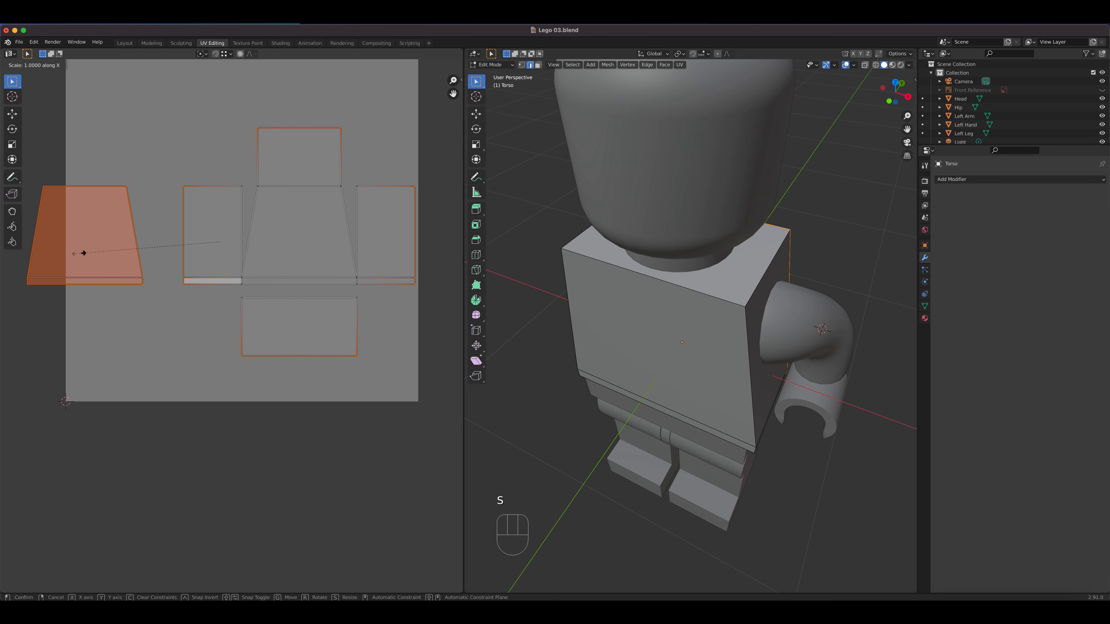
text(-1)
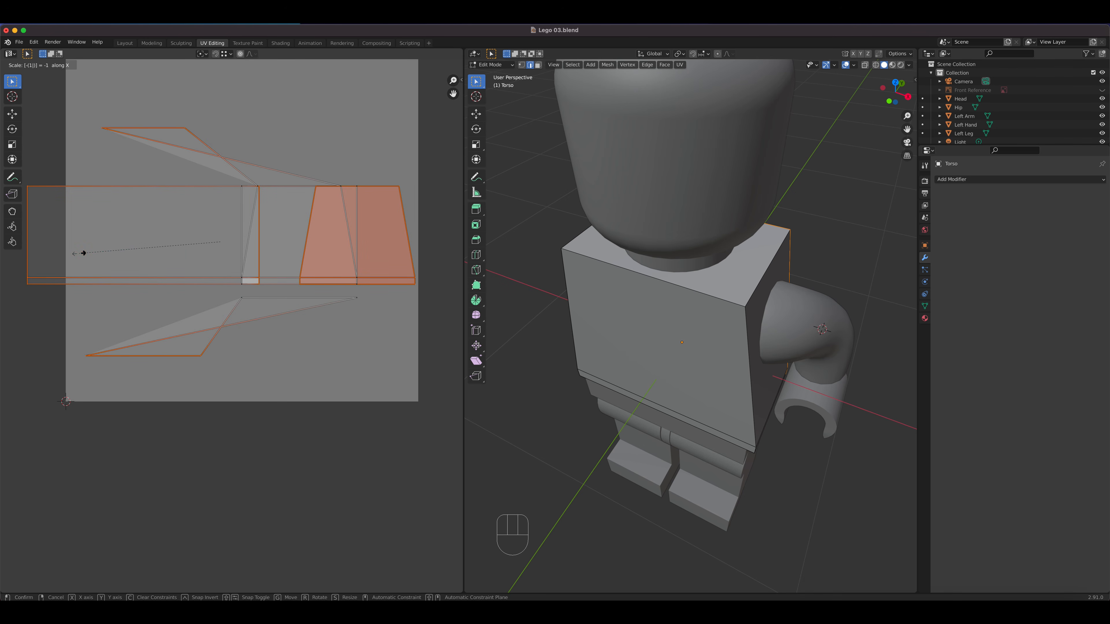
key(Return)
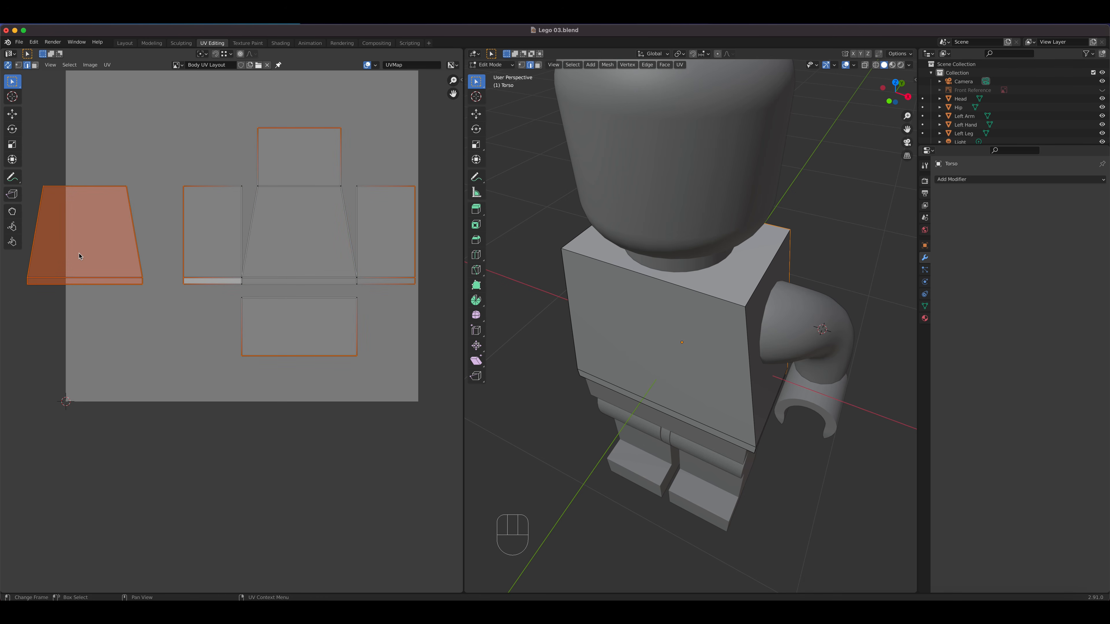
Step: Select both faces of the trapezoid back island and mirror only that island horizontally along X
click(34, 65)
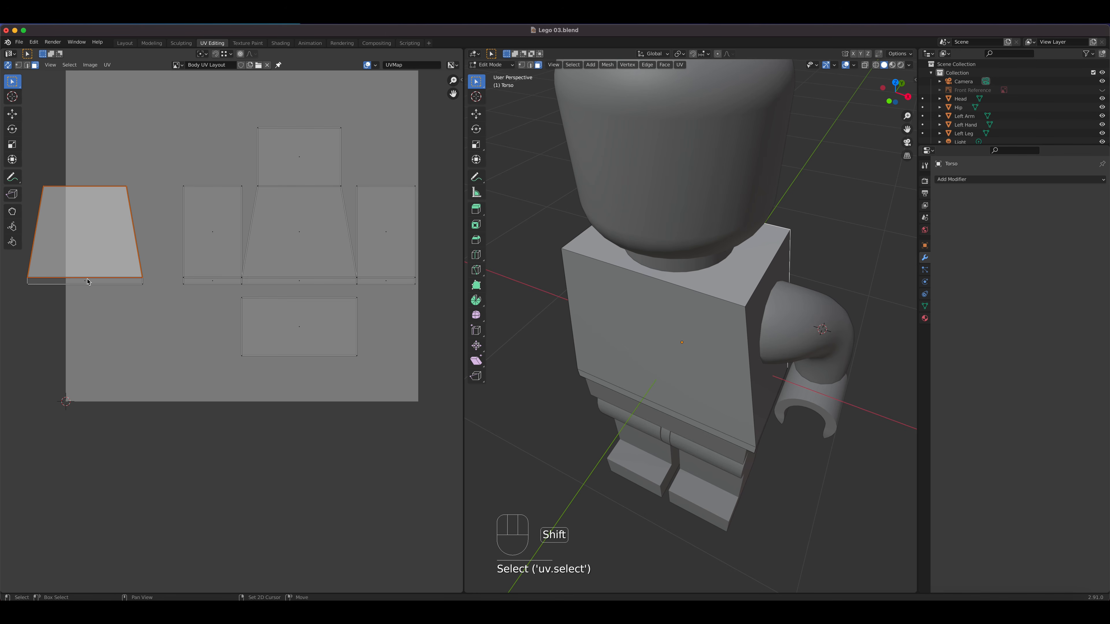
click(86, 235)
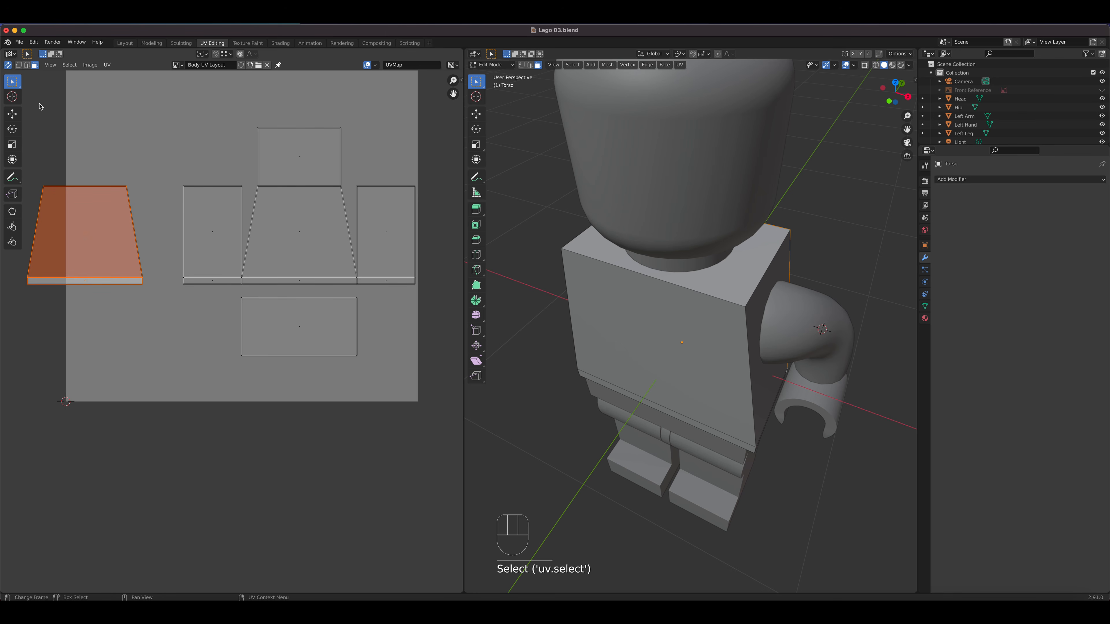
click(8, 65)
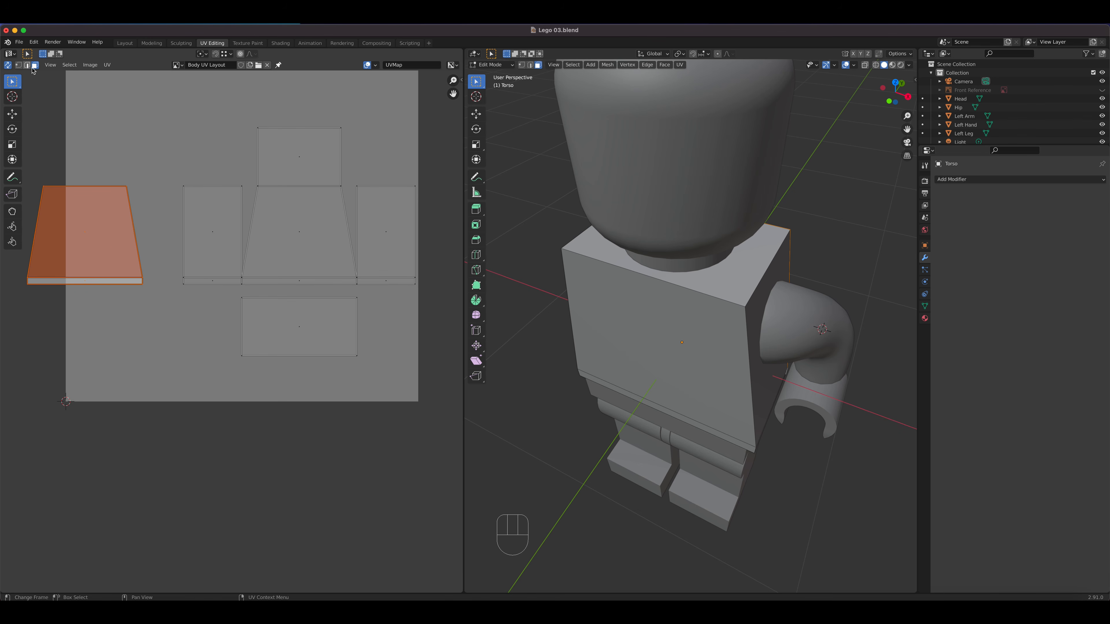
key(s)
key(x)
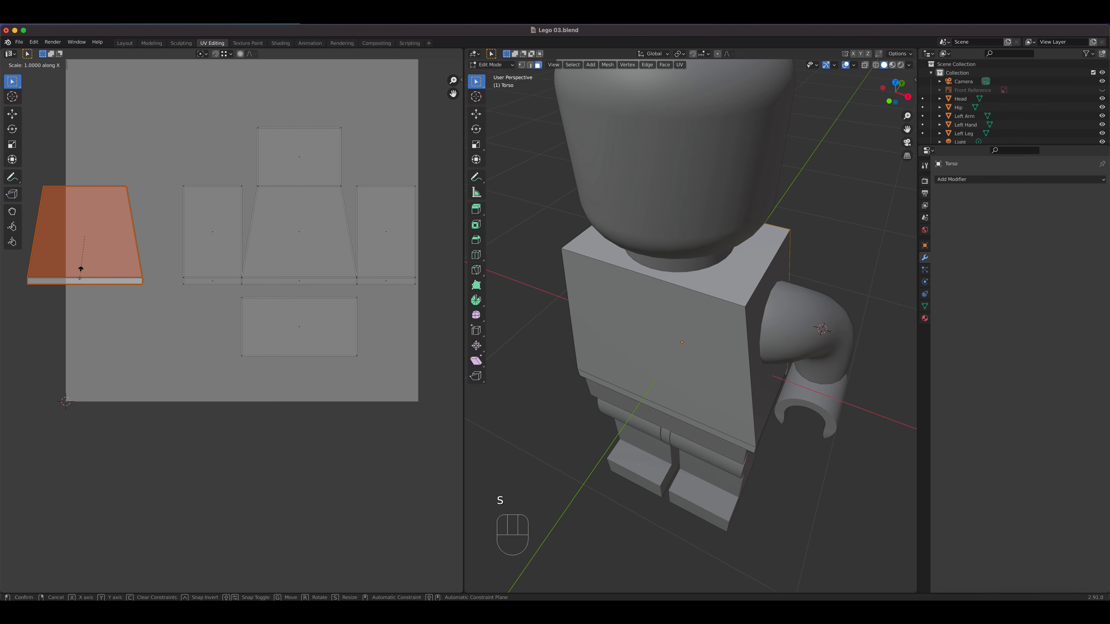
click(80, 276)
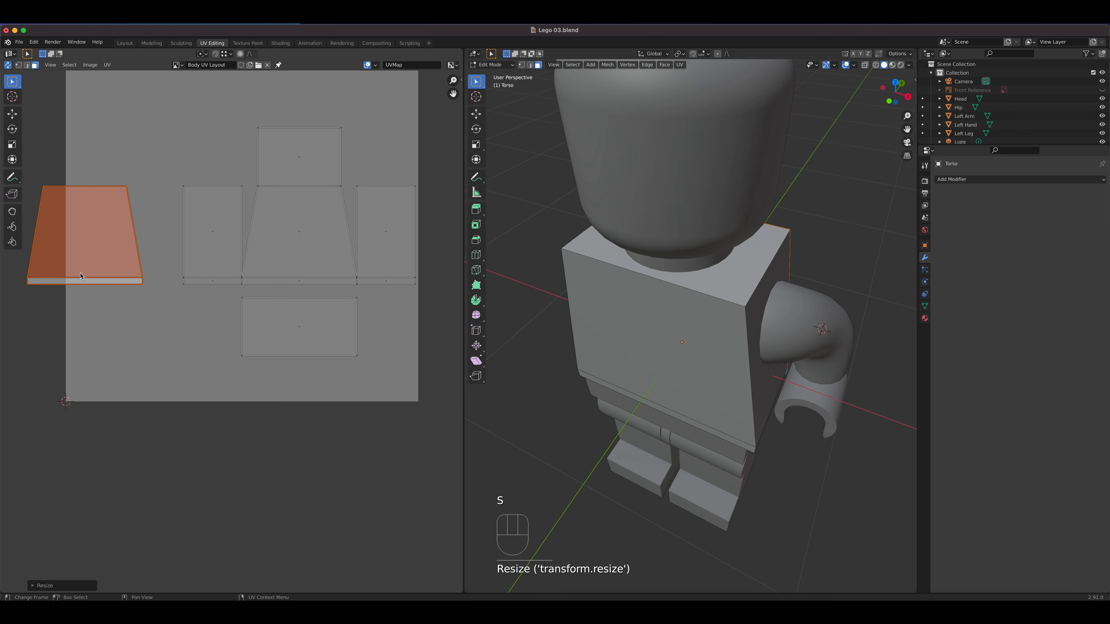
Step: Select the short outer edge of the left side island's bottom strip for stitching the back island to it
click(27, 65)
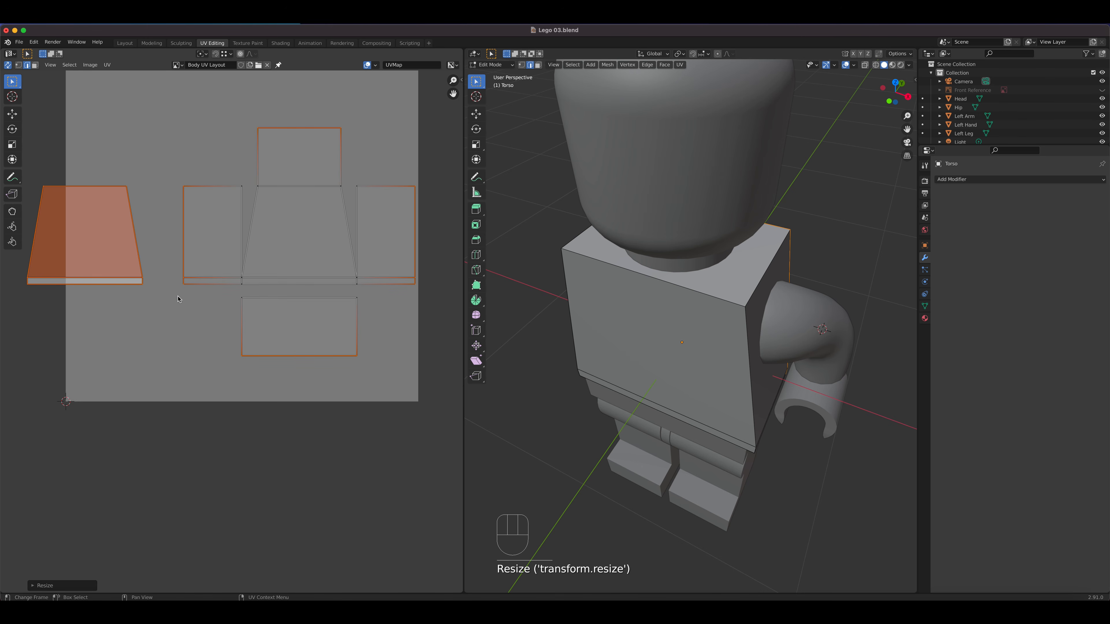
click(182, 287)
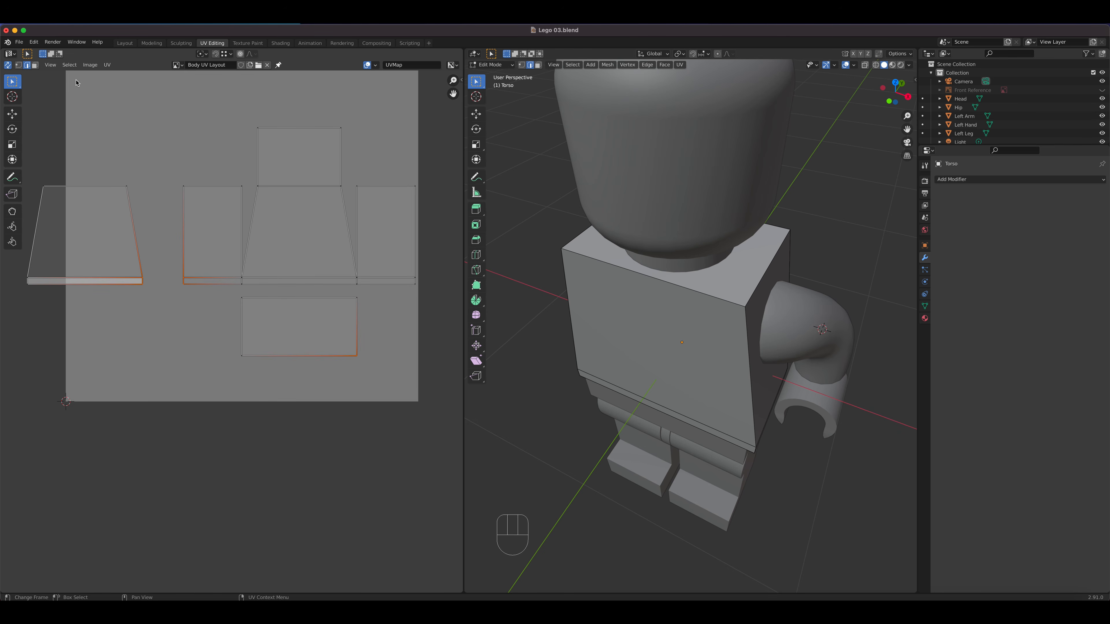
Step: Stitch the trapezoid UV island to the edge of the adjacent torso side panel
click(107, 65)
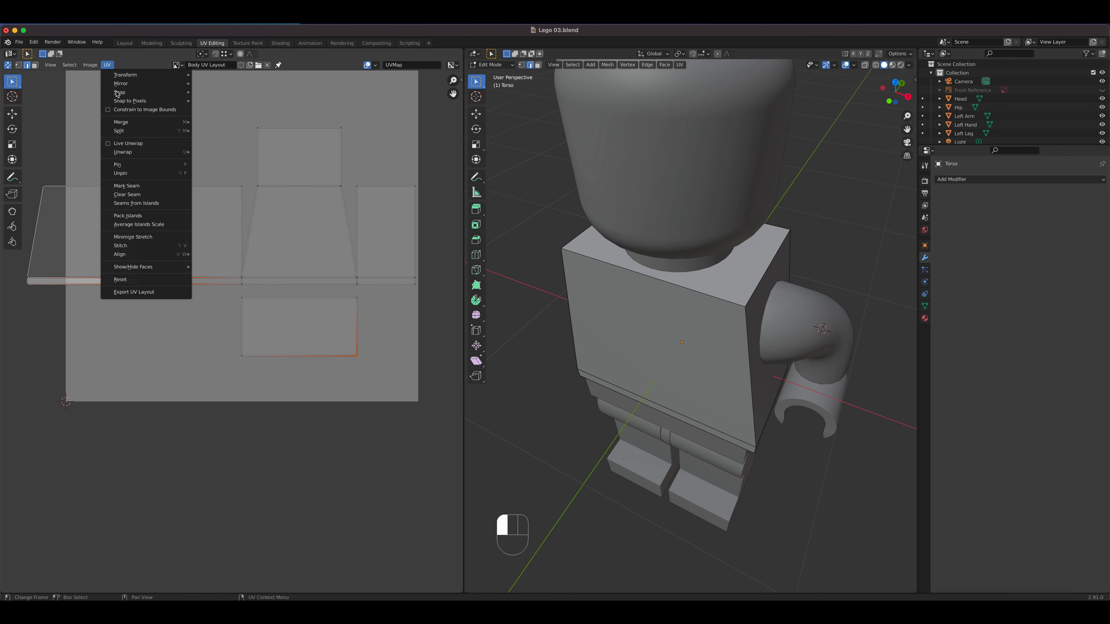
click(121, 246)
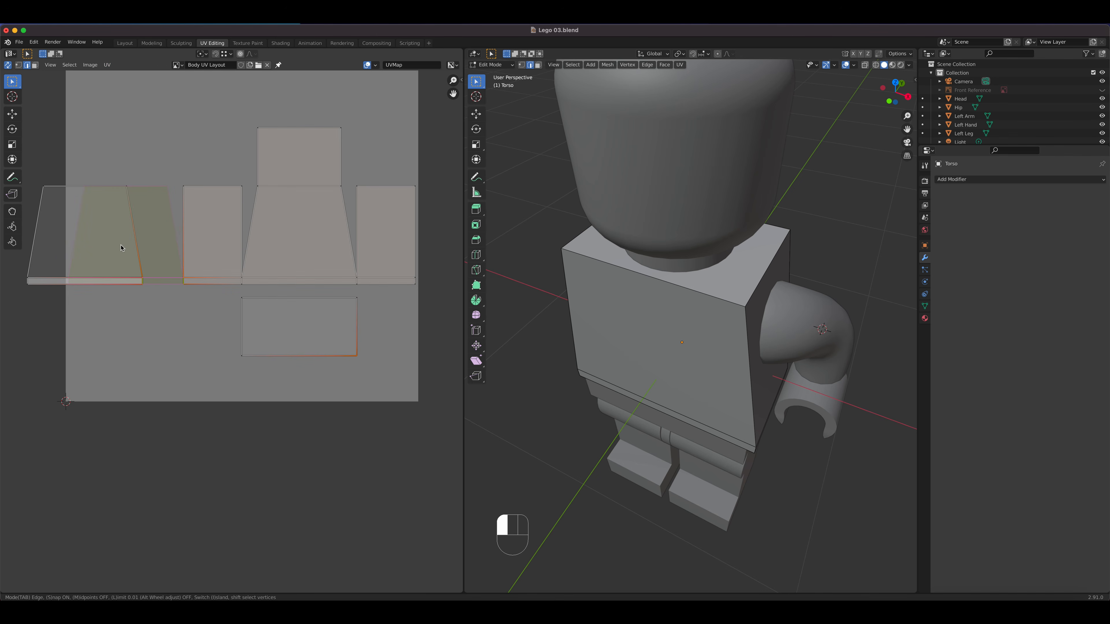
click(157, 267)
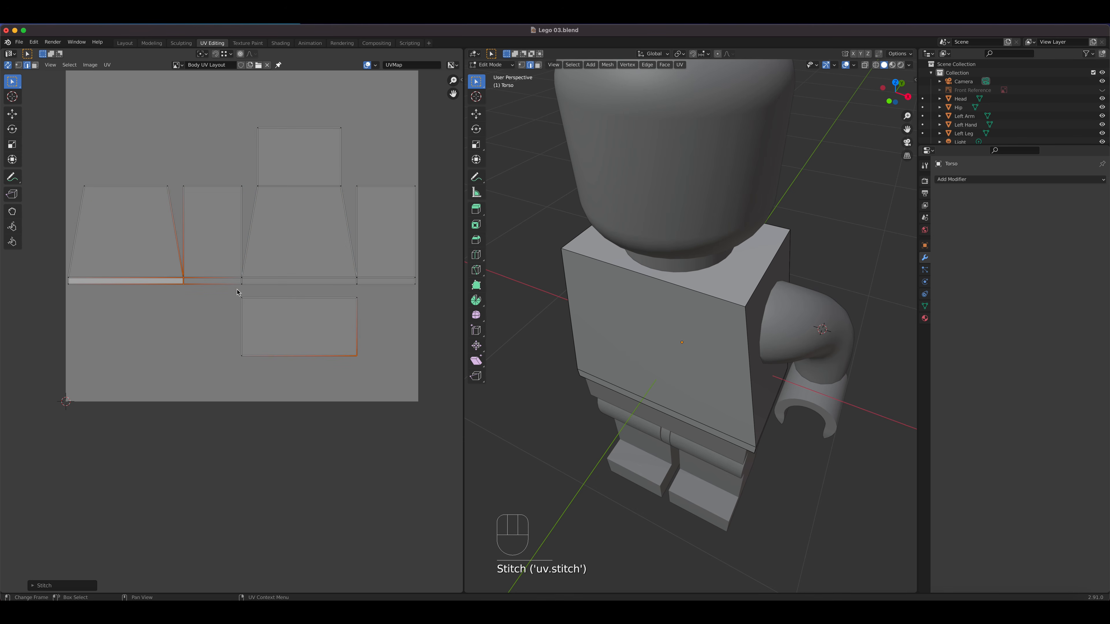
click(293, 289)
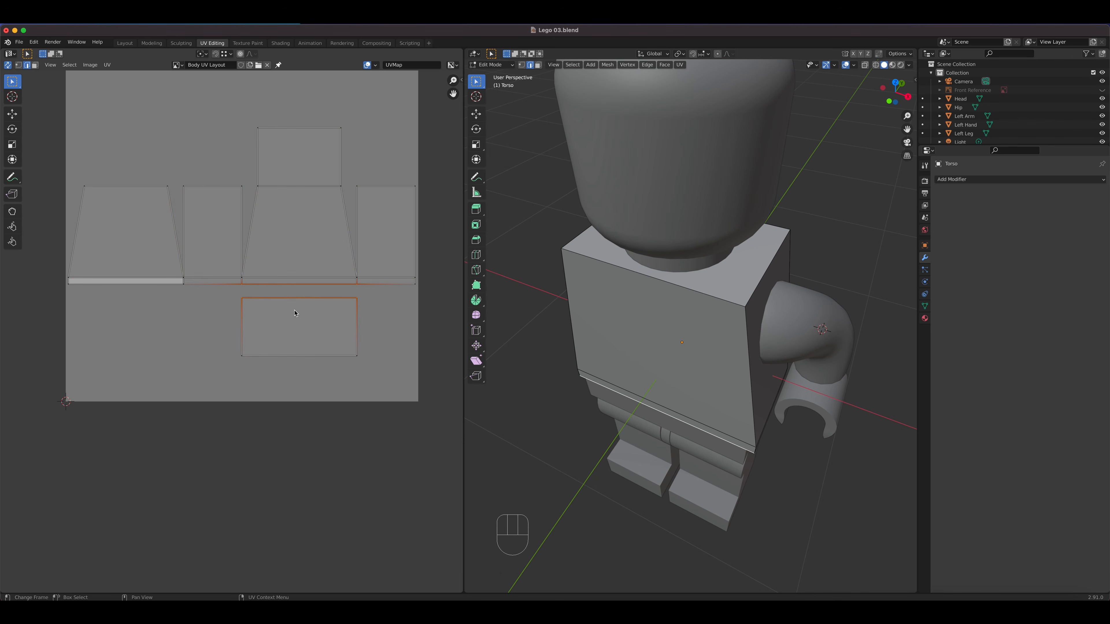
click(107, 65)
click(129, 246)
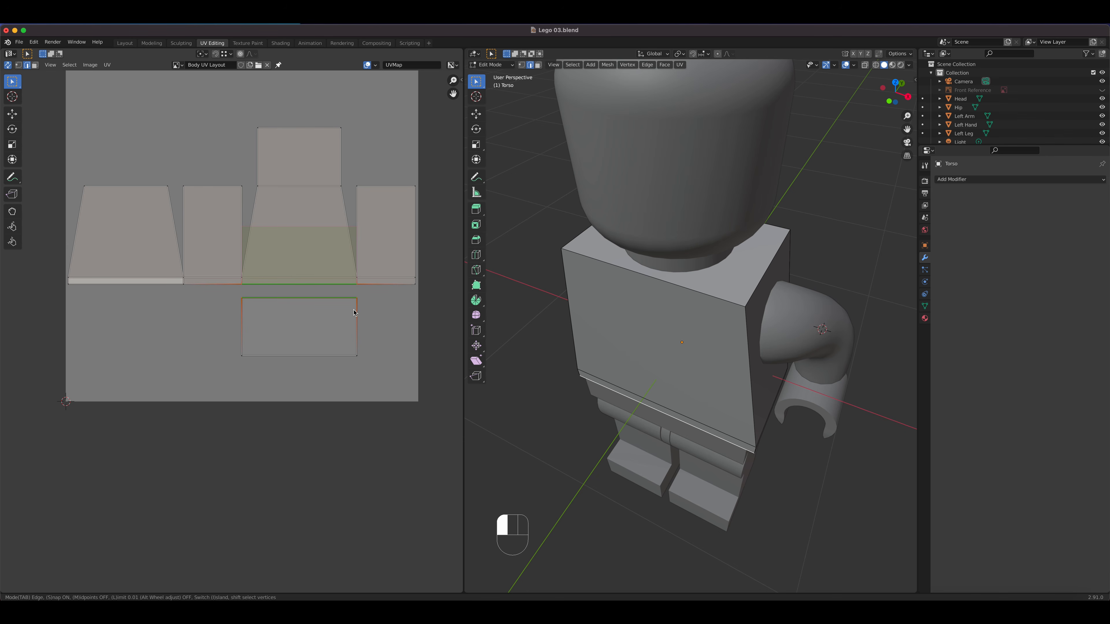
click(306, 343)
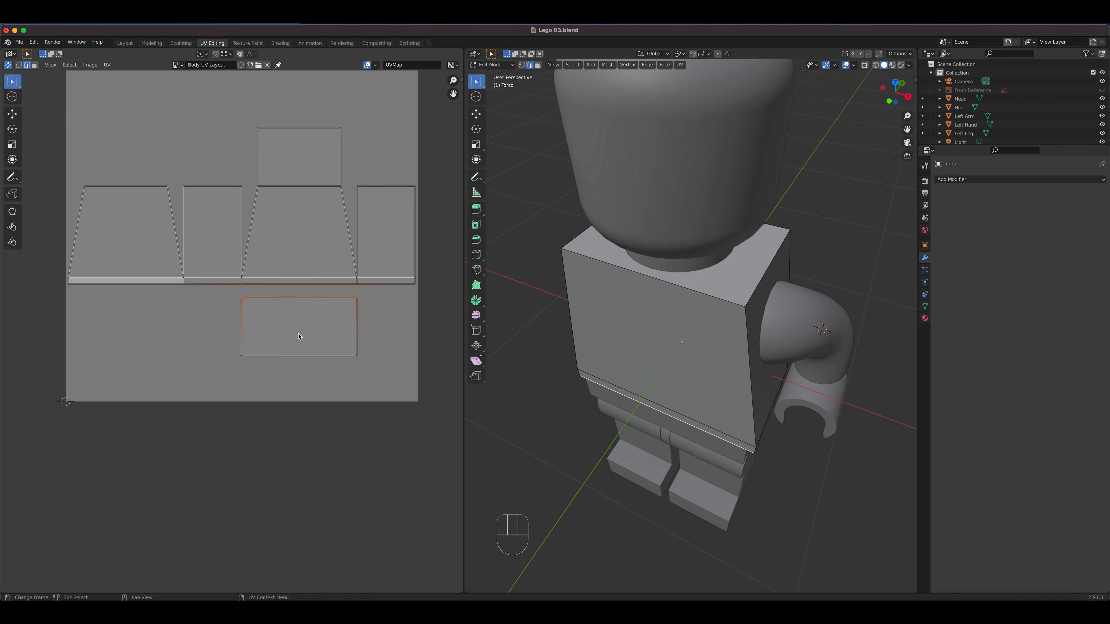
Step: Flip the separate rectangular UV face below the torso islands by scaling it along Y in face select mode
click(35, 65)
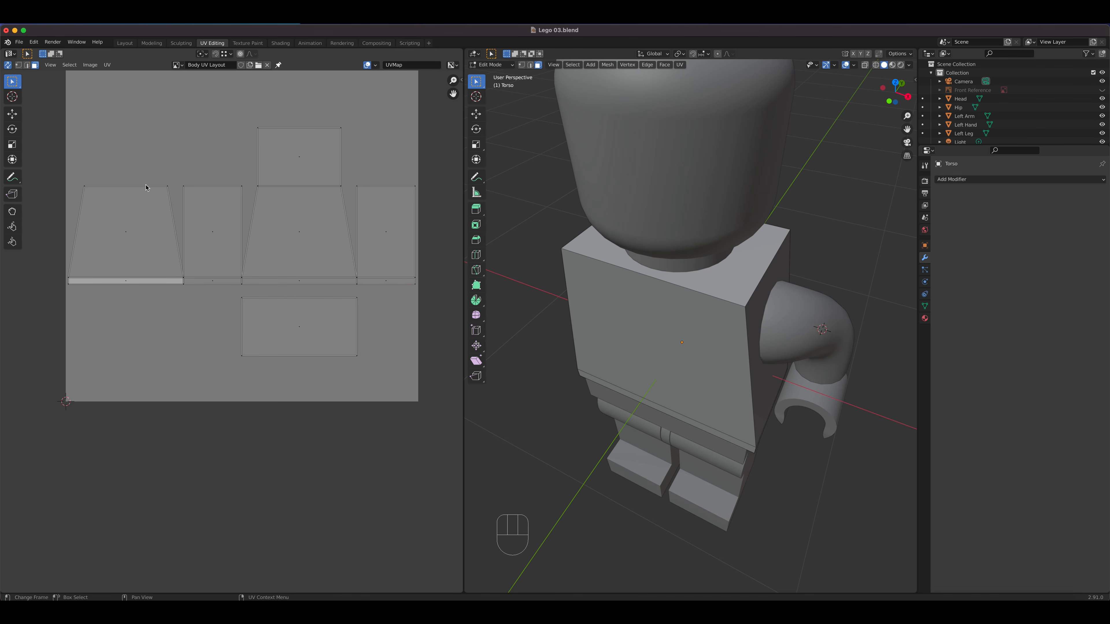
click(300, 331)
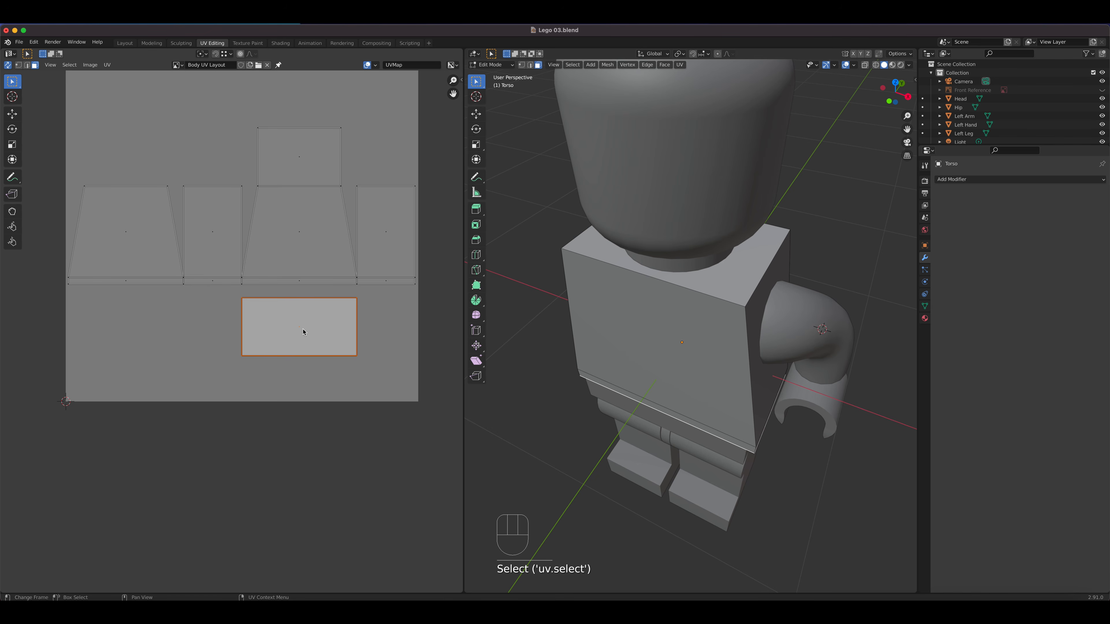
key(s)
key(y)
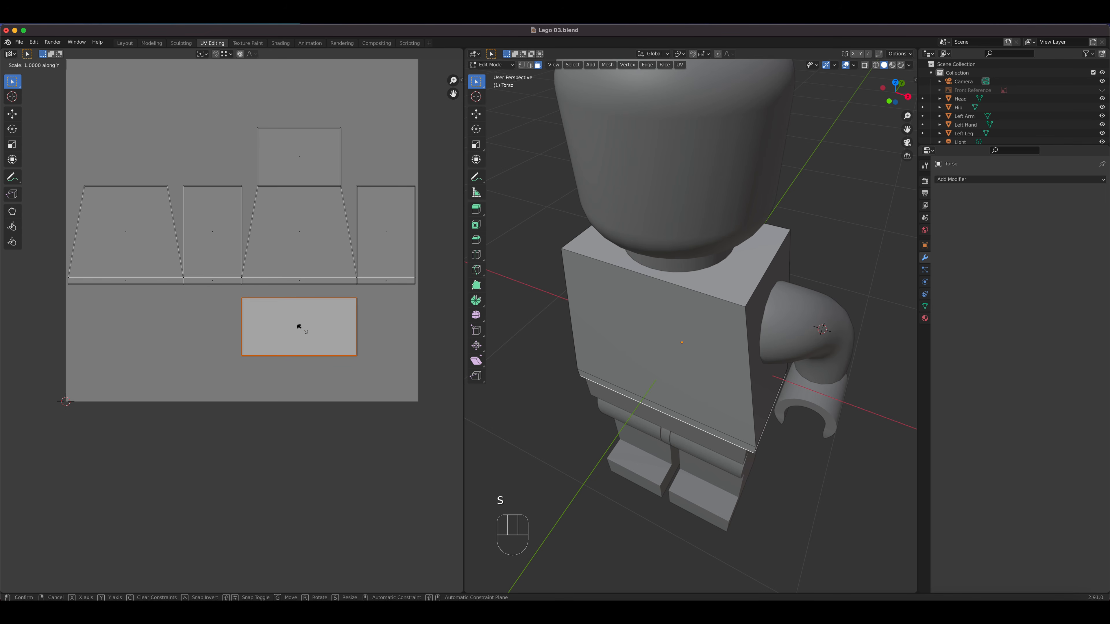
click(303, 332)
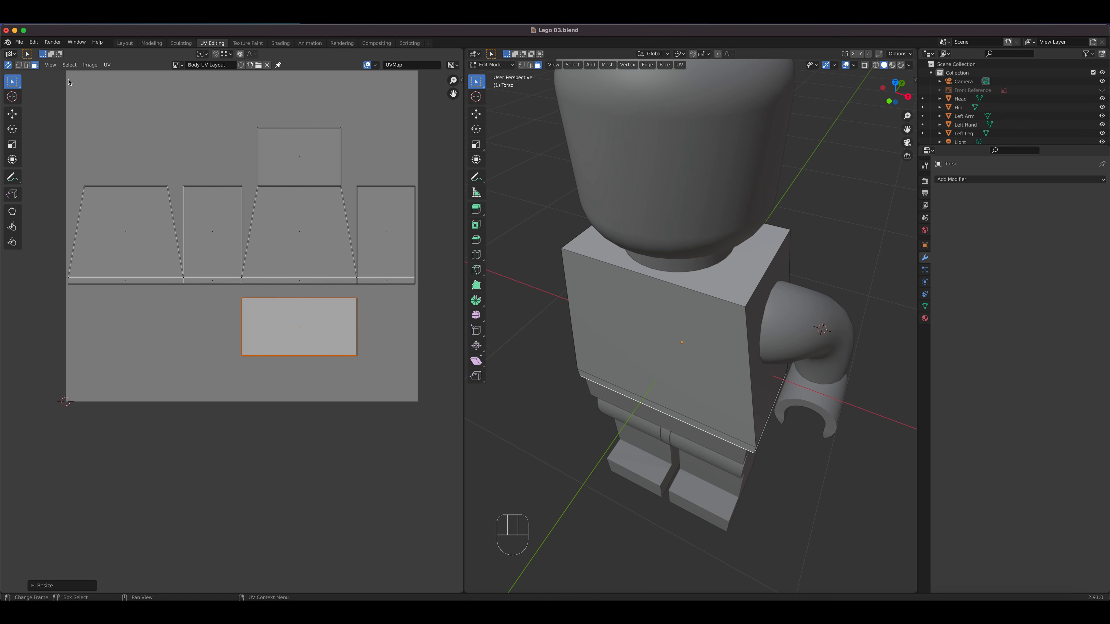
Step: Stitch the rectangular face's upper edge to the lower edge of the leftmost trapezoid island in edge select mode
key(2)
click(296, 300)
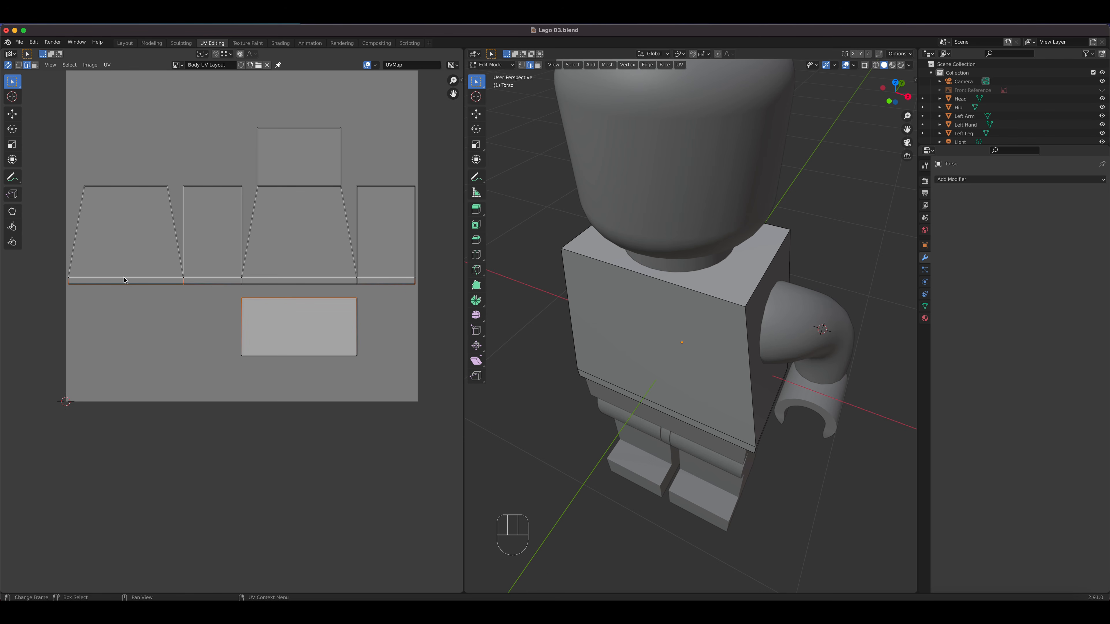
click(107, 65)
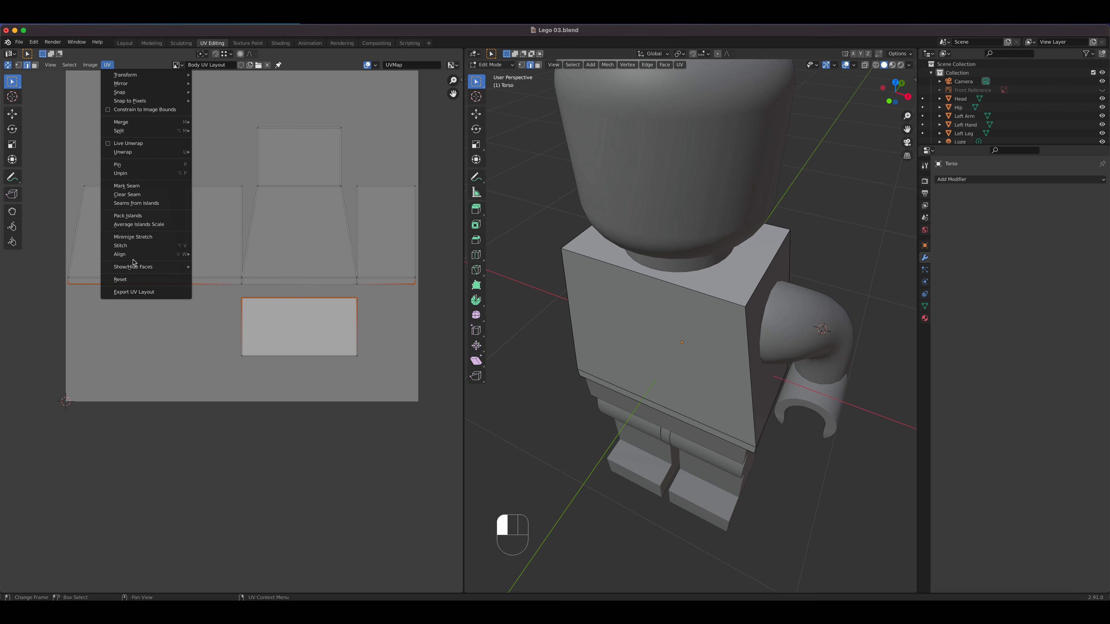
click(136, 248)
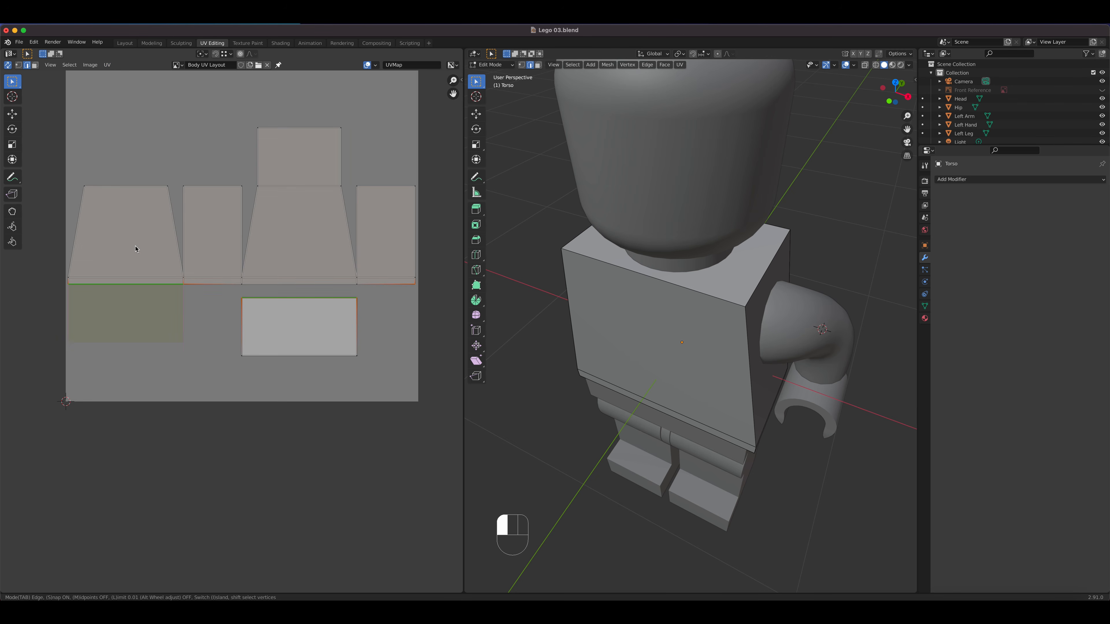
click(164, 309)
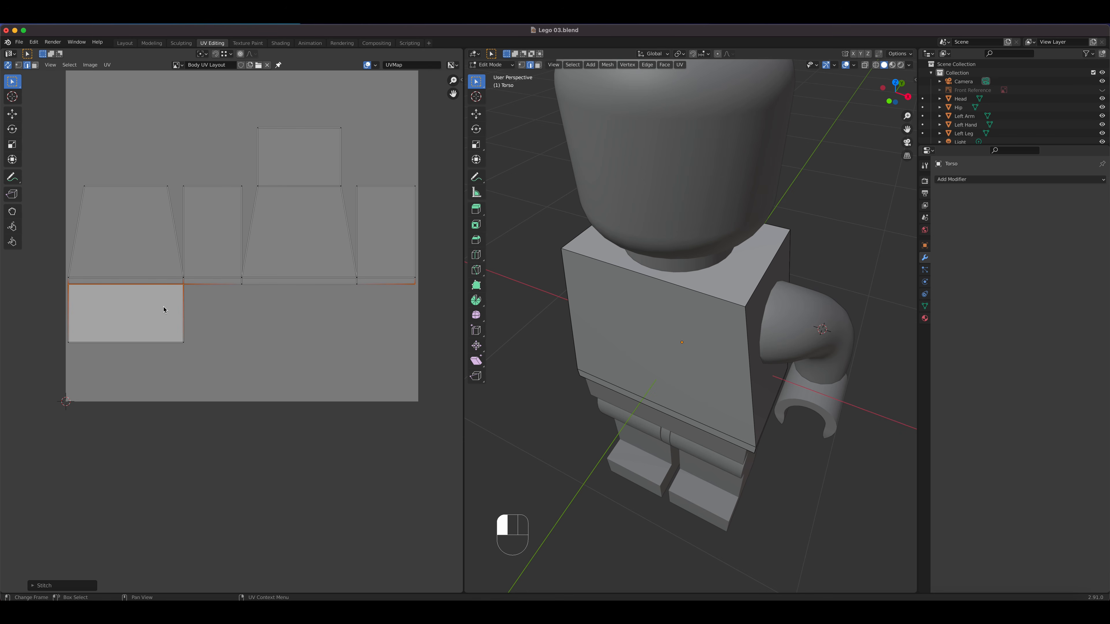
Step: Select all torso faces and start a UV layout export with Pictures/UV Layouts as the destination folder
scroll(352, 258, up, 1)
scroll(354, 258, down, 1)
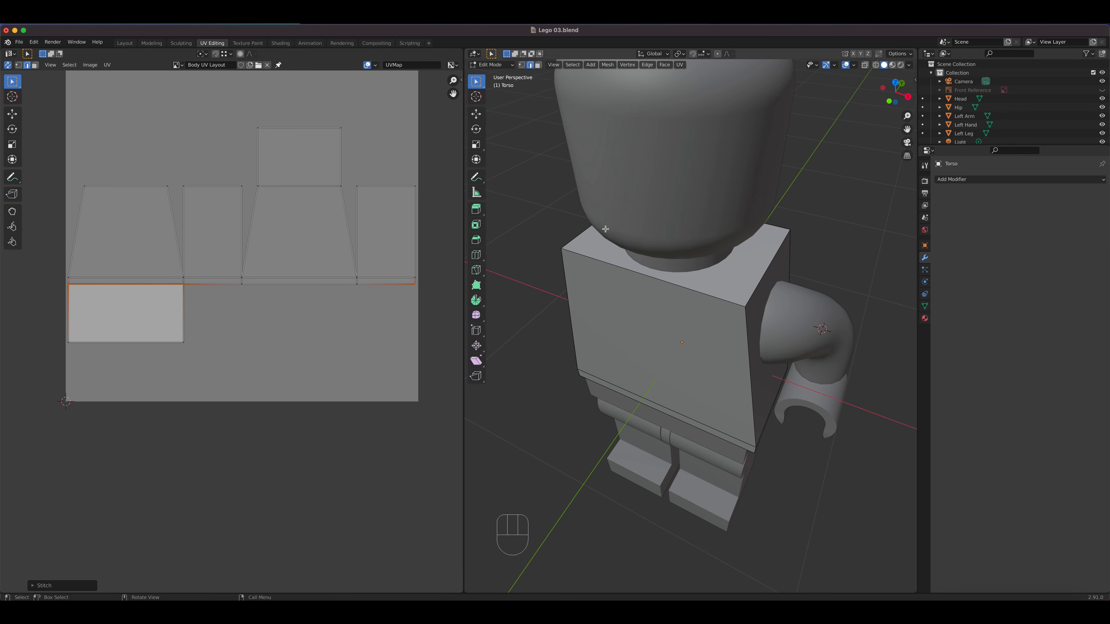
click(542, 69)
key(a)
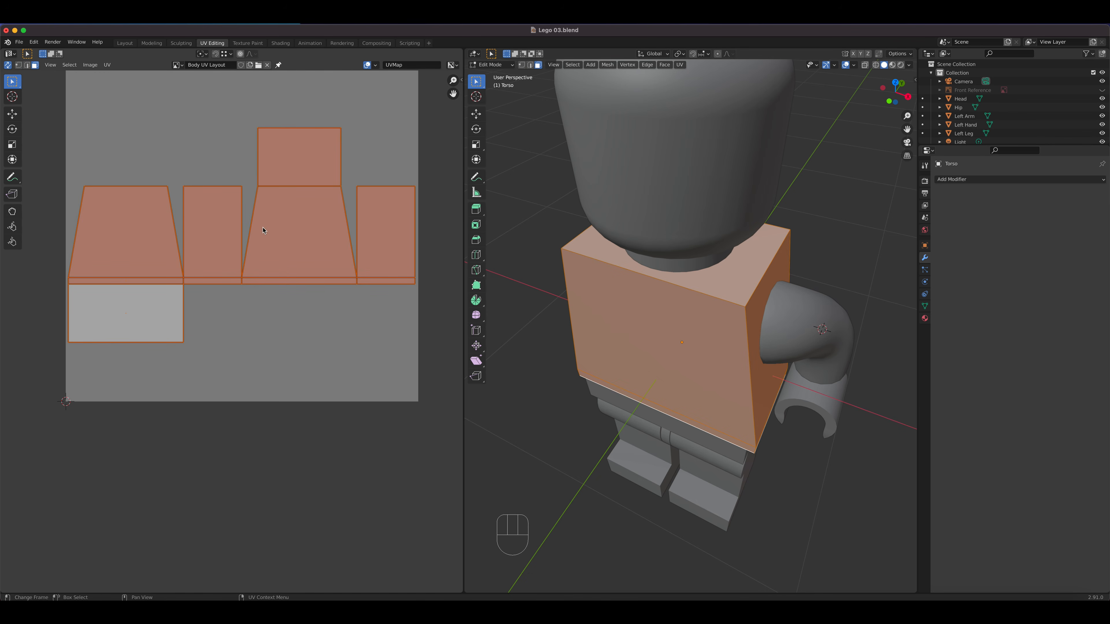
click(108, 65)
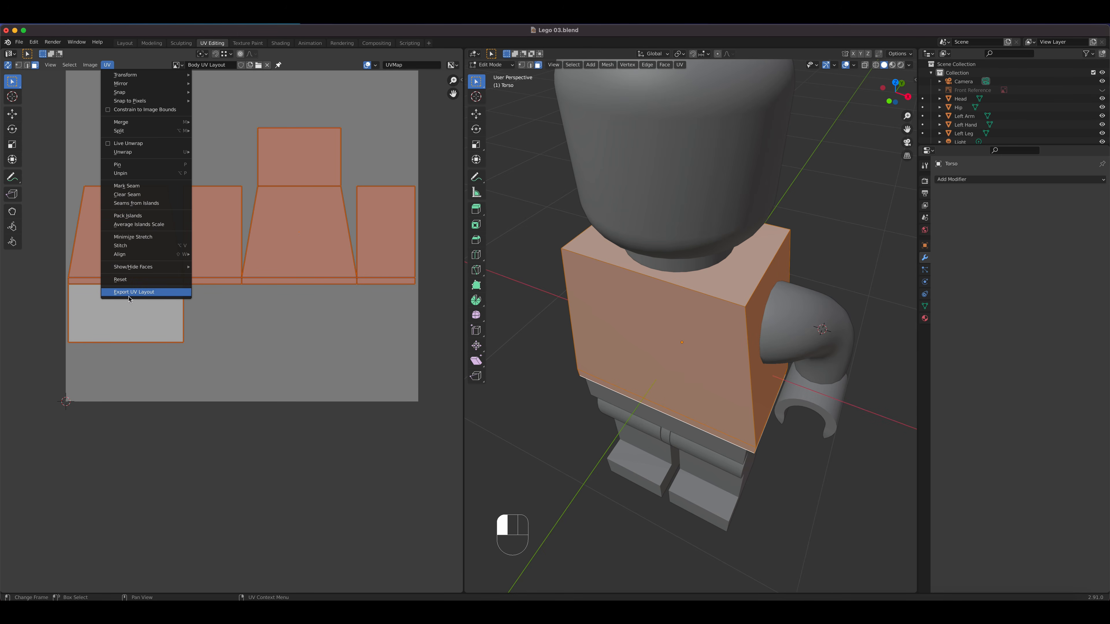
click(164, 292)
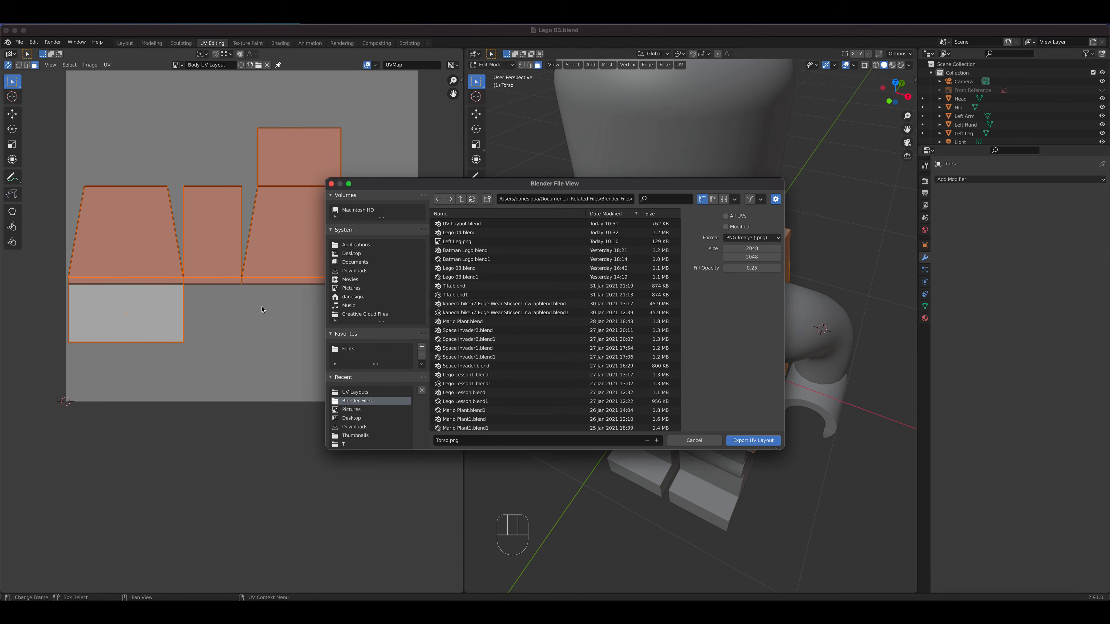
click(359, 289)
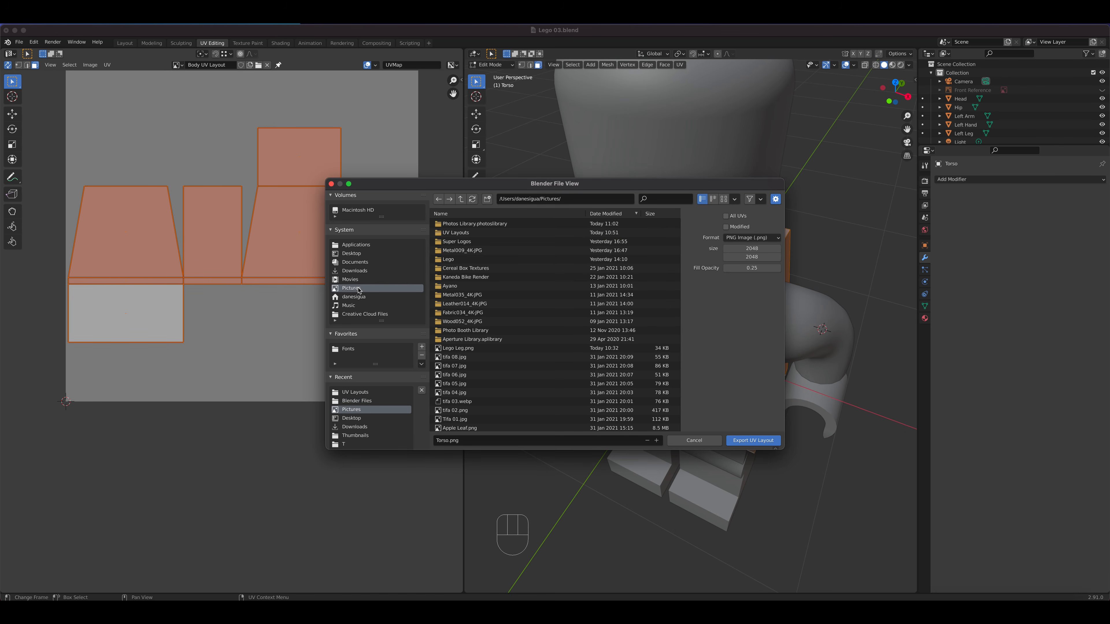
double_click(456, 233)
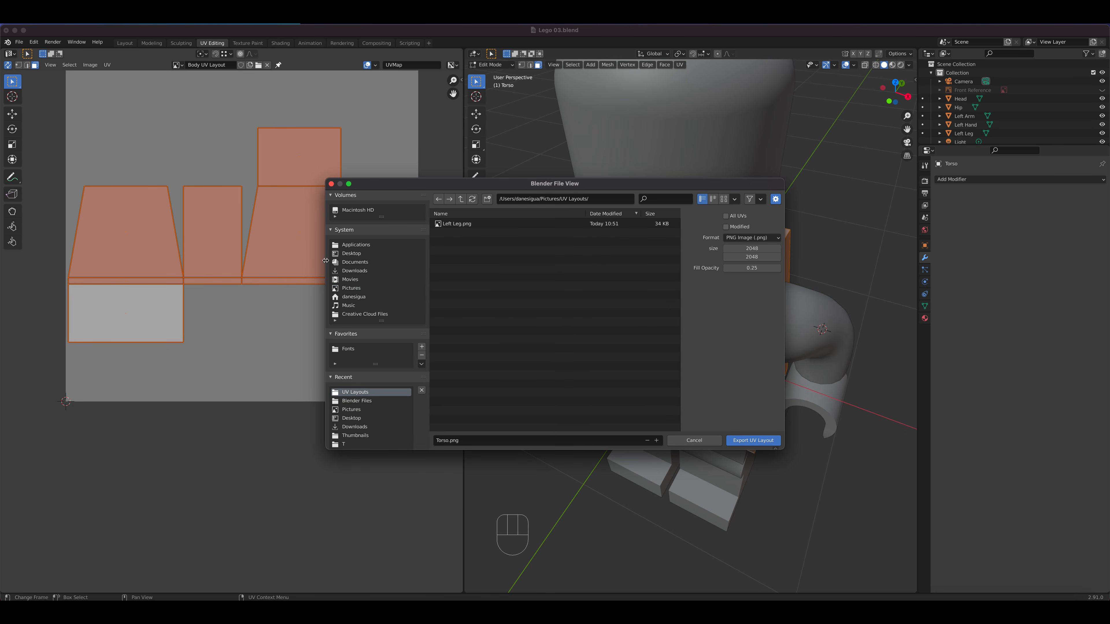
Step: Export the UV layout under the file name Body UV Layout and save the Blender file
click(450, 442)
click(449, 442)
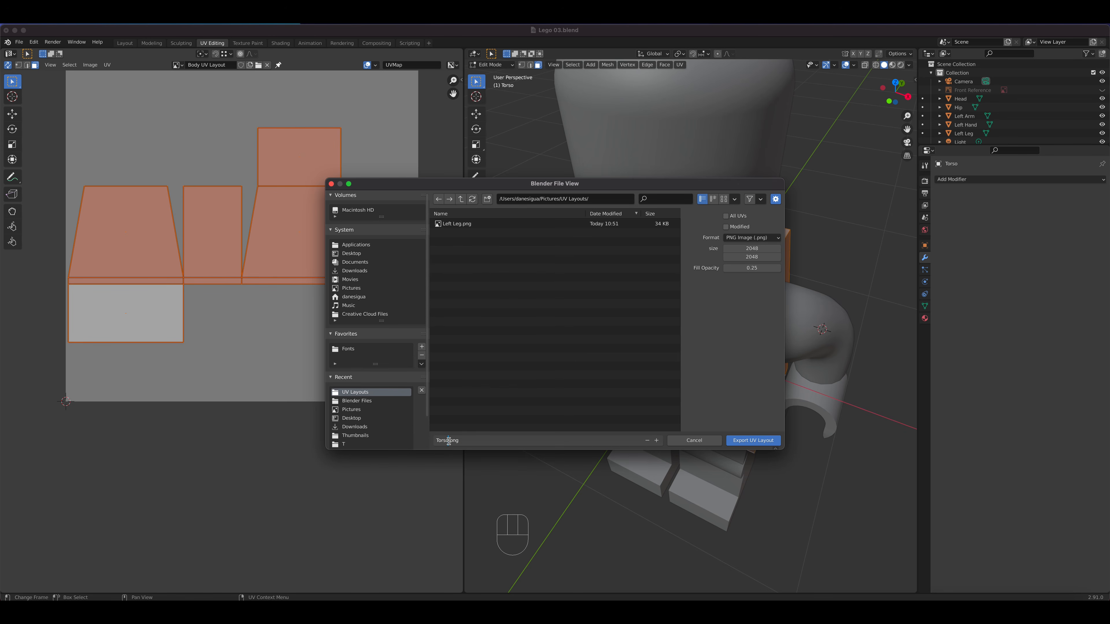
text(U)
key(BackSpace)
key(BackSpace)
key(BackSpace)
key(BackSpace)
key(BackSpace)
key(BackSpace)
key(BackSpace)
text(Bodu)
key(BackSpace)
text(y UV Layout)
click(746, 443)
click(747, 443)
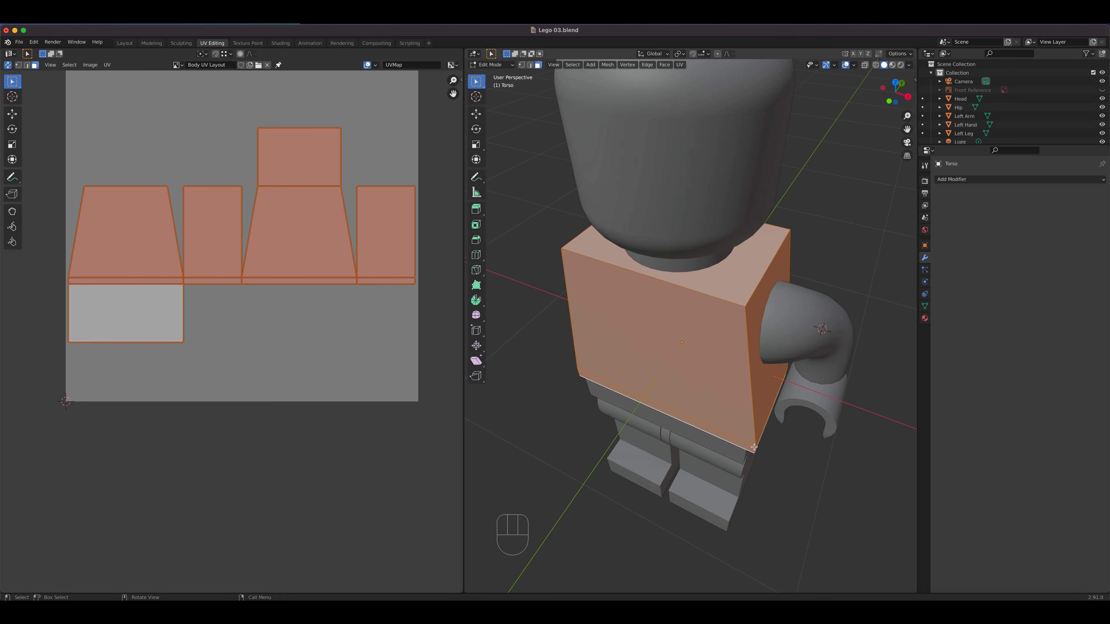
key(super+s)
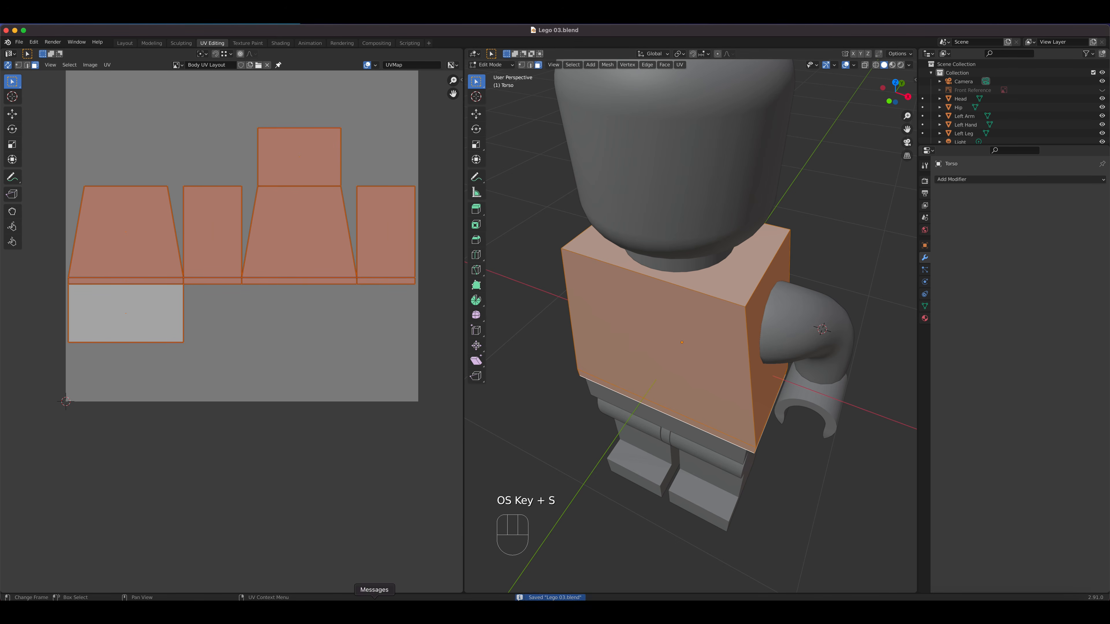
Step: Switch to Finder and preview Body UV Layout.png in the UV Layouts folder
click(37, 598)
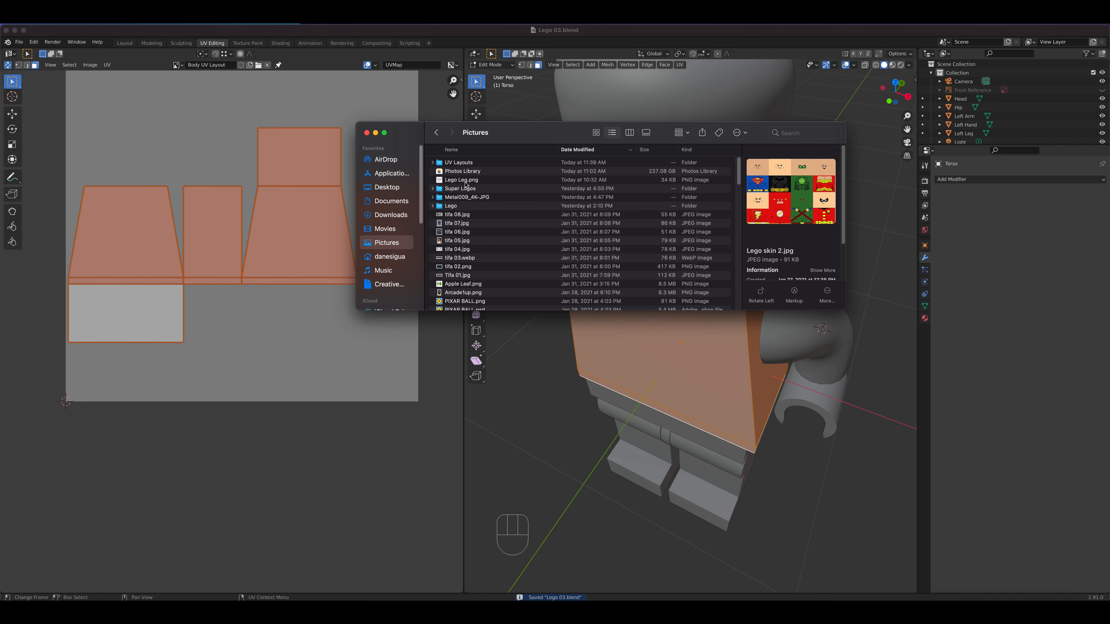
click(469, 166)
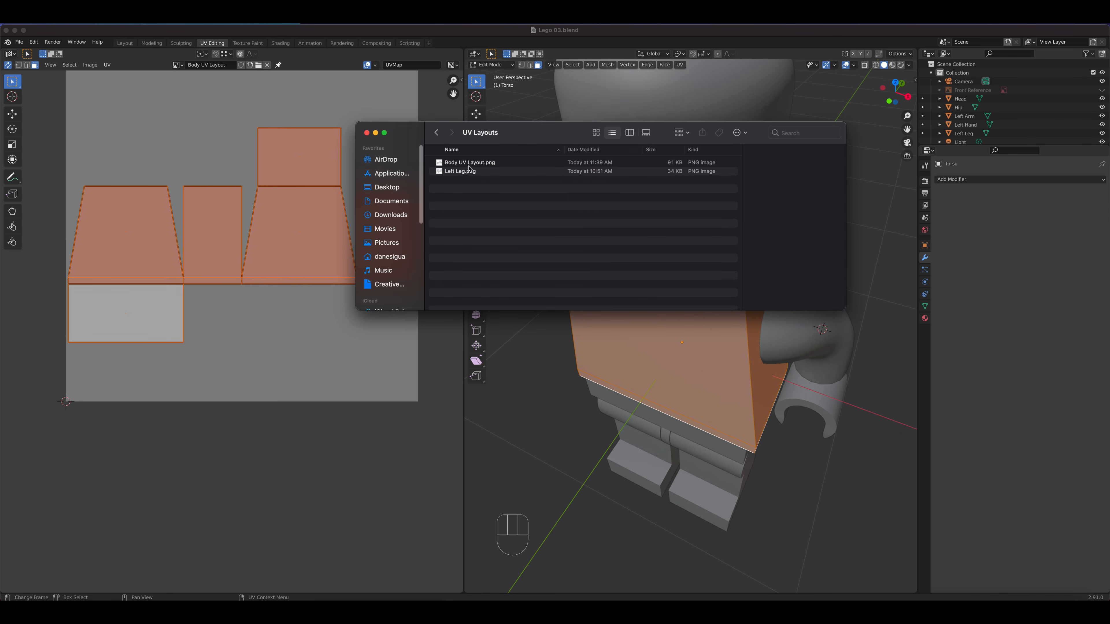
click(468, 165)
key(space)
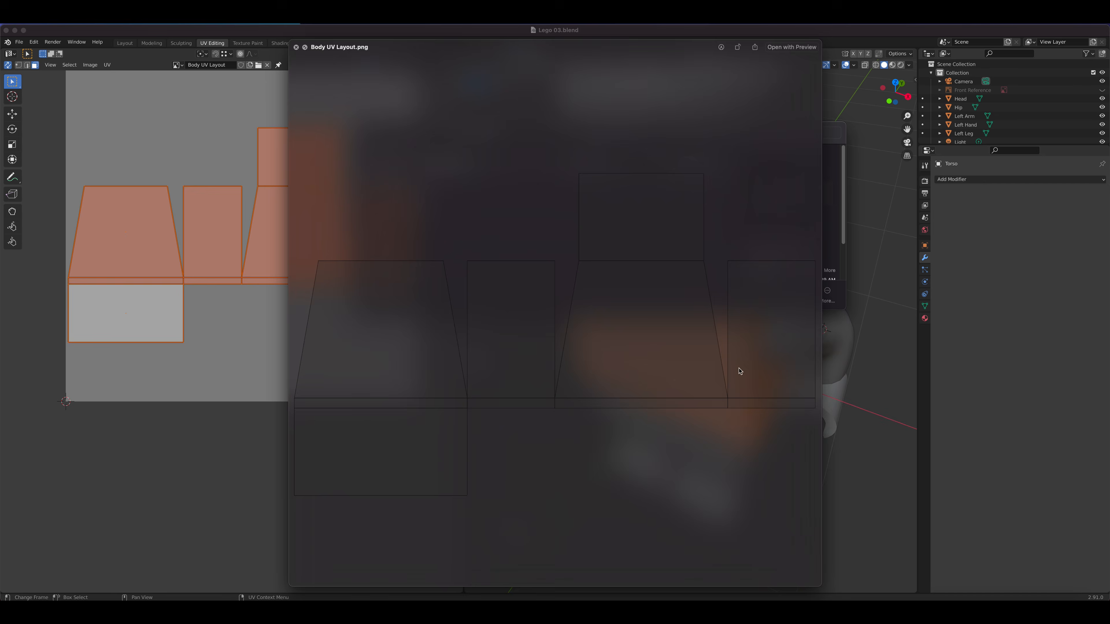
key(space)
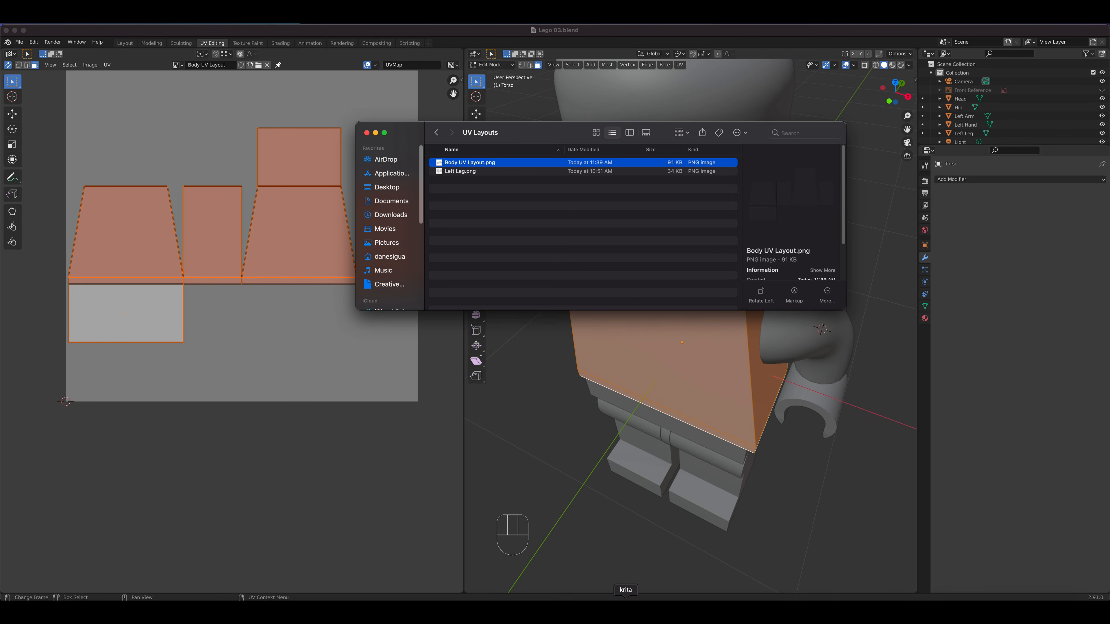
Step: Switch to Krita, open Body UV Layout.png from the UV Layouts folder, and enlarge the window
click(625, 610)
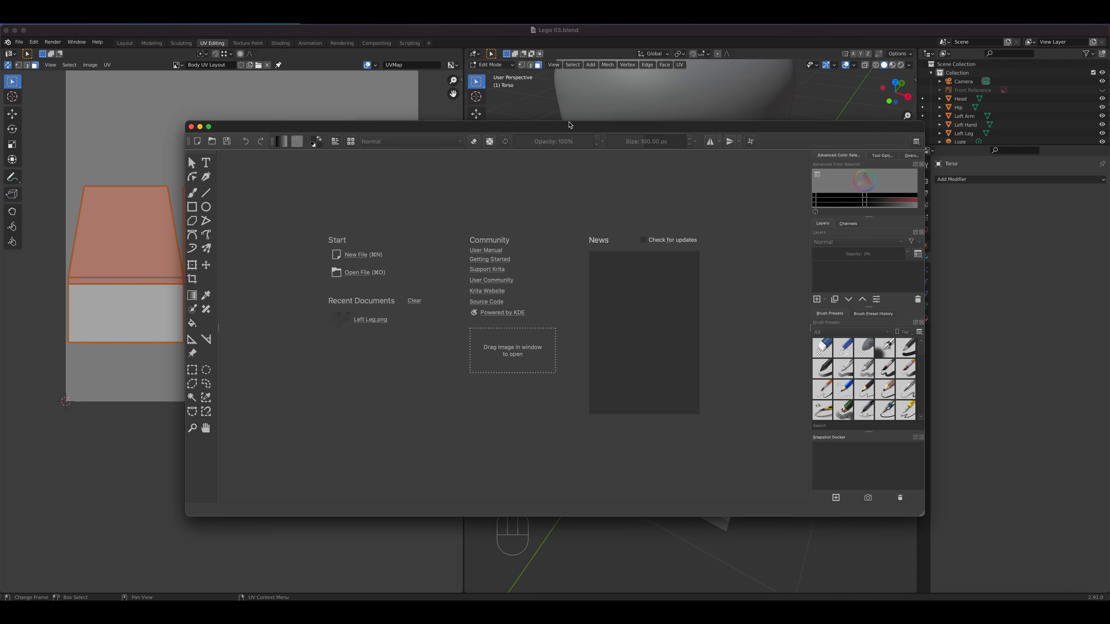
drag(568, 127, 516, 97)
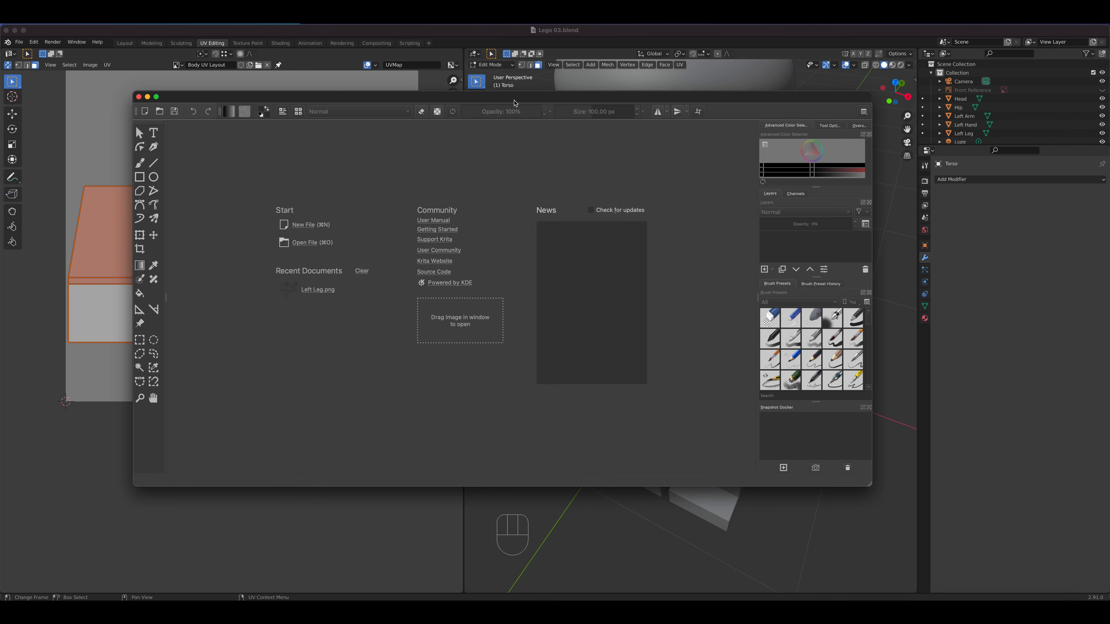
click(308, 243)
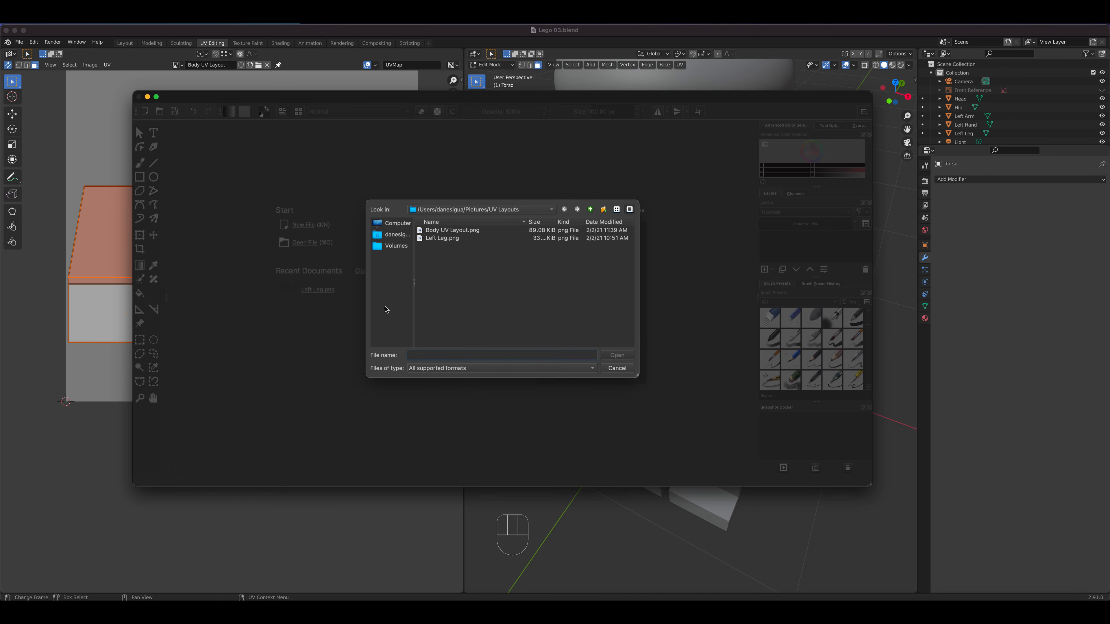
click(461, 234)
click(629, 356)
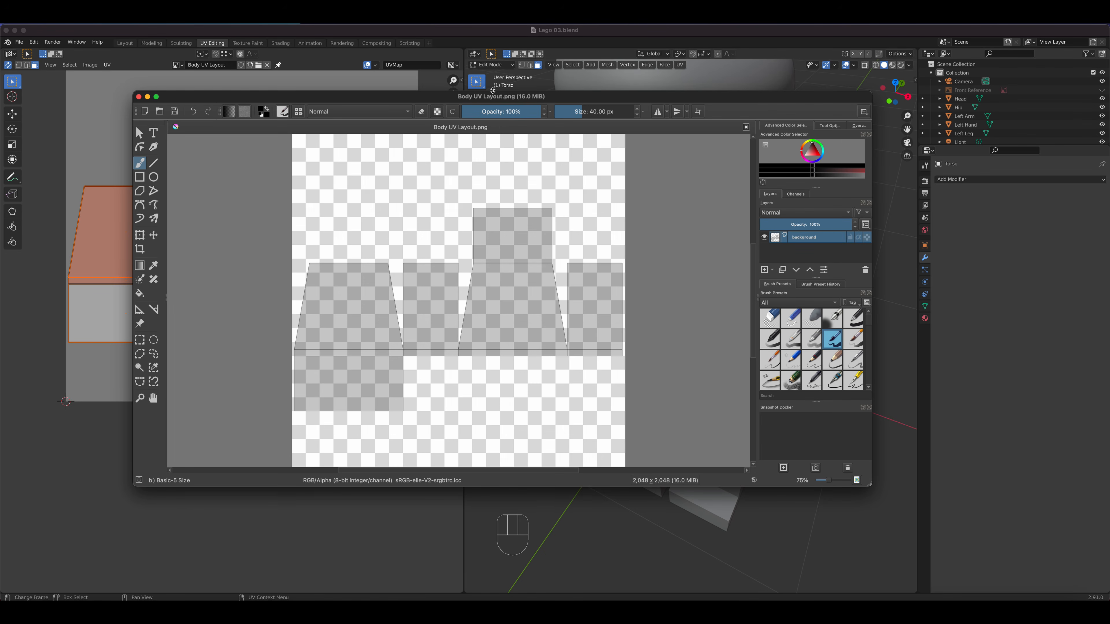
drag(492, 91, 488, 25)
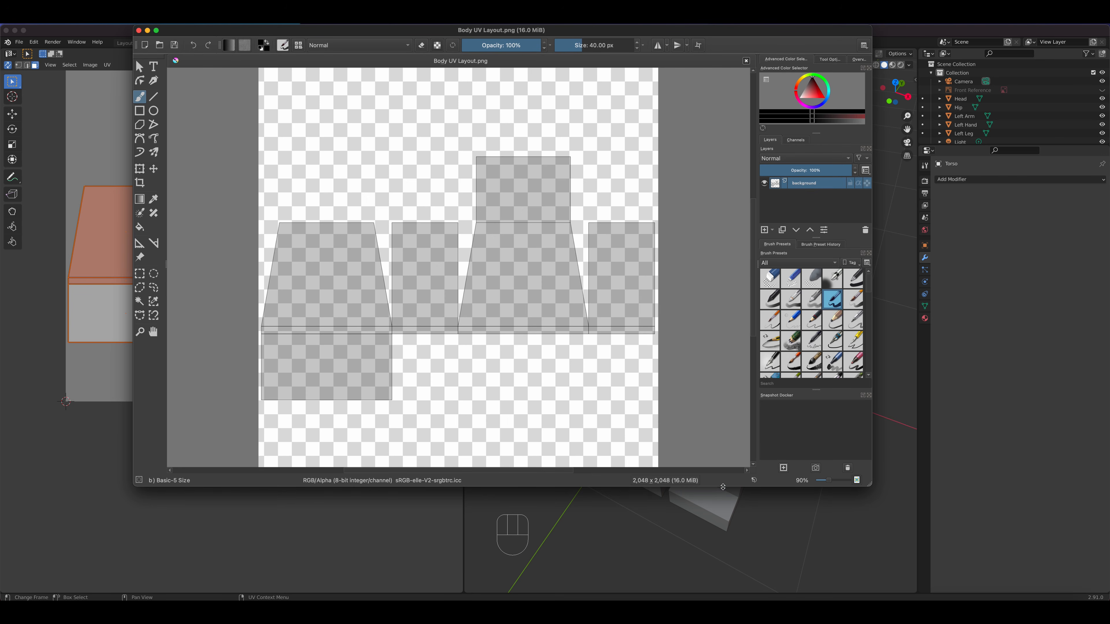
drag(723, 487, 720, 539)
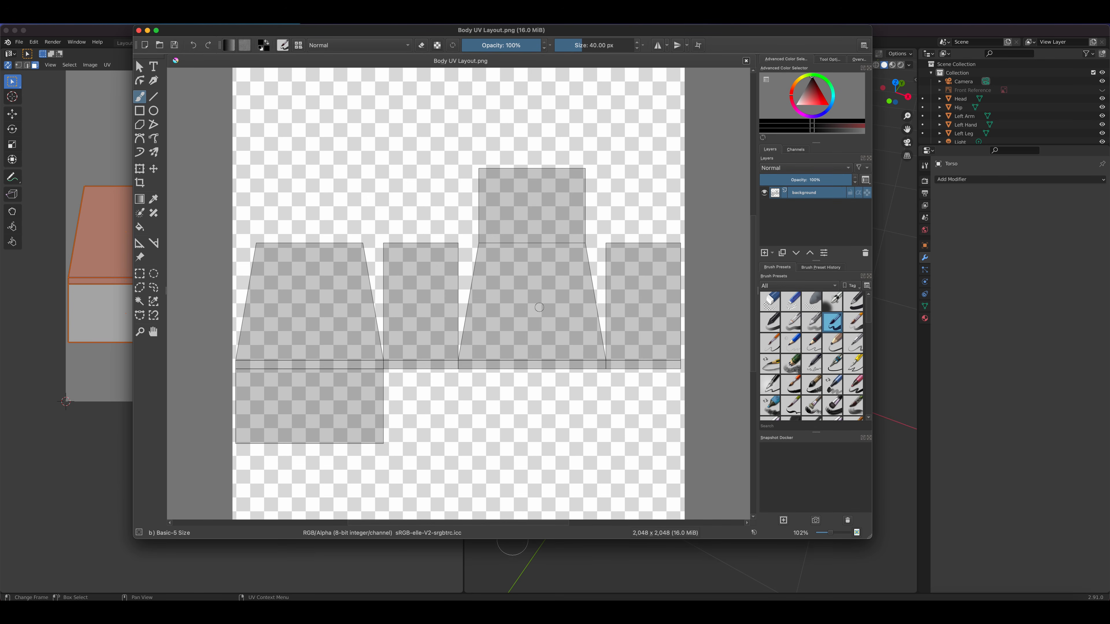
Step: Add a new paint layer above the background and fill it entirely with magenta
click(764, 253)
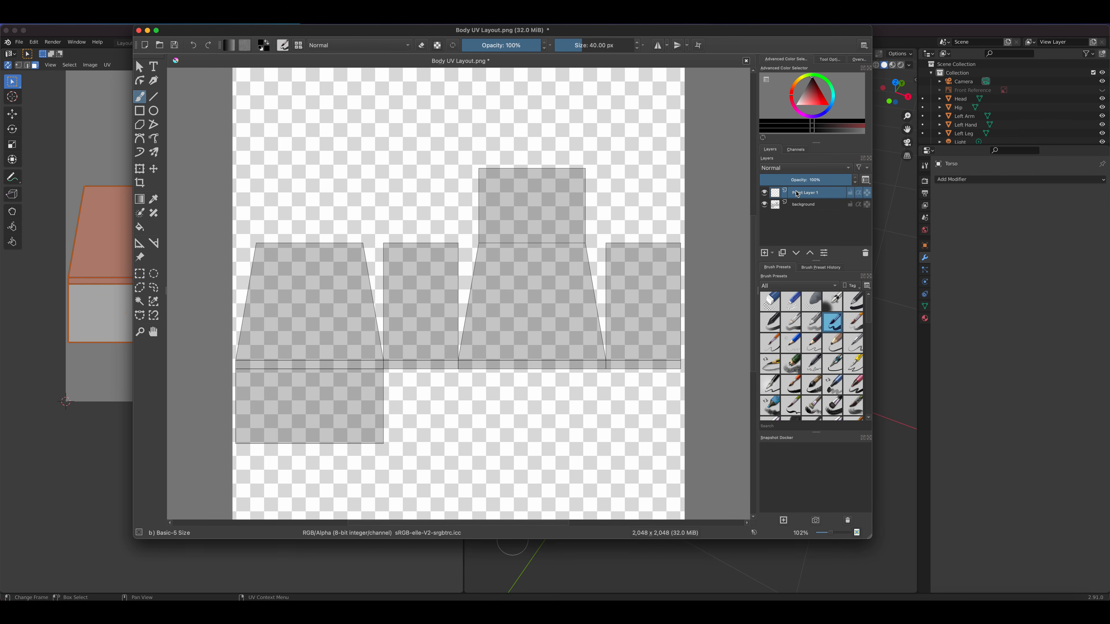
mouse_move(801, 194)
click(139, 227)
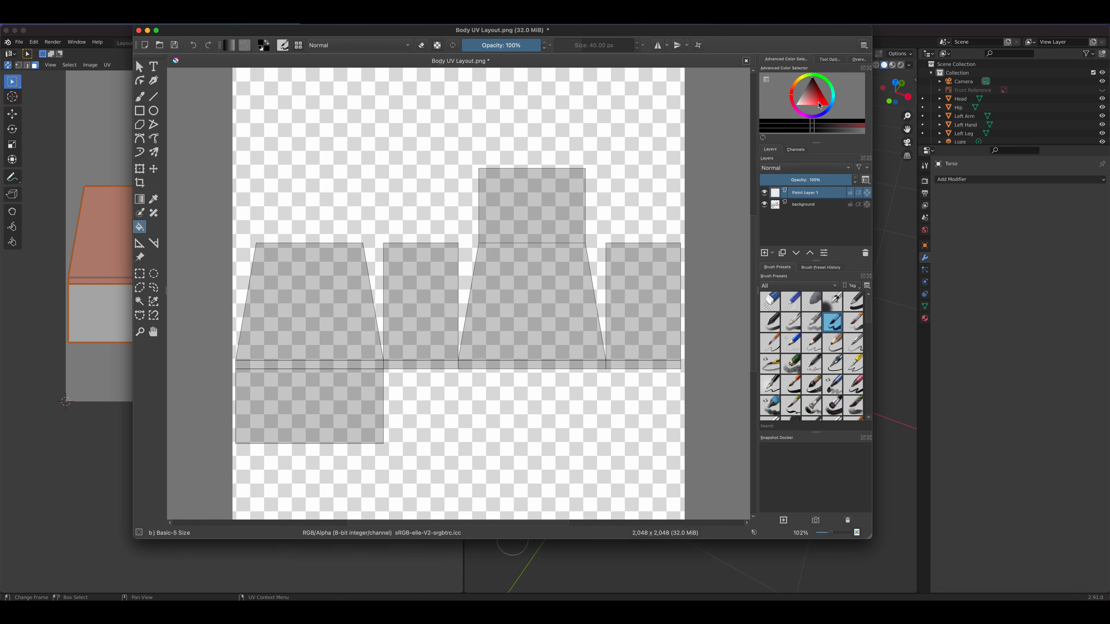
click(803, 116)
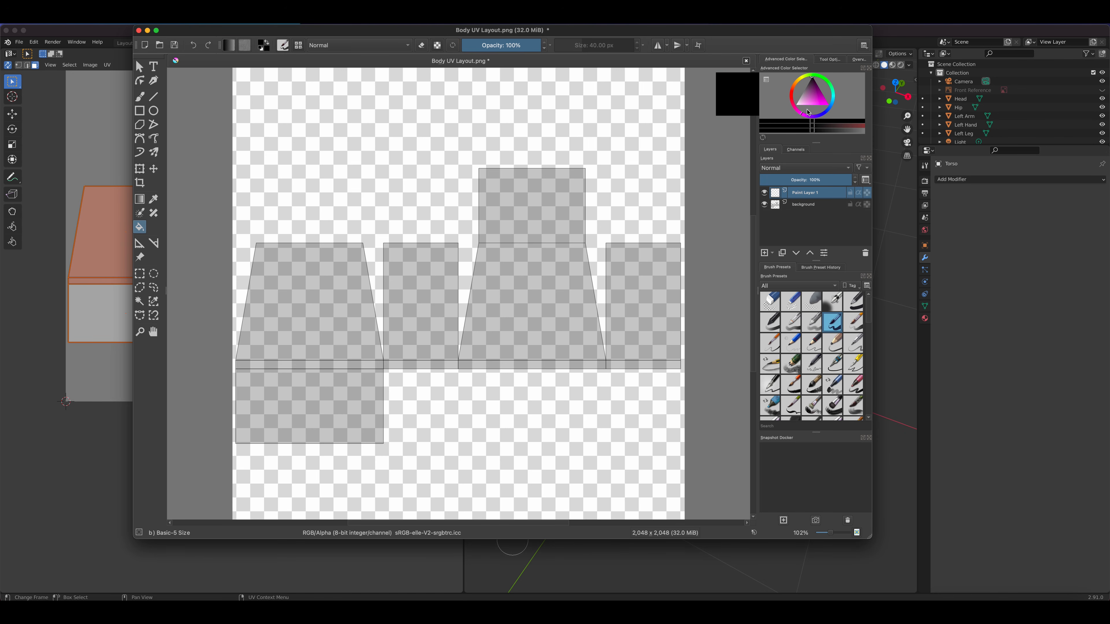
drag(822, 99, 829, 107)
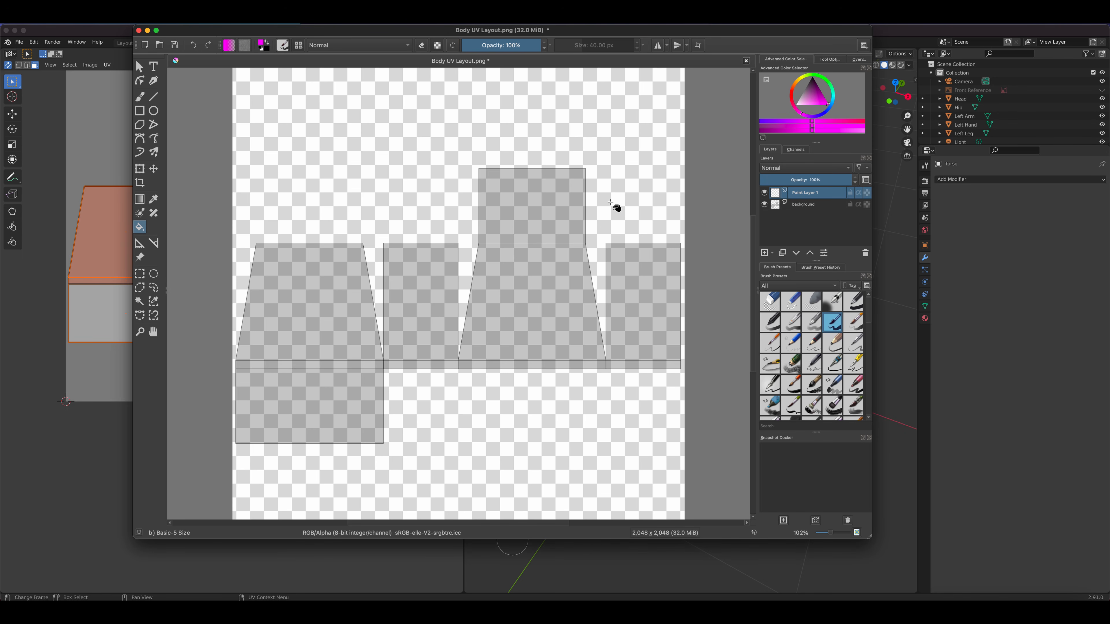
click(450, 186)
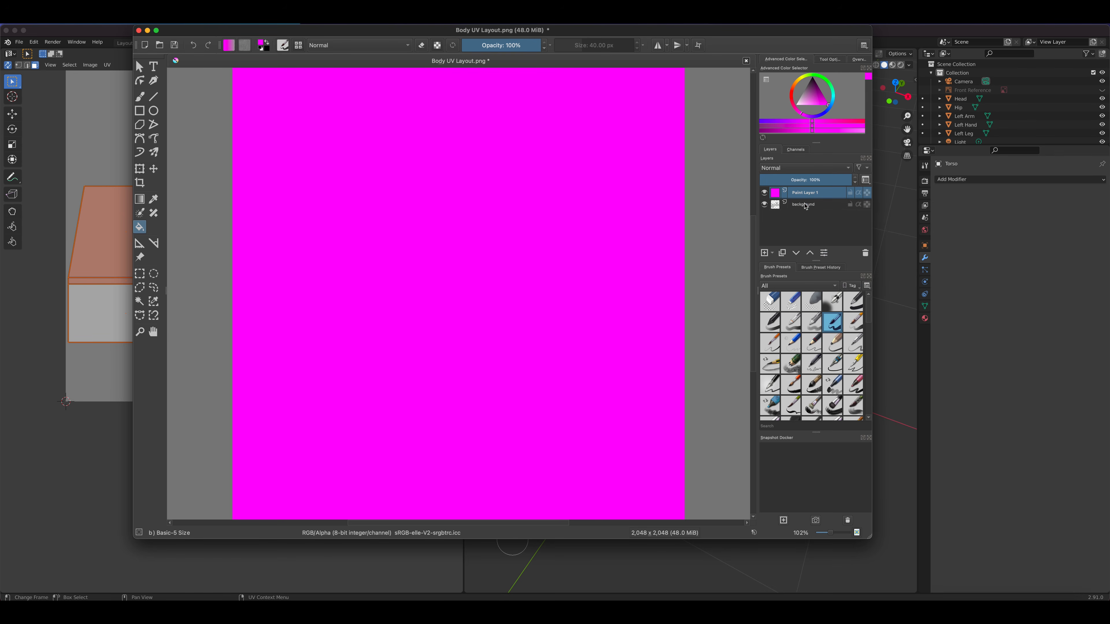
Step: Lower Paint Layer 1's opacity to 74% and outline the UV panels in green with the Pencil-6 Quick Shade brush
drag(845, 181, 828, 181)
click(141, 97)
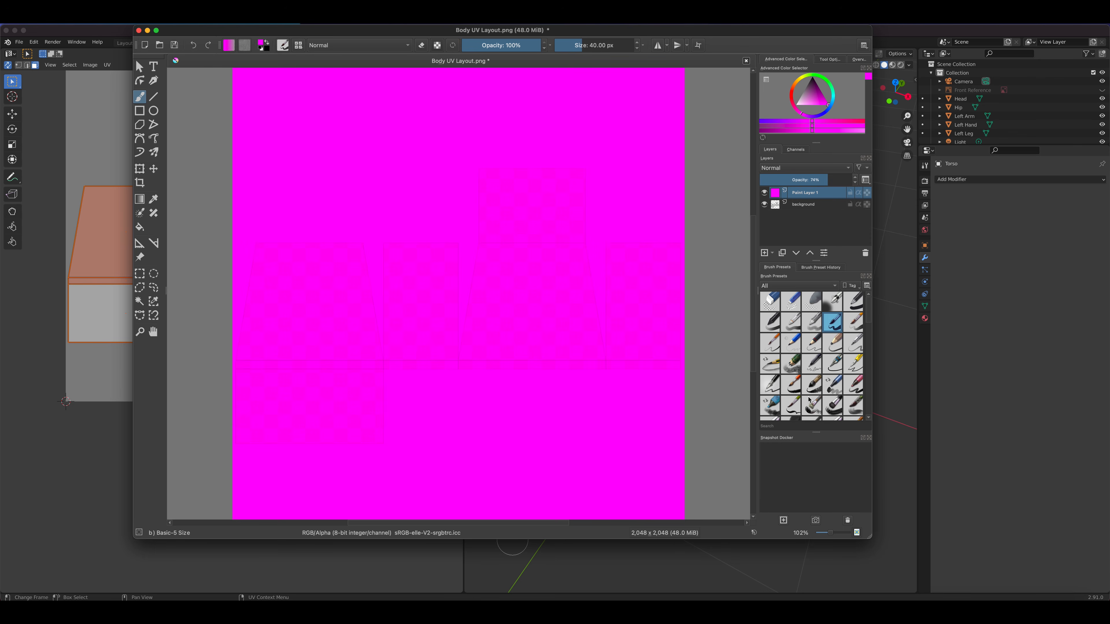
click(794, 372)
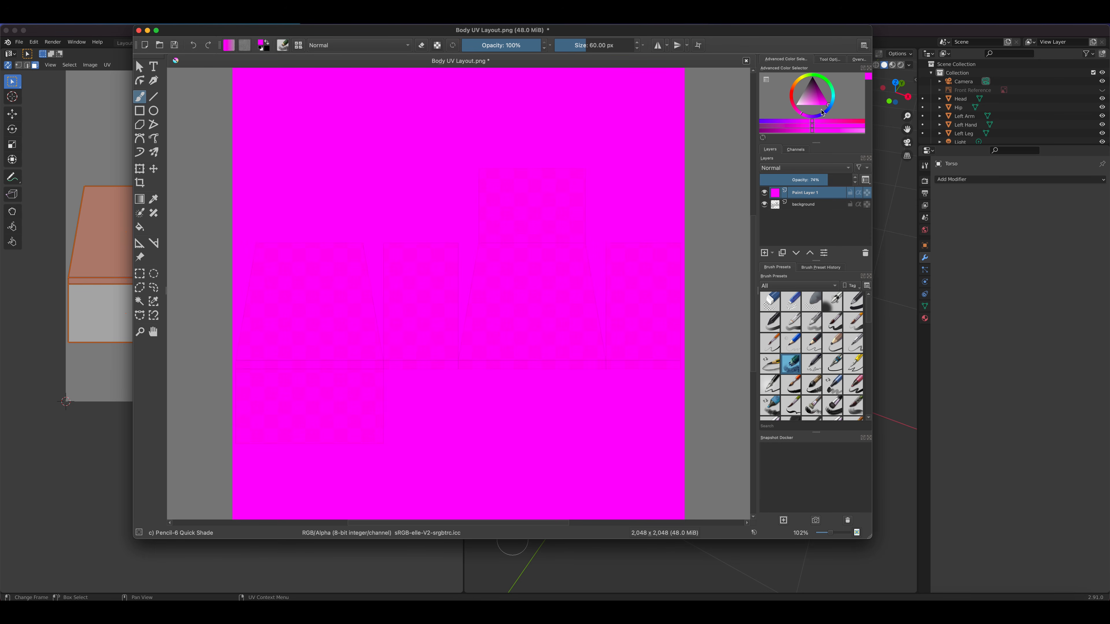
click(825, 81)
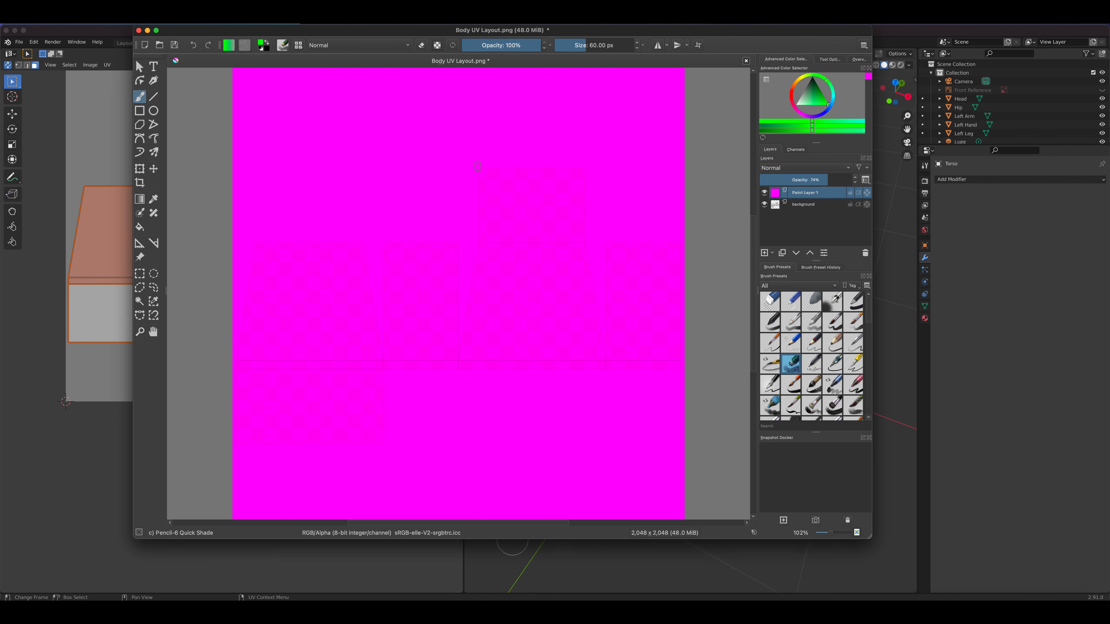
mouse_move(477, 166)
mouse_down()
mouse_move(478, 246)
mouse_move(585, 243)
mouse_move(585, 167)
mouse_move(474, 167)
mouse_move(516, 165)
mouse_up()
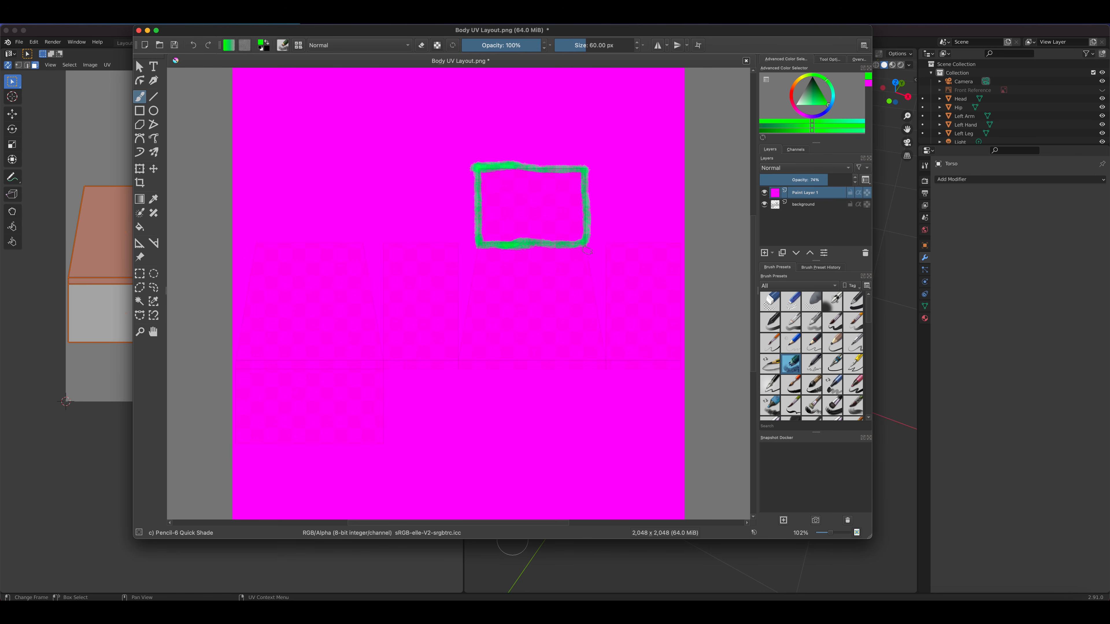
drag(584, 242, 607, 373)
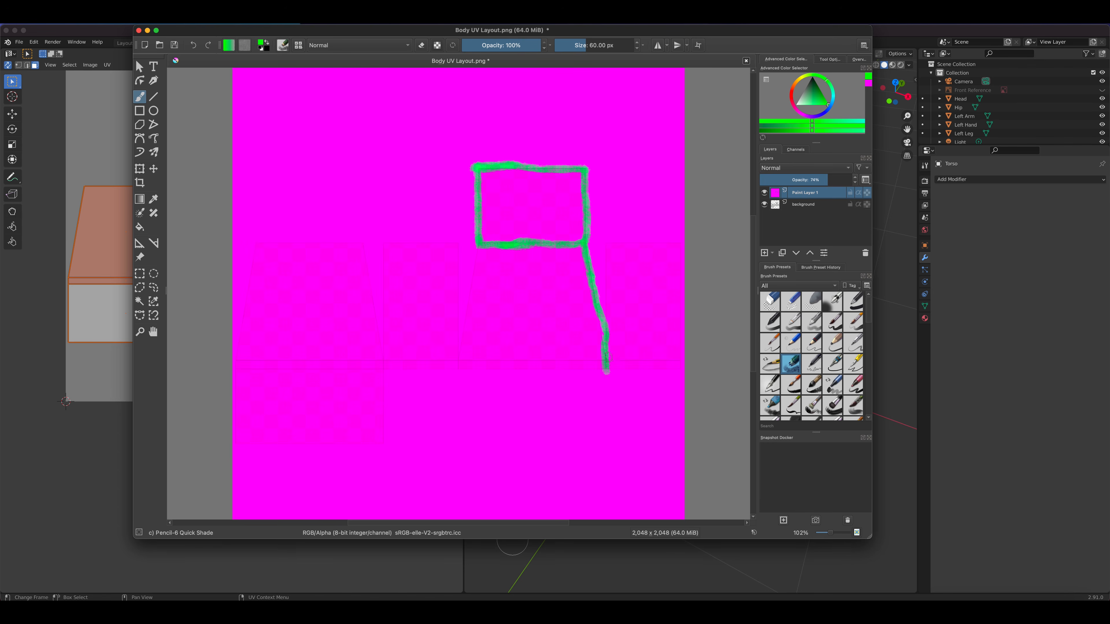
mouse_move(608, 320)
mouse_down()
mouse_move(606, 240)
mouse_move(682, 244)
mouse_move(683, 363)
mouse_move(465, 370)
mouse_up()
Step: Letter the UV panels F, L, R, K, B and T in green, and set the layer's opacity back to 100%
drag(512, 273, 510, 333)
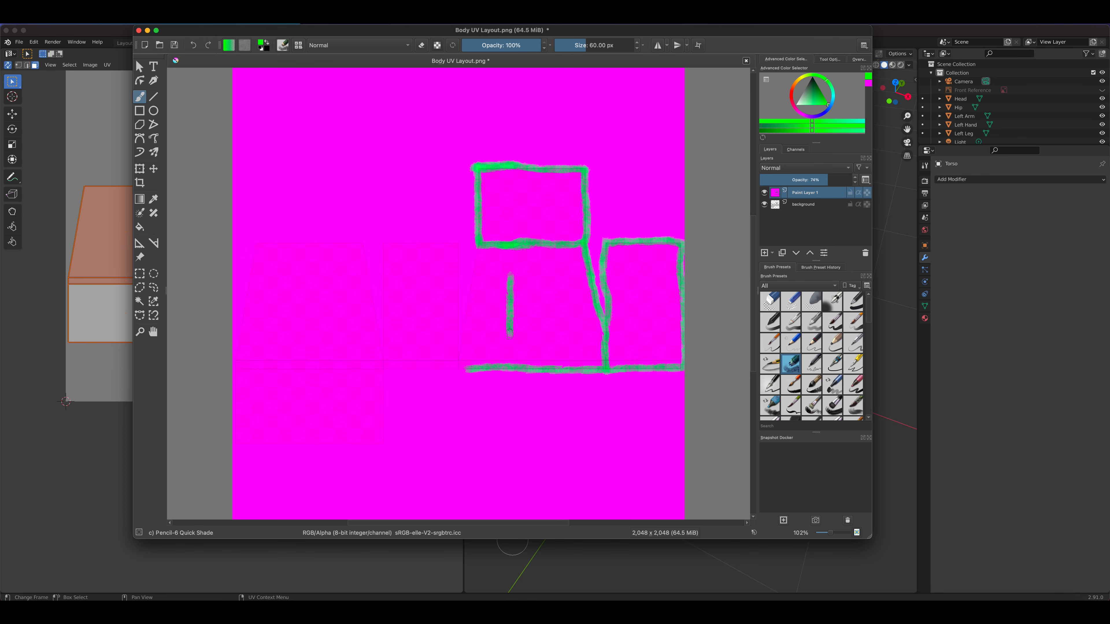
mouse_move(511, 285)
mouse_down()
mouse_move(555, 286)
mouse_move(542, 307)
mouse_up()
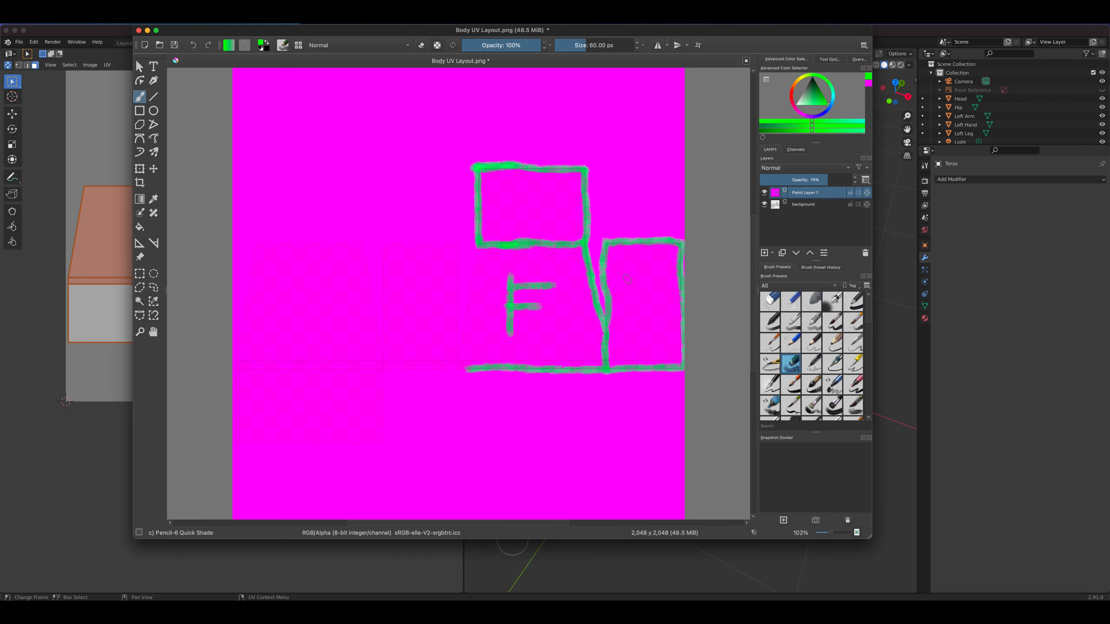
mouse_move(627, 279)
mouse_down()
mouse_move(627, 329)
mouse_move(652, 333)
mouse_up()
mouse_move(404, 292)
mouse_down()
mouse_move(401, 333)
mouse_move(416, 289)
mouse_move(404, 306)
mouse_move(423, 337)
mouse_up()
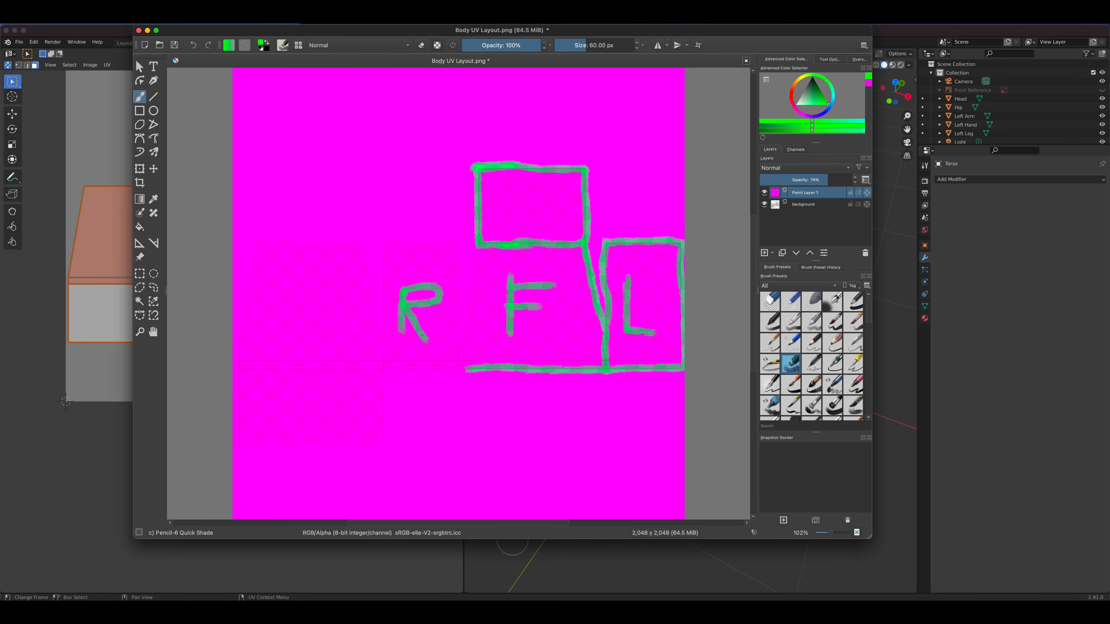
drag(288, 283, 289, 345)
mouse_move(324, 289)
mouse_down()
mouse_move(289, 312)
mouse_move(322, 337)
mouse_up()
mouse_move(283, 388)
mouse_down()
mouse_move(283, 432)
mouse_move(318, 395)
mouse_move(312, 413)
mouse_move(273, 422)
mouse_up()
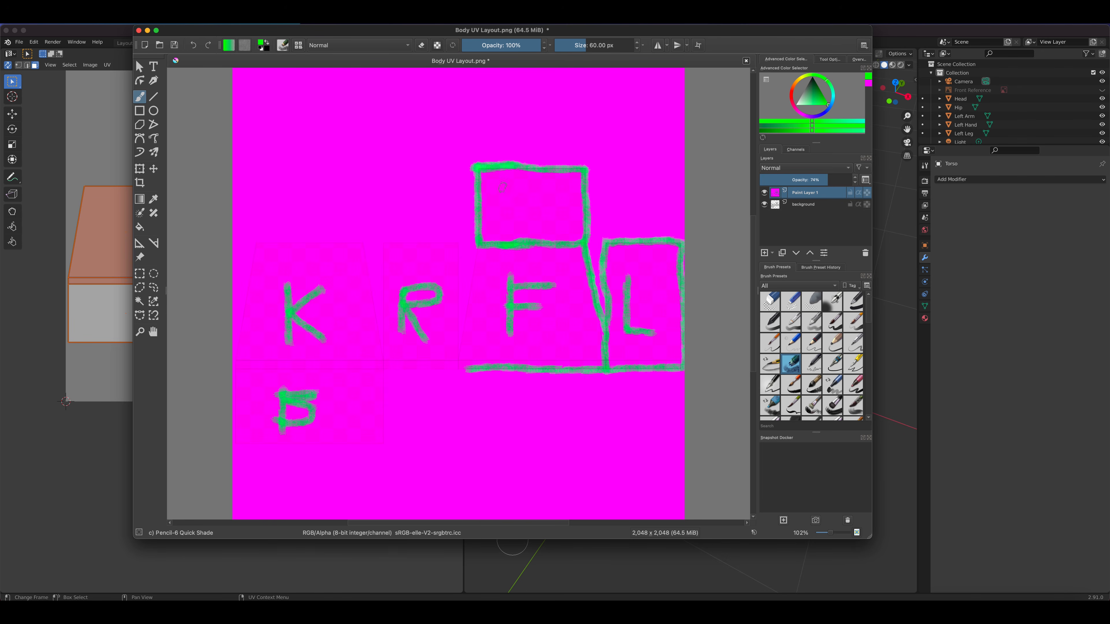
mouse_move(508, 188)
mouse_down()
mouse_move(551, 190)
mouse_move(525, 240)
mouse_up()
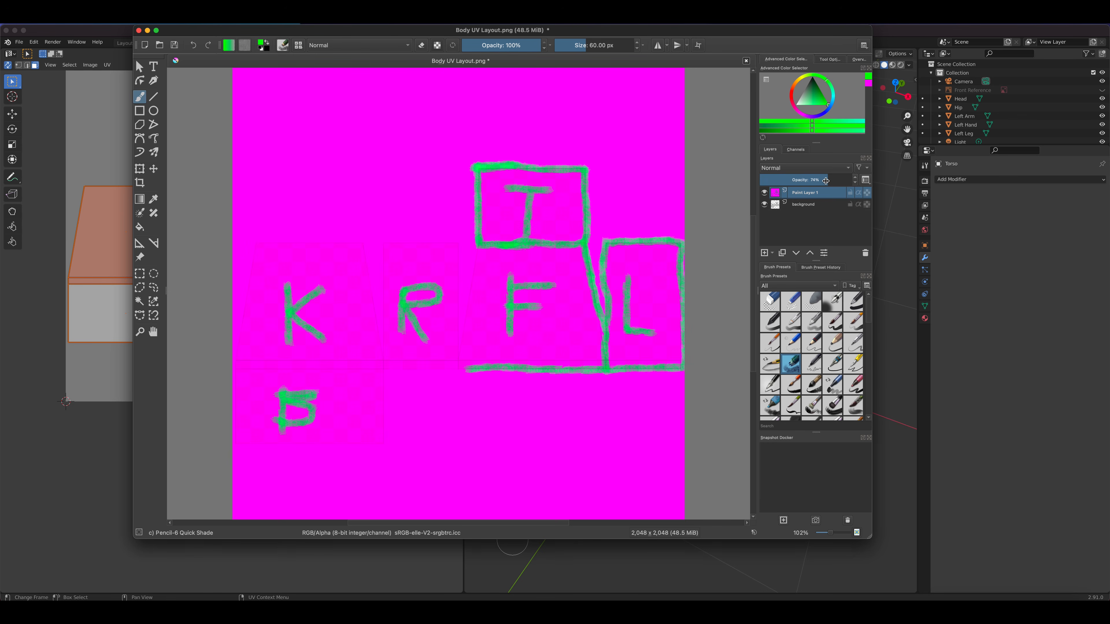
drag(825, 181, 877, 184)
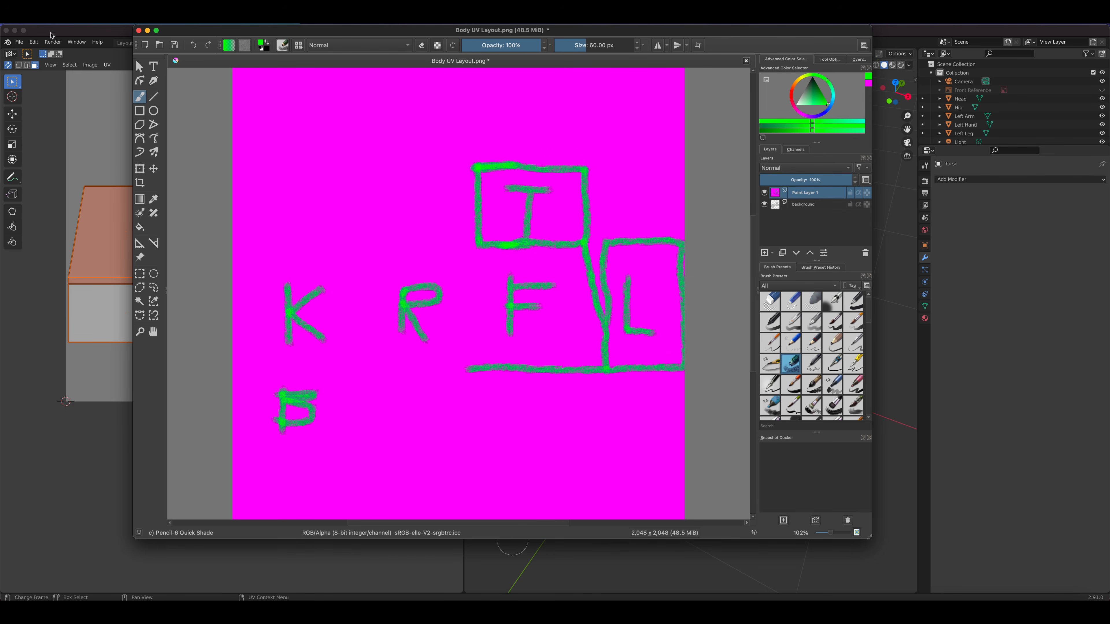
Step: Save the painted image as Body UV Layout Texture.png with PNG compression 3, dismissing Blender's problem report
click(51, 23)
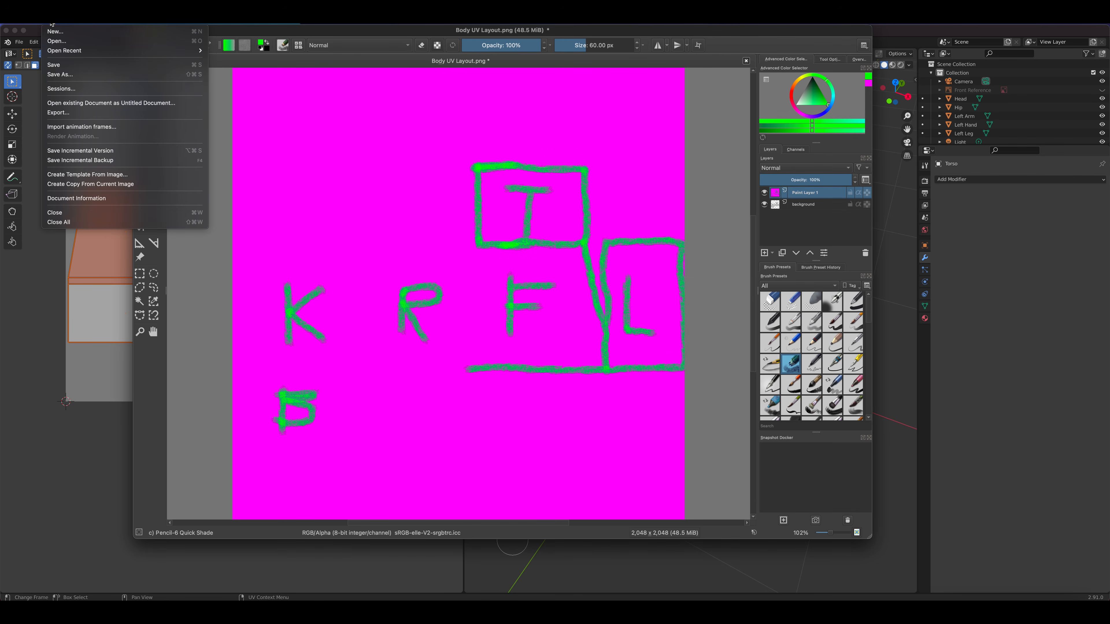
click(66, 75)
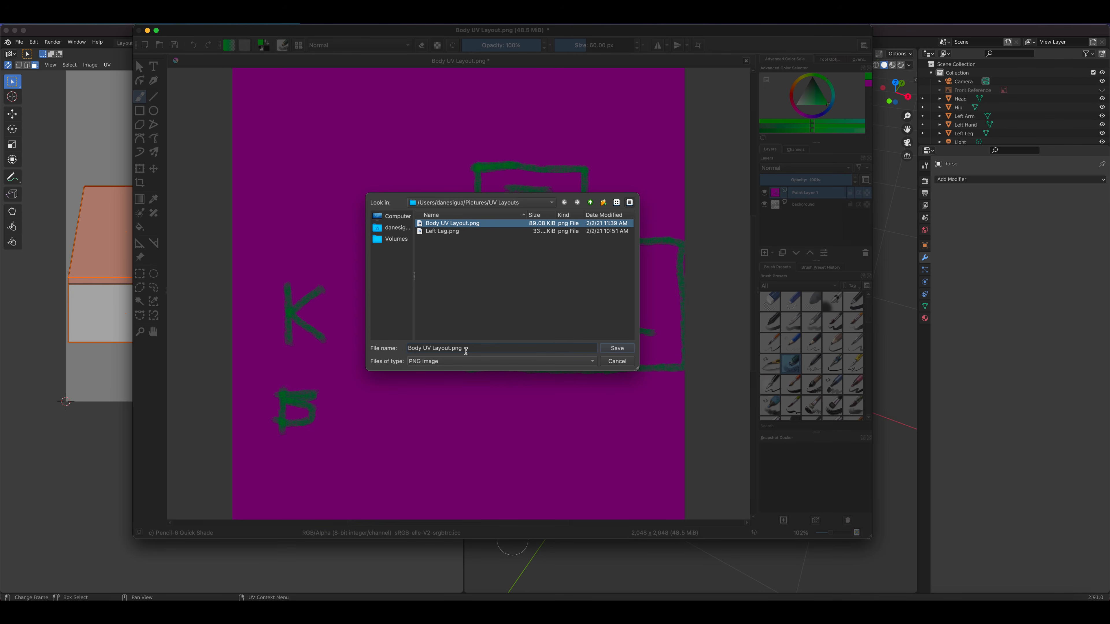
text(Textu)
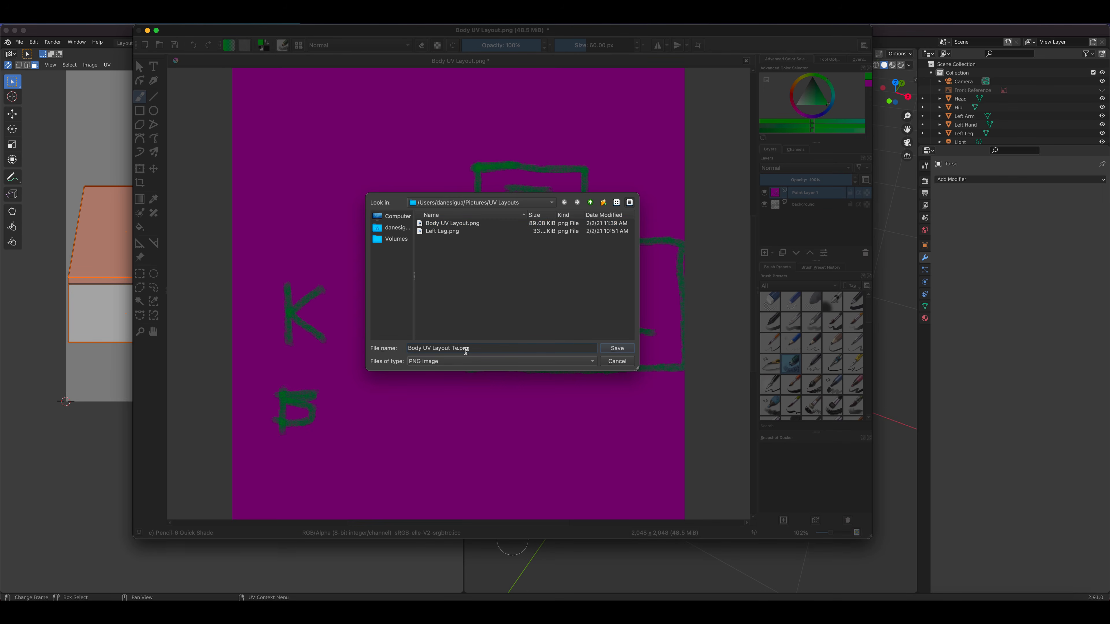
text(re)
click(633, 349)
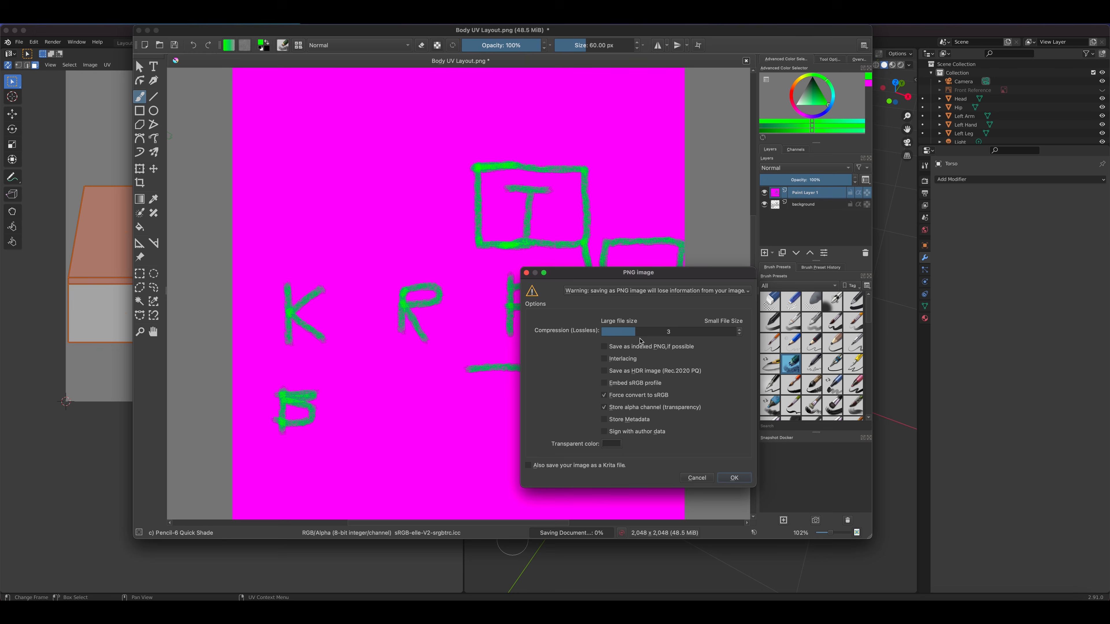
mouse_move(635, 332)
mouse_down()
mouse_move(746, 336)
mouse_move(603, 334)
mouse_move(655, 335)
mouse_move(642, 336)
mouse_up()
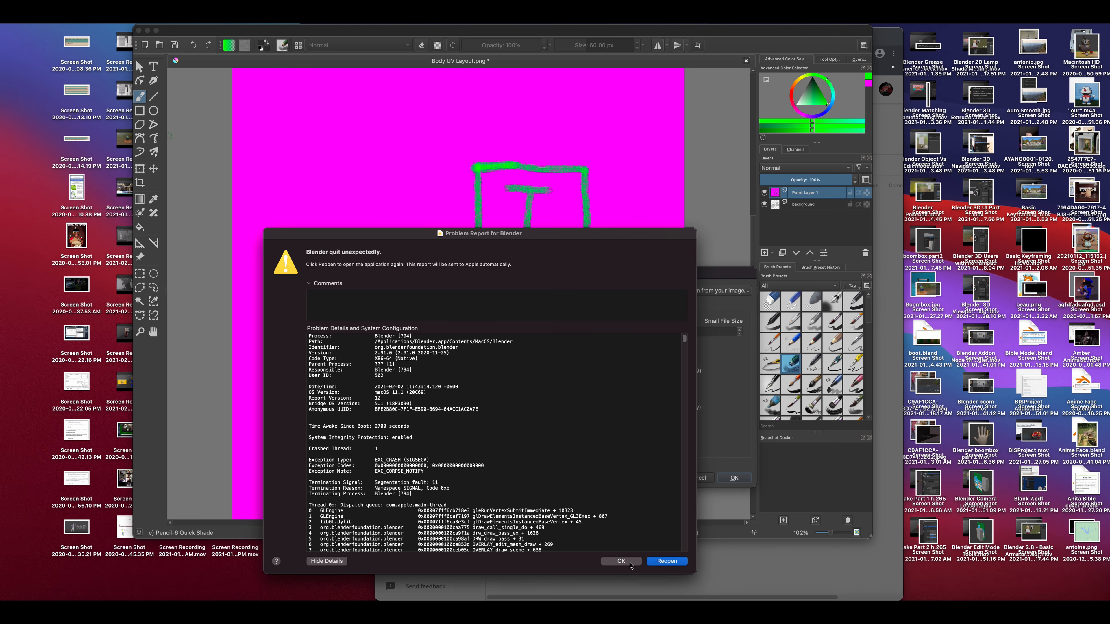
click(621, 562)
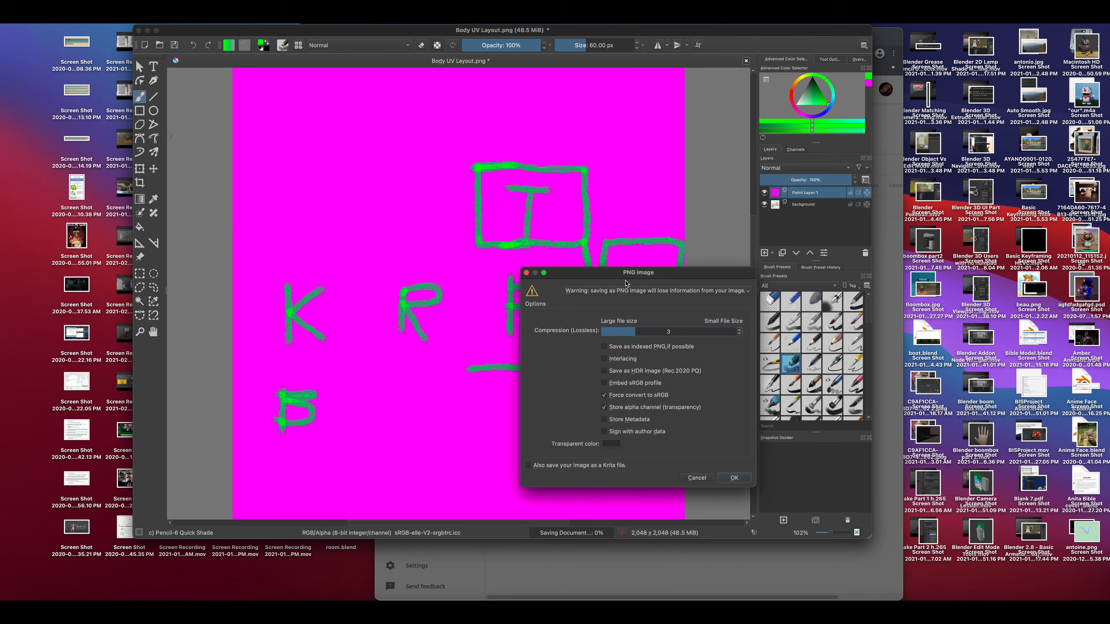
click(734, 477)
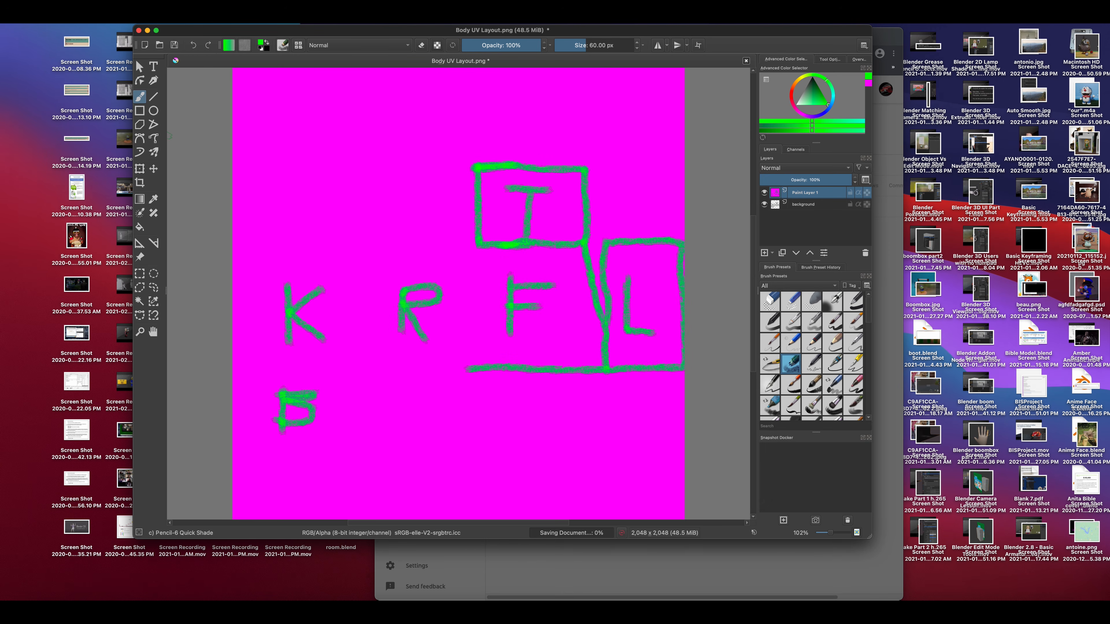
Step: Relaunch Blender and try to recover the last session
click(682, 611)
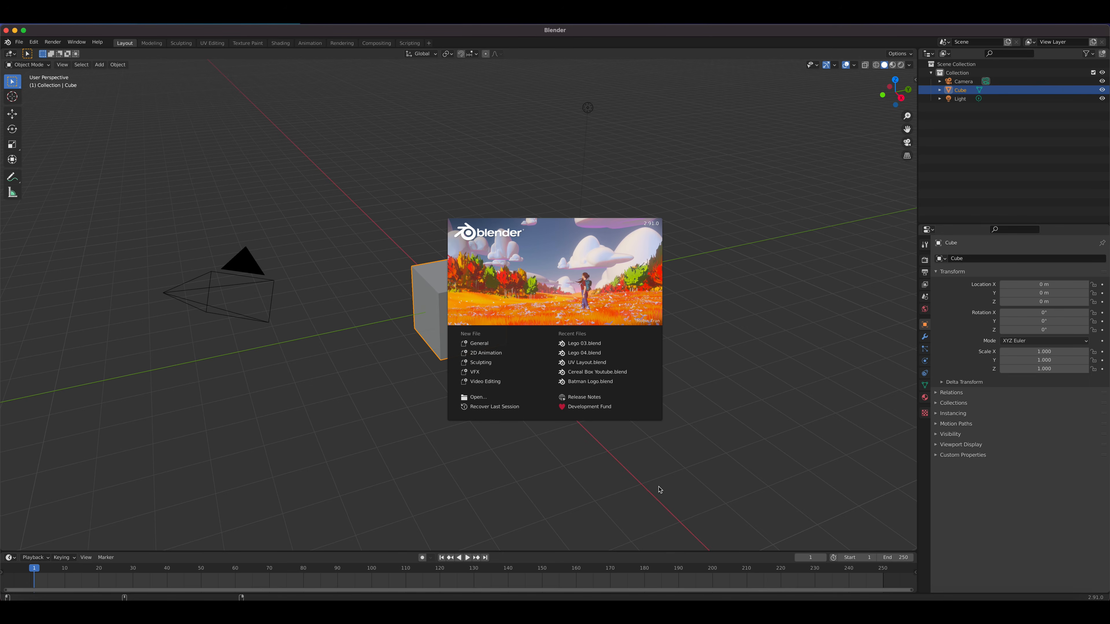
click(20, 41)
click(19, 42)
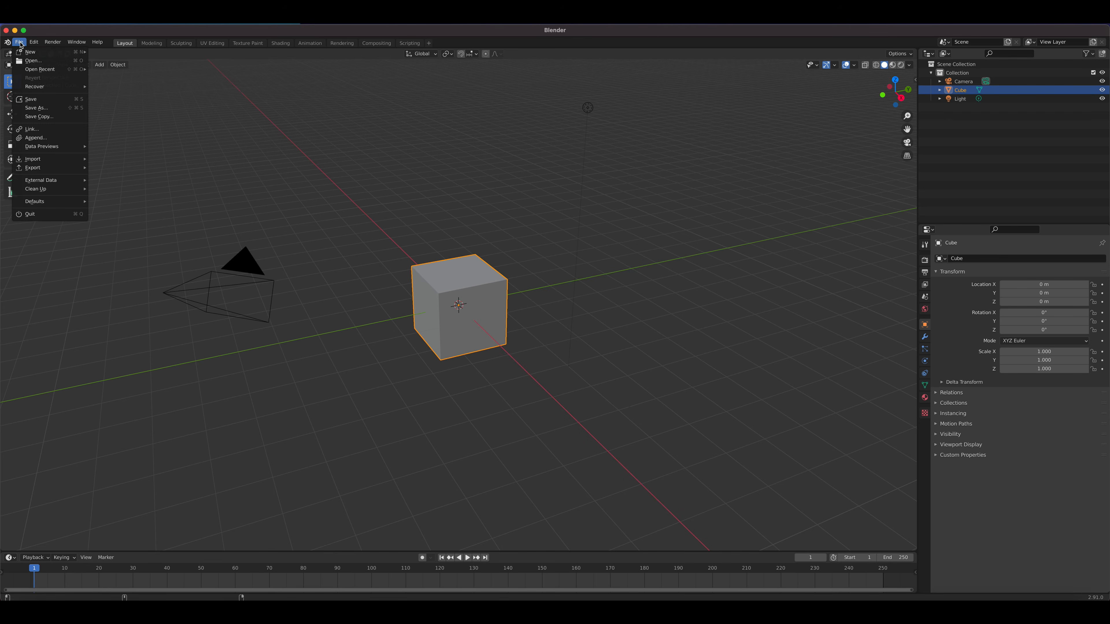
mouse_move(59, 87)
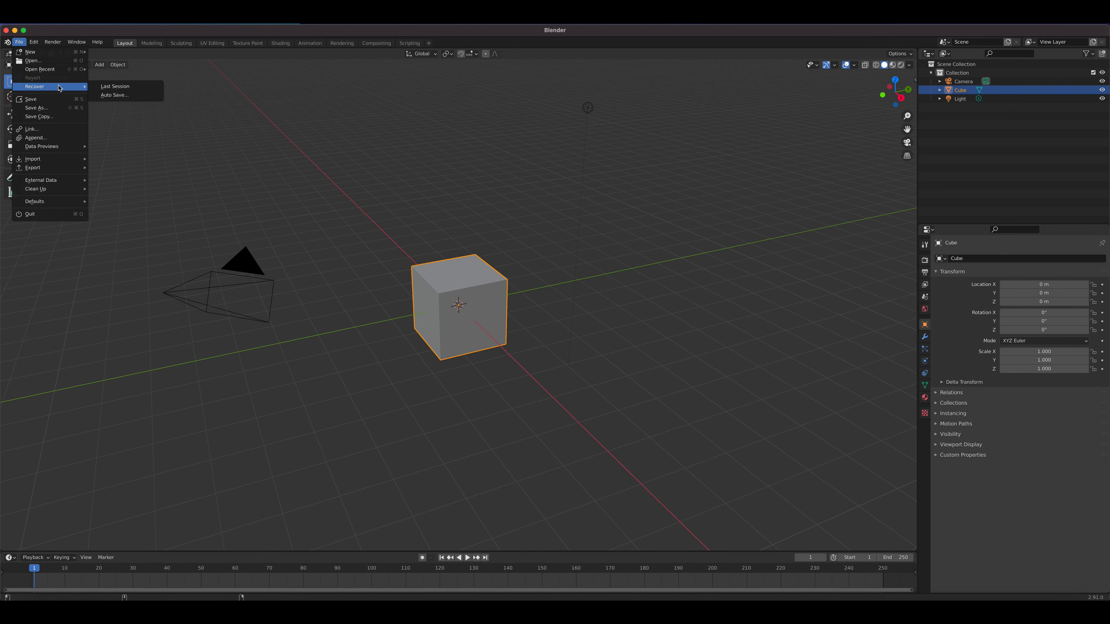
click(113, 87)
click(113, 87)
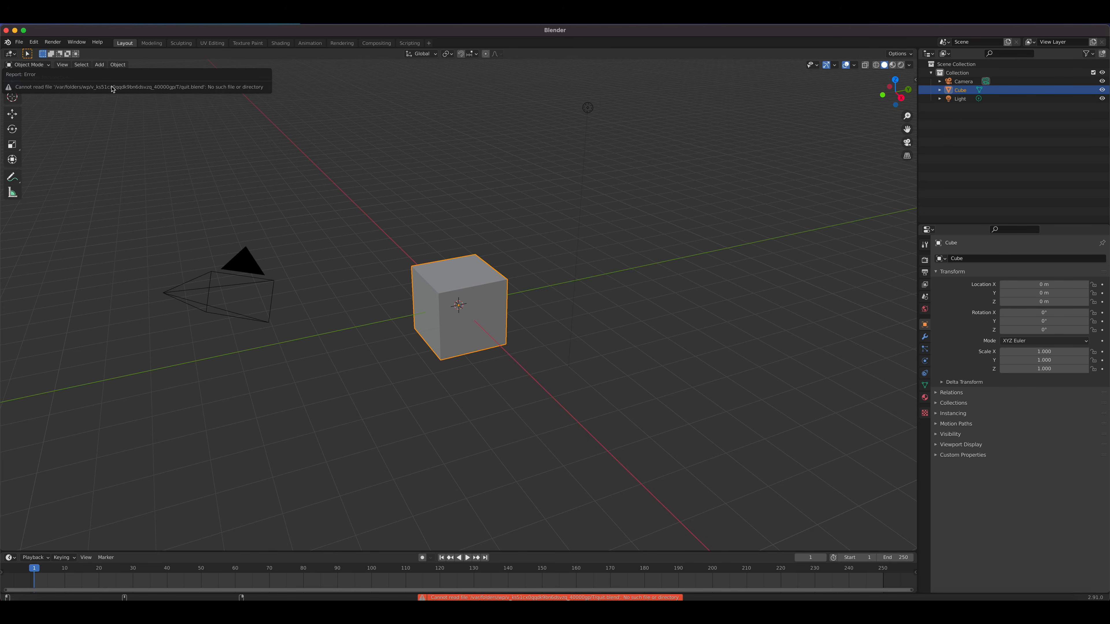
Step: Recover the auto-saved Lego 03 file and check the torso's UV layout in Edit Mode
click(20, 42)
mouse_move(37, 90)
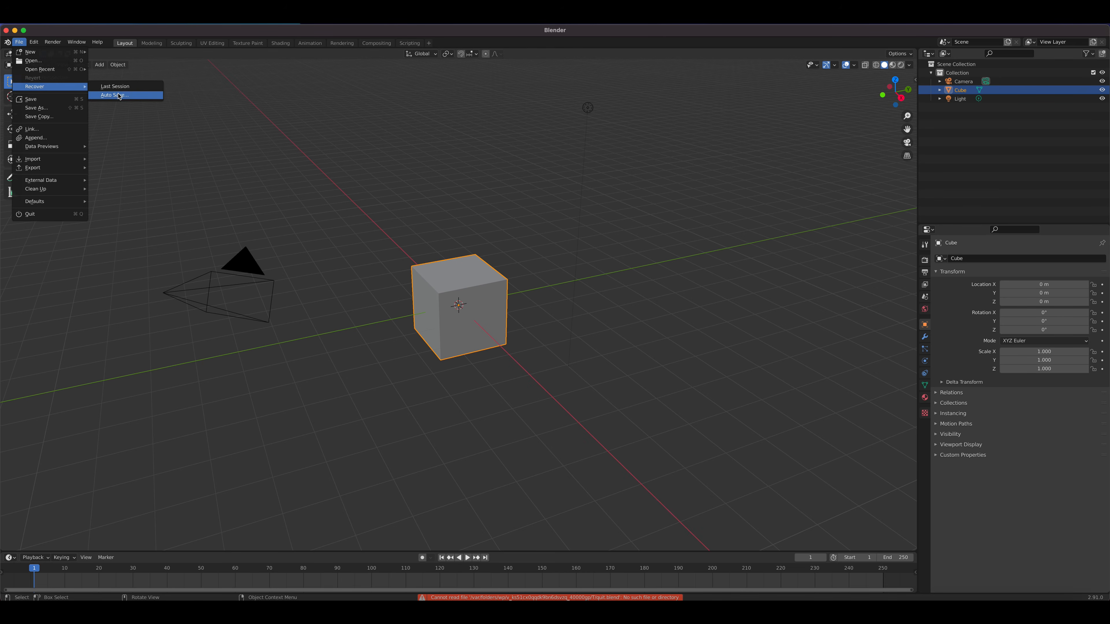
click(119, 95)
double_click(458, 224)
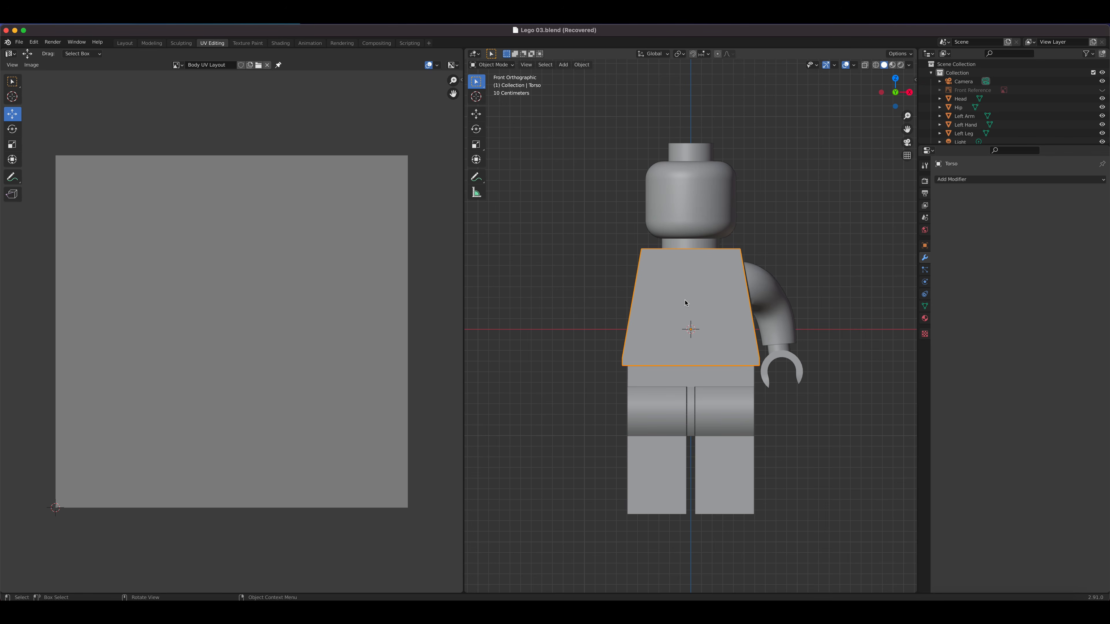
key(Tab)
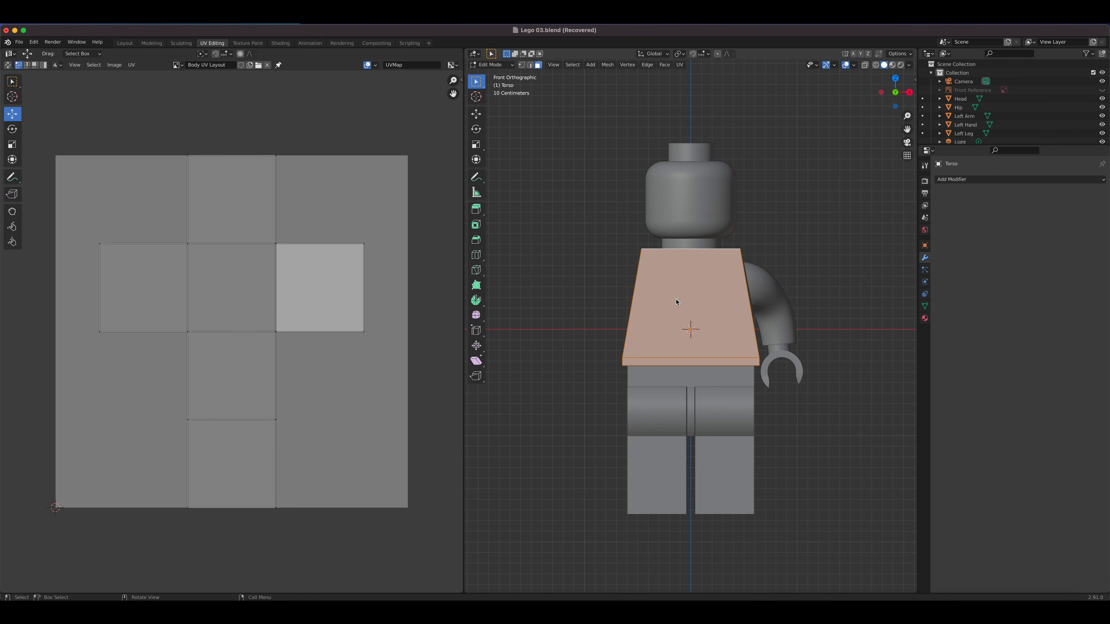
middle_drag(676, 297, 646, 323)
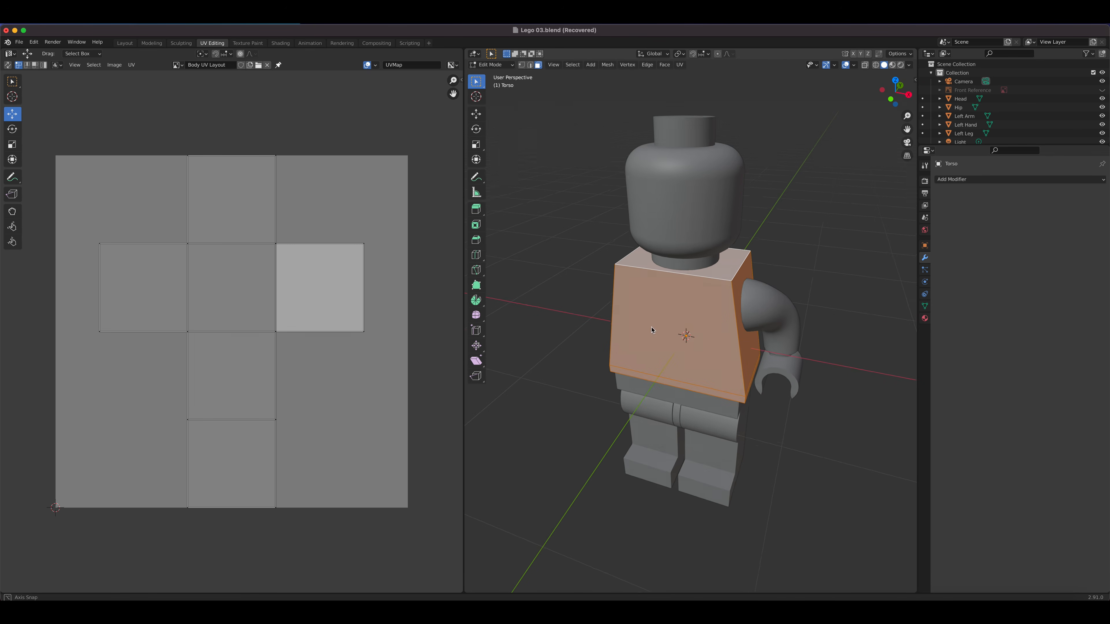
Step: Reopen the saved Lego 03.blend, discarding the recovered version's changes, and switch back to Krita
click(19, 42)
mouse_move(30, 71)
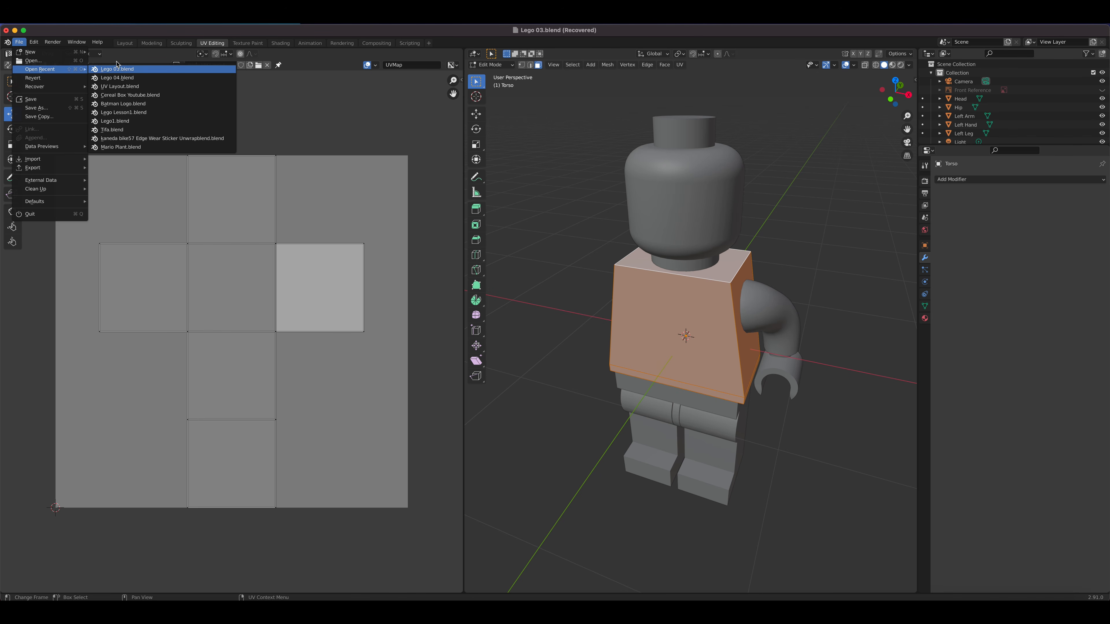
click(148, 71)
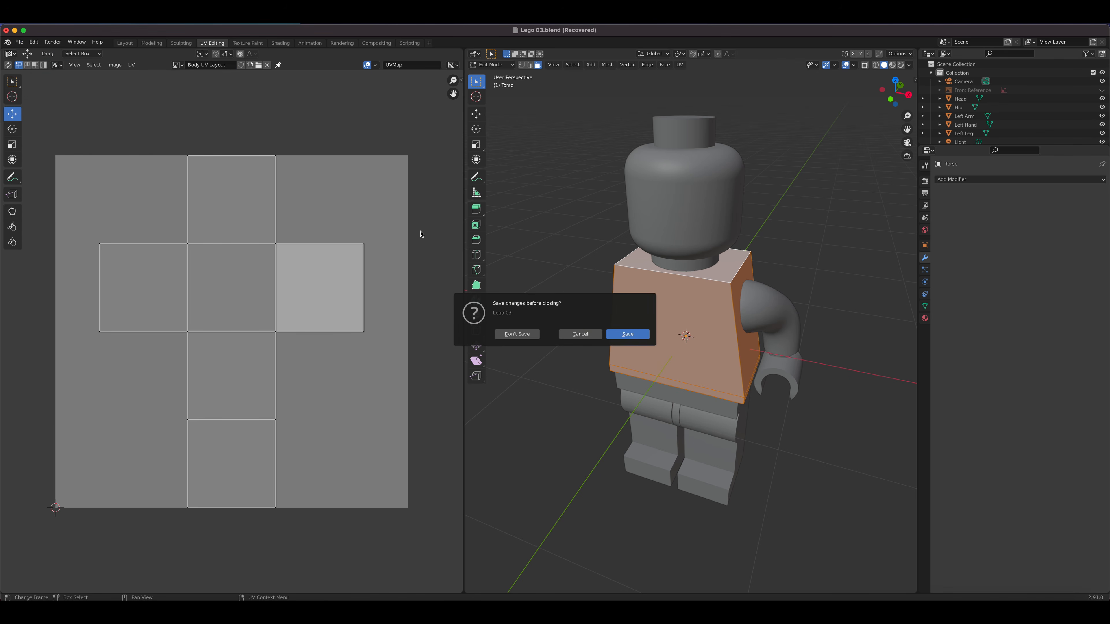
click(525, 335)
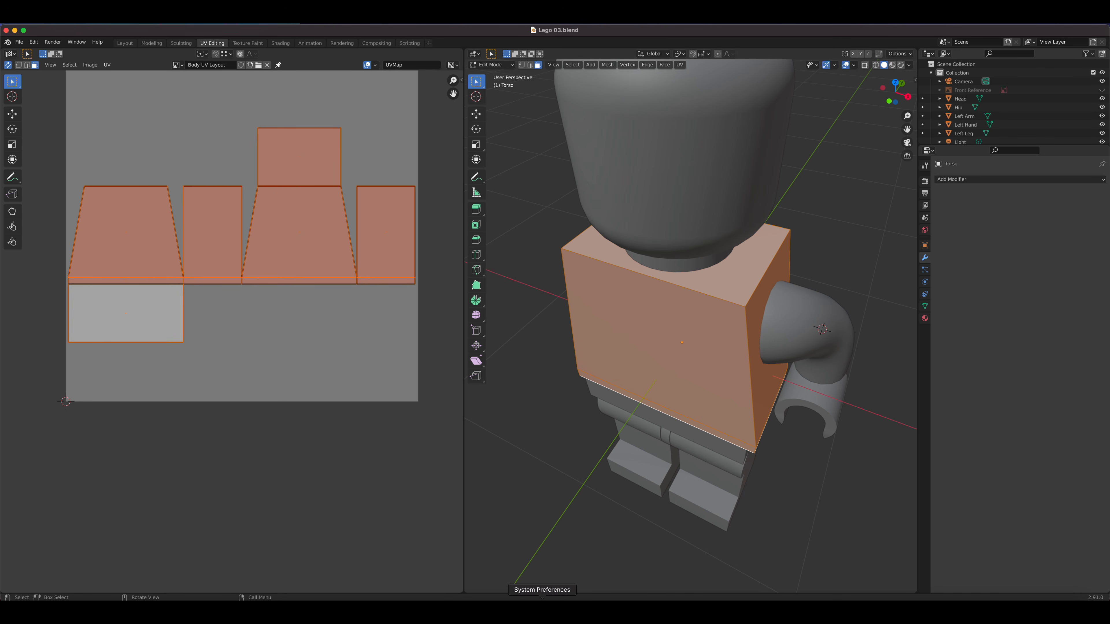
click(626, 599)
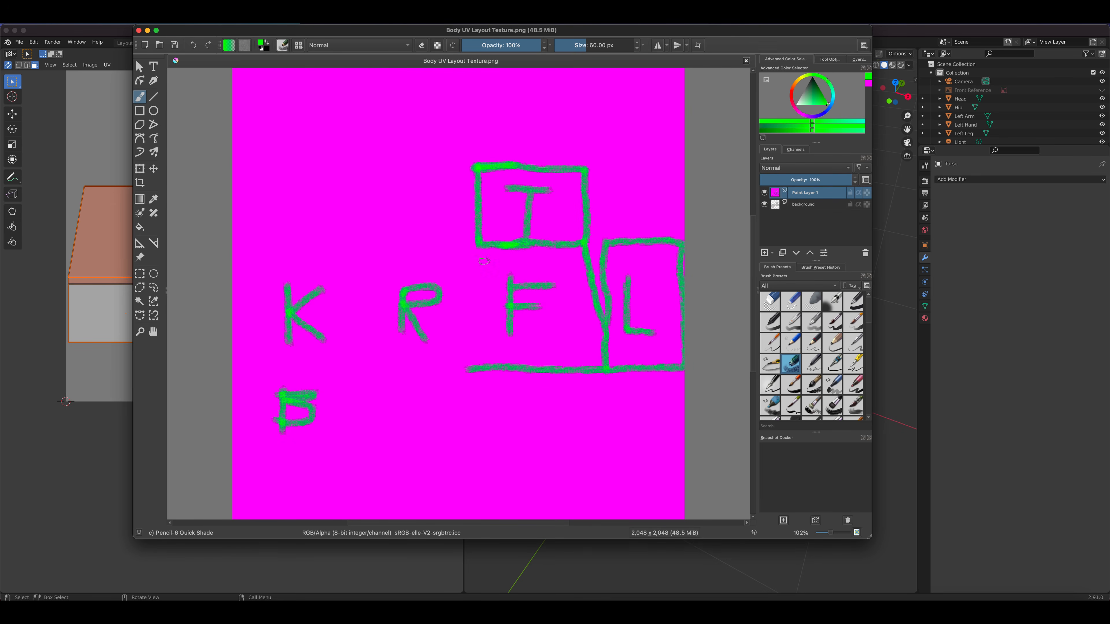
Step: Switch to Blender's Shading workspace and add Body UV Layout Texture.png from the UV Layouts folder to the Body material's node graph
click(77, 431)
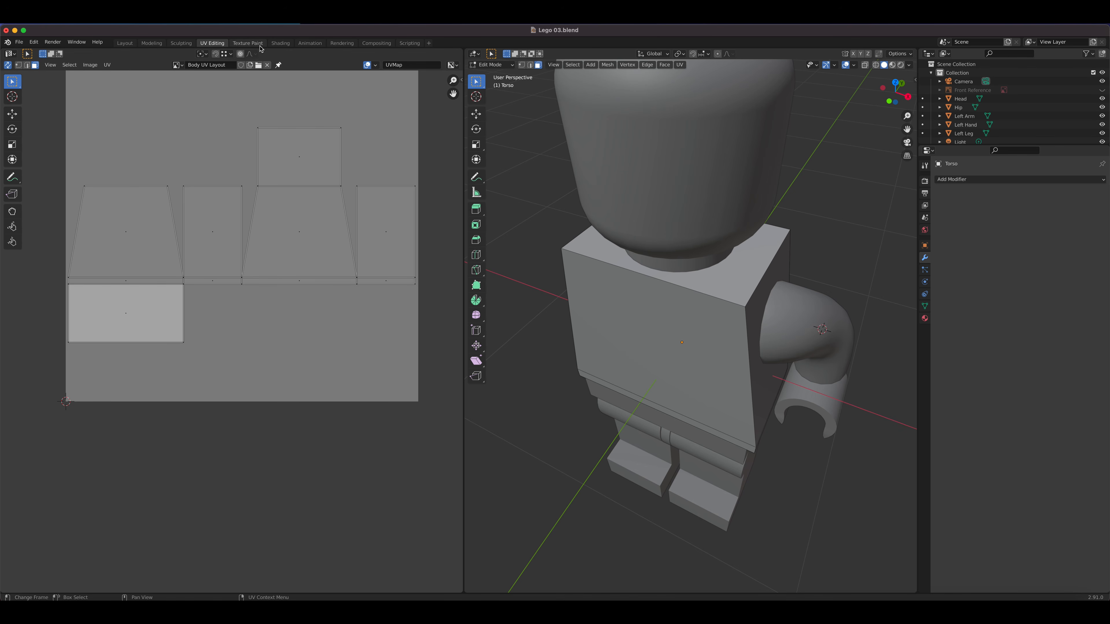
click(280, 43)
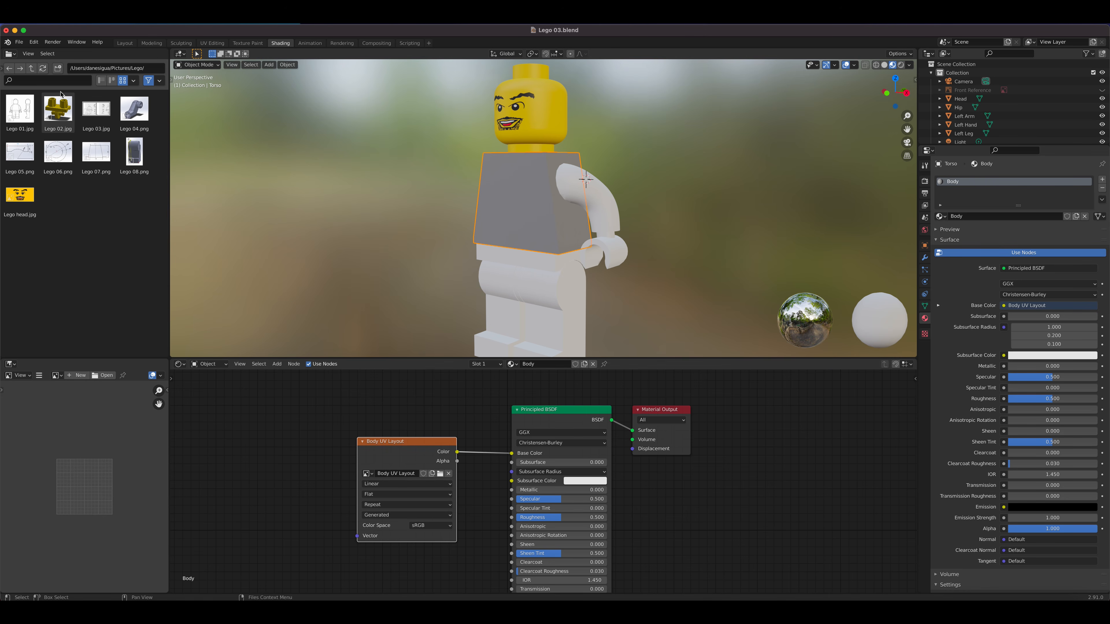
click(31, 68)
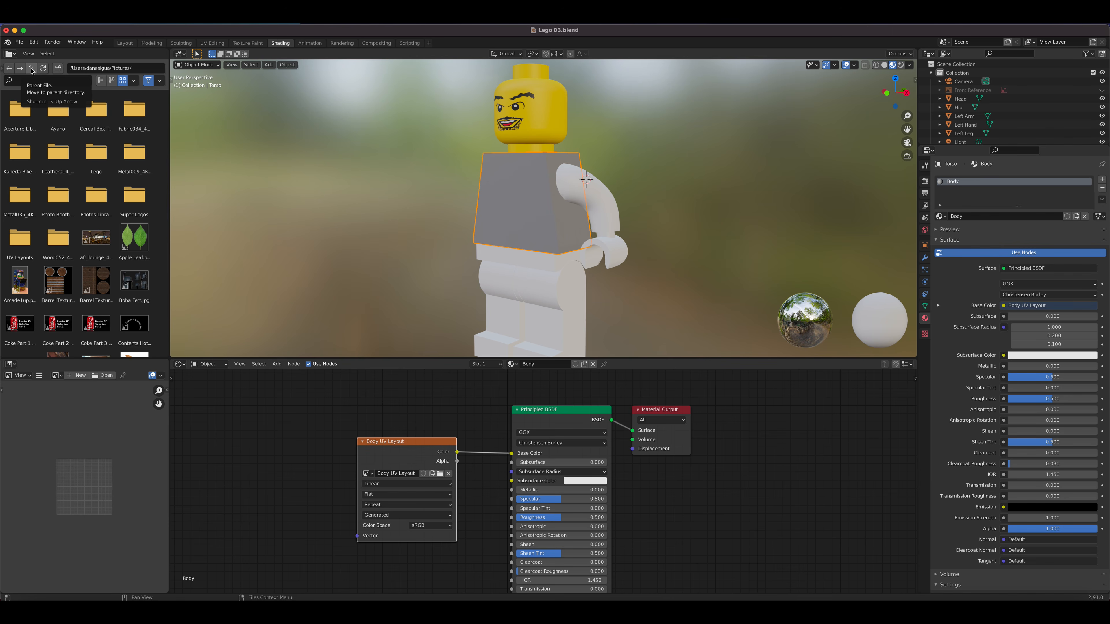
double_click(20, 238)
click(65, 115)
drag(66, 123, 267, 438)
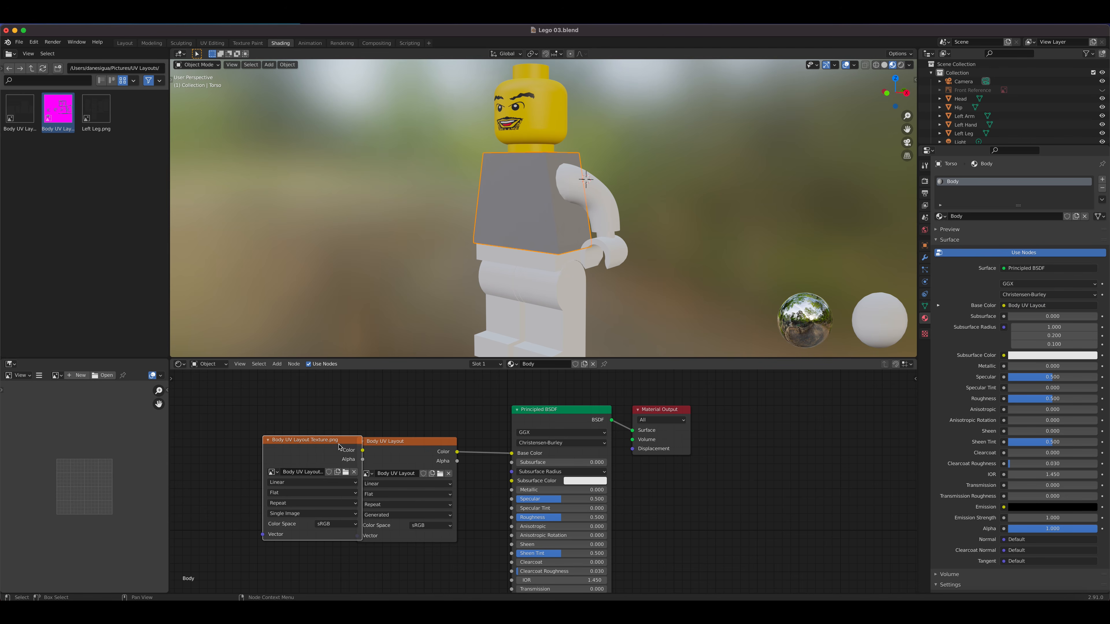
Step: Move the two image nodes apart, connect the painted texture's Color to the Principled BSDF's Base Color, and inspect the torso
drag(340, 446, 326, 413)
drag(400, 444, 324, 532)
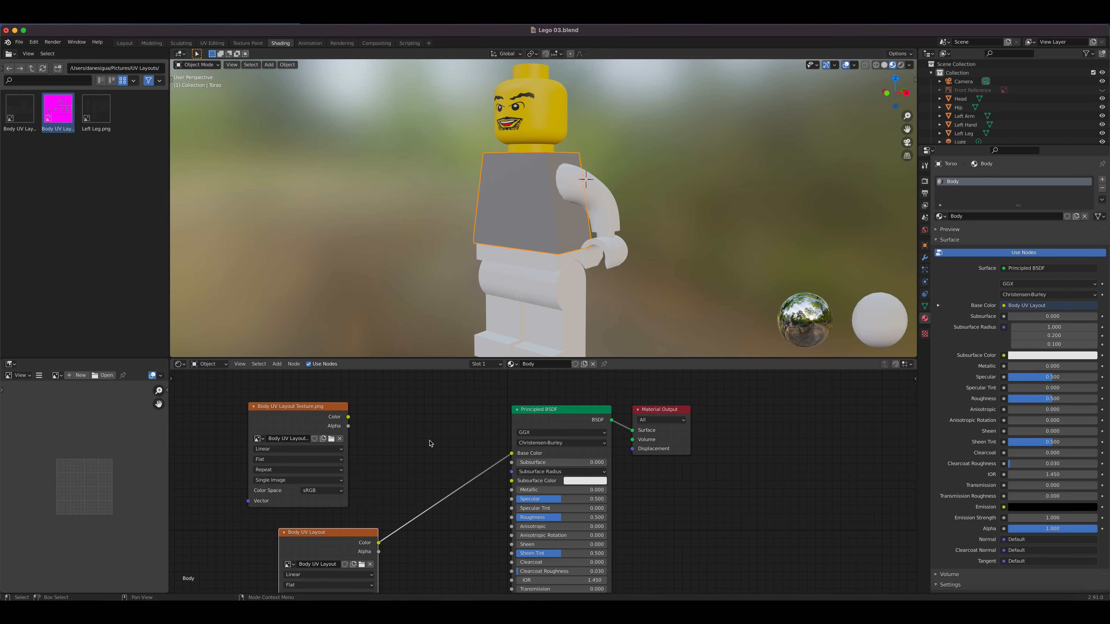
drag(348, 417, 512, 453)
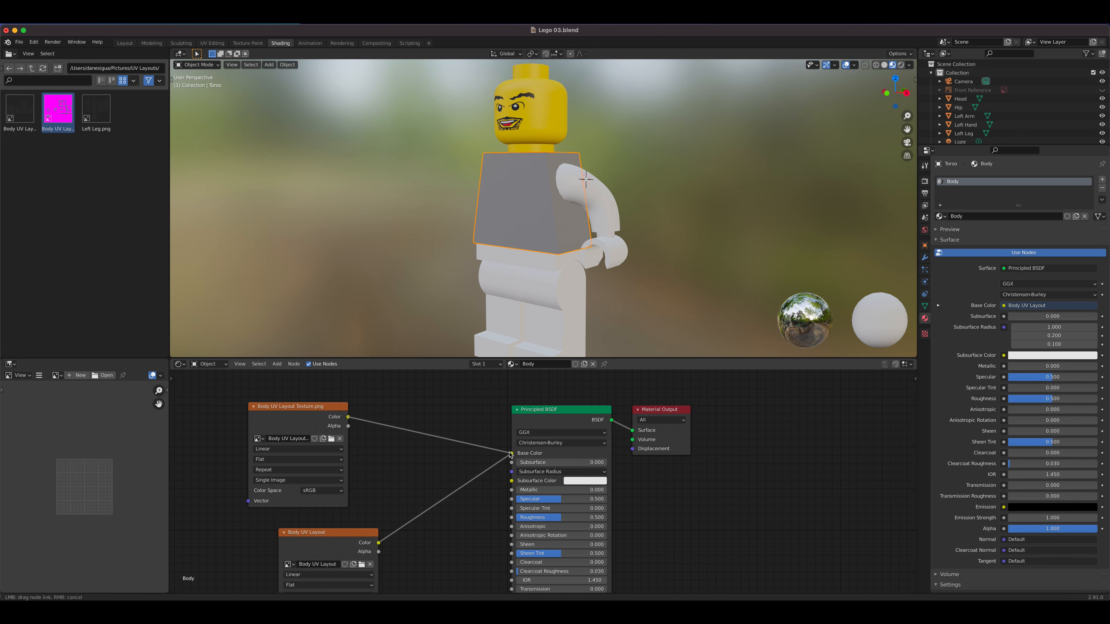
scroll(540, 202, up, 3)
middle_drag(540, 203, 542, 226)
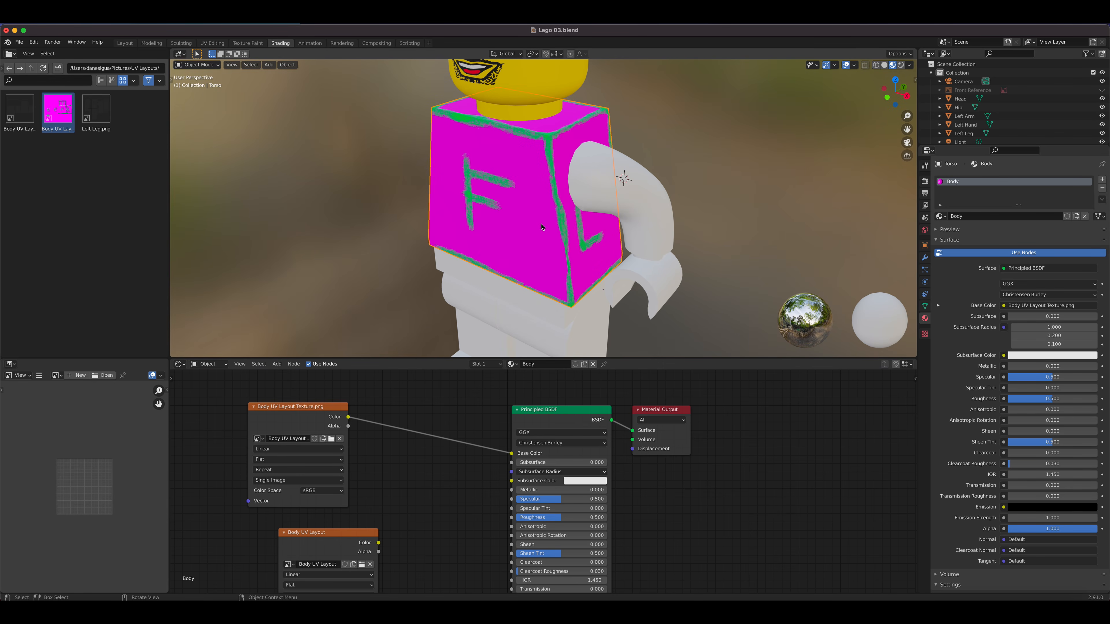
middle_drag(542, 227, 524, 203)
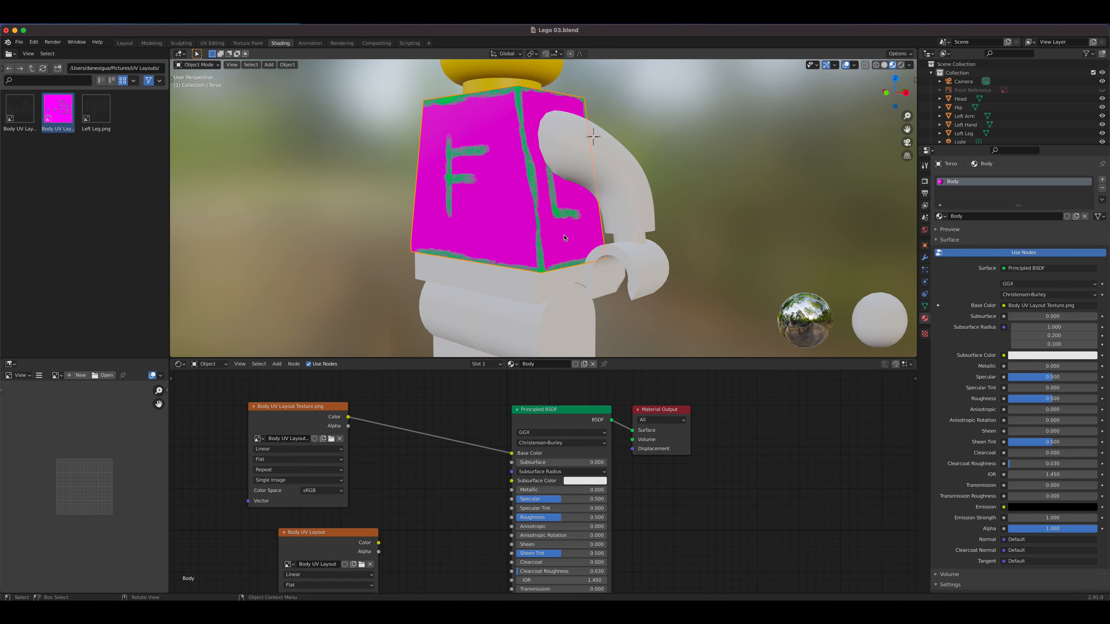
Step: Create a new material for the left leg and name it LEG UV Layout
click(575, 318)
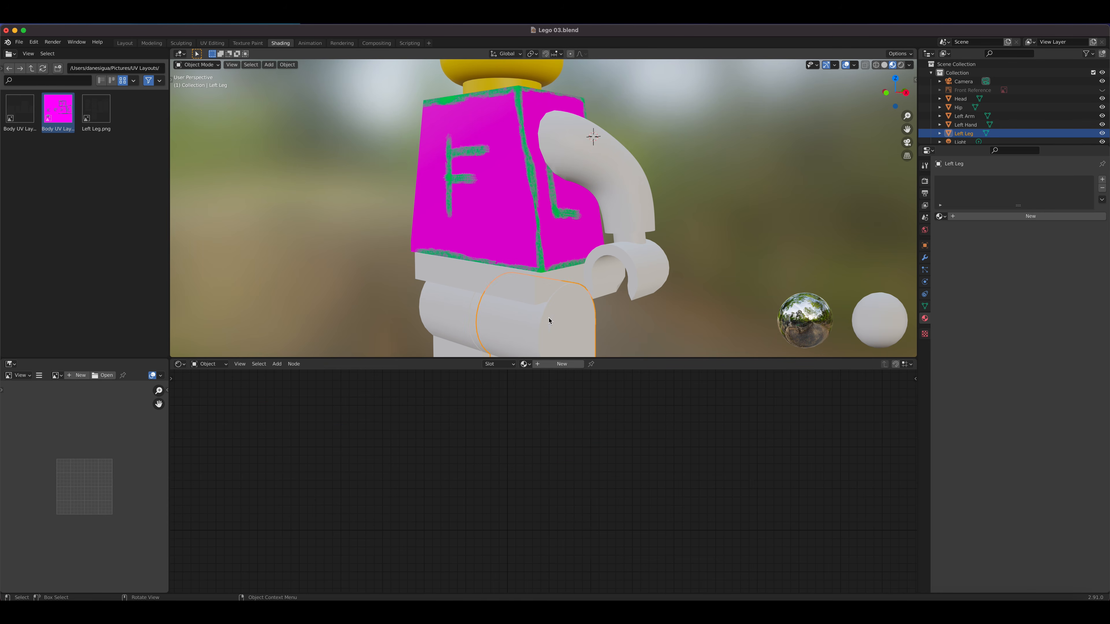
click(983, 216)
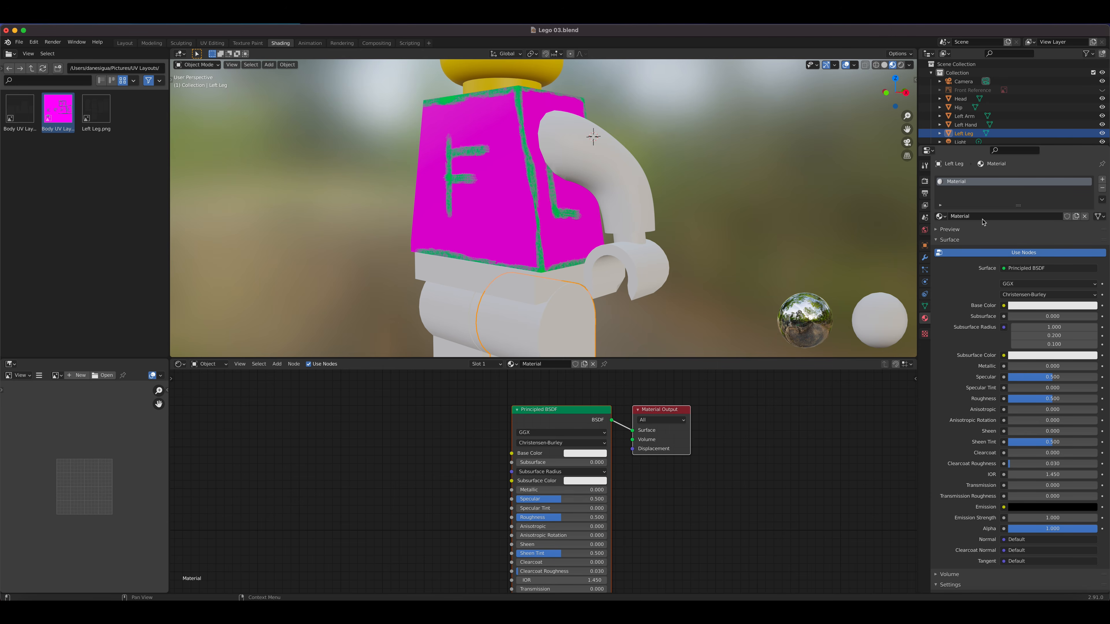
double_click(962, 181)
text(LEG UV Layout)
key(Return)
Step: Add an Image Texture node to the leg material, placed beside the Principled BSDF
click(277, 364)
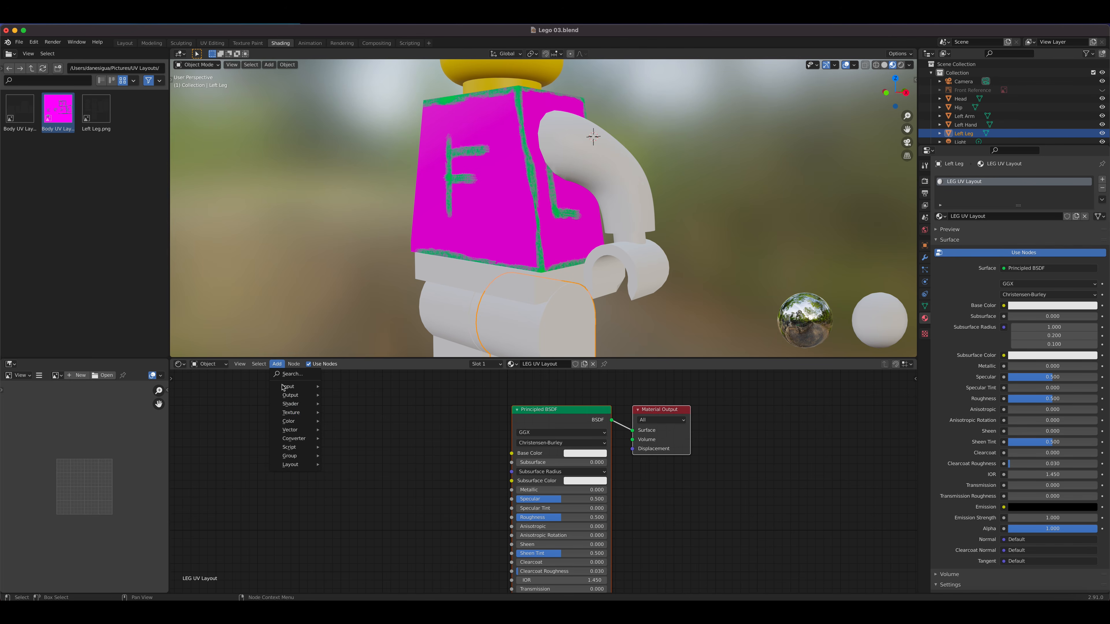
mouse_move(287, 413)
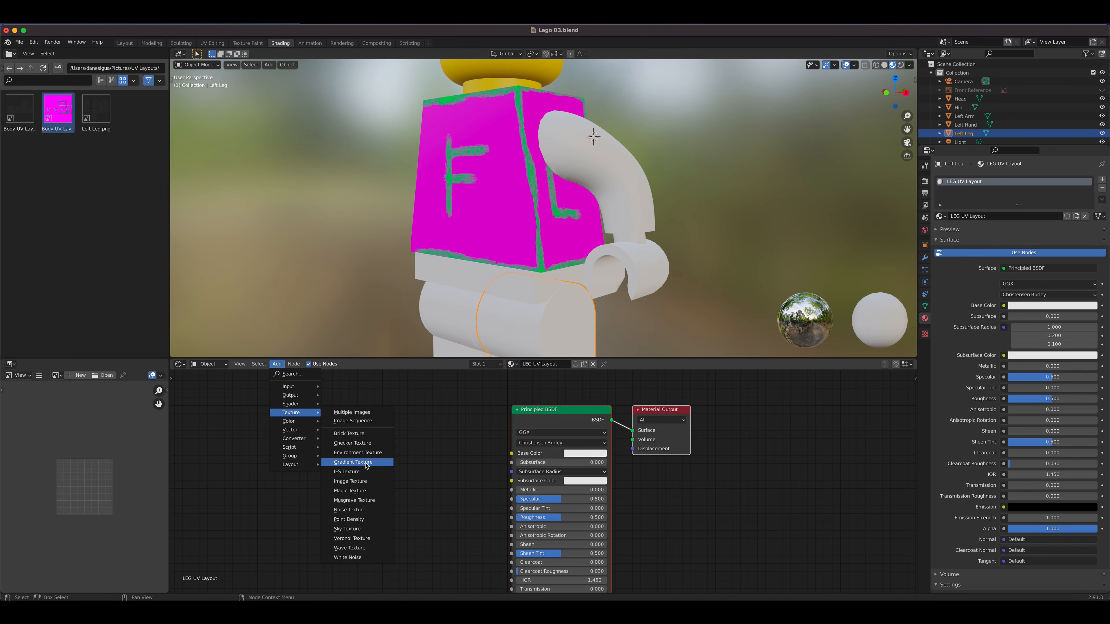
click(362, 484)
click(374, 479)
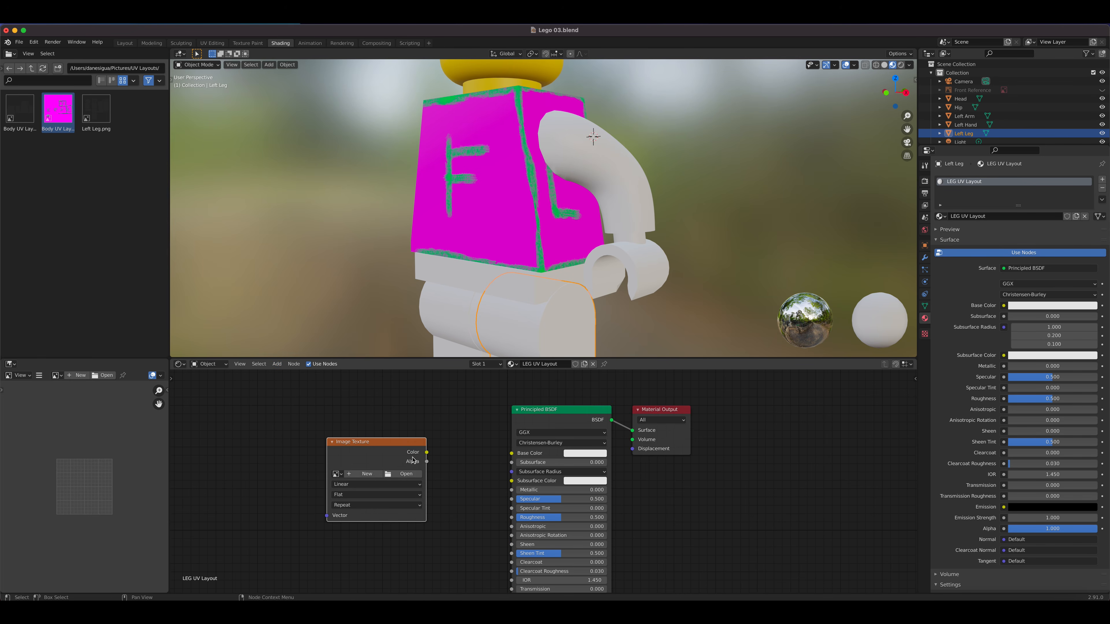
Step: Create a blank image named Leg UV Layout without alpha in the node, and connect its Color to Base Color
click(372, 476)
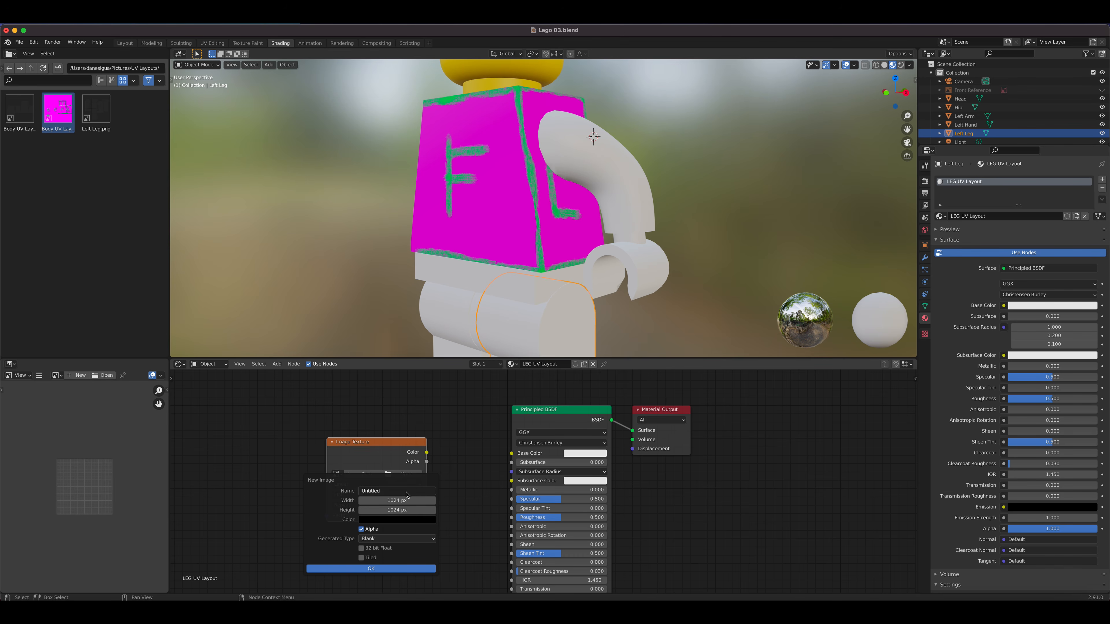
click(361, 529)
click(386, 491)
text(Leg)
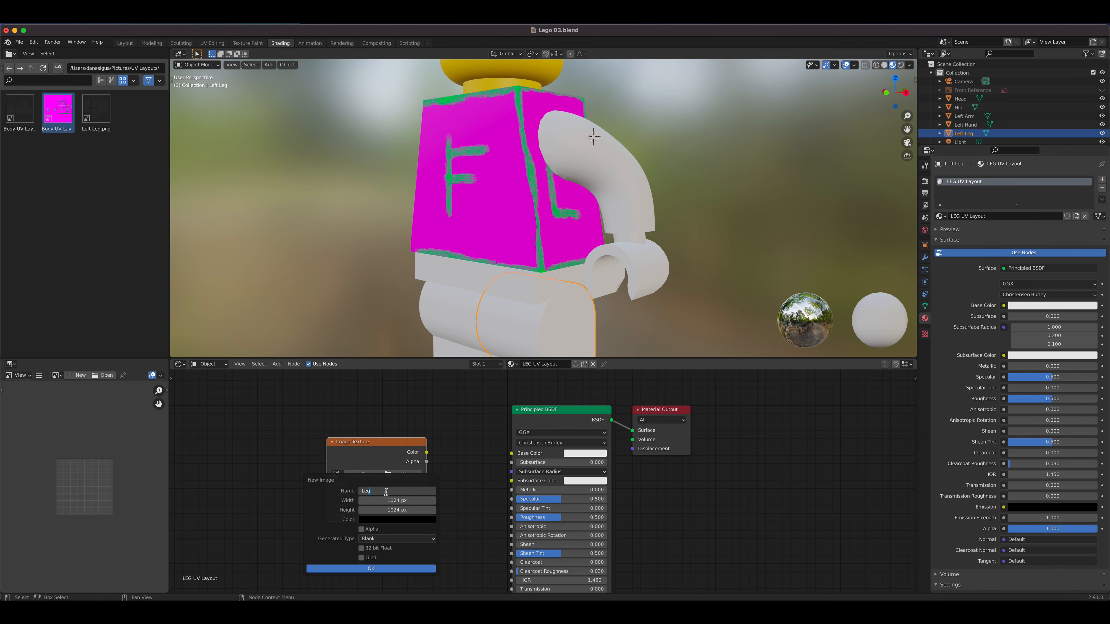
text(UV Layout)
click(384, 569)
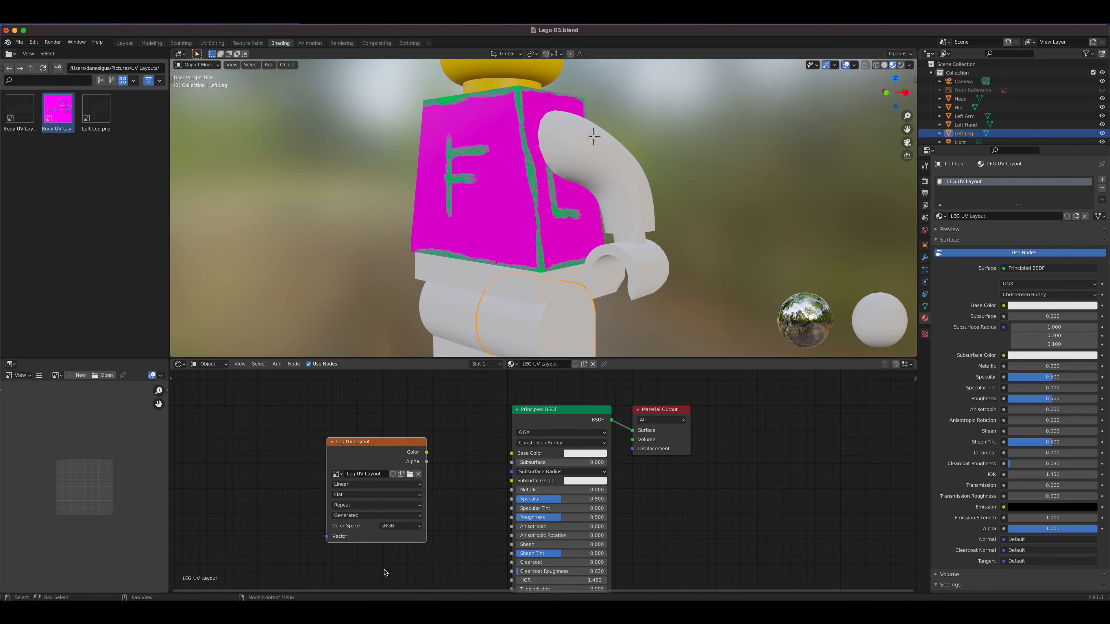
drag(426, 452, 512, 453)
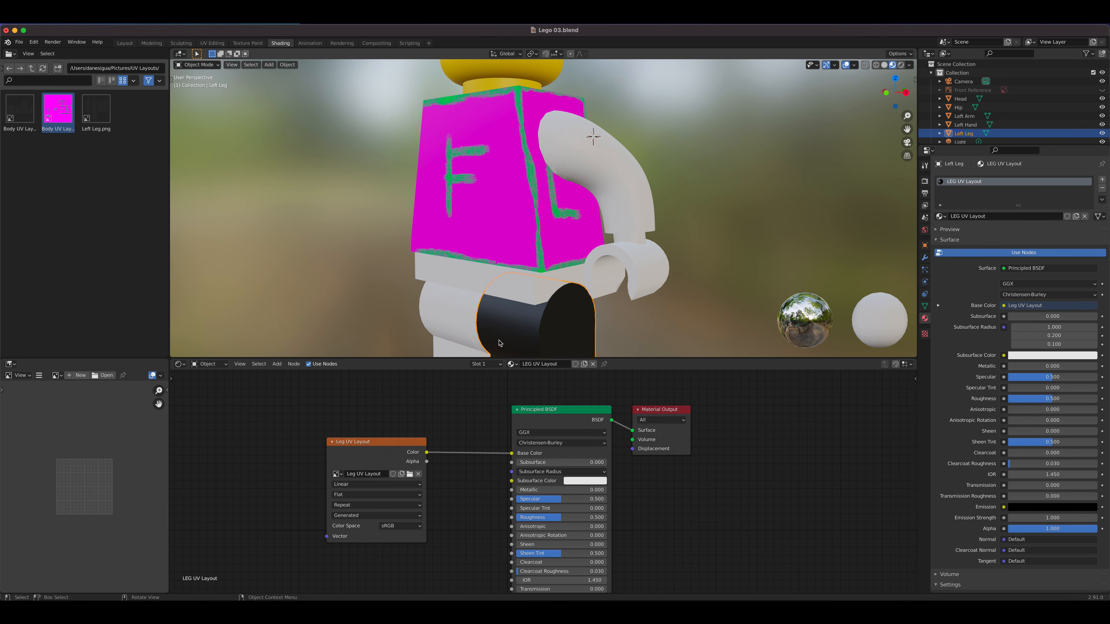
Step: Open the left leg in the UV Editing workspace and select all its faces to show its full UV layout
click(212, 43)
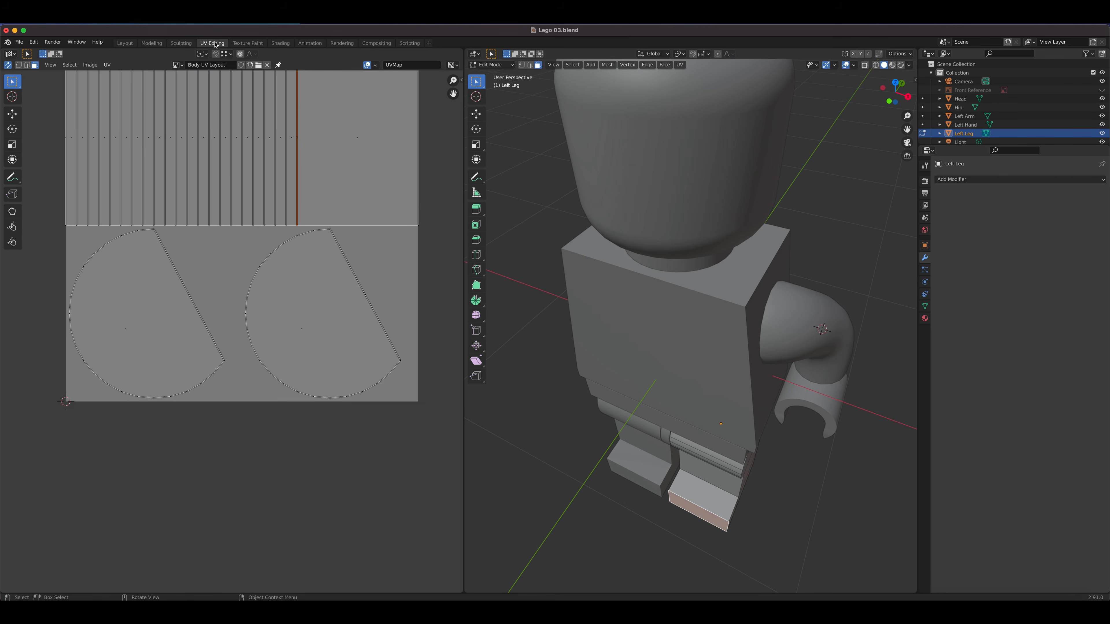
middle_drag(765, 447, 716, 424)
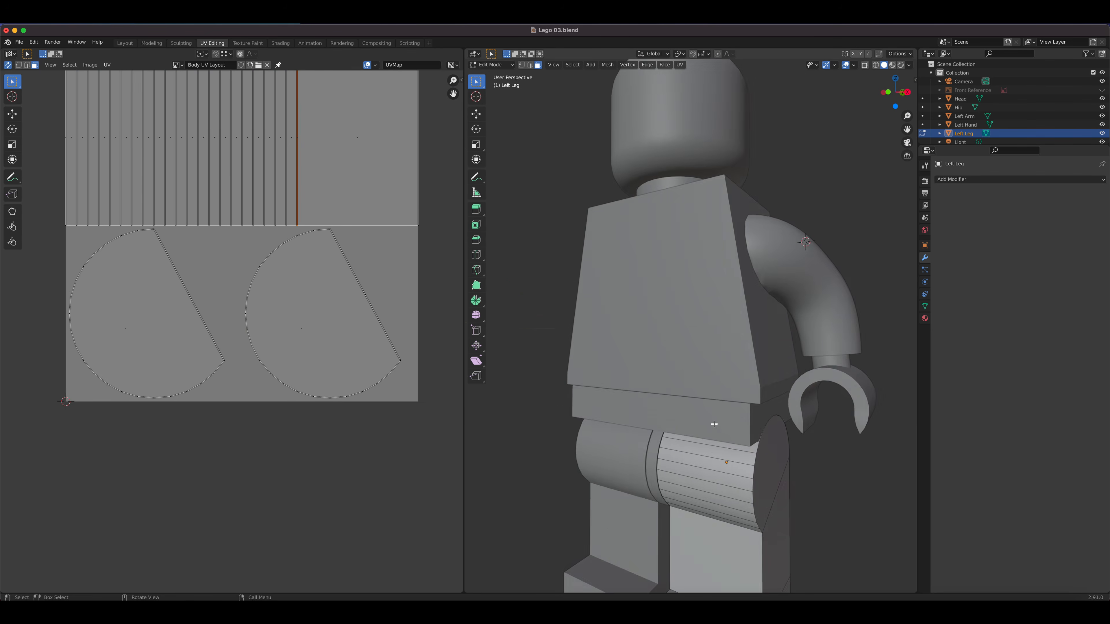
scroll(721, 434, down, 5)
click(714, 401)
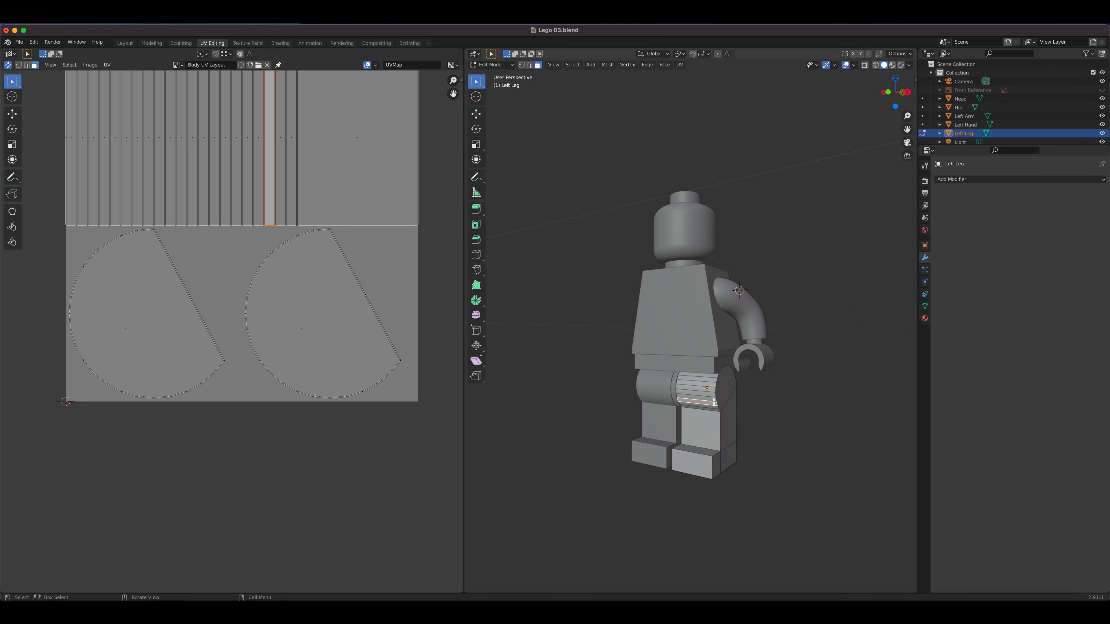
key(a)
Step: Turn on the Screencast Keys display for the 3D viewport and hide the sidebar again
key(n)
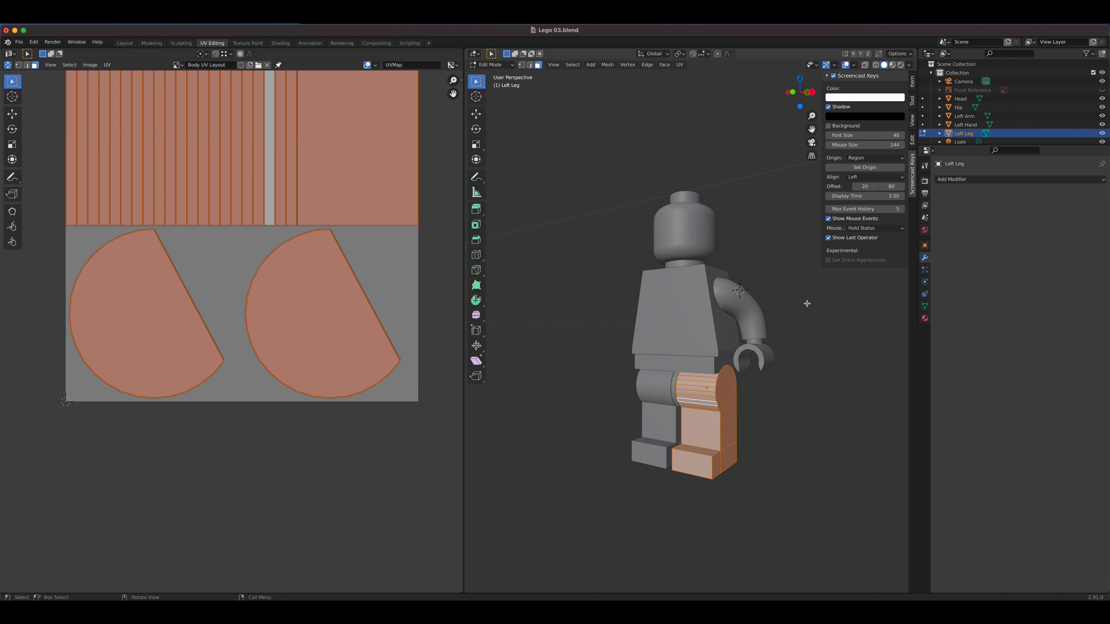
key(n)
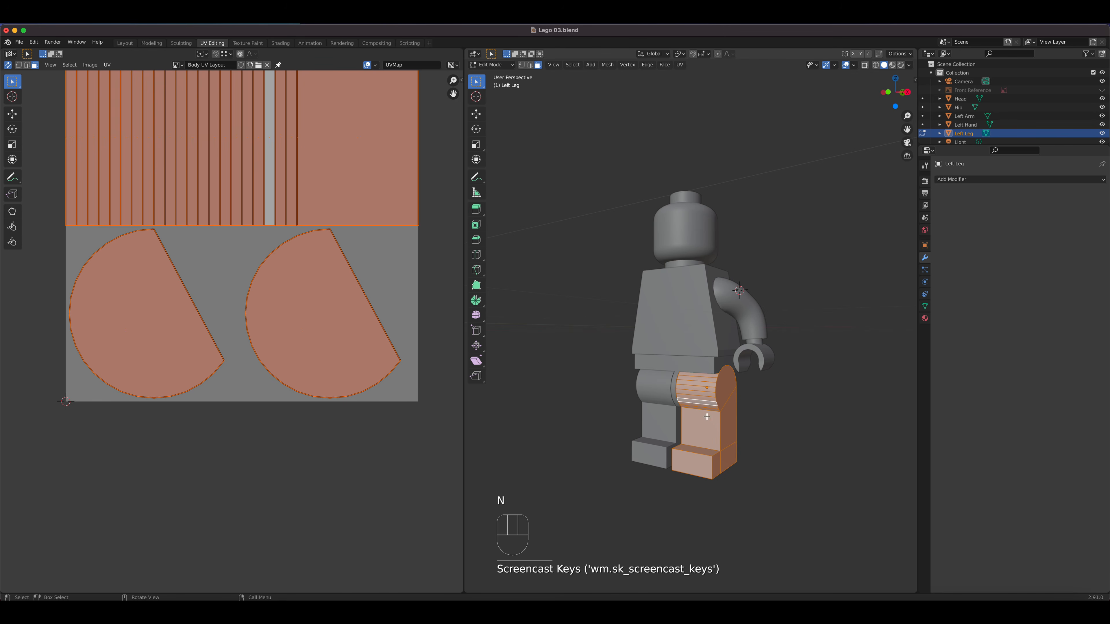
scroll(267, 297, down, 2)
scroll(271, 299, up, 1)
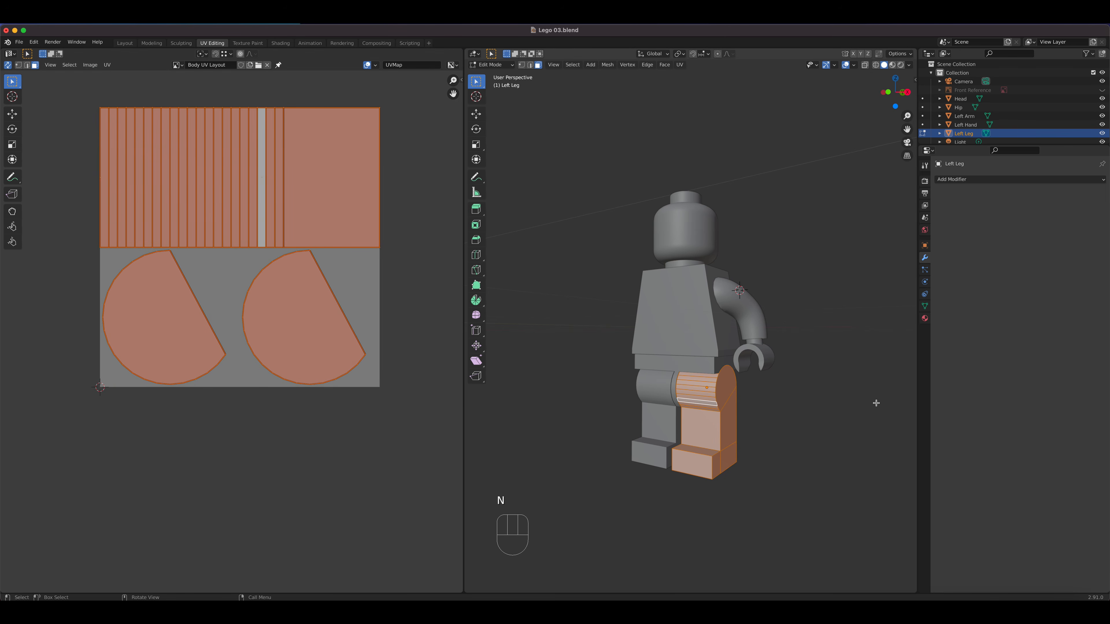
middle_drag(747, 423, 717, 430)
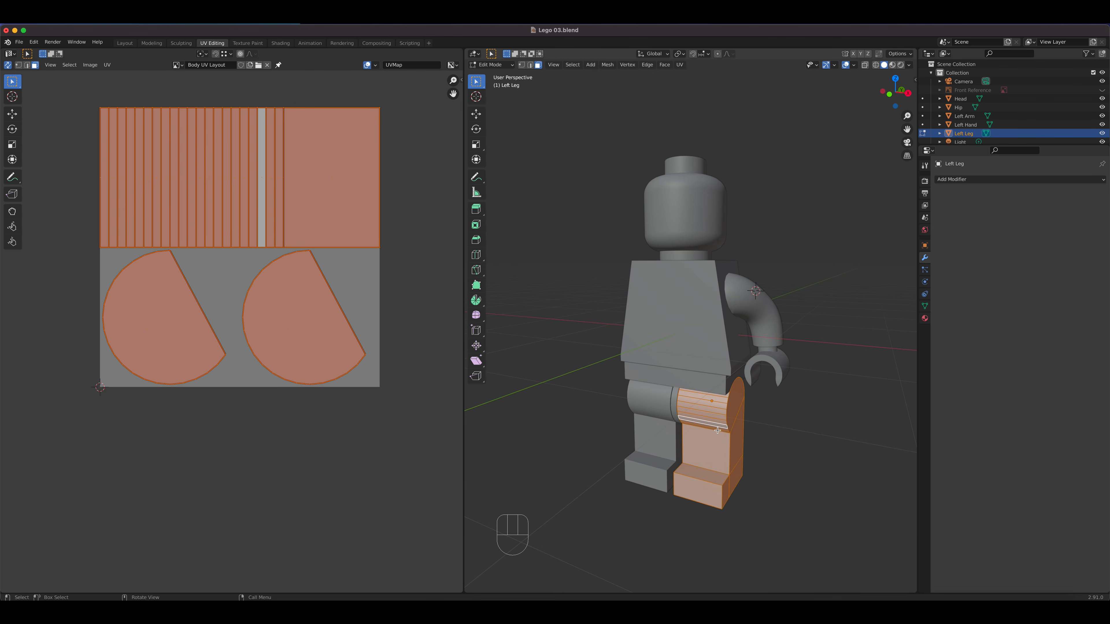
Step: Isolate the left leg in Local View and return it to Edit Mode
key(Tab)
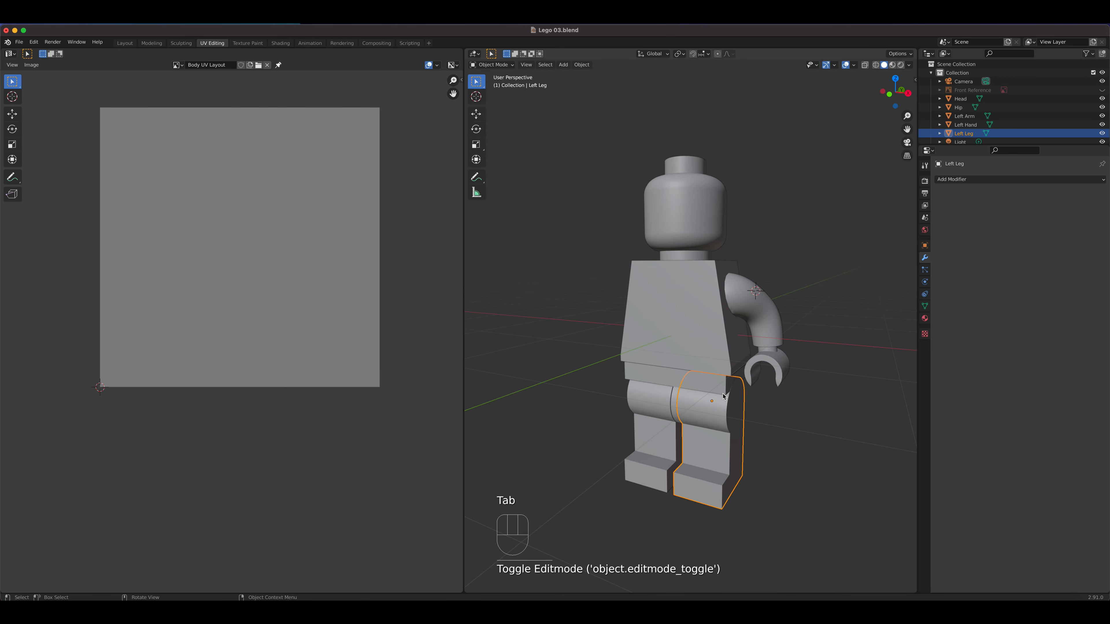
shift+middle_drag(722, 399, 721, 310)
scroll(717, 276, up, 2)
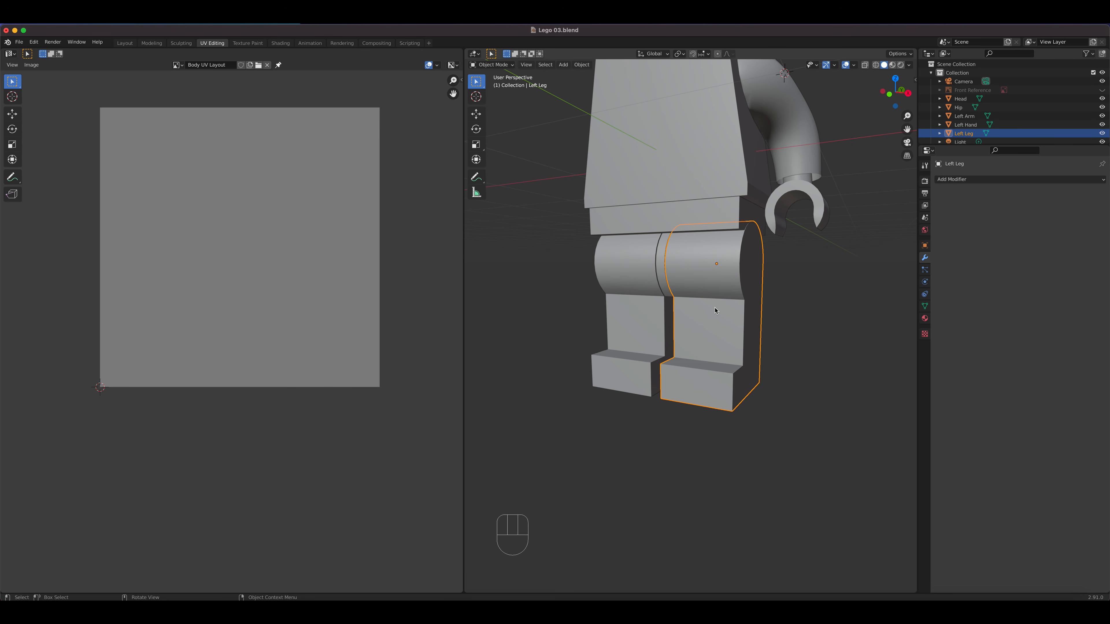
key(KP_Divide)
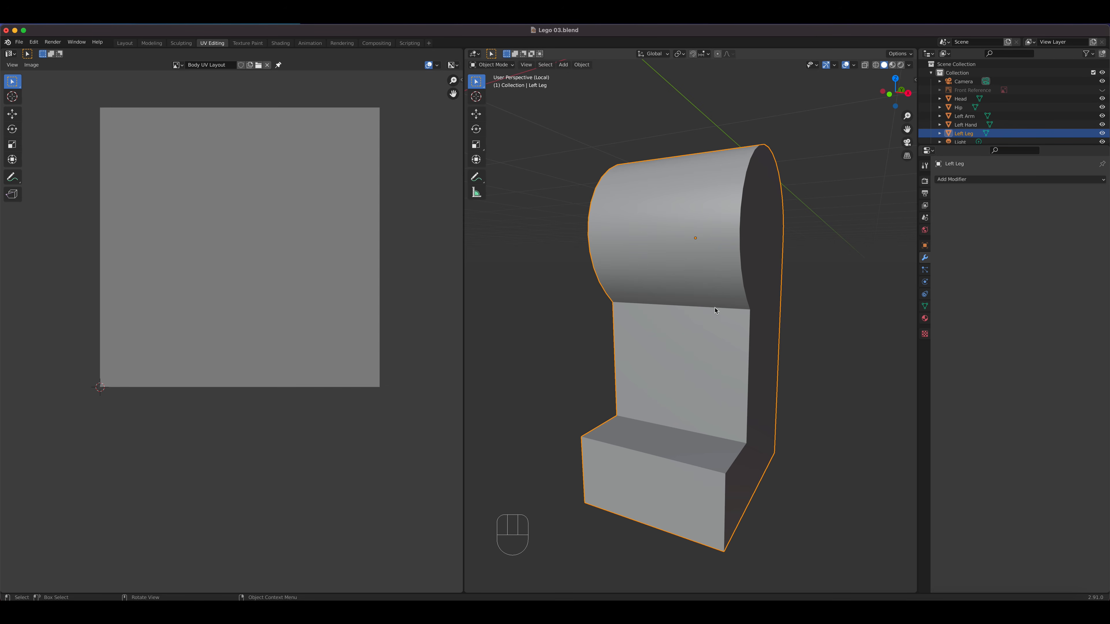
key(KP_Divide)
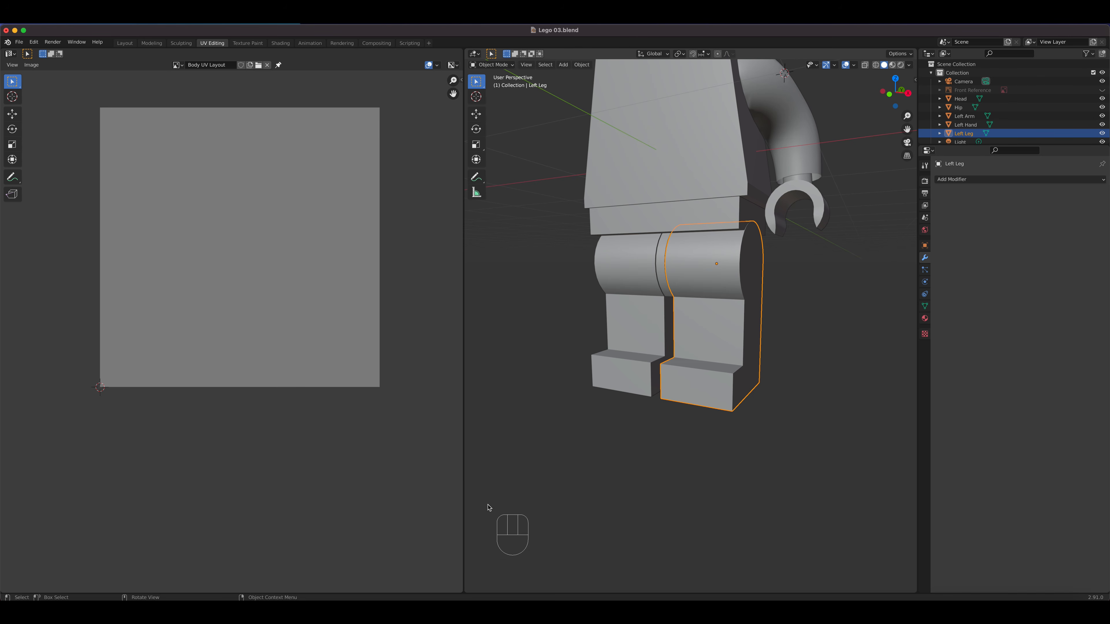
key(KP_Divide)
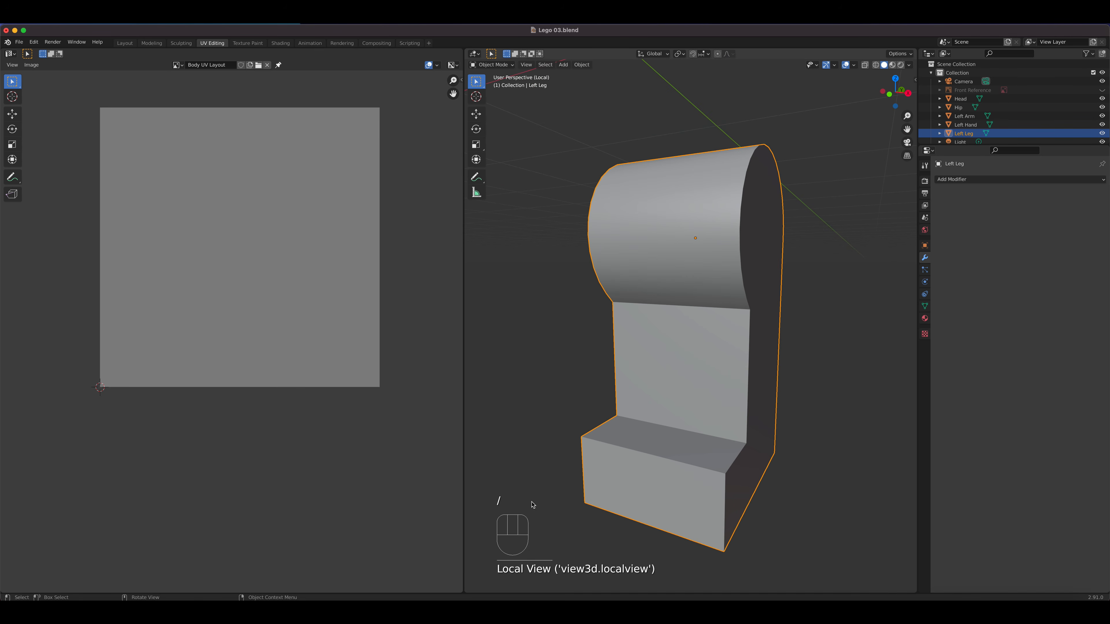
key(KP_Divide)
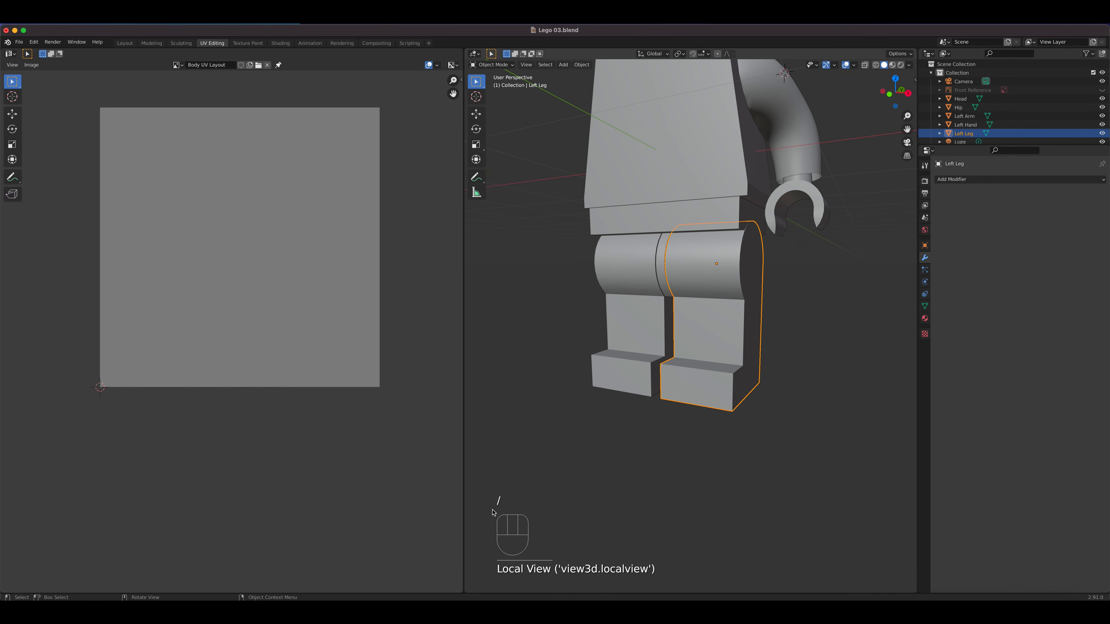
key(KP_Divide)
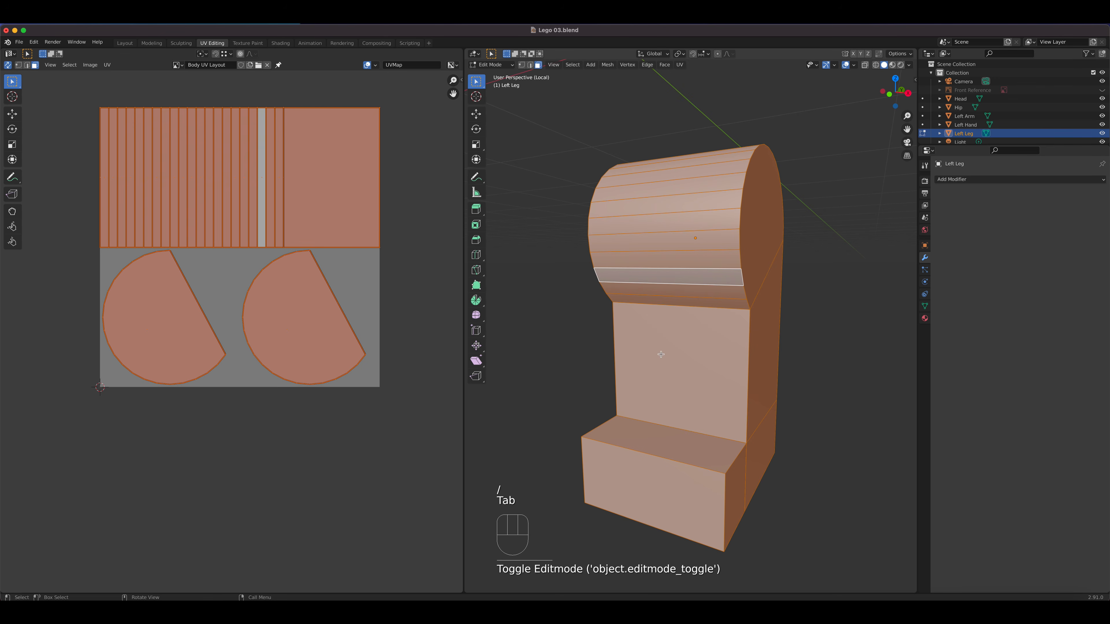
Step: Set the 3D viewport to the Front orthographic view of the isolated leg
middle_drag(733, 370, 720, 373)
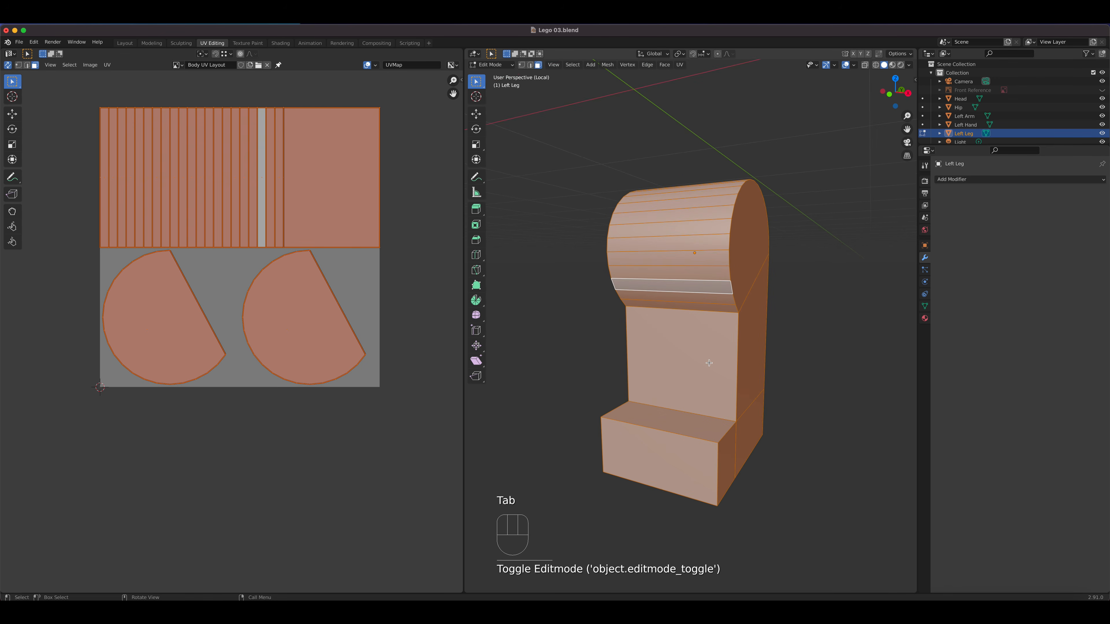
key(KP_1)
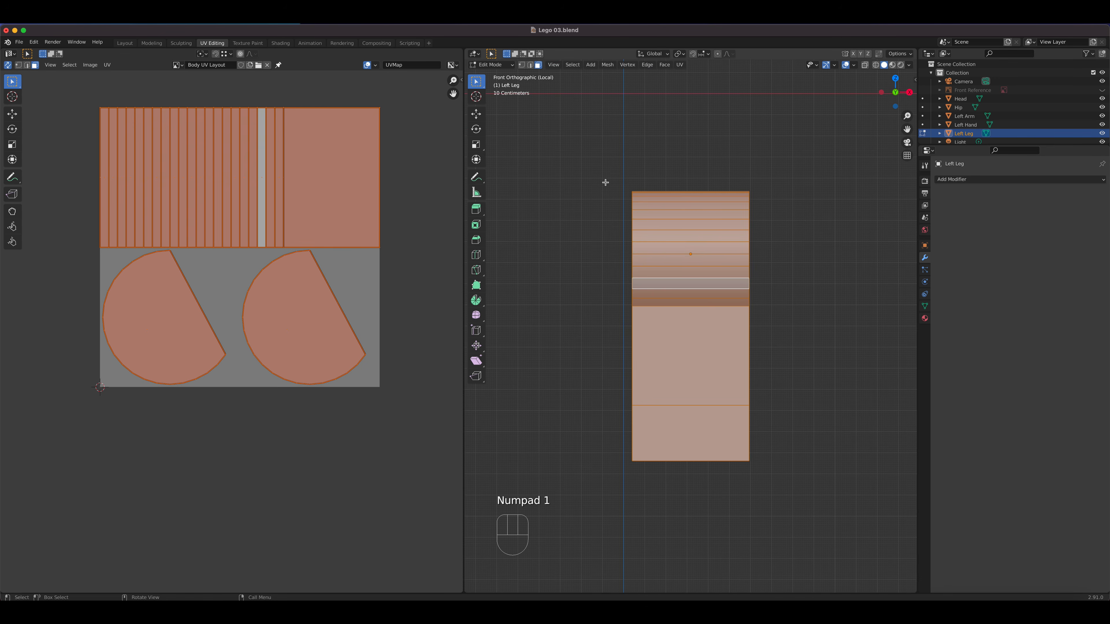
click(553, 64)
mouse_move(581, 168)
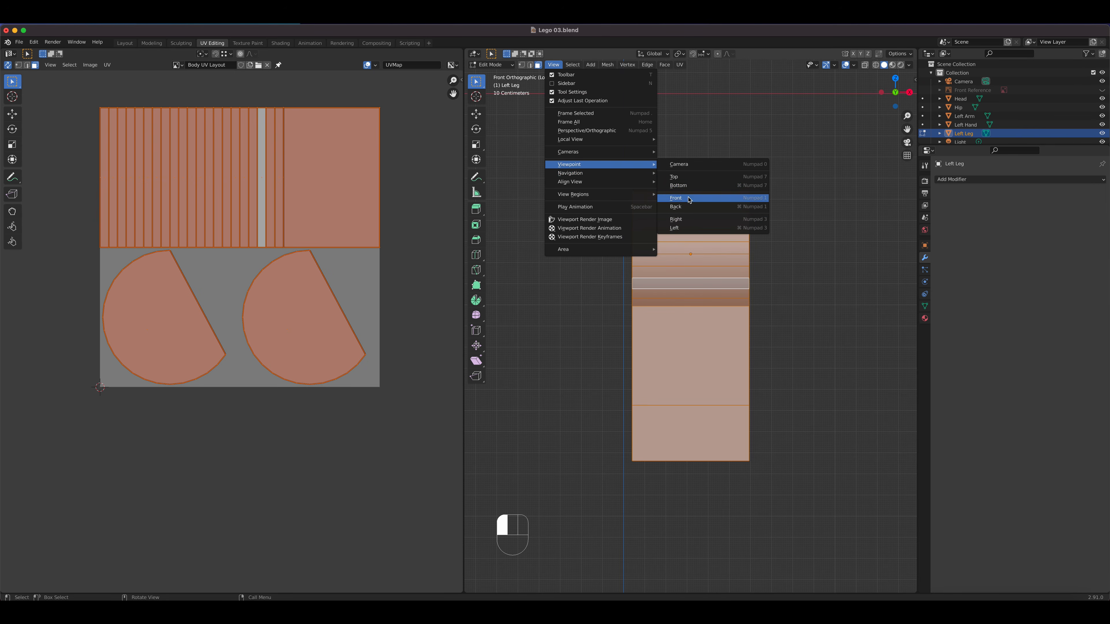
click(689, 199)
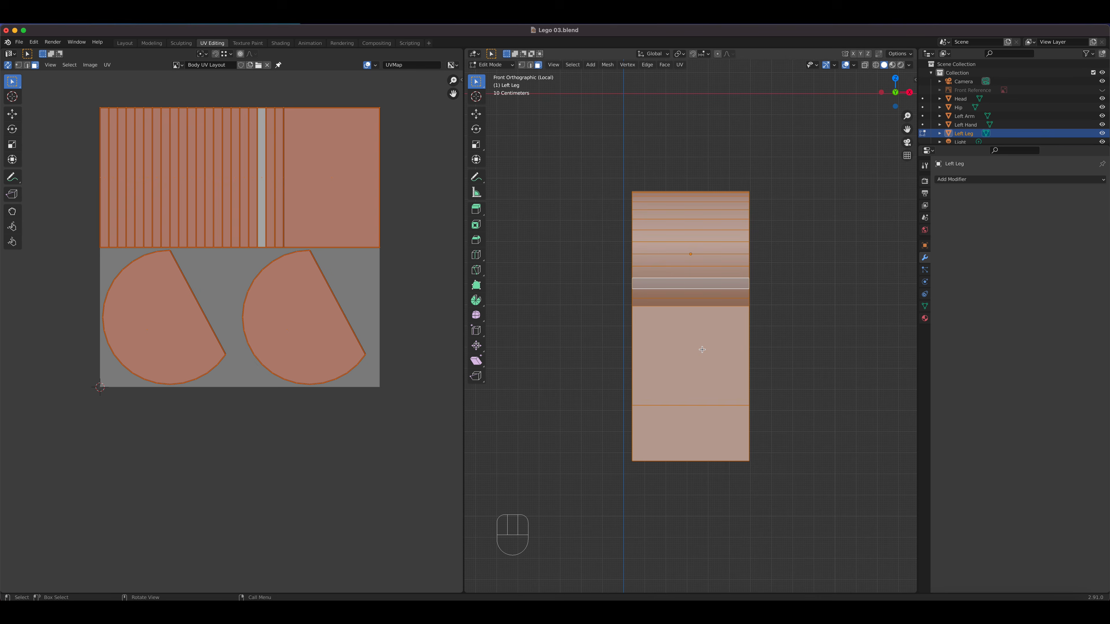
Step: Select all faces of the left leg and unwrap them with Project from View in the Front view
key(a)
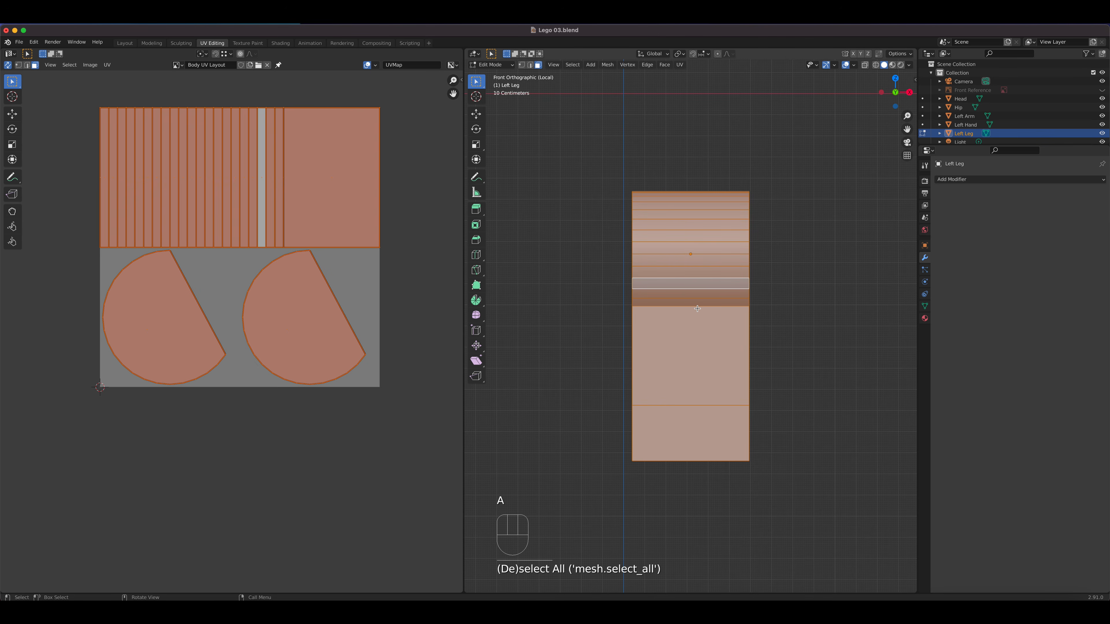
key(u)
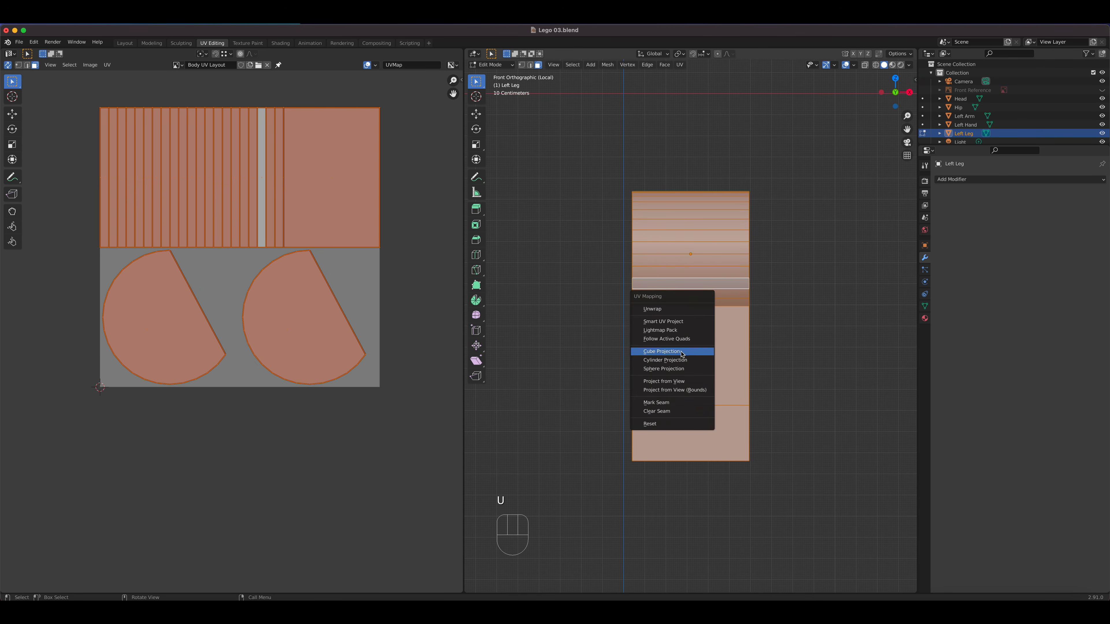
click(676, 382)
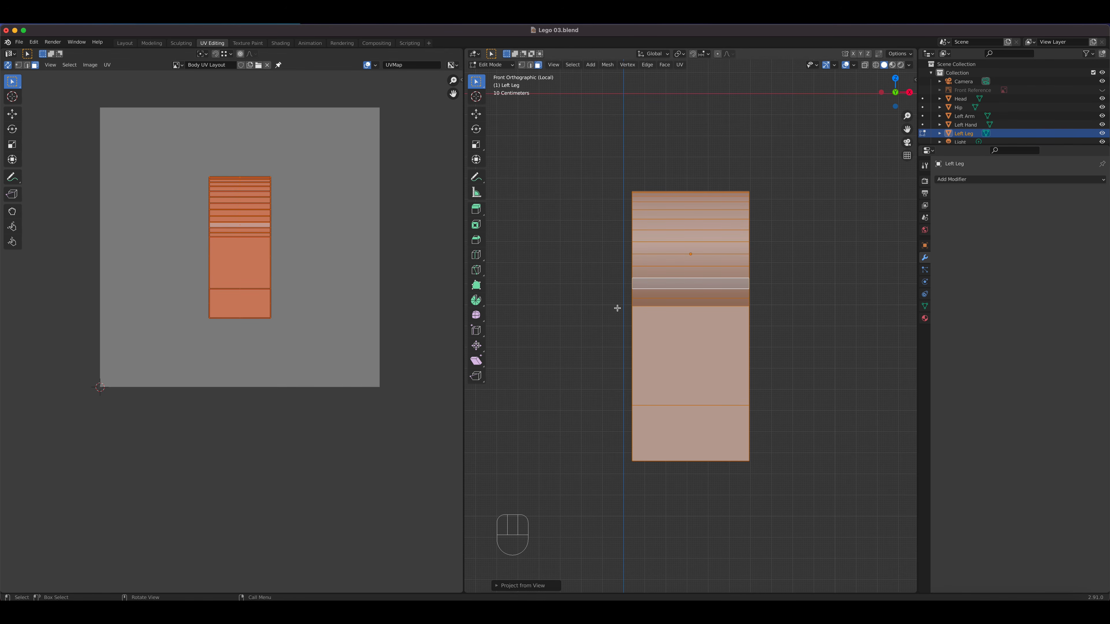
Step: Project the four right-side leg faces from the Right view and move their UV island to the right of the front island
key(KP_3)
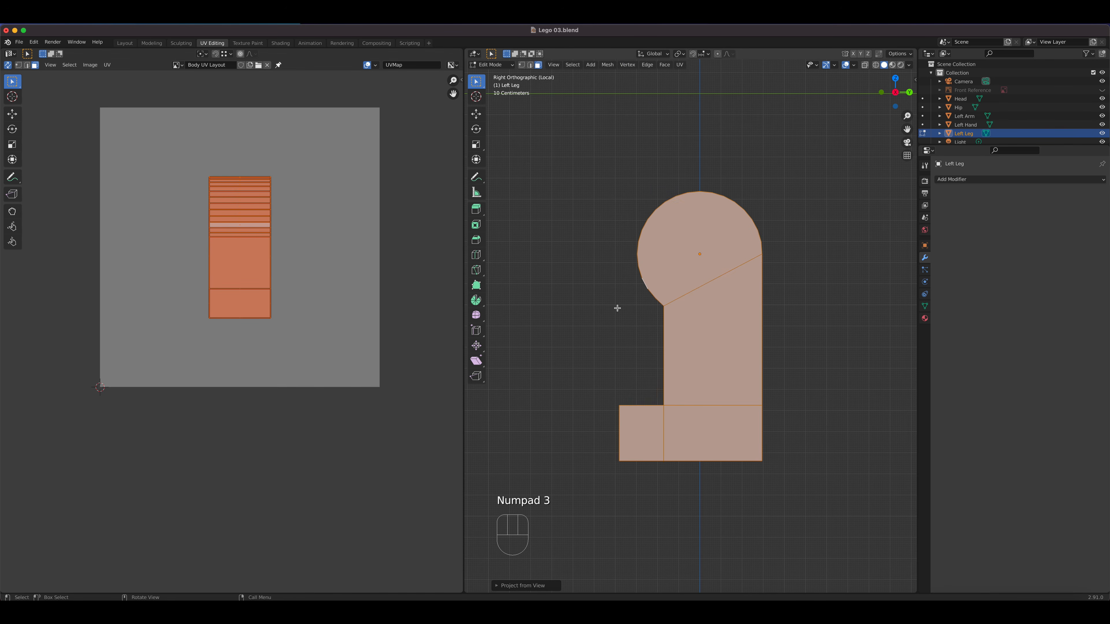
click(697, 282)
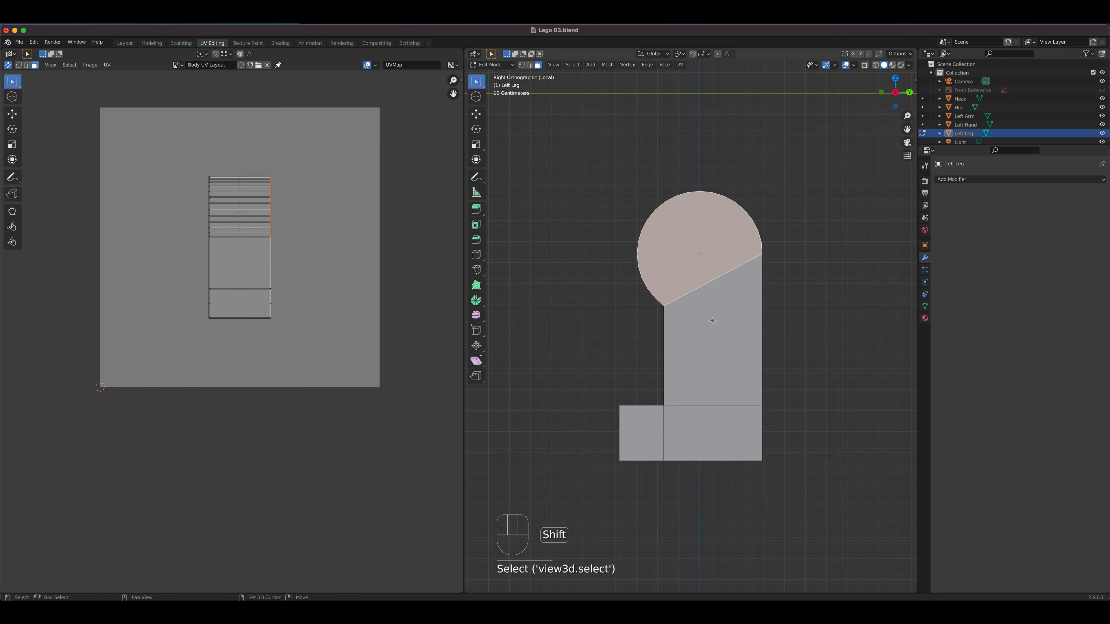
shift+click(708, 346)
shift+click(700, 435)
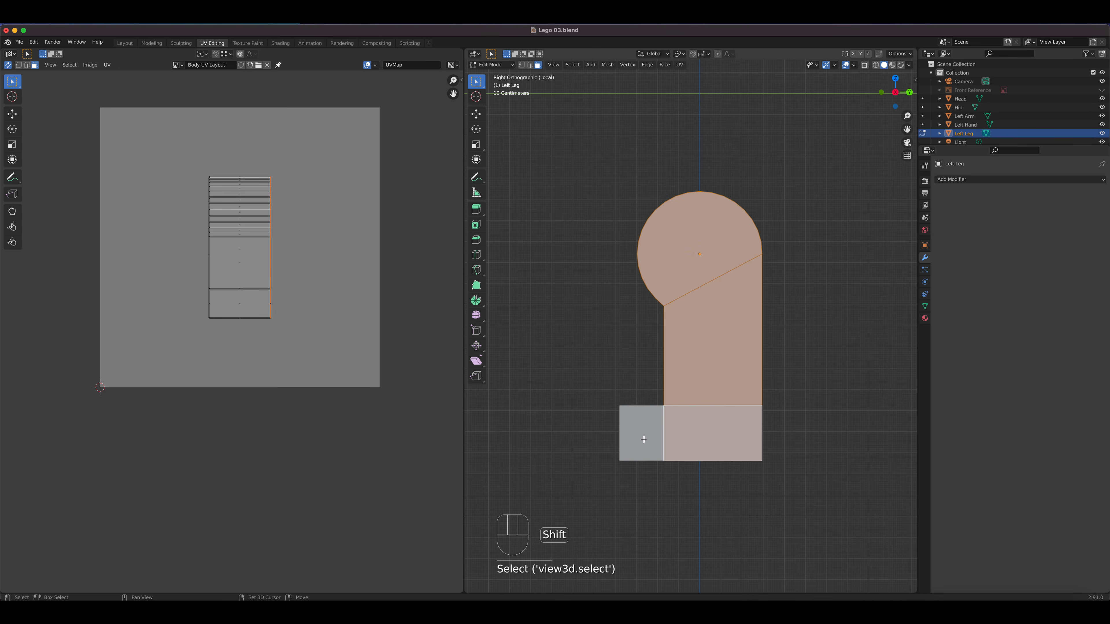
shift+click(641, 439)
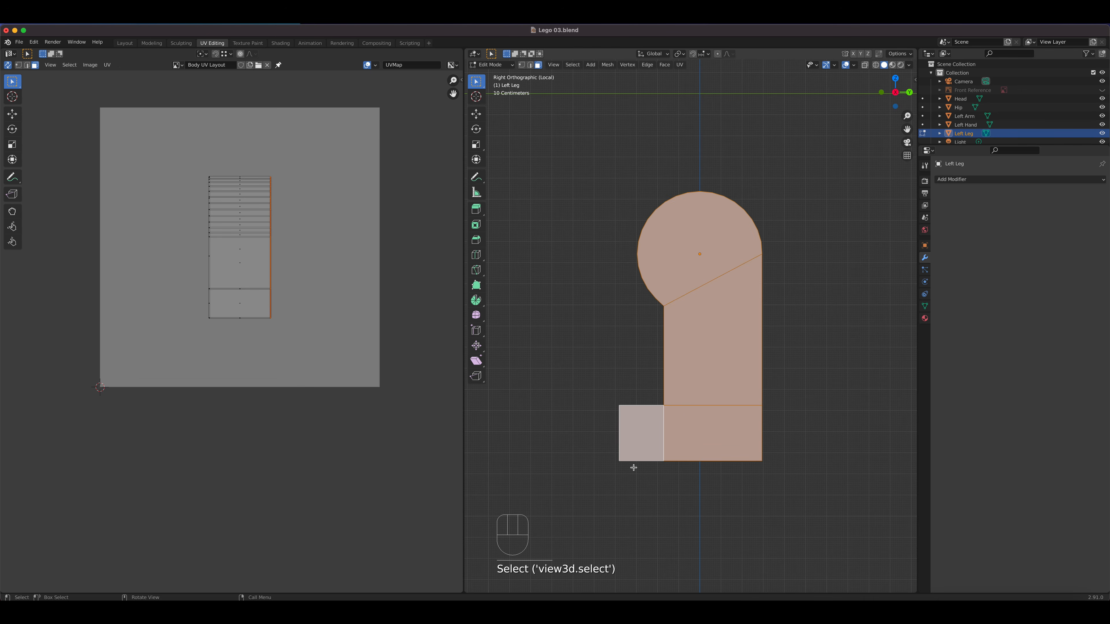
key(u)
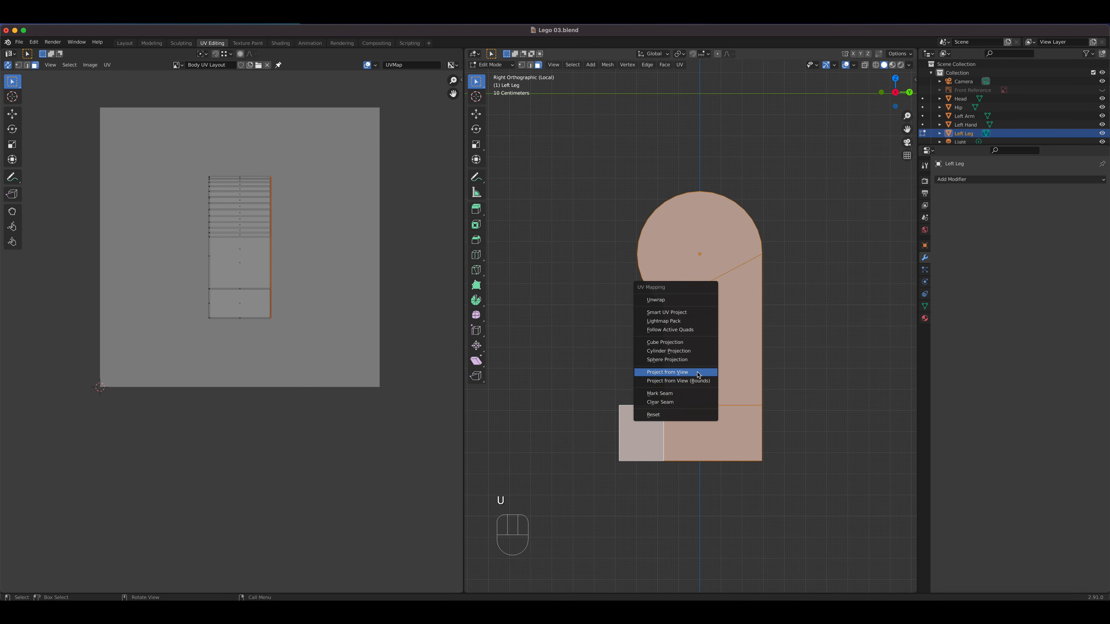
click(698, 372)
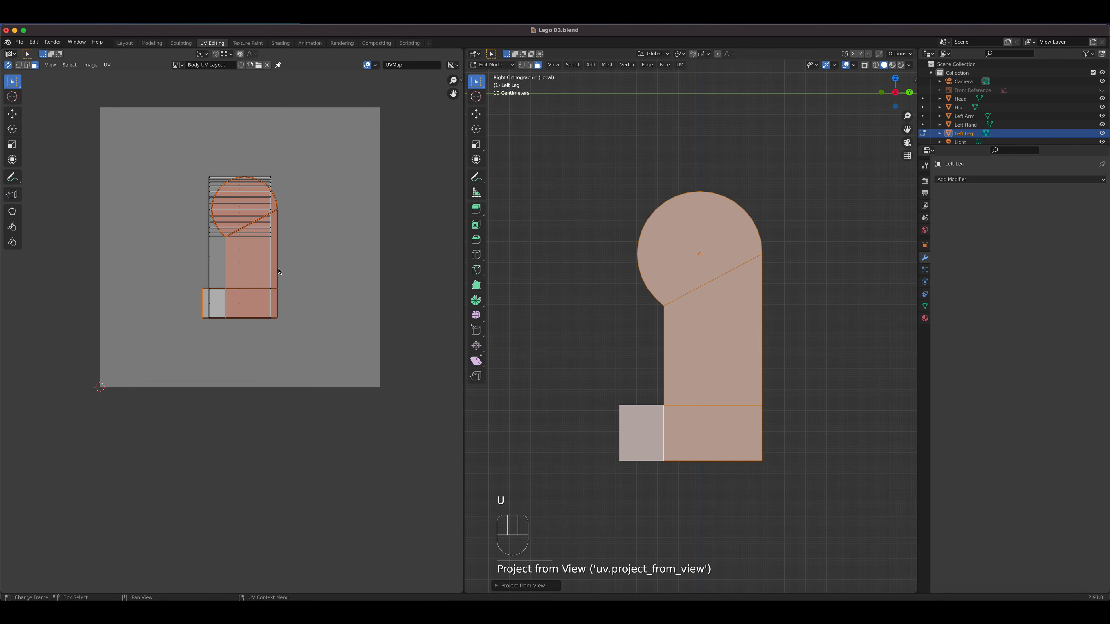
click(12, 114)
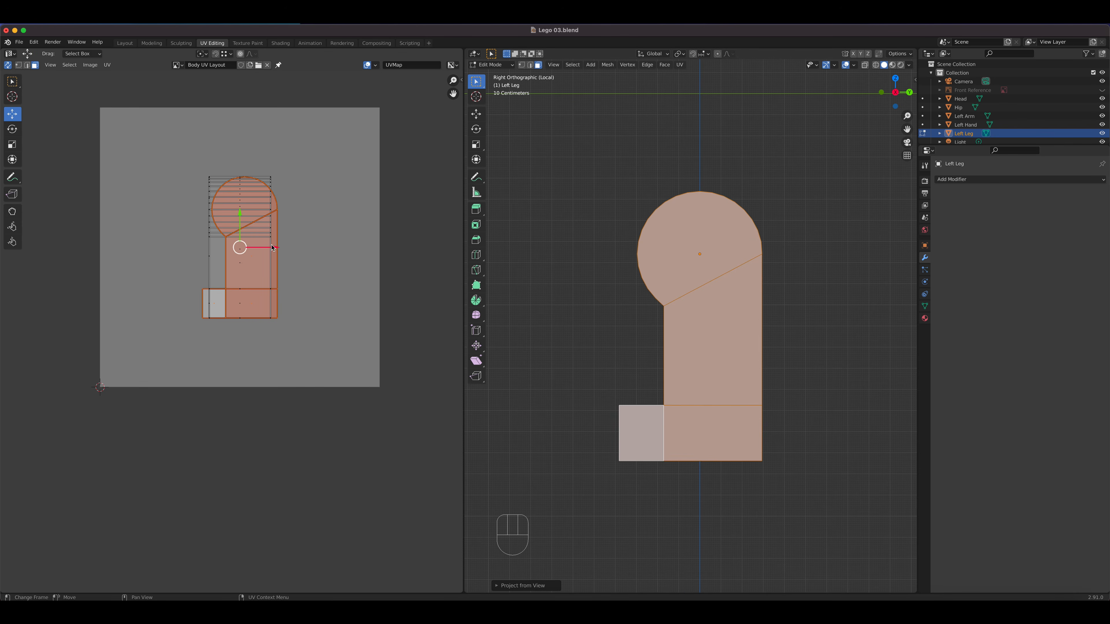
drag(276, 249, 348, 258)
Step: Select the four faces on the opposite side of the leg, from the toe block up to the rounded hip face
middle_drag(694, 342, 868, 347)
click(729, 460)
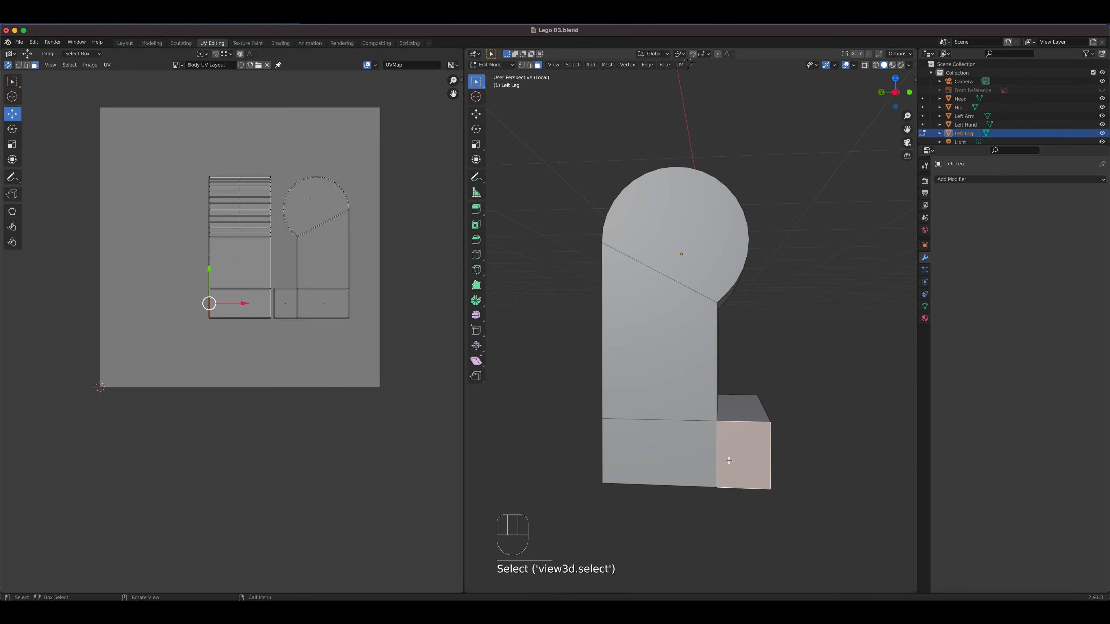
shift+click(651, 453)
shift+click(659, 345)
shift+click(669, 235)
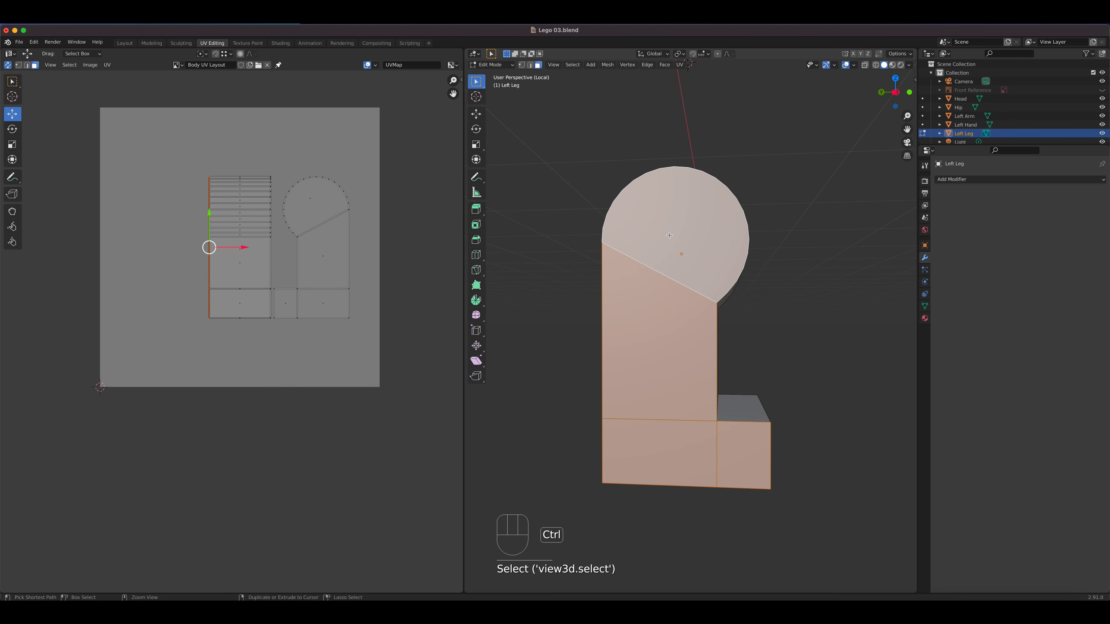
Step: Project the selected side faces from the Left view and move their UV island to the left of the front island
key(ctrl+KP_3)
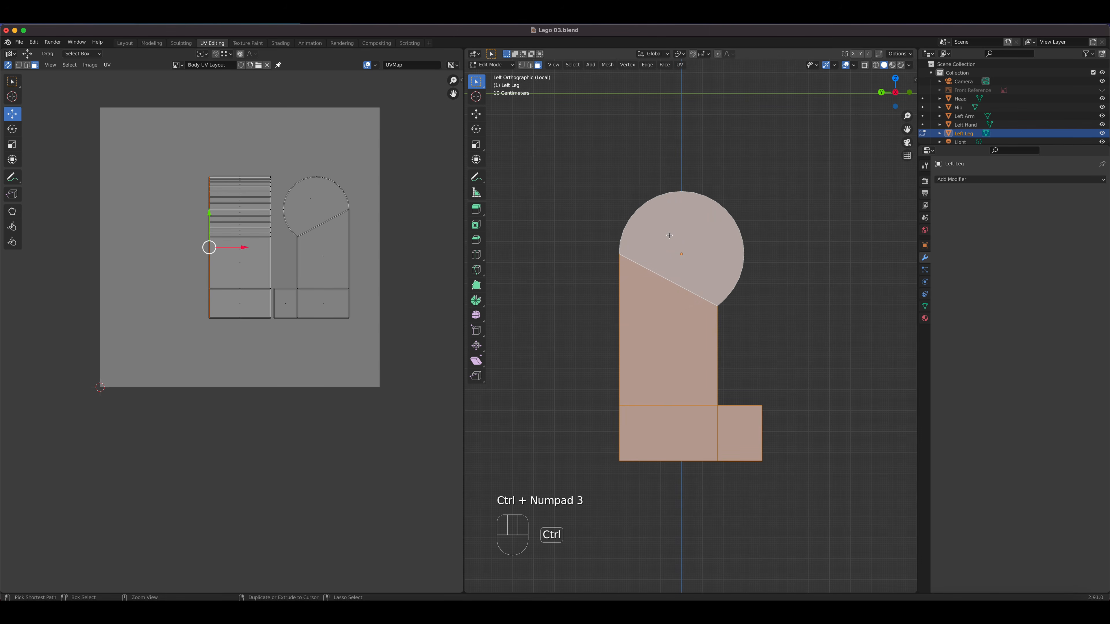
click(554, 64)
mouse_move(573, 168)
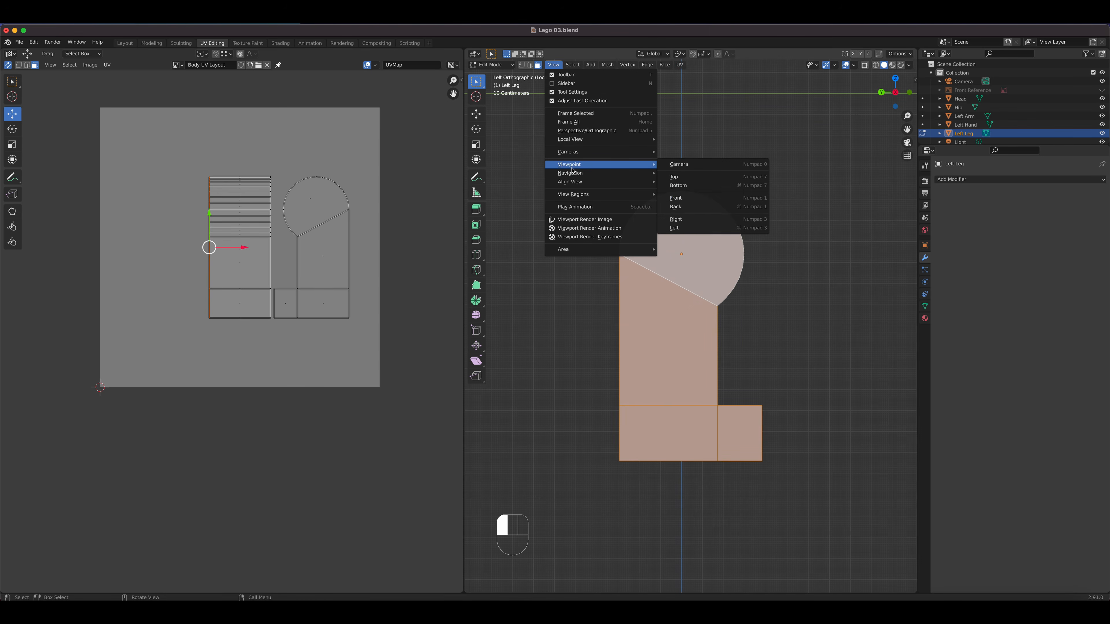
click(730, 229)
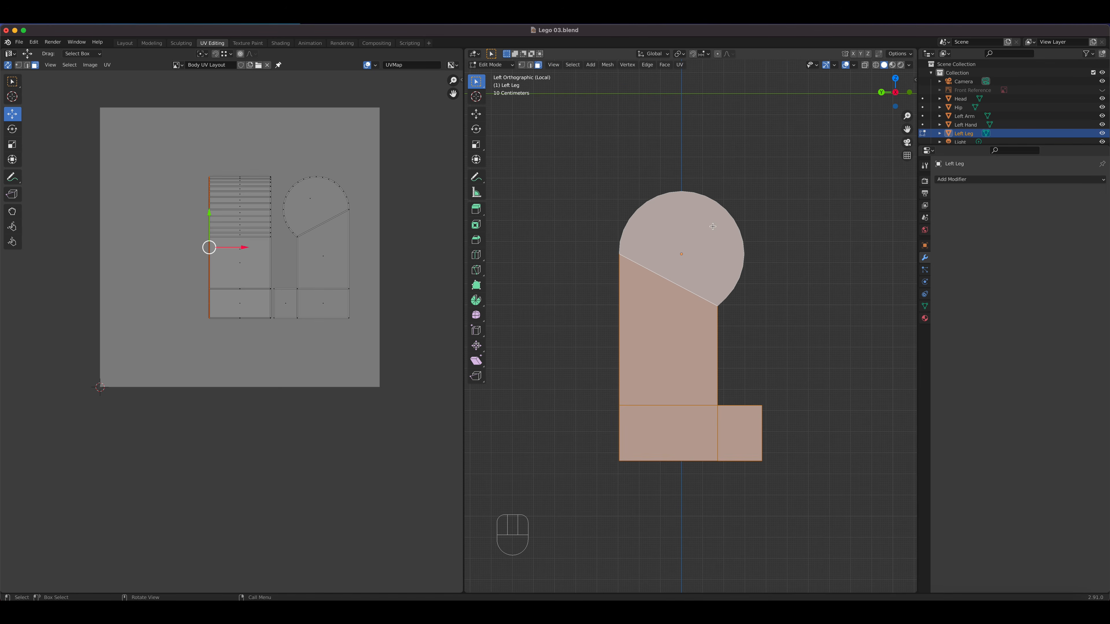
key(u)
click(699, 260)
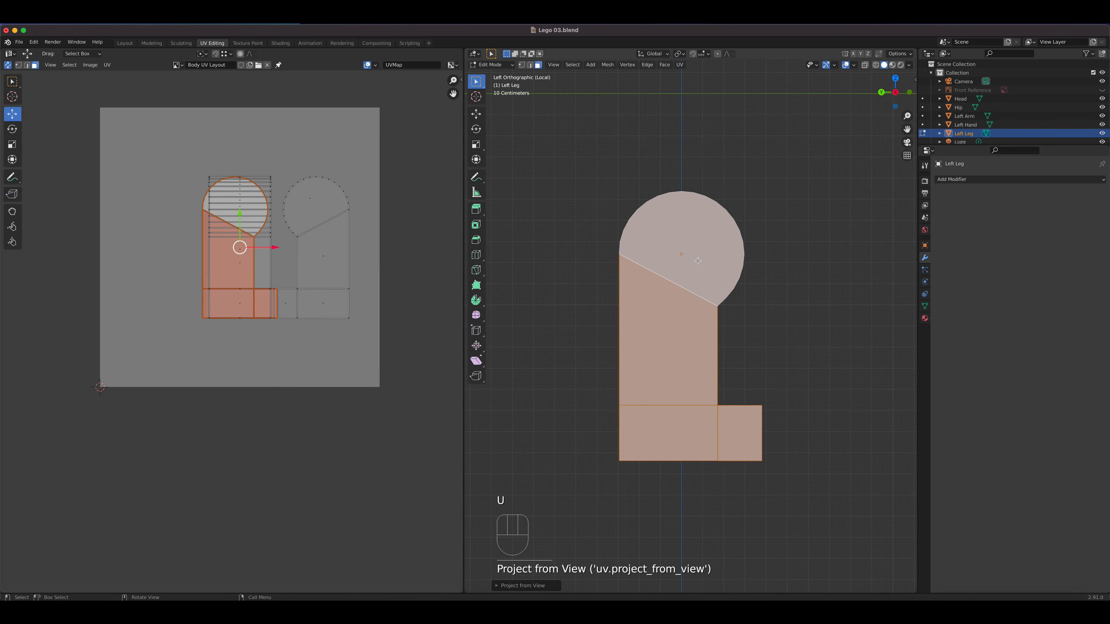
drag(256, 247, 167, 247)
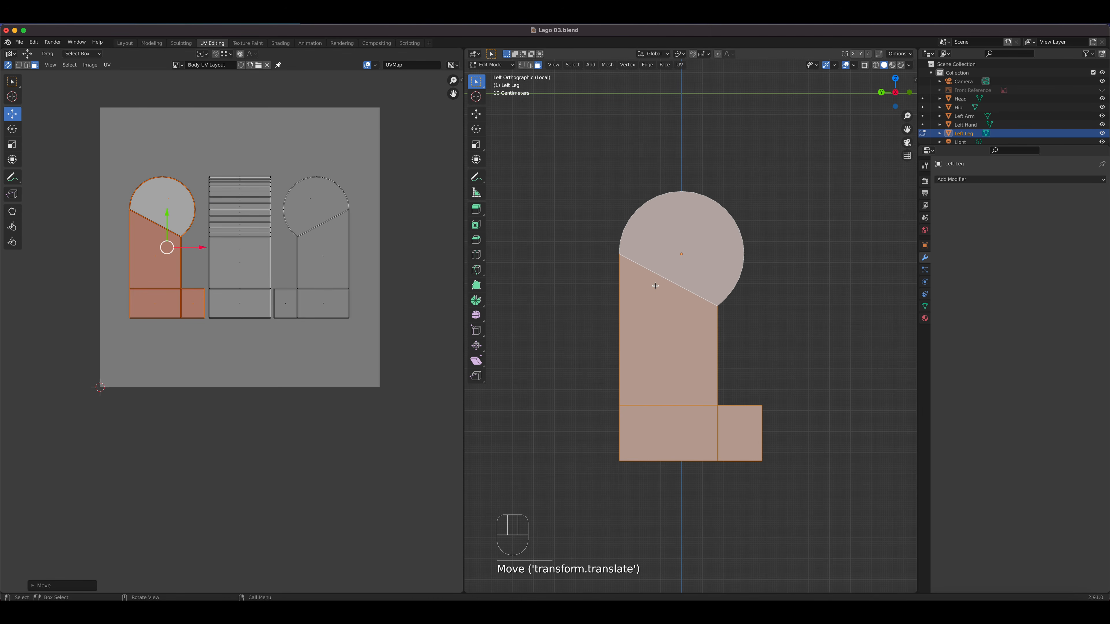
Step: Select all the leg's back faces, from the heel up through the curved strips to the crown of the rounded top
key(ctrl+KP_1)
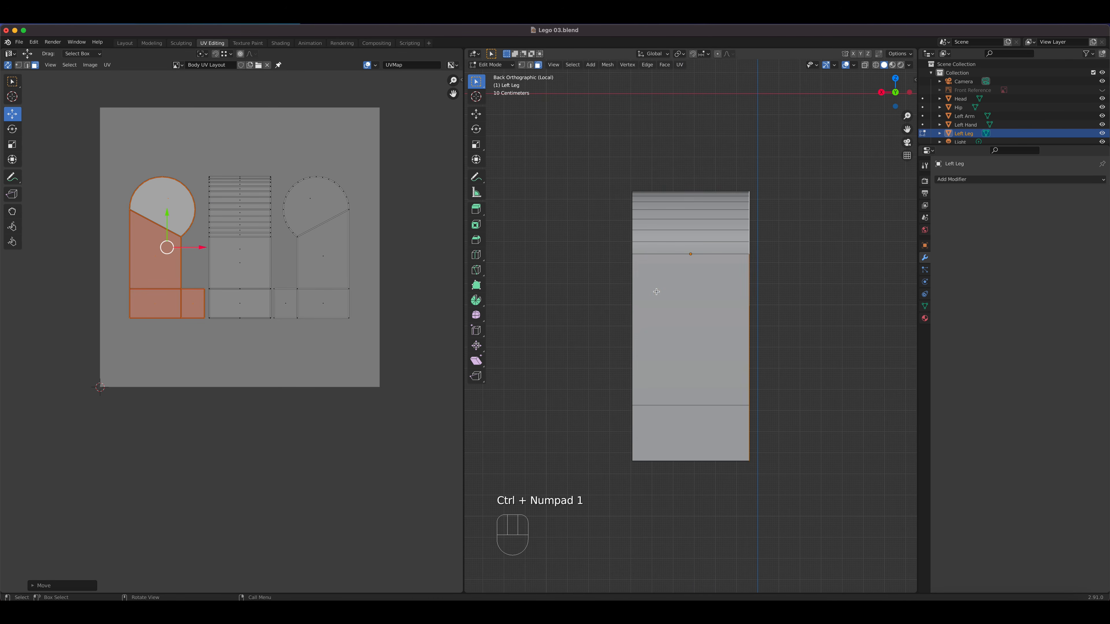
click(691, 429)
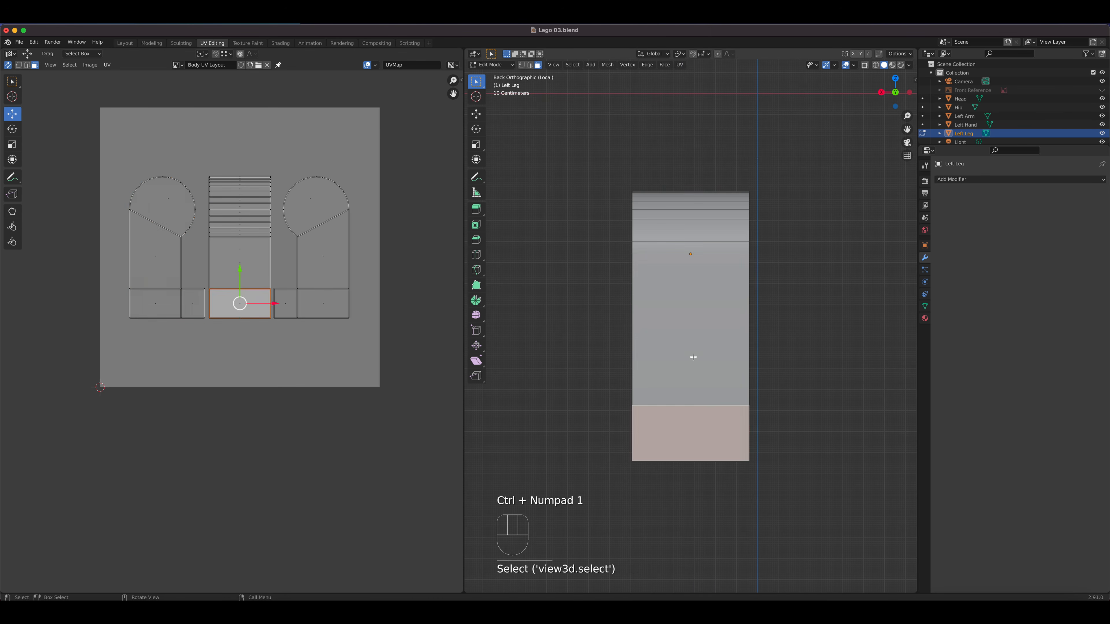
shift+click(687, 335)
shift+click(685, 247)
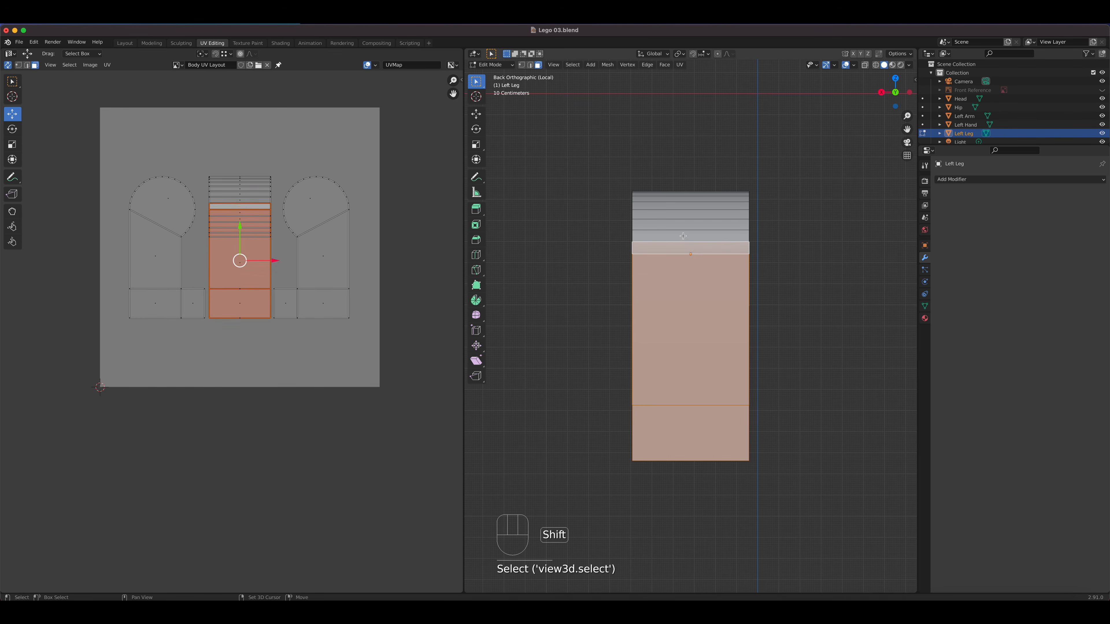
shift+click(684, 236)
shift+click(683, 225)
shift+click(683, 215)
shift+click(684, 204)
shift+click(686, 195)
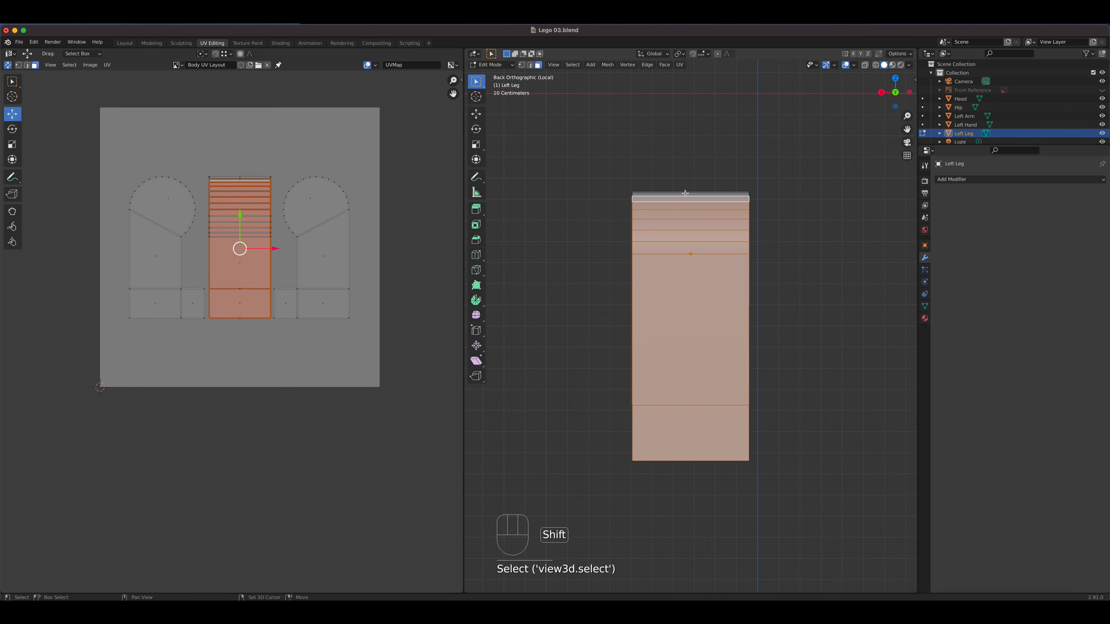
middle_drag(687, 193, 785, 268)
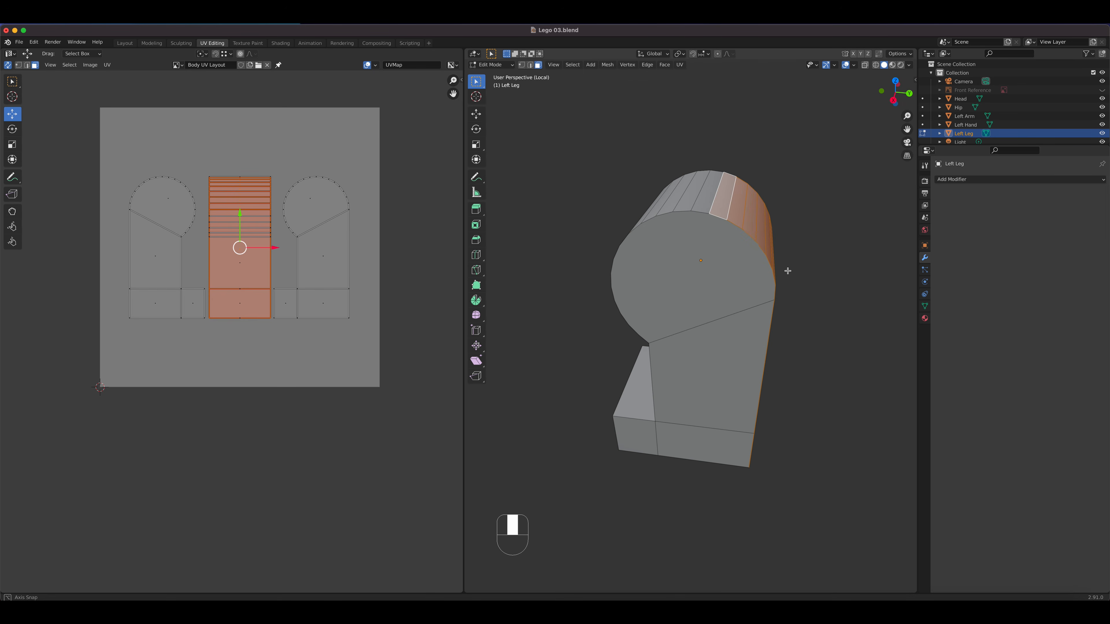
shift+click(709, 205)
middle_drag(717, 254, 720, 241)
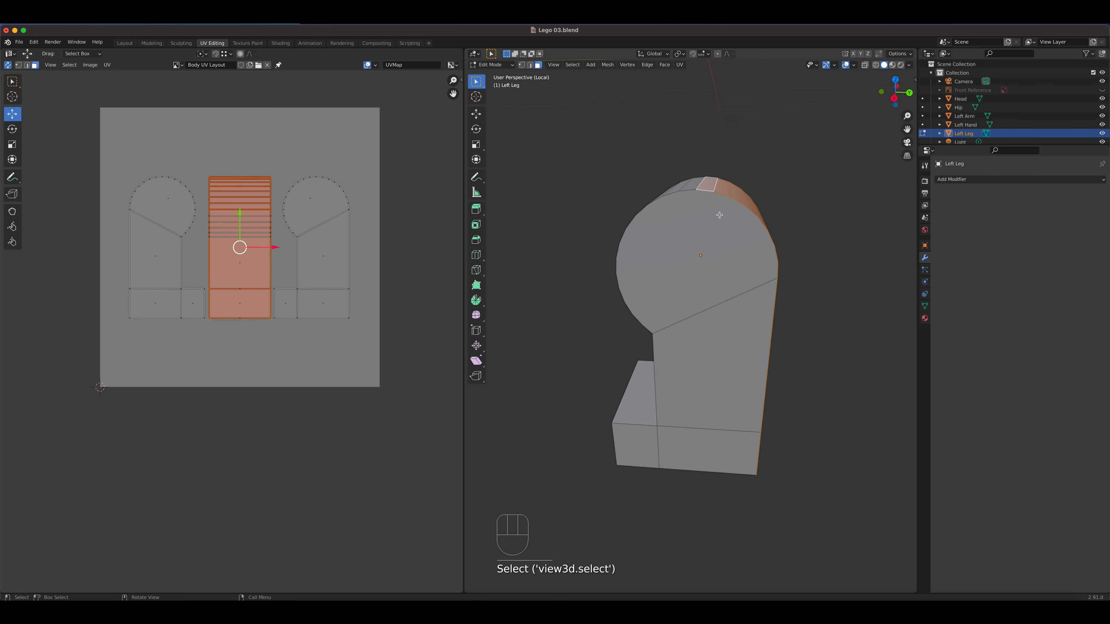
Step: Project the selected back faces from the Back view and move their UV island to the far left of the layout
key(ctrl+KP_1)
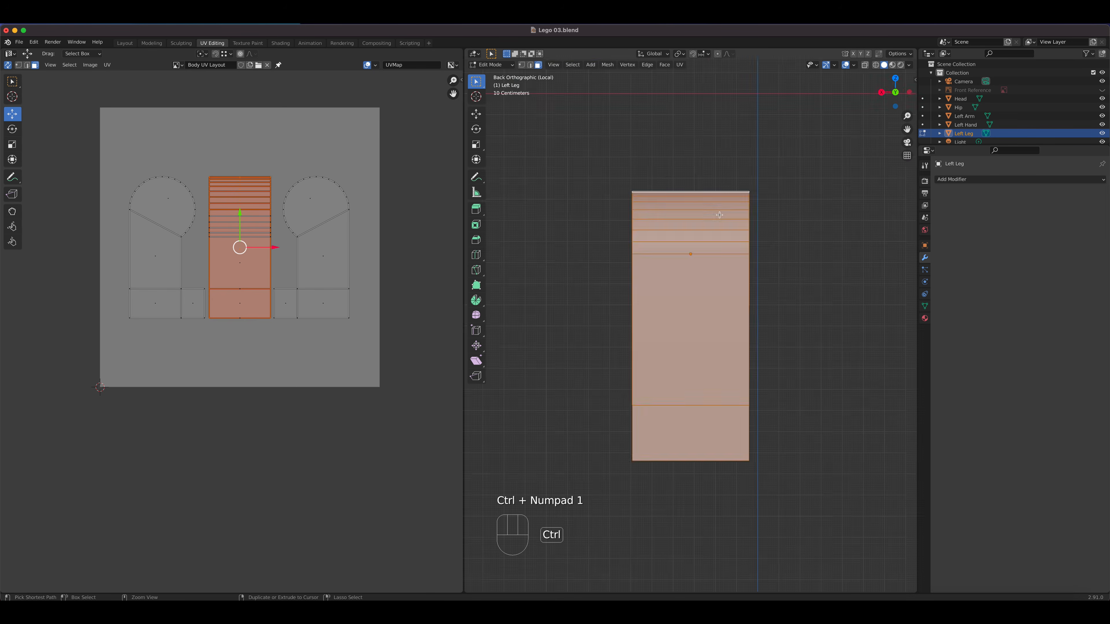
key(u)
click(695, 261)
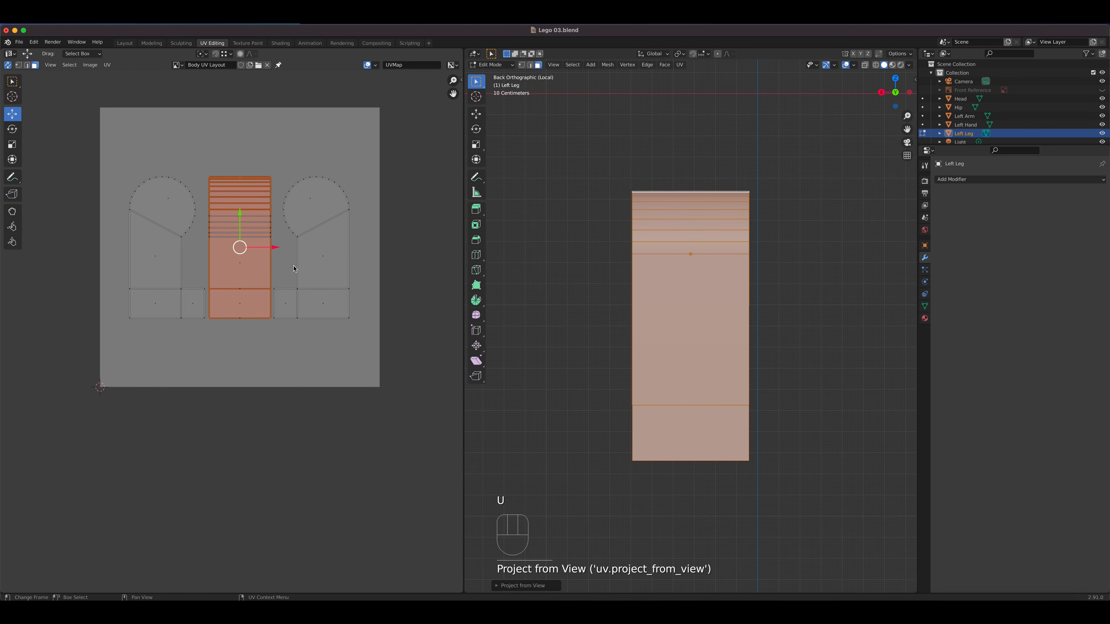
drag(276, 251, 126, 256)
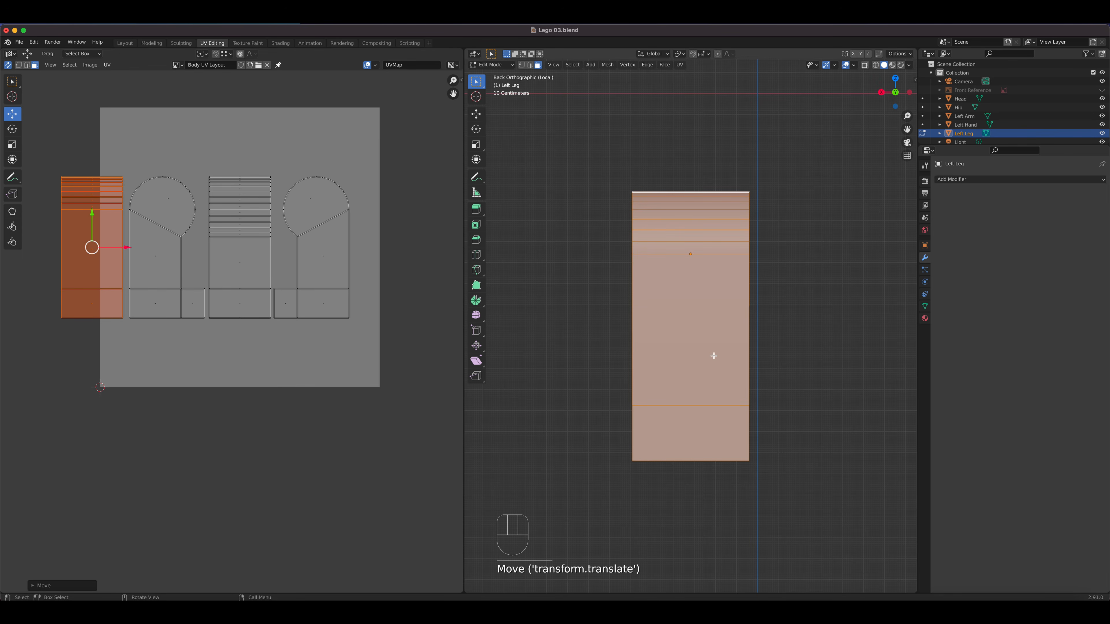
Step: Project the two sole faces from the Bottom view and move their UV island directly below the front island
middle_drag(647, 315, 564, 270)
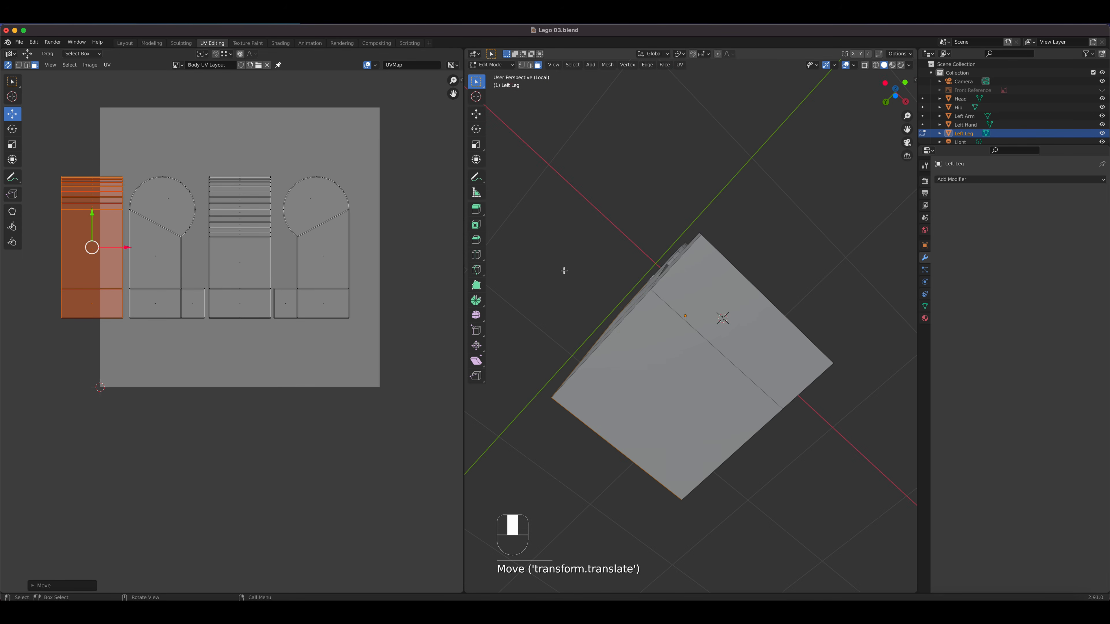
click(703, 323)
shift+click(665, 386)
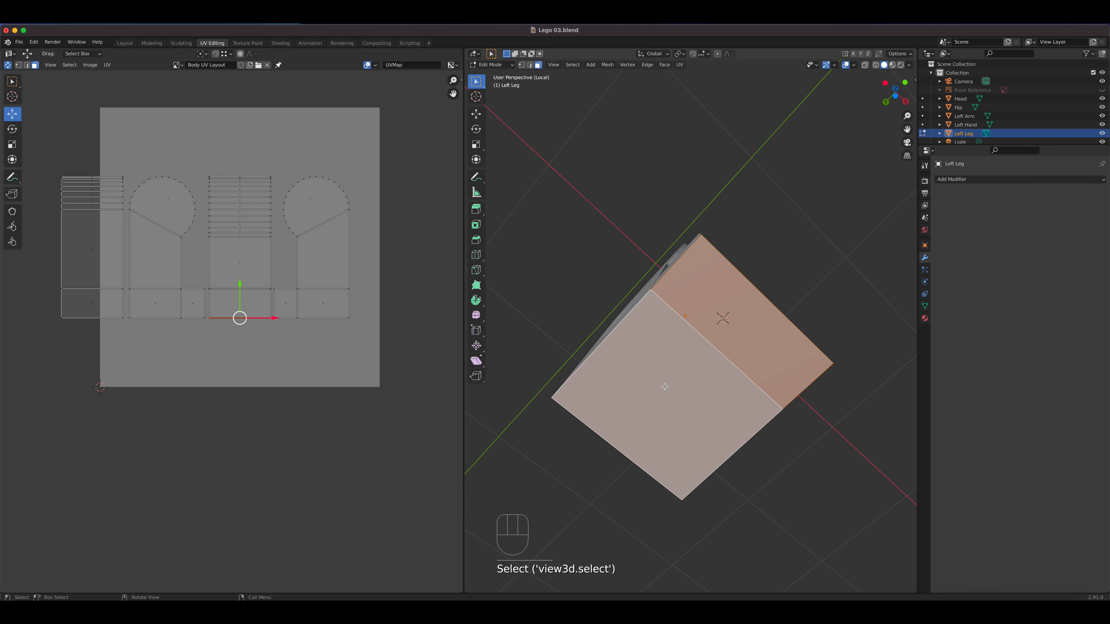
key(ctrl+KP_7)
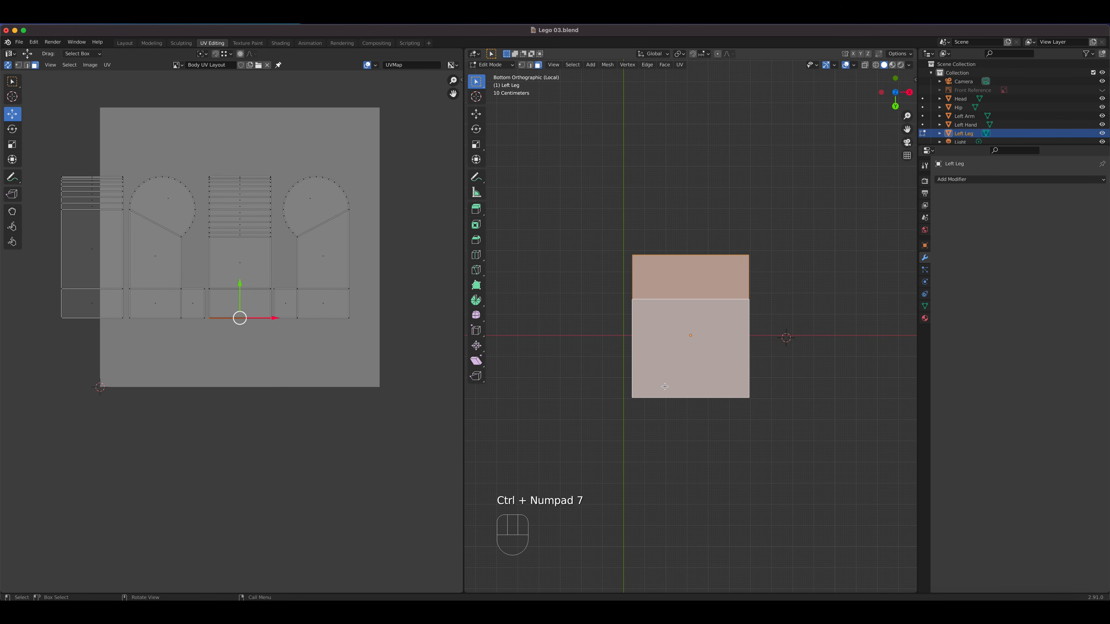
key(u)
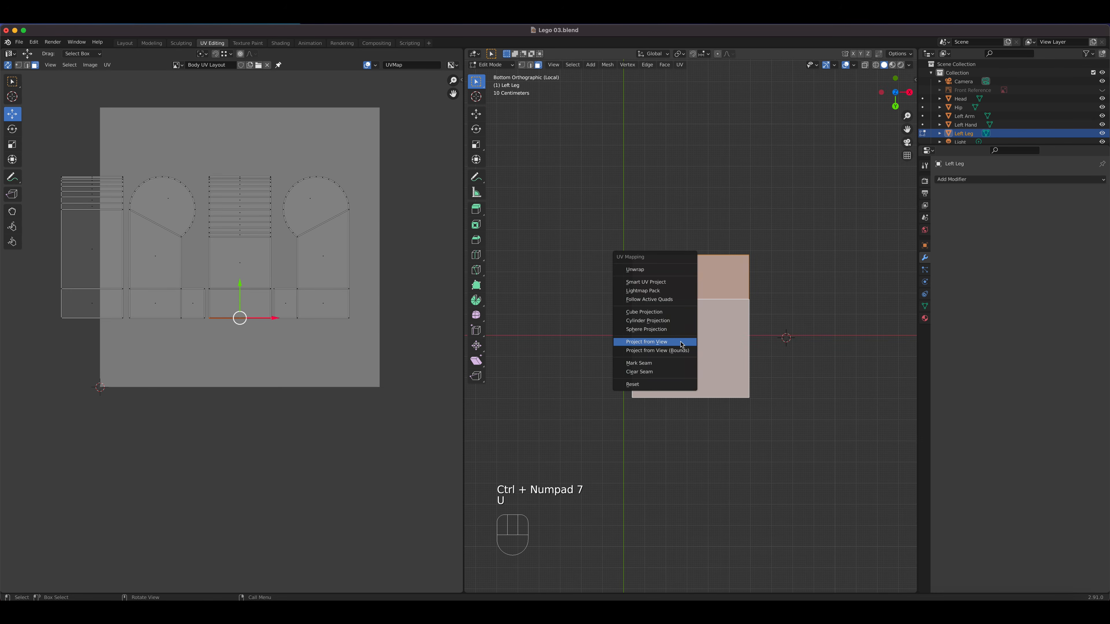
click(680, 341)
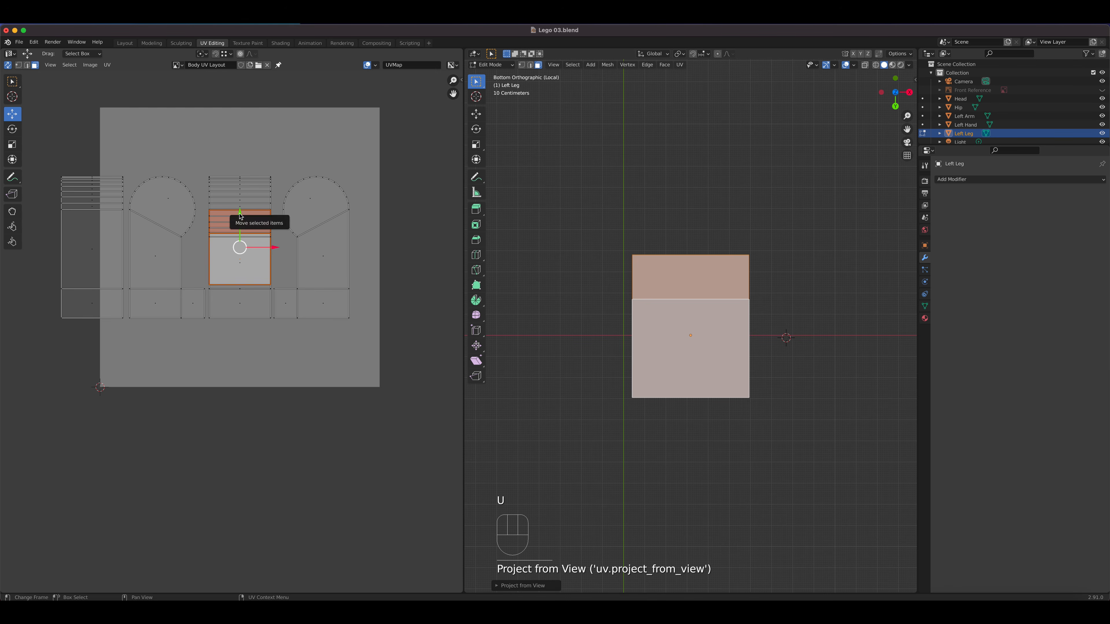
drag(240, 221, 240, 326)
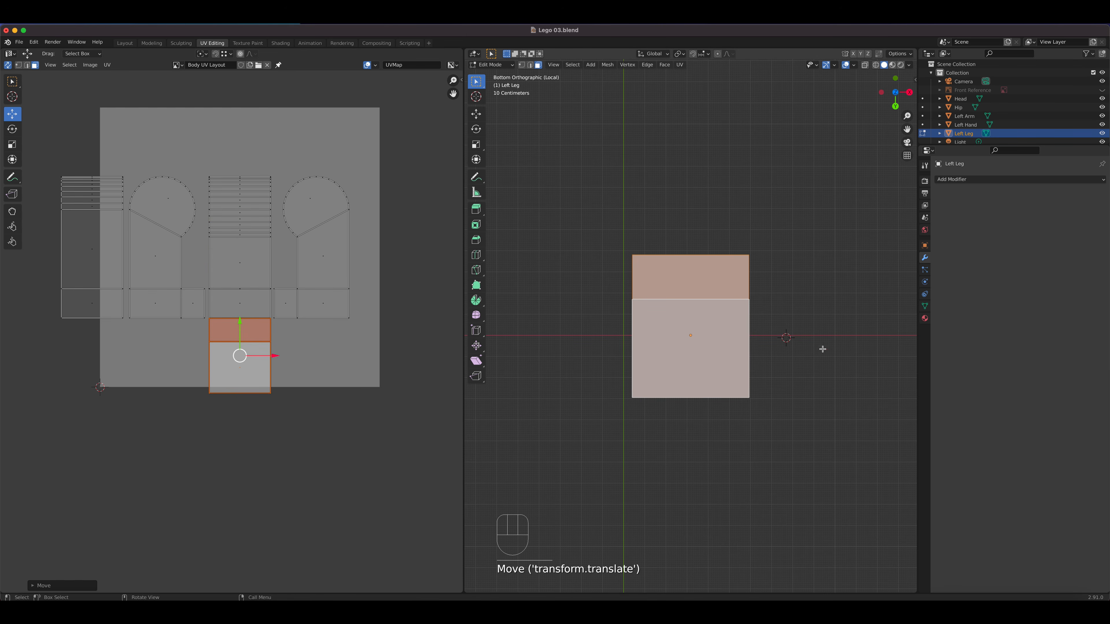
Step: Select the top face of the toe block and unwrap it with Project from View in the Top view
scroll(739, 325, up, 3)
middle_drag(739, 325, 694, 433)
click(654, 410)
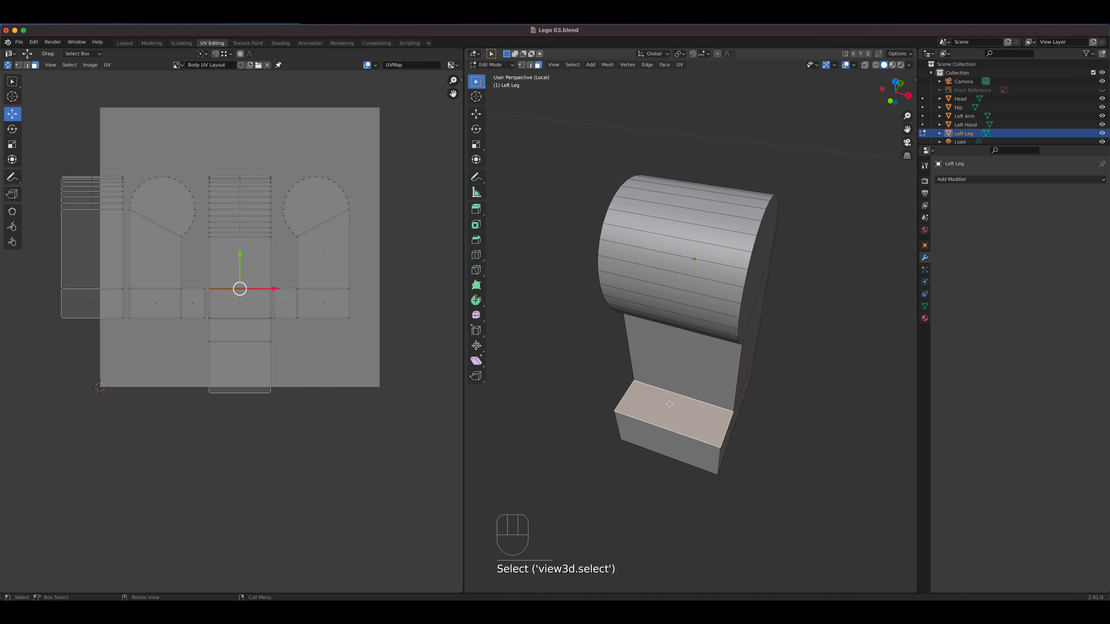
key(KP_7)
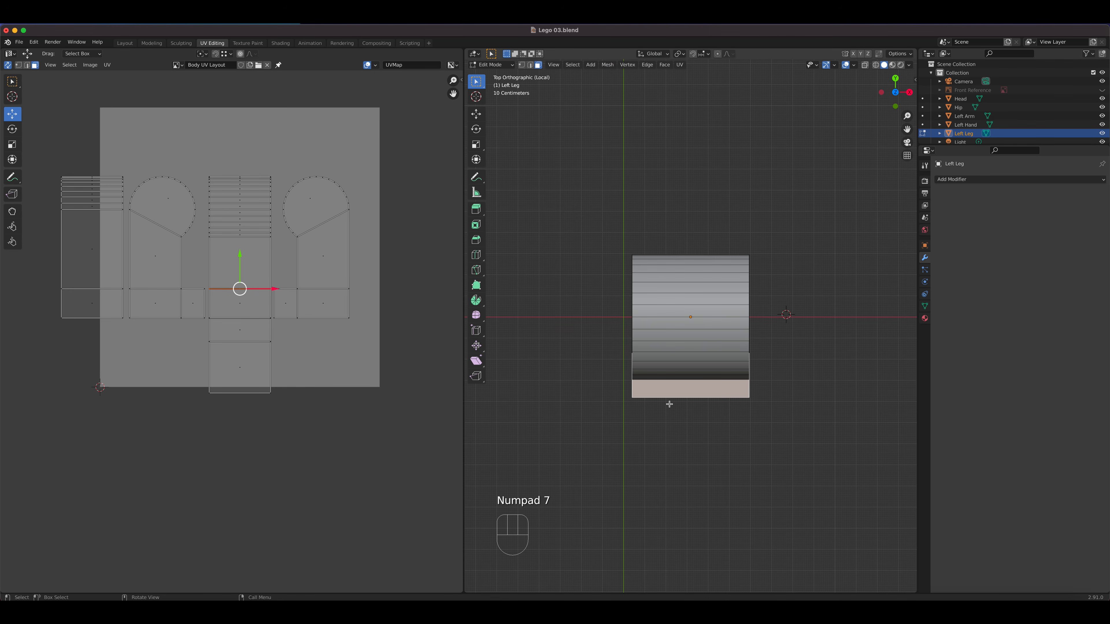
key(u)
click(701, 390)
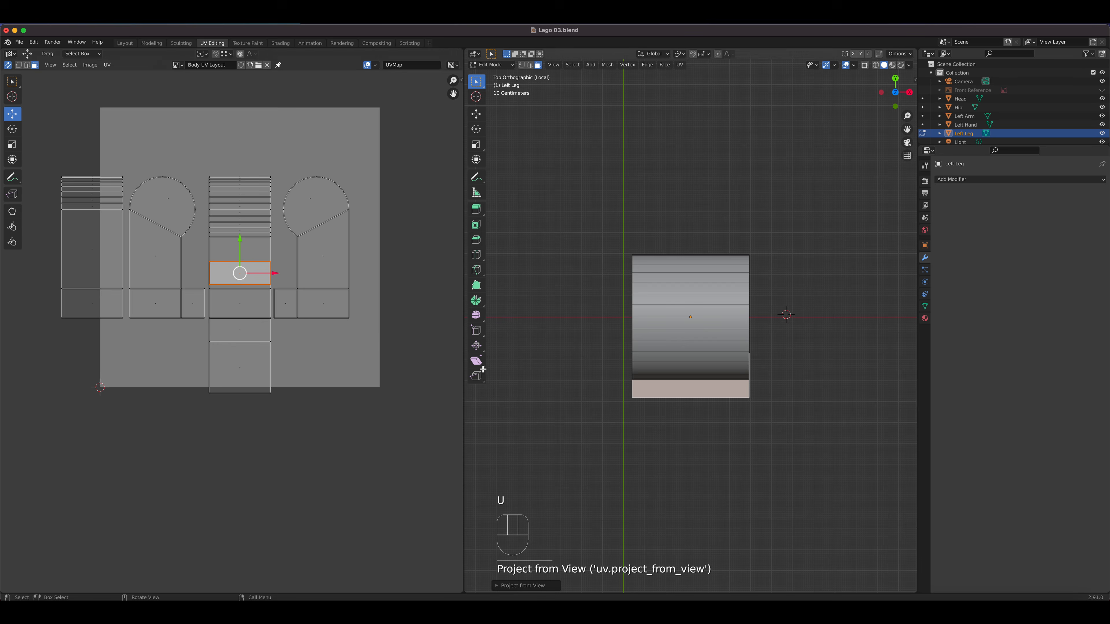
Step: Select both sole faces in the UV layout and move them straight down, leaving a gap below the front island
scroll(240, 275, up, 2)
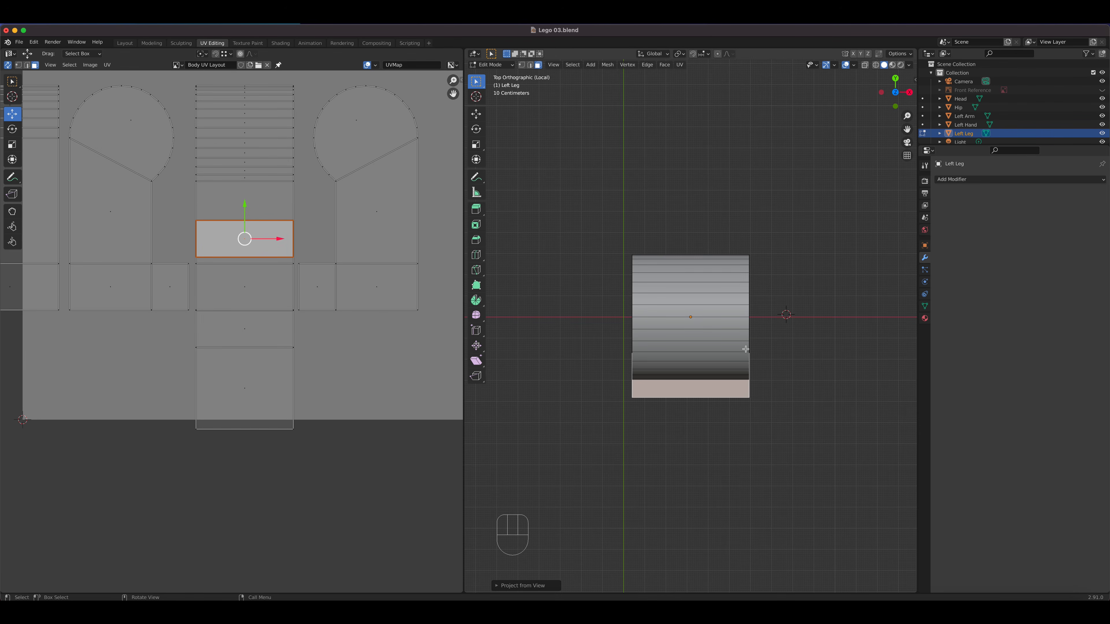
middle_drag(704, 355, 720, 336)
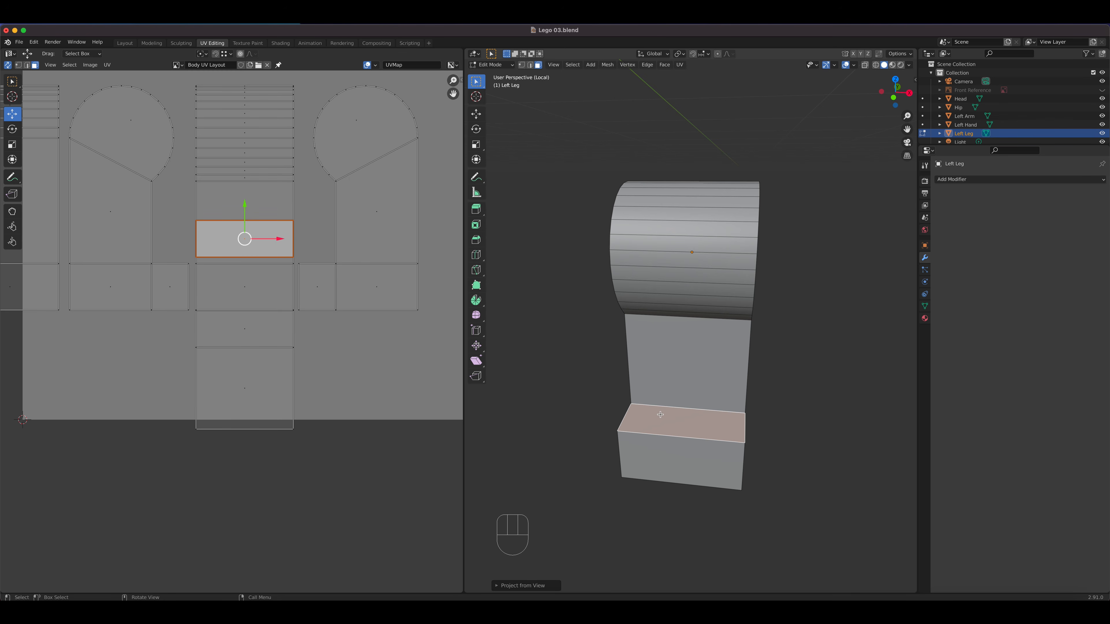
click(247, 392)
shift+click(250, 340)
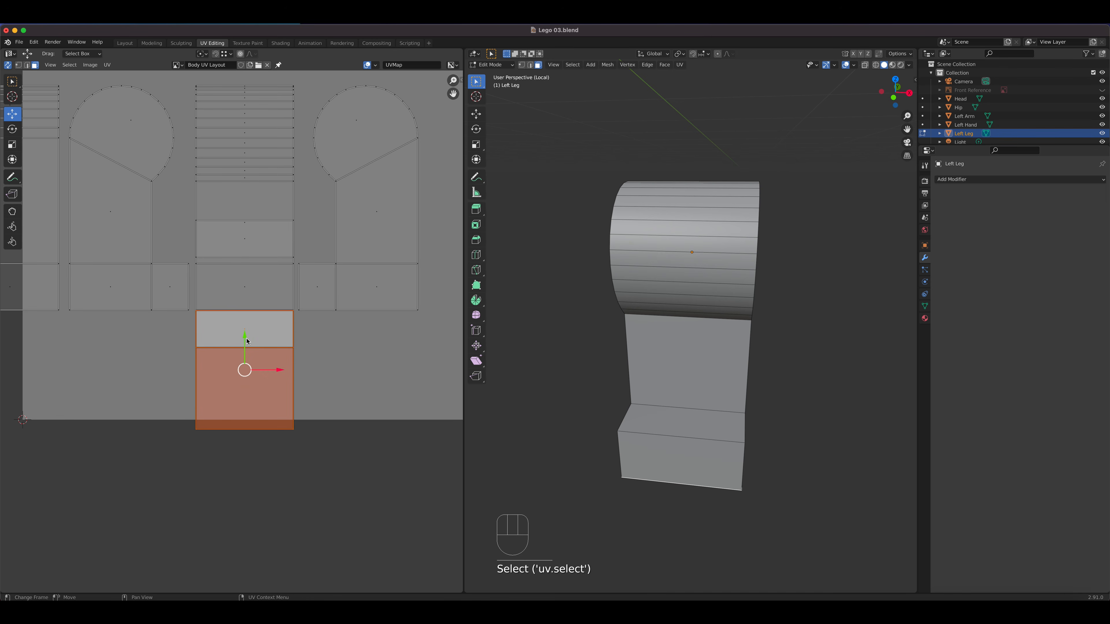
drag(244, 343, 244, 426)
Step: Move the toe block's front-face UV down, then place its top-face UV in the gap beneath the shin face
click(249, 295)
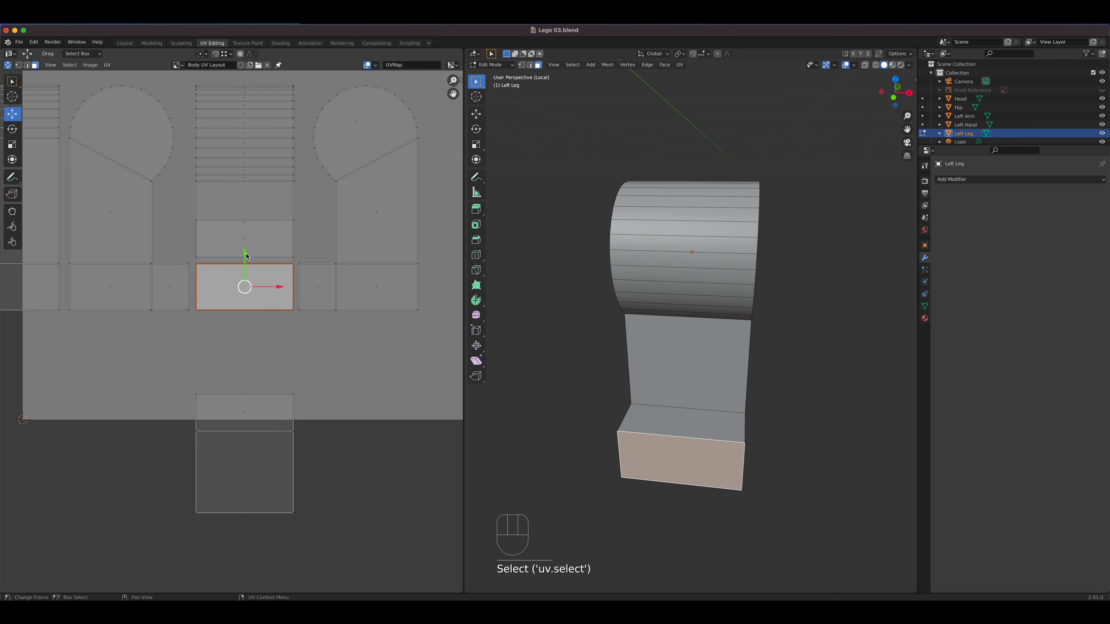
drag(245, 254, 243, 304)
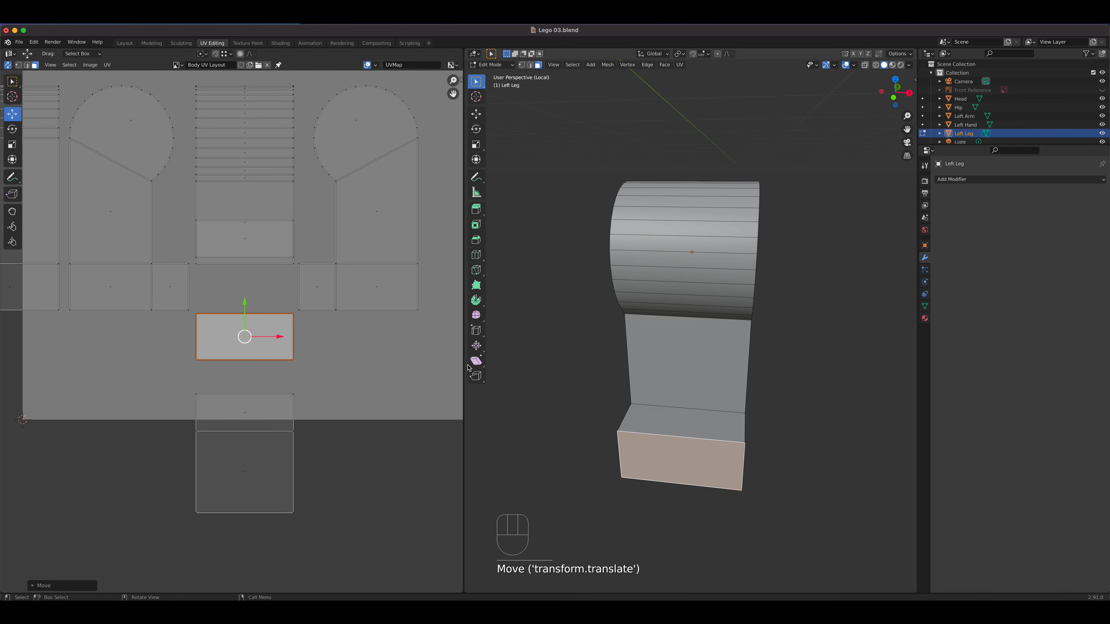
click(678, 424)
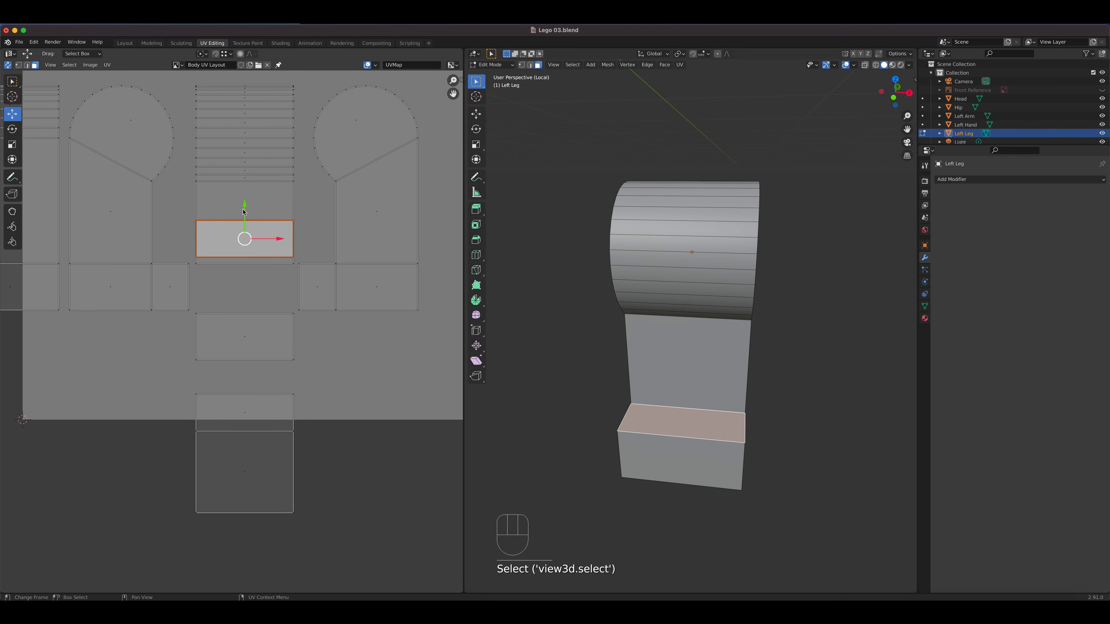
drag(244, 212, 236, 256)
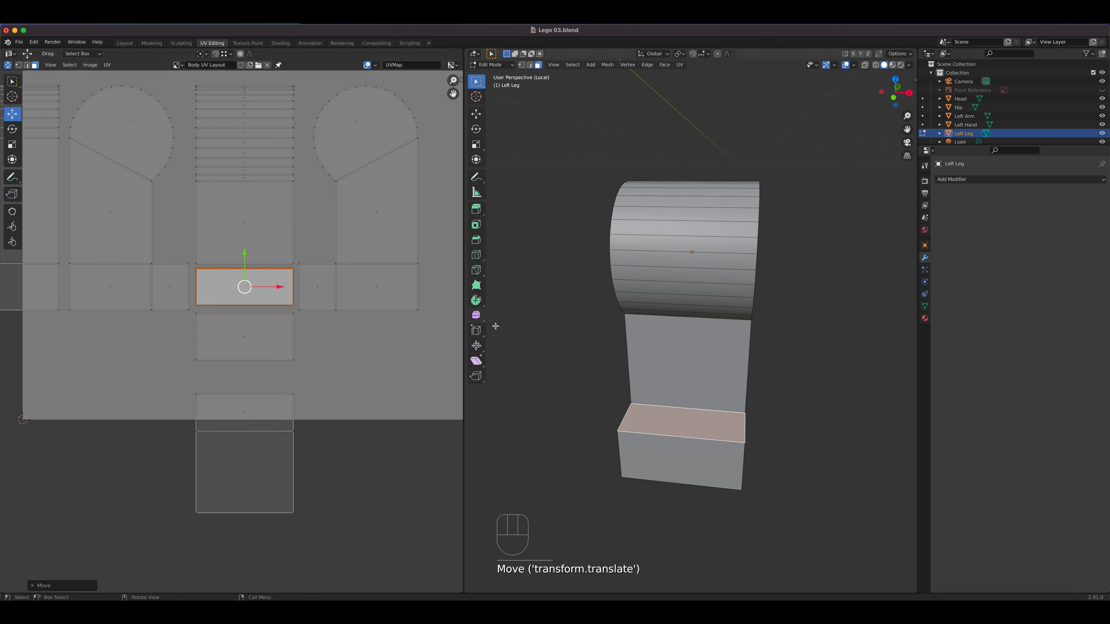
Step: Select the shin, toe-top, toe-front and sole faces together to compare their order on the model and in the UV layout
click(688, 361)
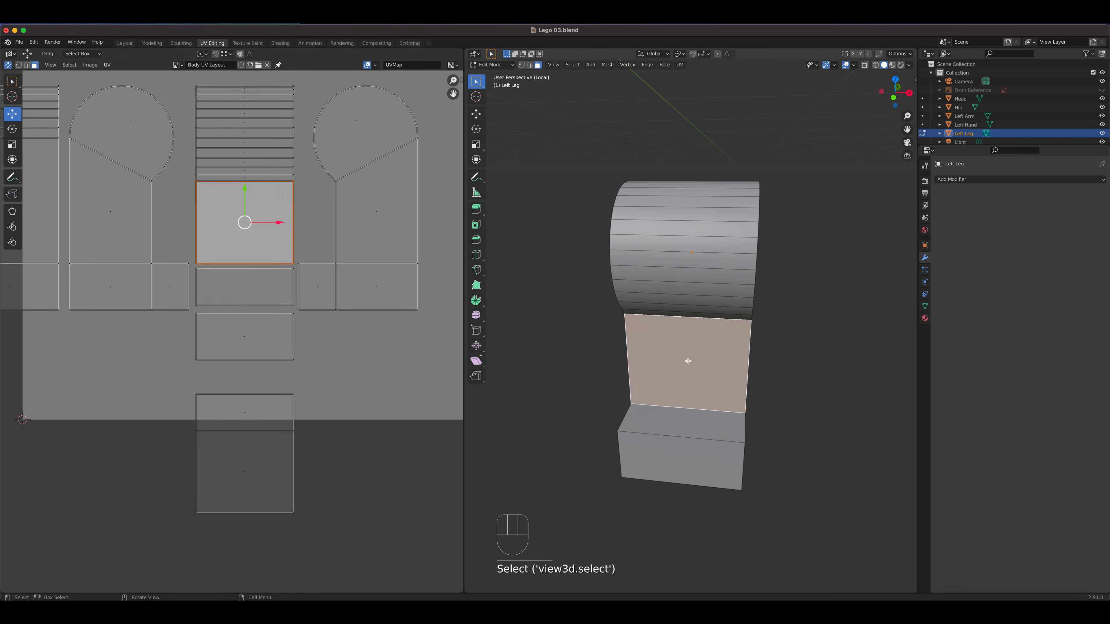
shift+click(680, 421)
shift+click(668, 456)
mouse_move(685, 418)
middle_down()
mouse_move(677, 335)
mouse_move(671, 431)
middle_up()
shift+click(687, 385)
shift+click(702, 466)
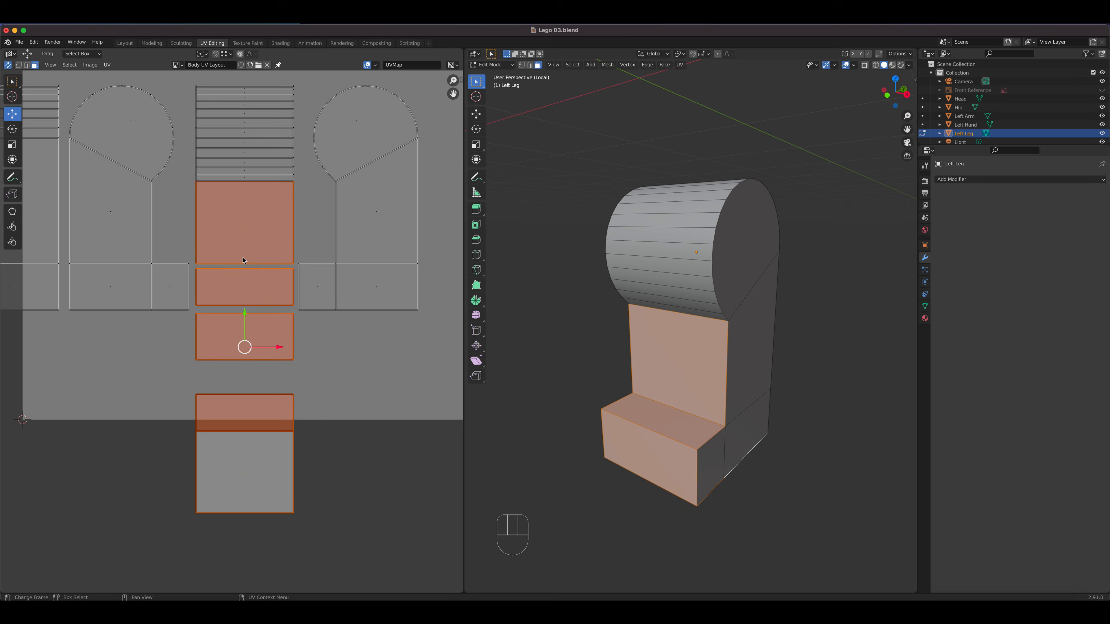
scroll(245, 261, up, 1)
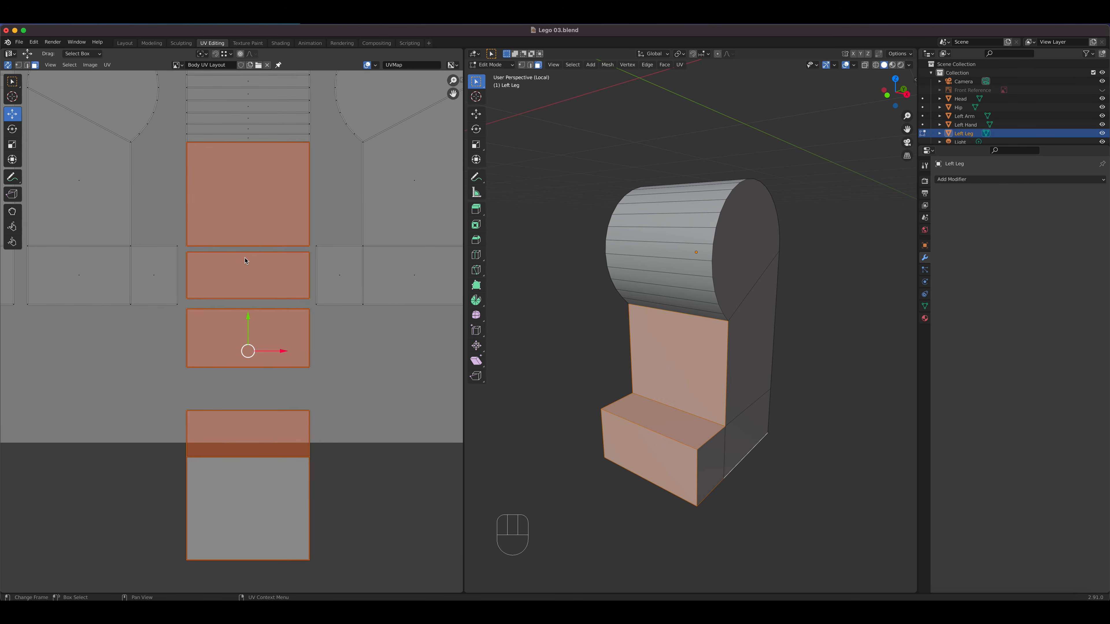
Step: Switch to edge selection and check the shared horizontal edges between the shin, toe-top, toe-front and sole UV faces
click(27, 64)
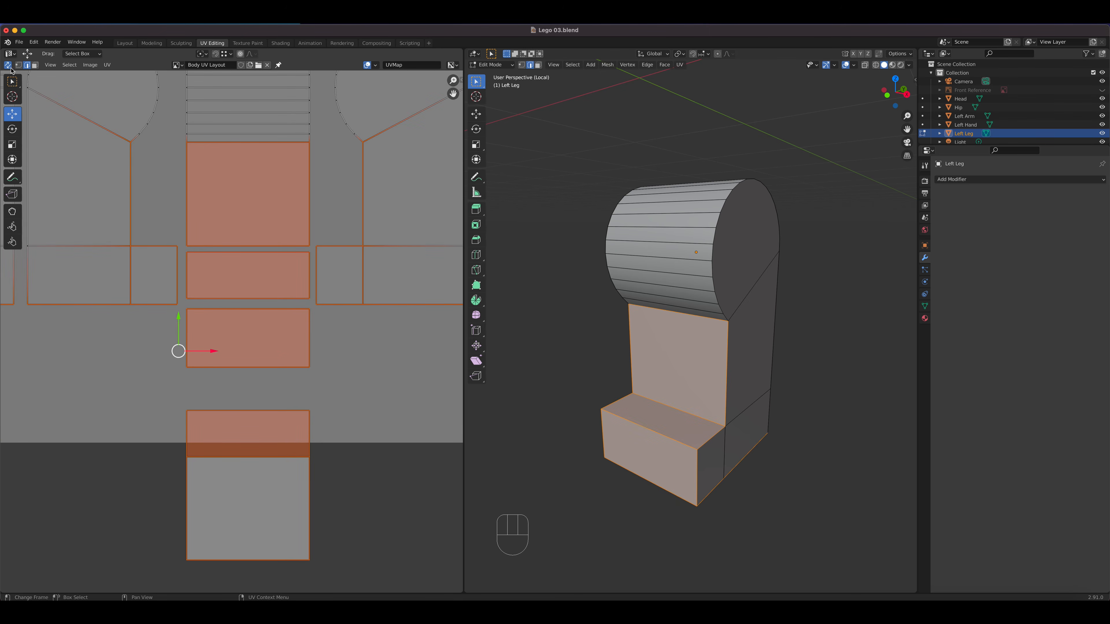
click(241, 245)
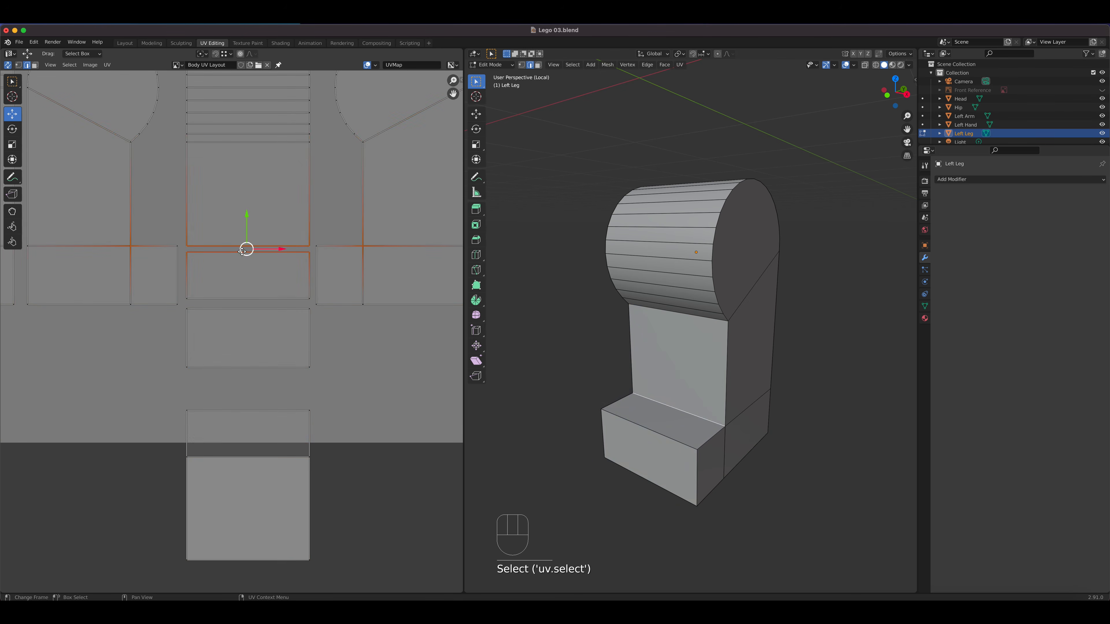
scroll(231, 254, up, 1)
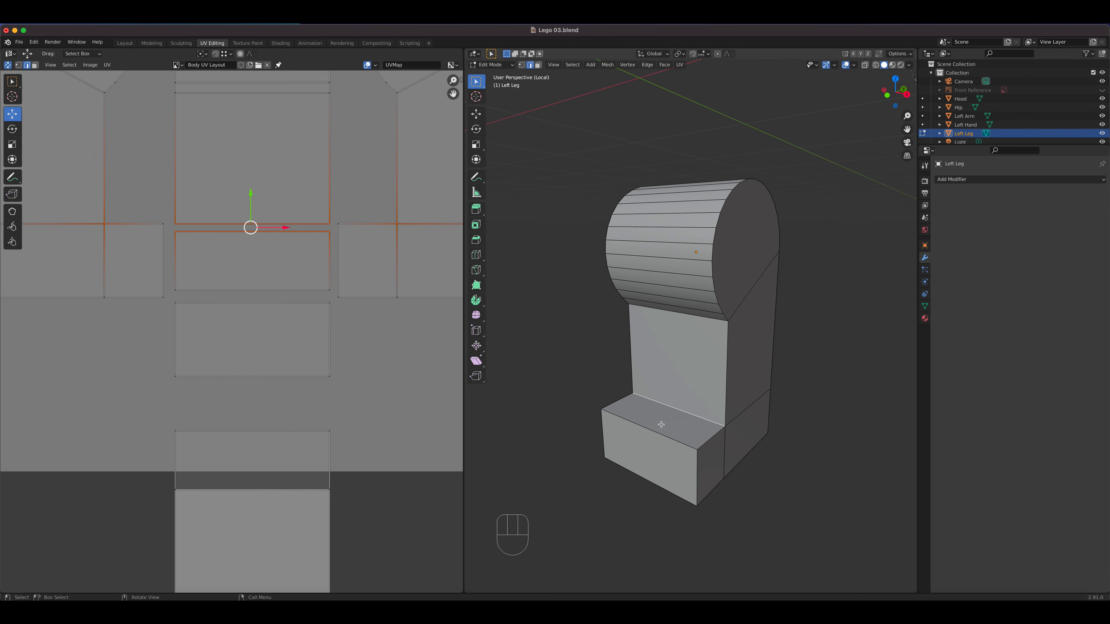
click(253, 291)
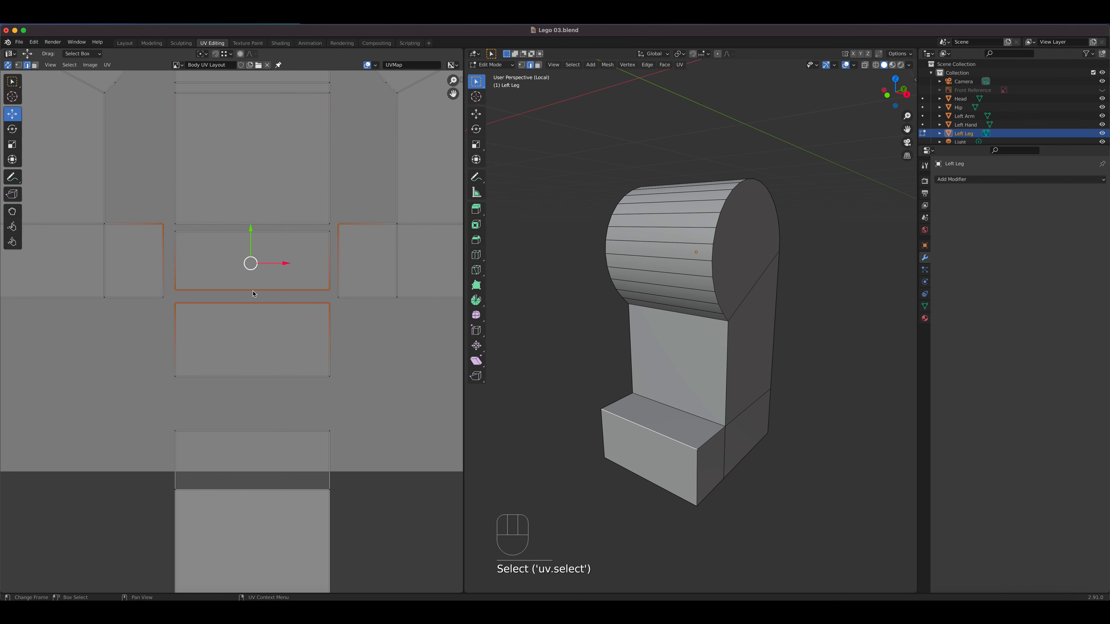
click(245, 379)
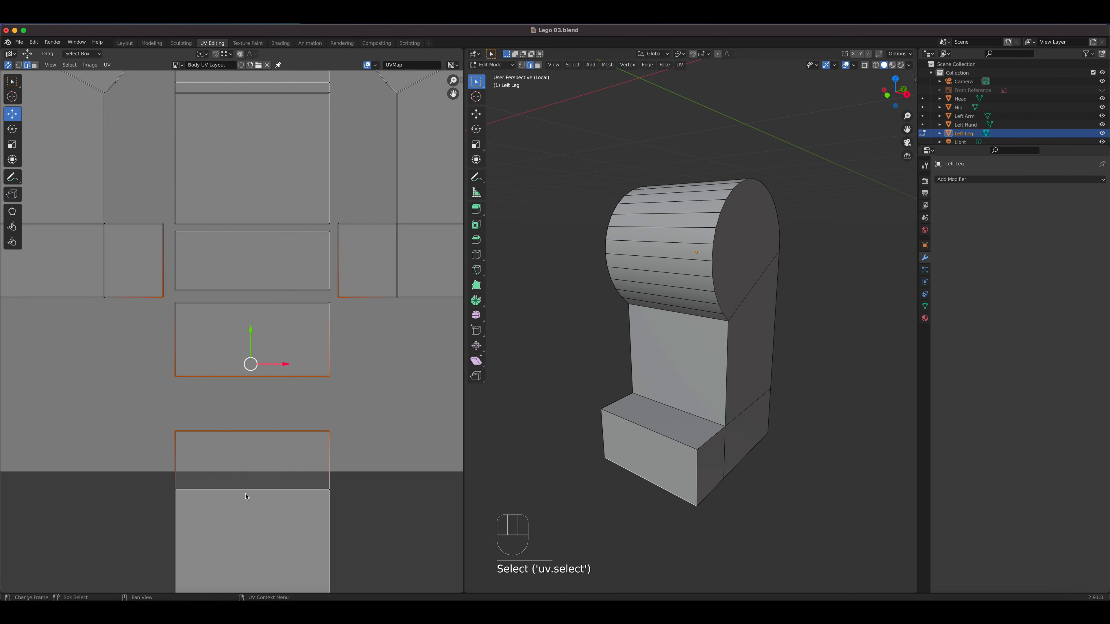
Step: Check the vertical toe and heel edges of both side islands for their matching edges on the front, back and sole islands
click(338, 271)
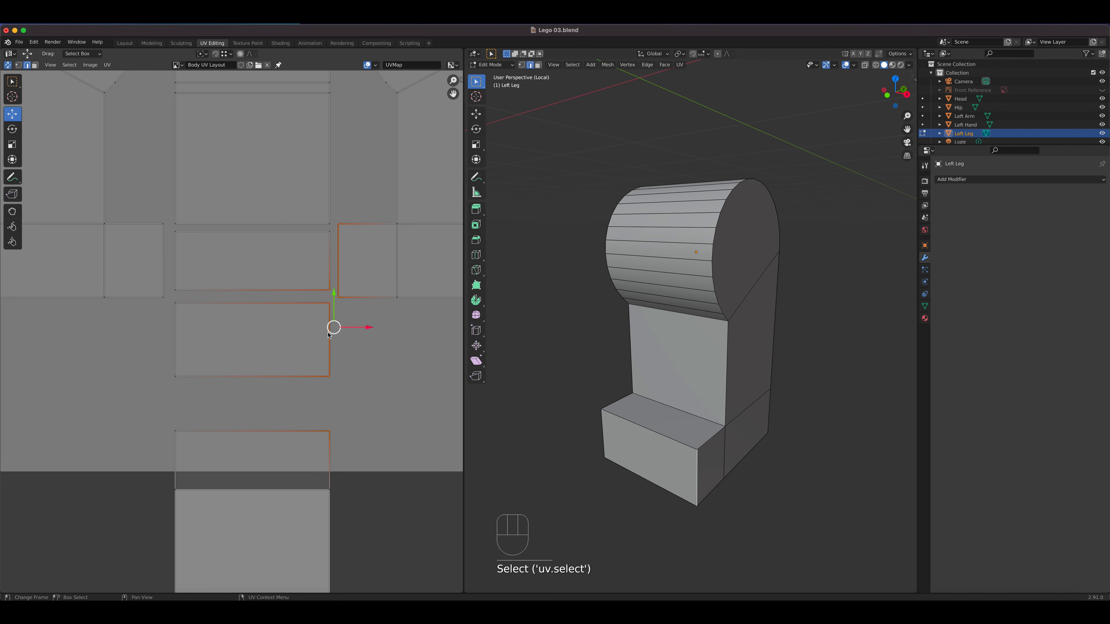
click(161, 271)
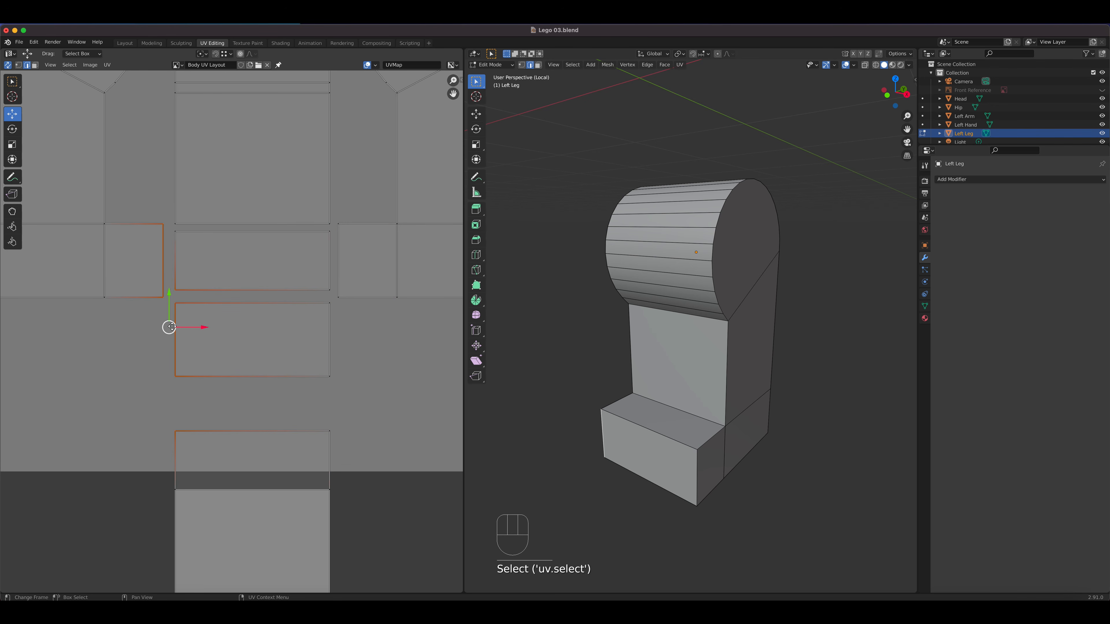
scroll(268, 361, down, 2)
scroll(271, 353, down, 1)
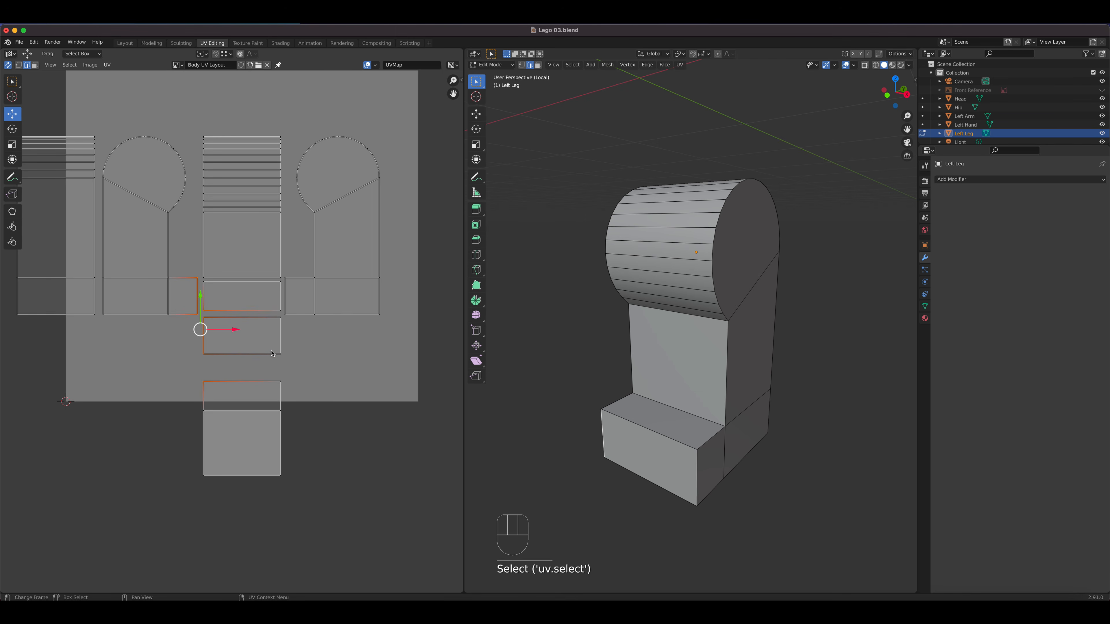
click(105, 303)
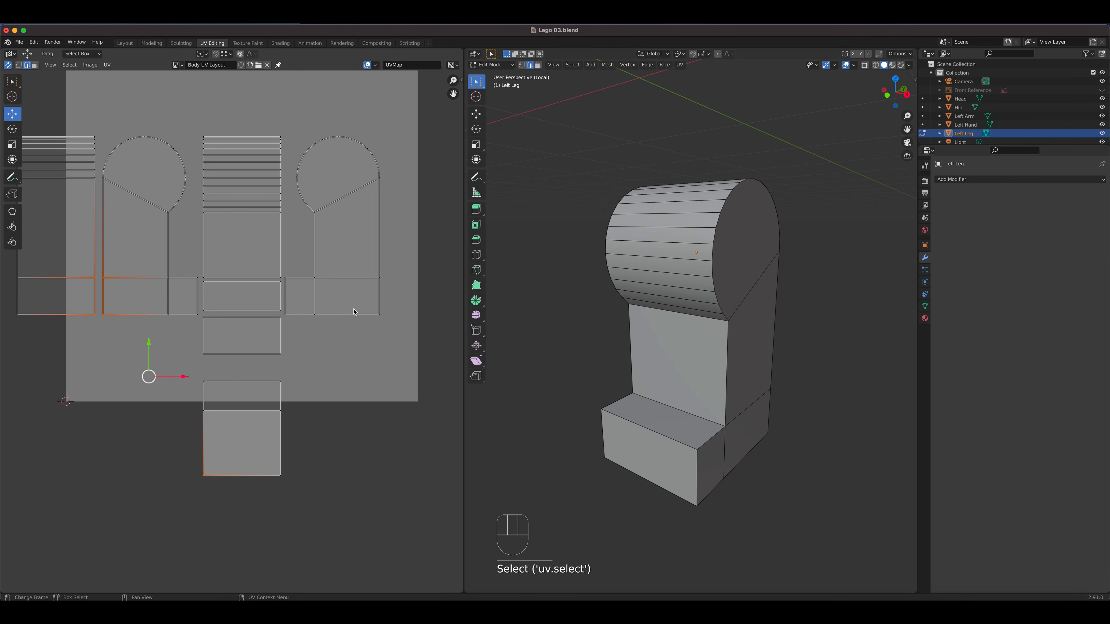
click(378, 304)
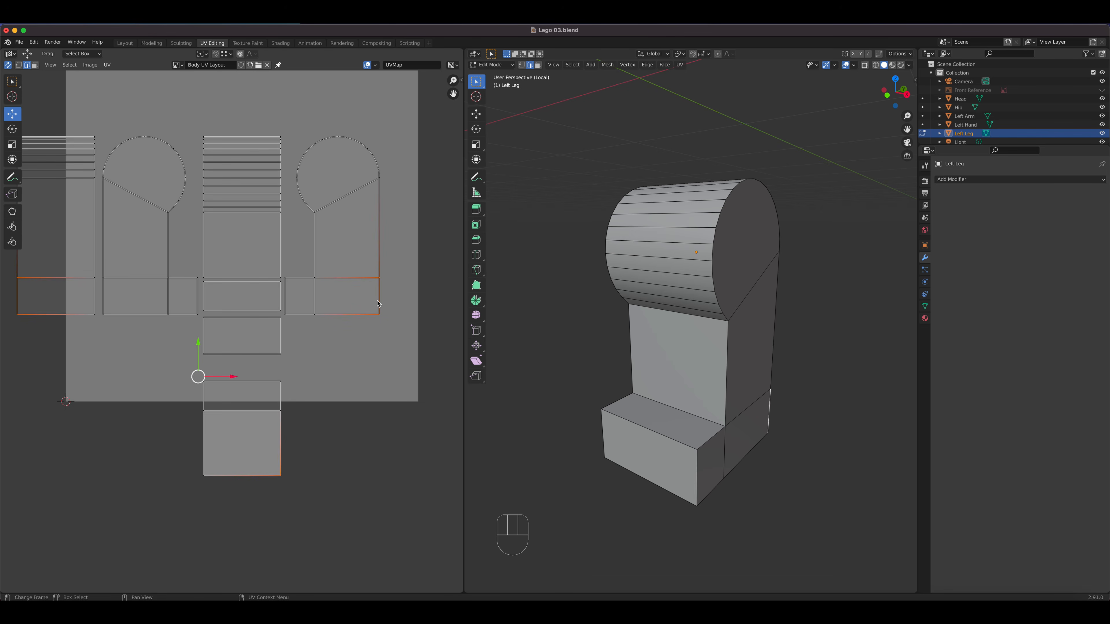
Step: Stitch the toe block's top-face UV to the bottom of the shin face along their shared edge
scroll(280, 302, up, 3)
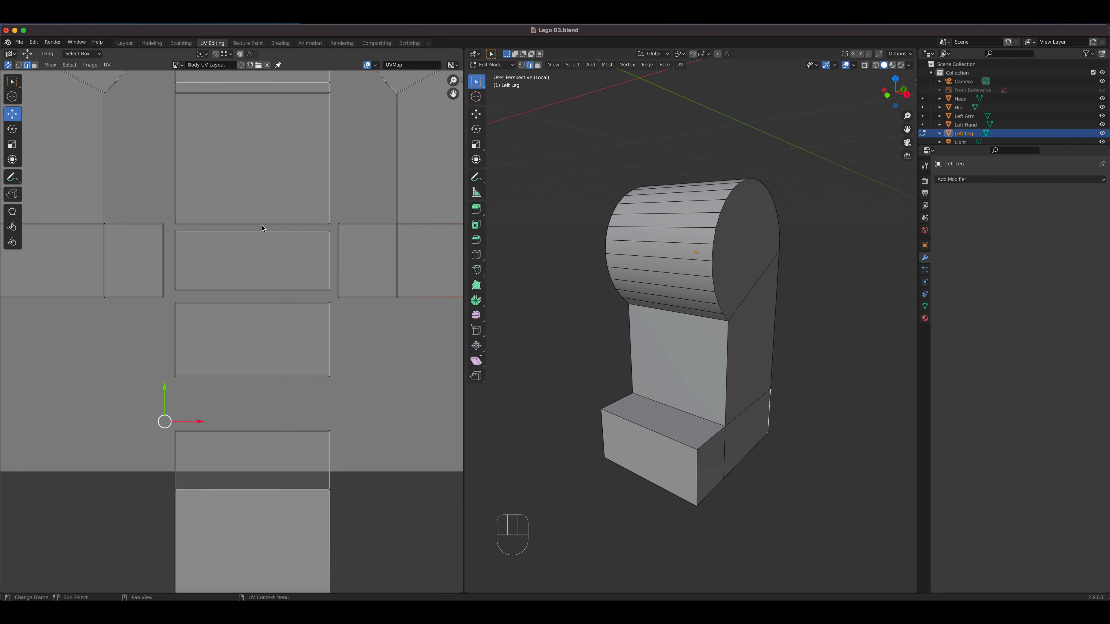
click(253, 226)
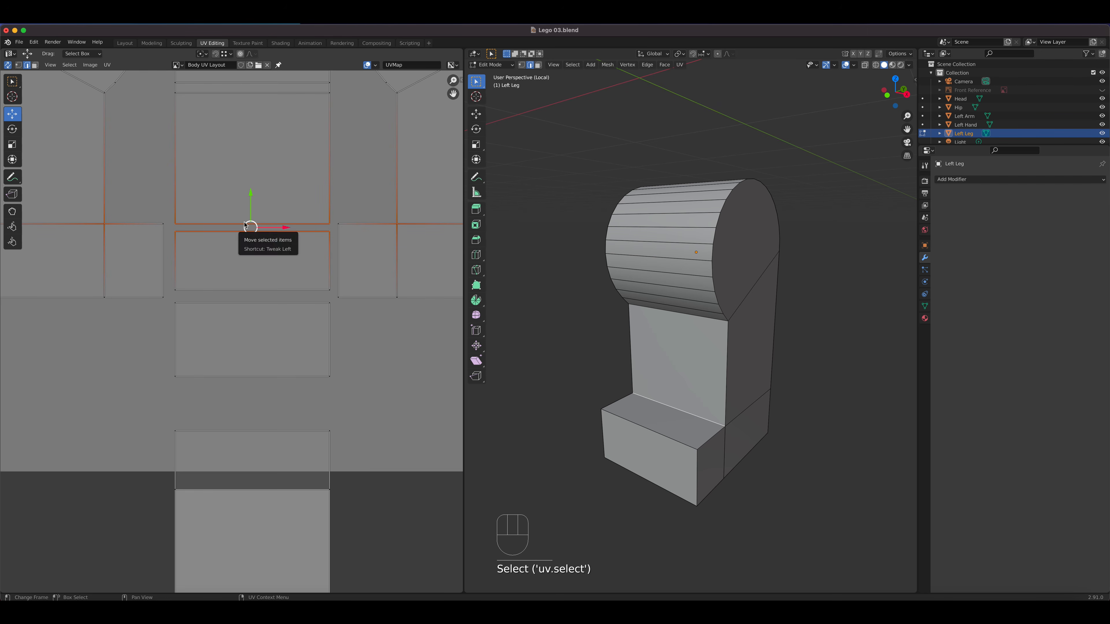
click(107, 65)
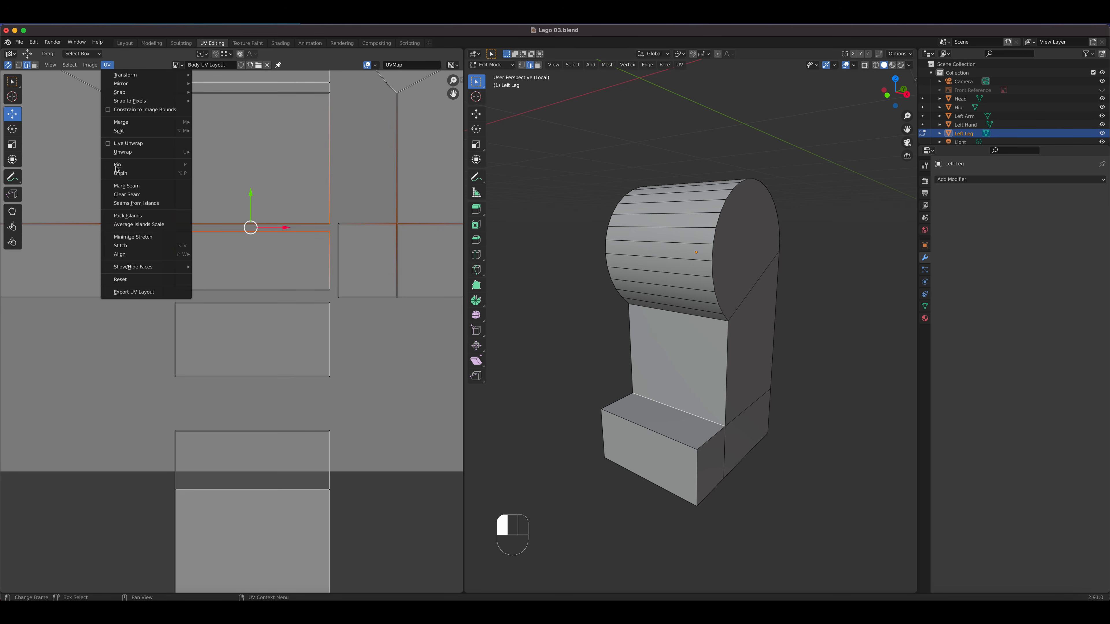
click(127, 247)
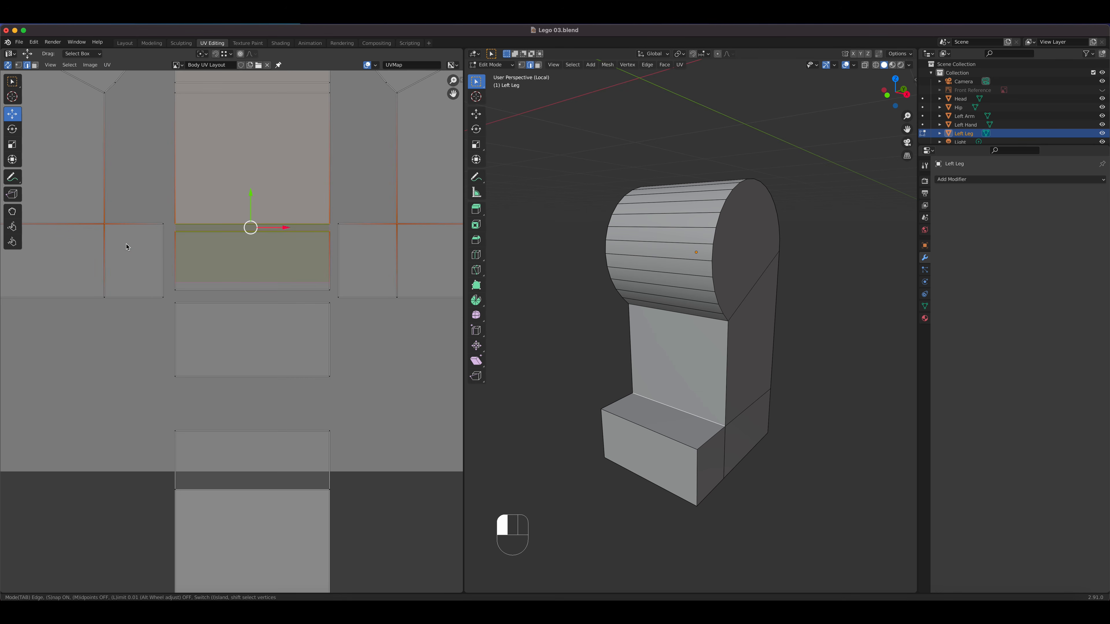
click(252, 251)
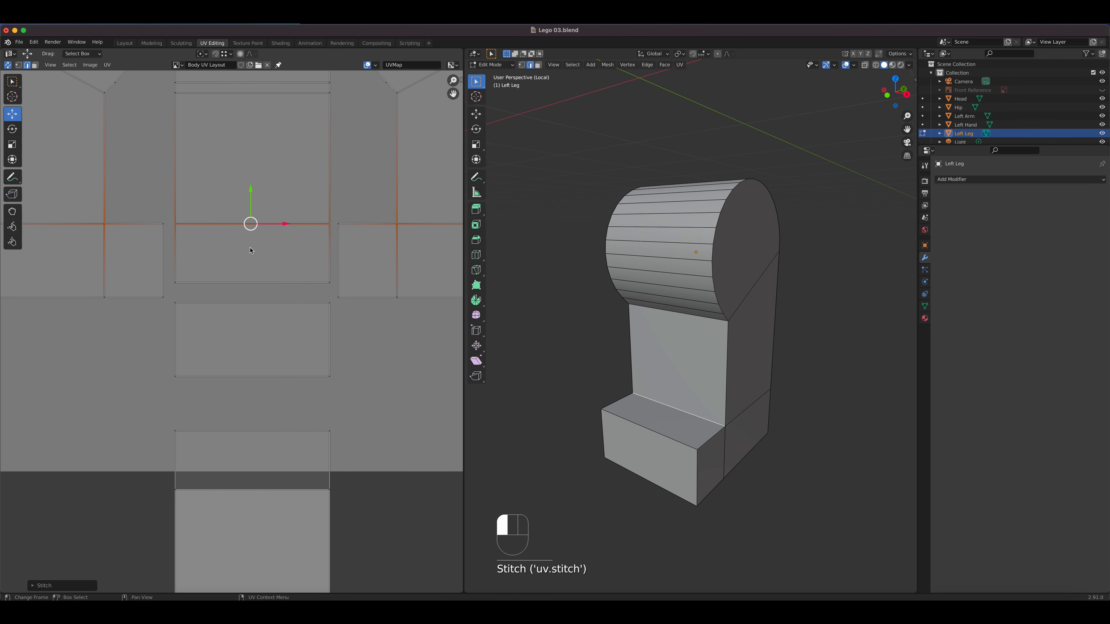
Step: Stitch the toe block's front-face UV to the lower edge of its top-face UV
click(249, 284)
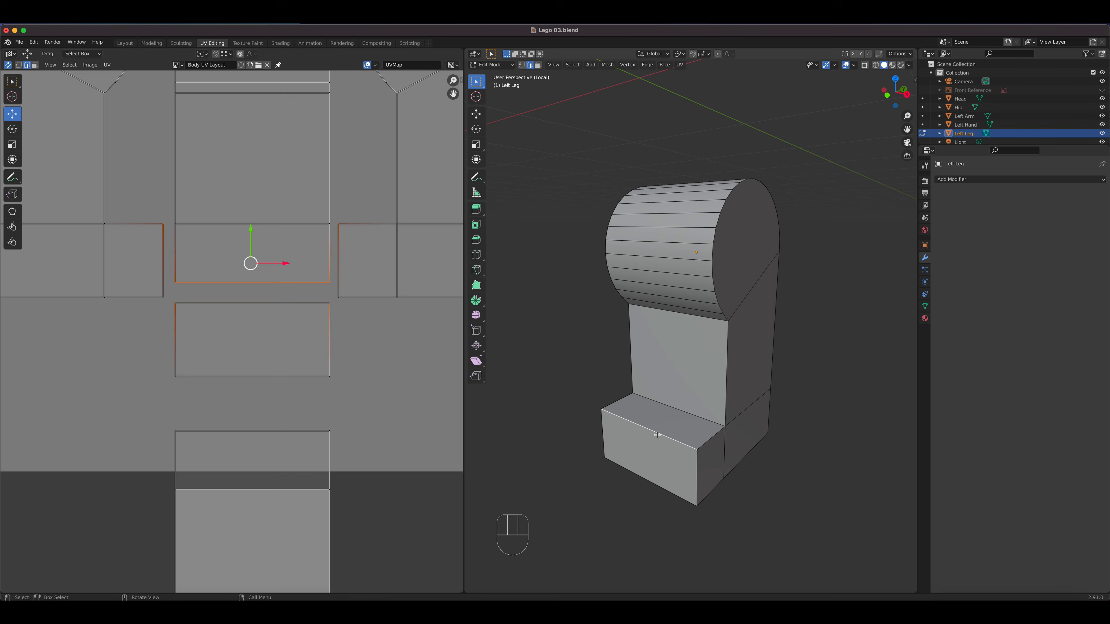
click(107, 64)
click(139, 246)
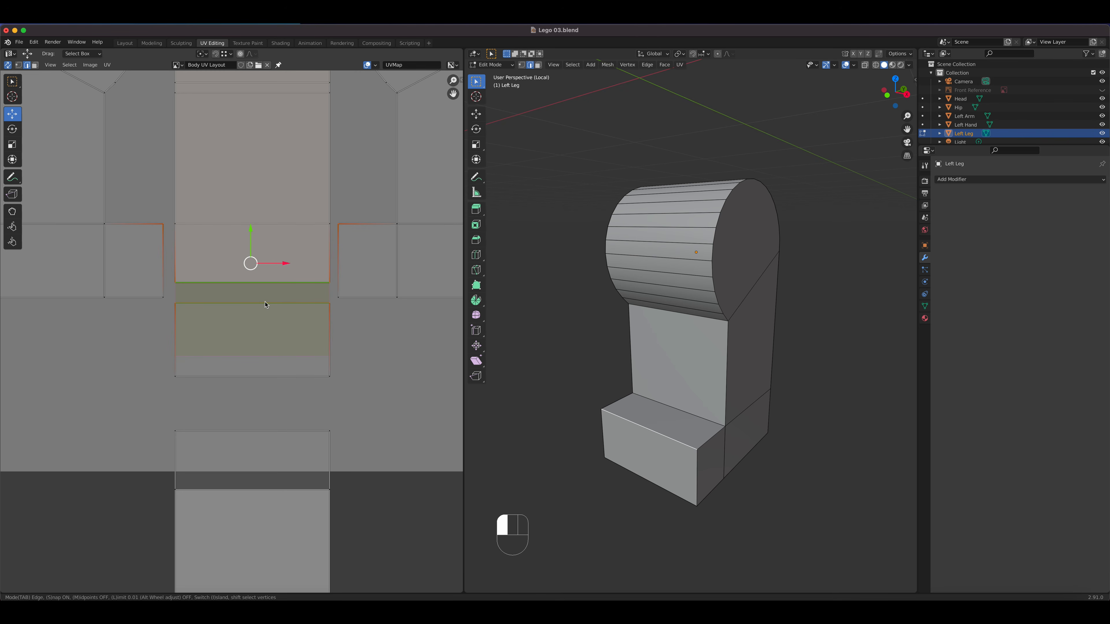
click(268, 305)
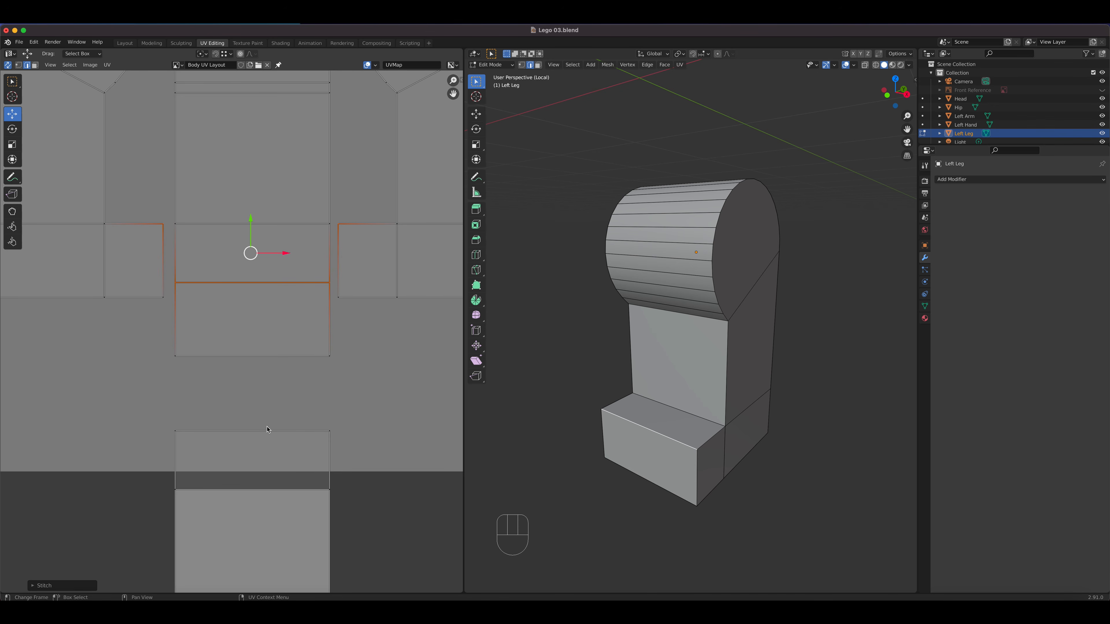
Step: Enable snapping and move both sole faces up in face selection mode until they meet the toe-front face's lower edge
scroll(246, 417, down, 2)
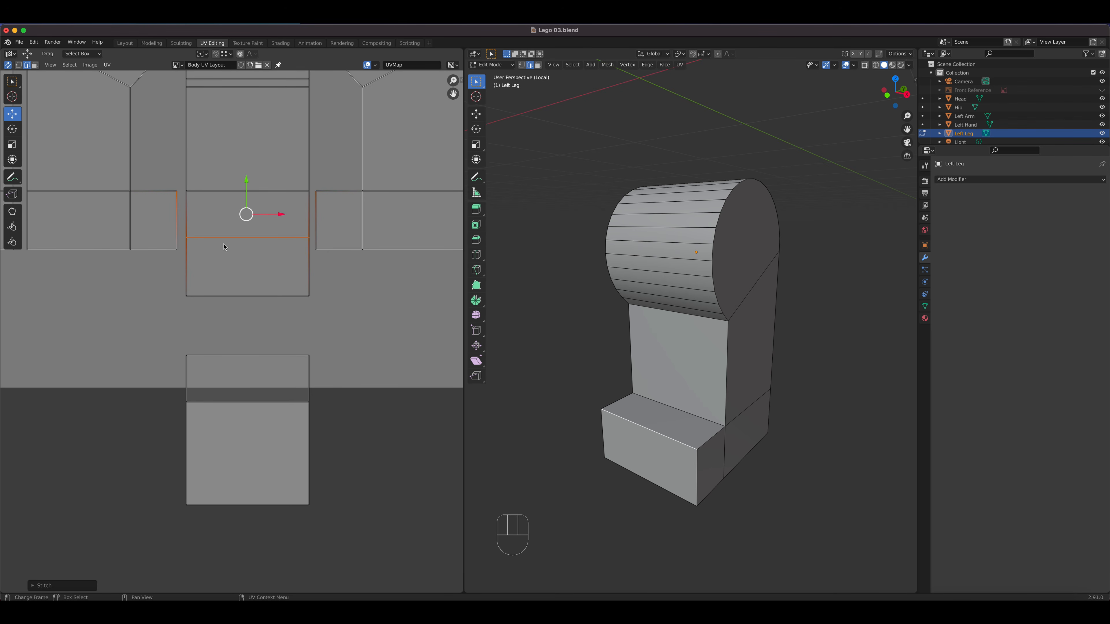
click(215, 55)
drag(230, 54, 212, 93)
click(35, 64)
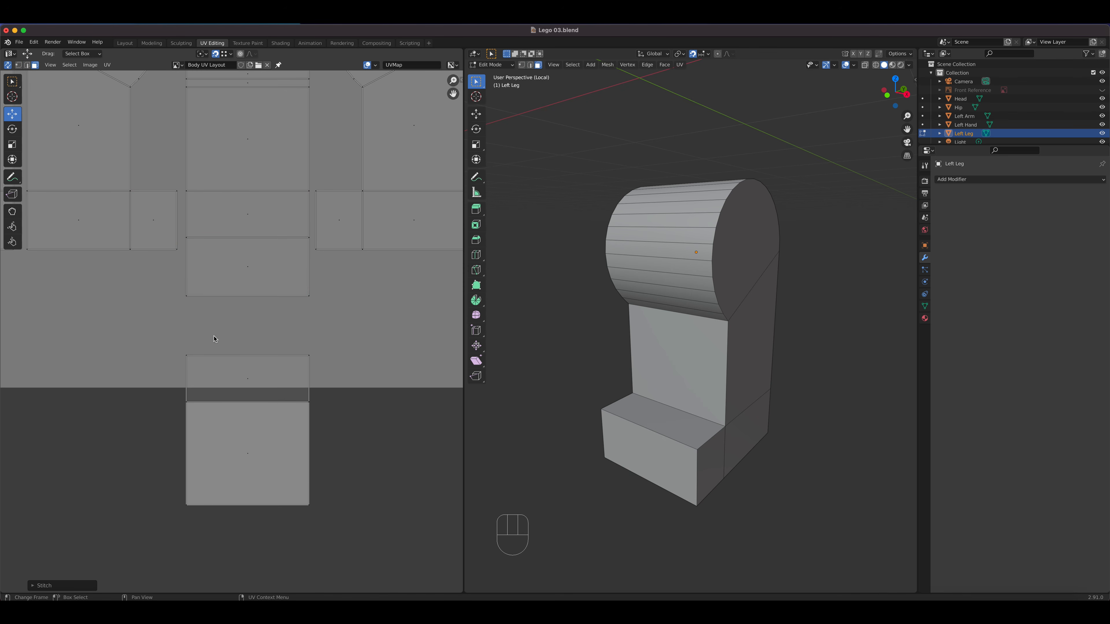
click(250, 381)
shift+click(247, 459)
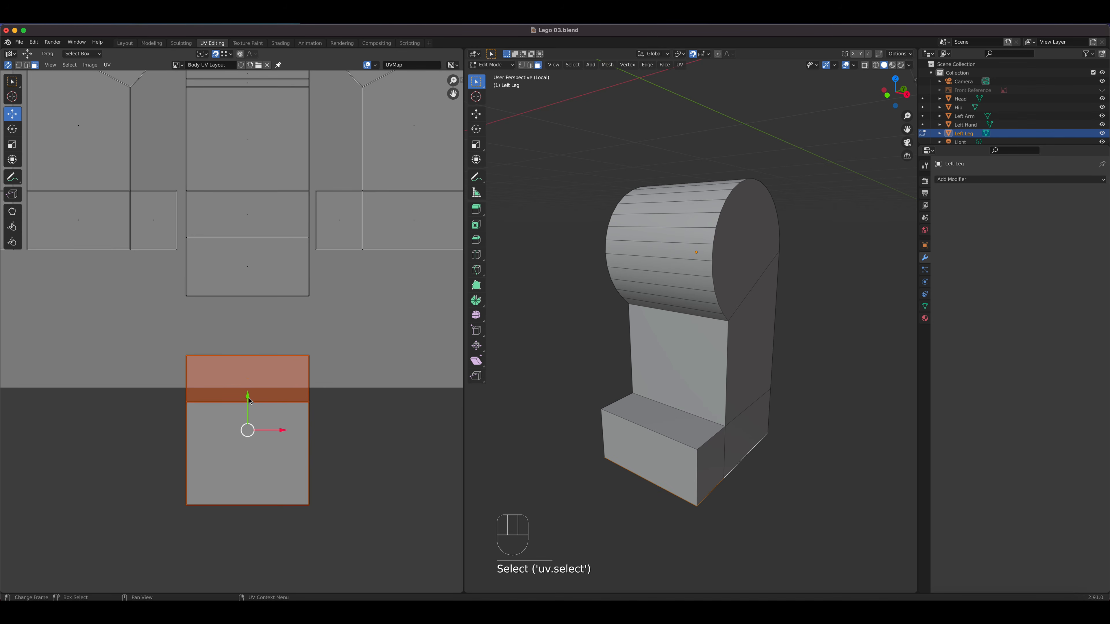
drag(249, 400, 240, 288)
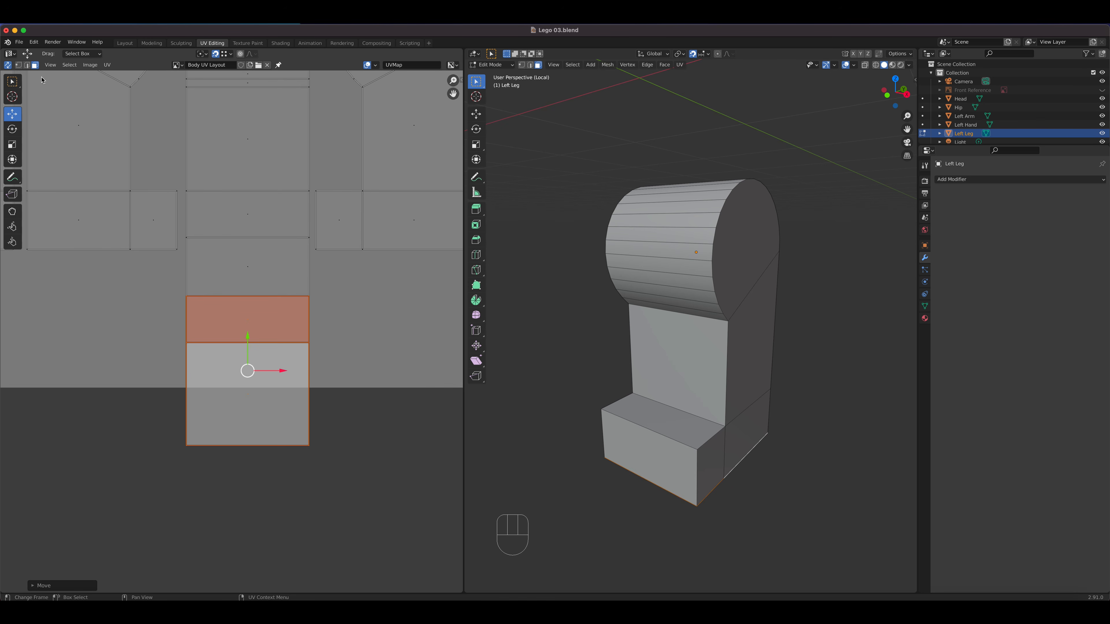
Step: Switch to edge selection and check where the left side island's vertical toe edge matches the front island
click(27, 66)
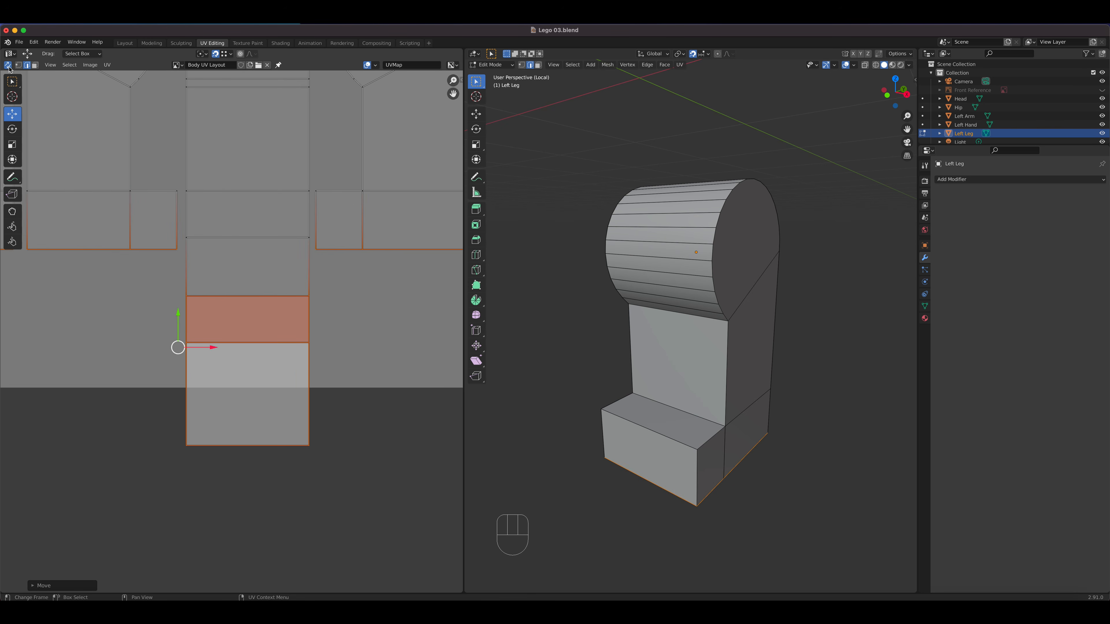
click(175, 214)
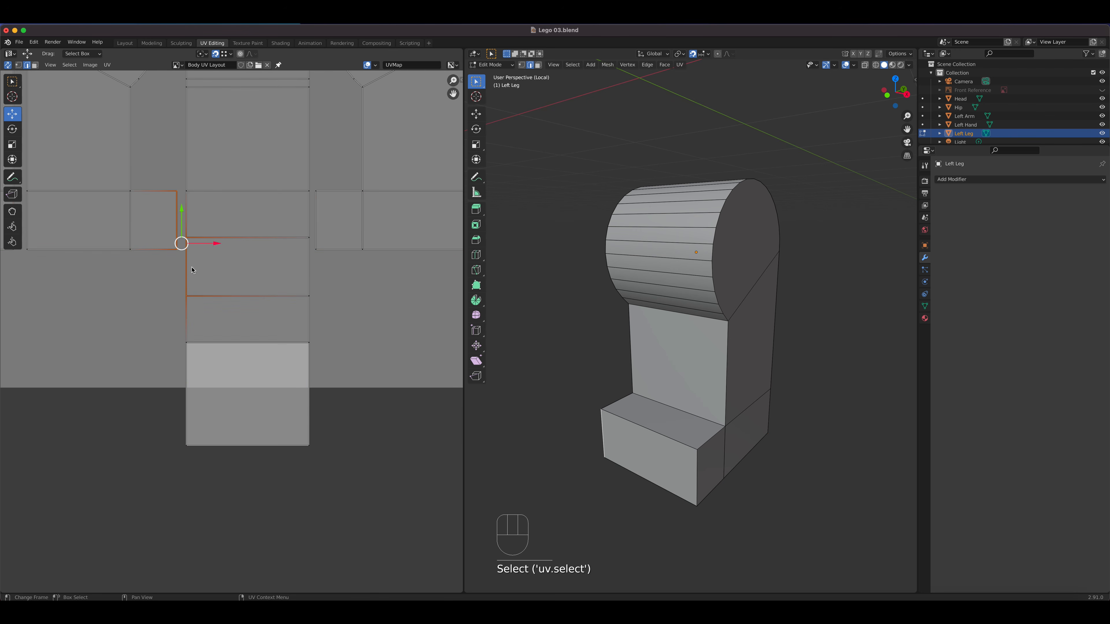
scroll(190, 284, down, 2)
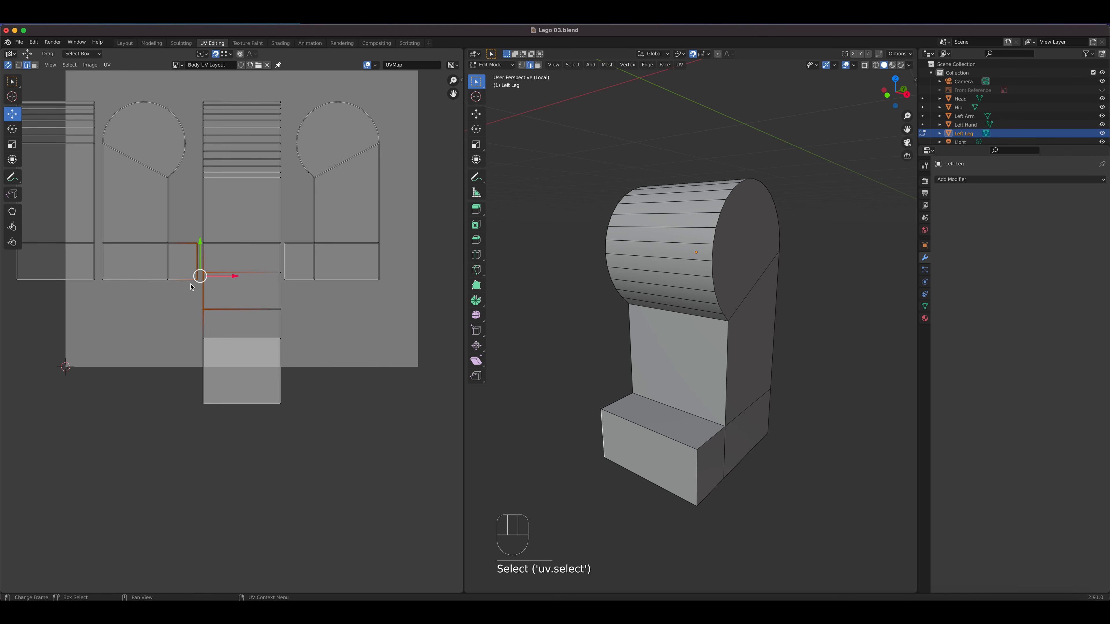
Step: Stitch the left side island's toe edge to the toe block's front-face UV in the central strip
click(107, 64)
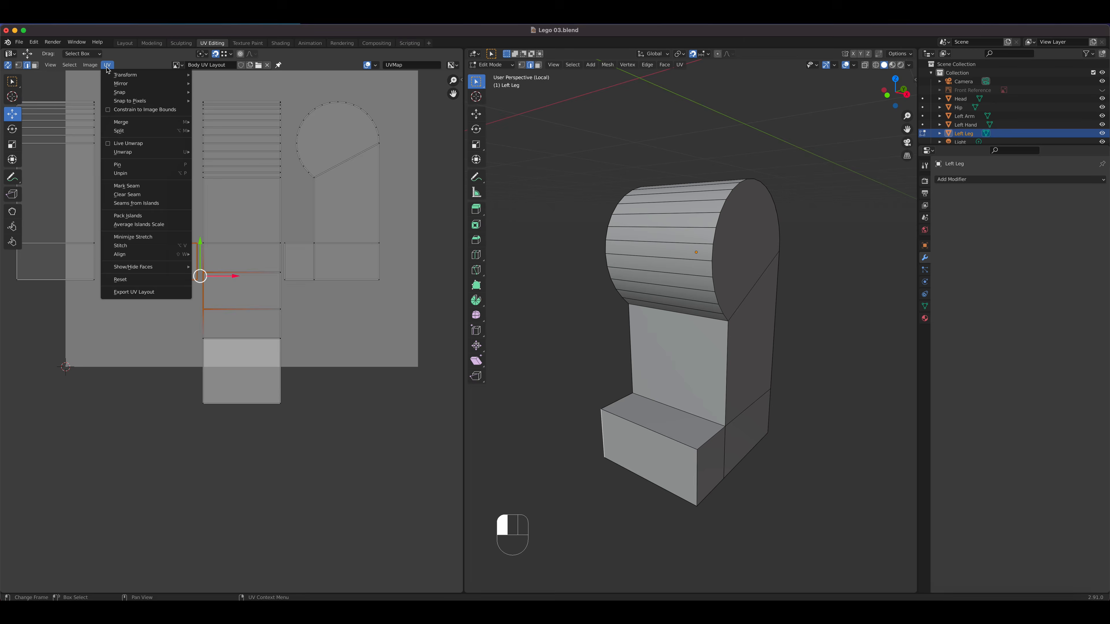
click(133, 246)
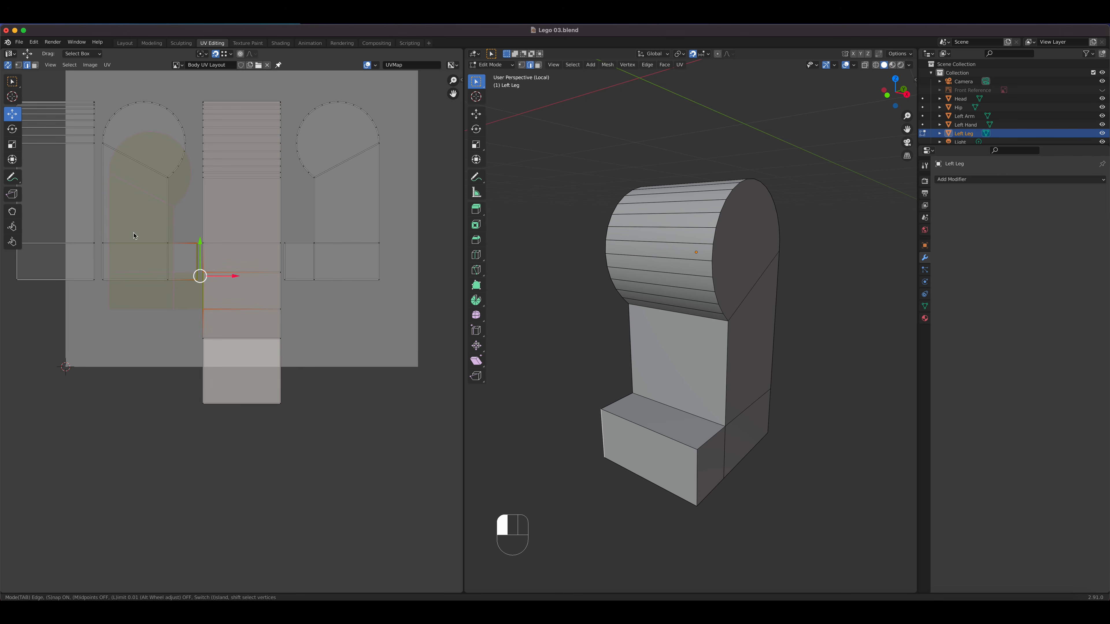
click(173, 259)
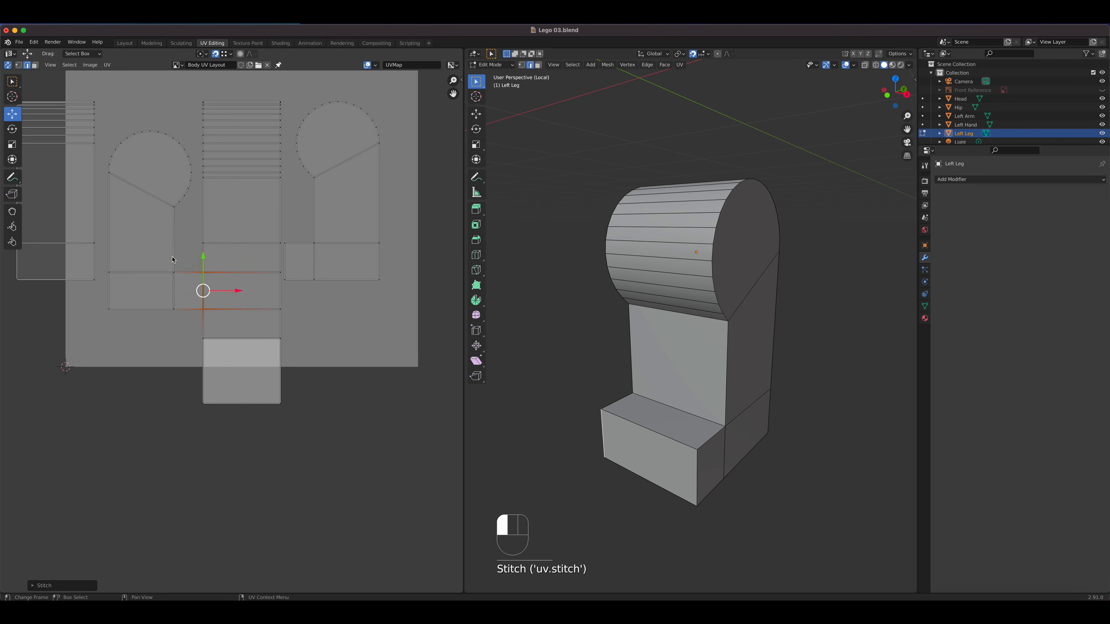
Step: Select the right side island's vertical toe edge and stitch it to the toe block's front-face UV
click(285, 264)
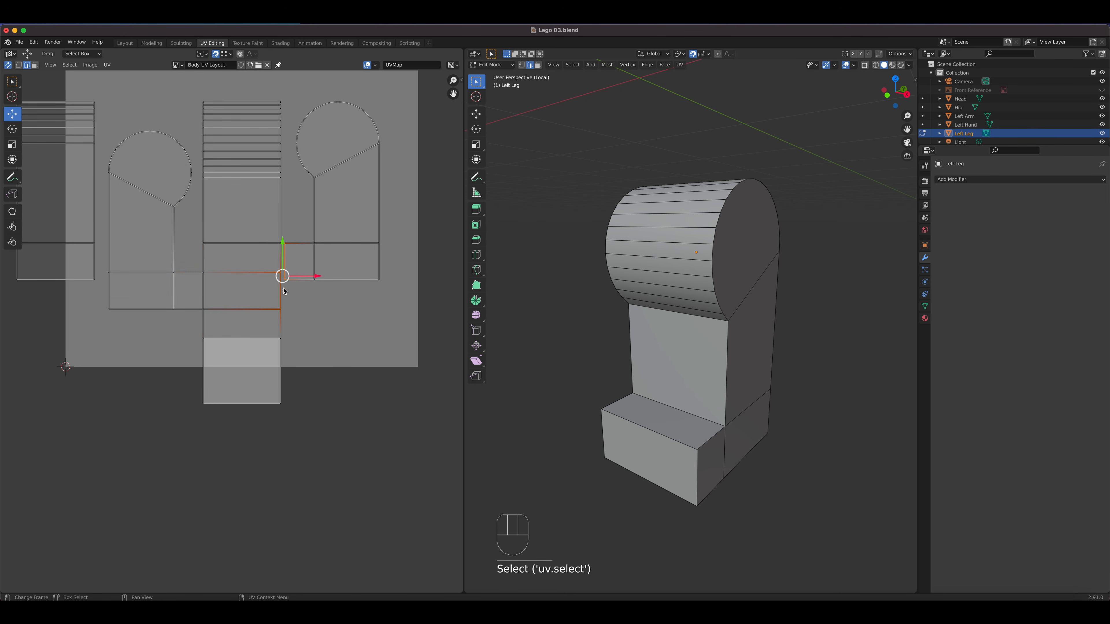
click(107, 65)
click(142, 247)
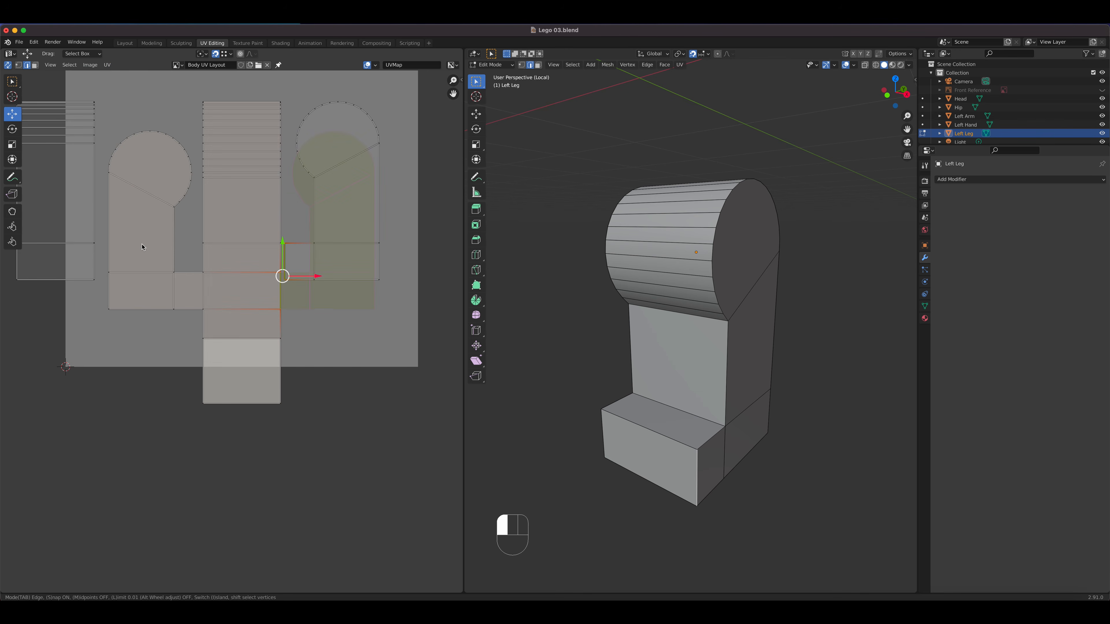
click(142, 247)
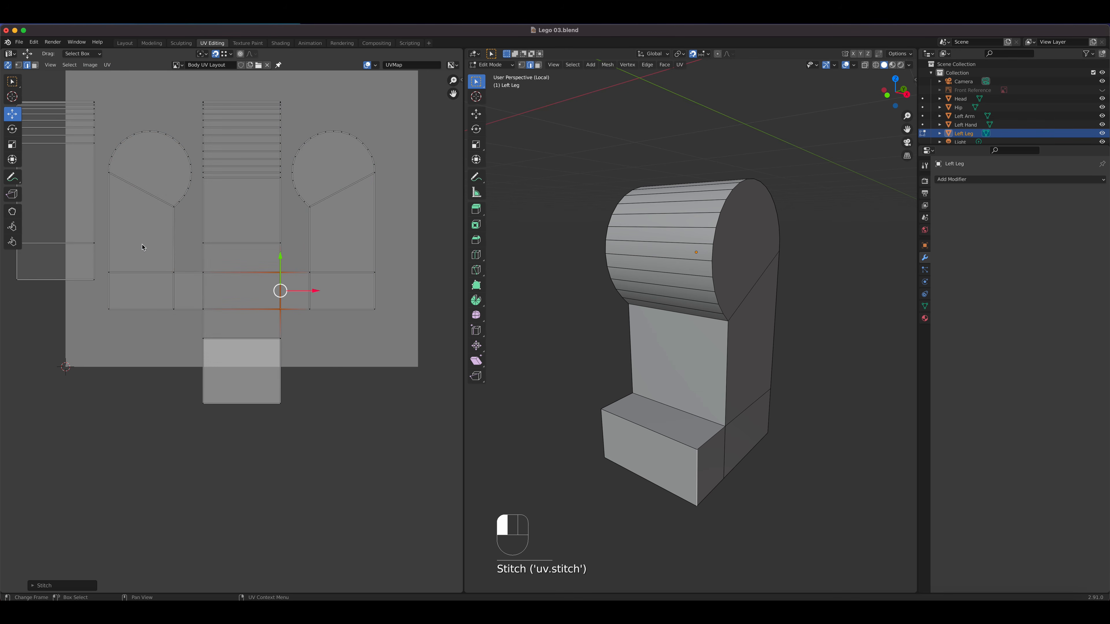
Step: Stitch the back strip's lower vertical edge to the outer heel edge of the left side island
click(97, 263)
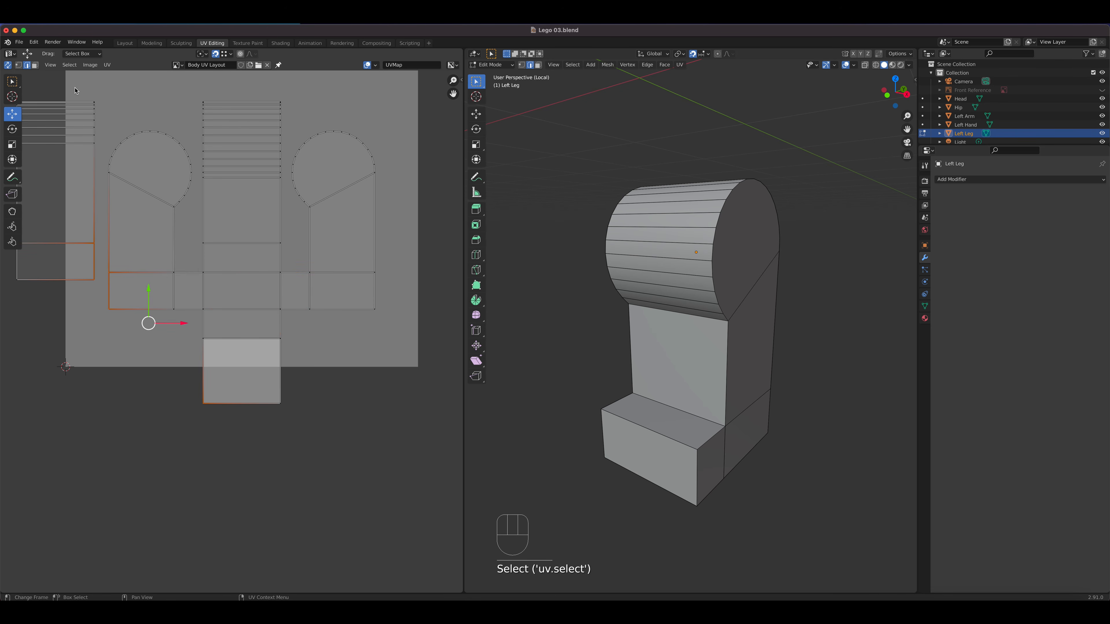
click(107, 65)
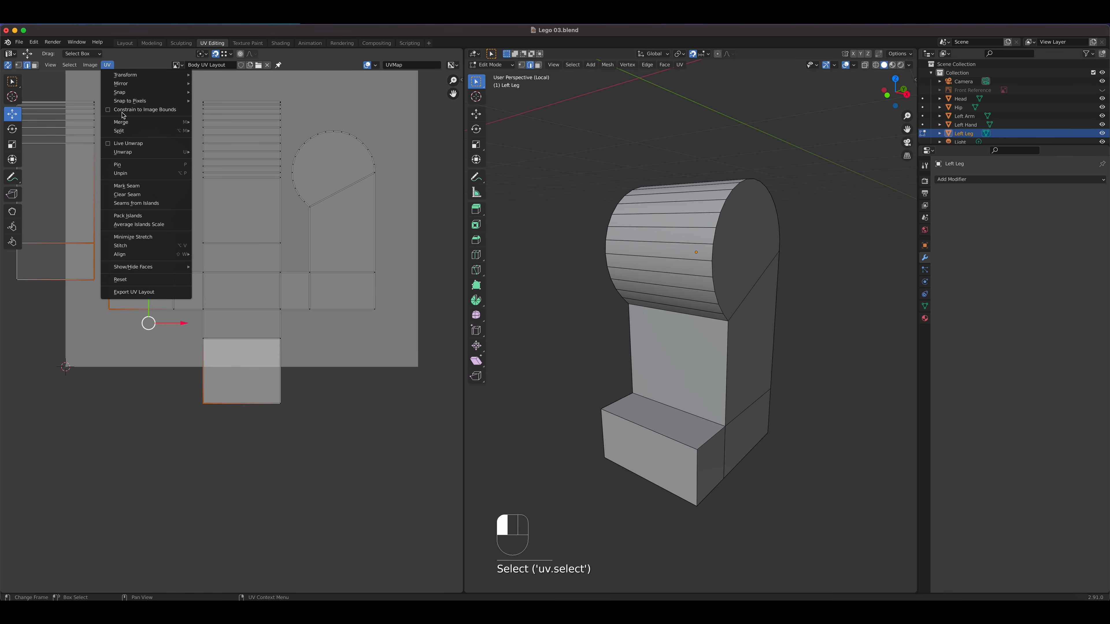
click(137, 250)
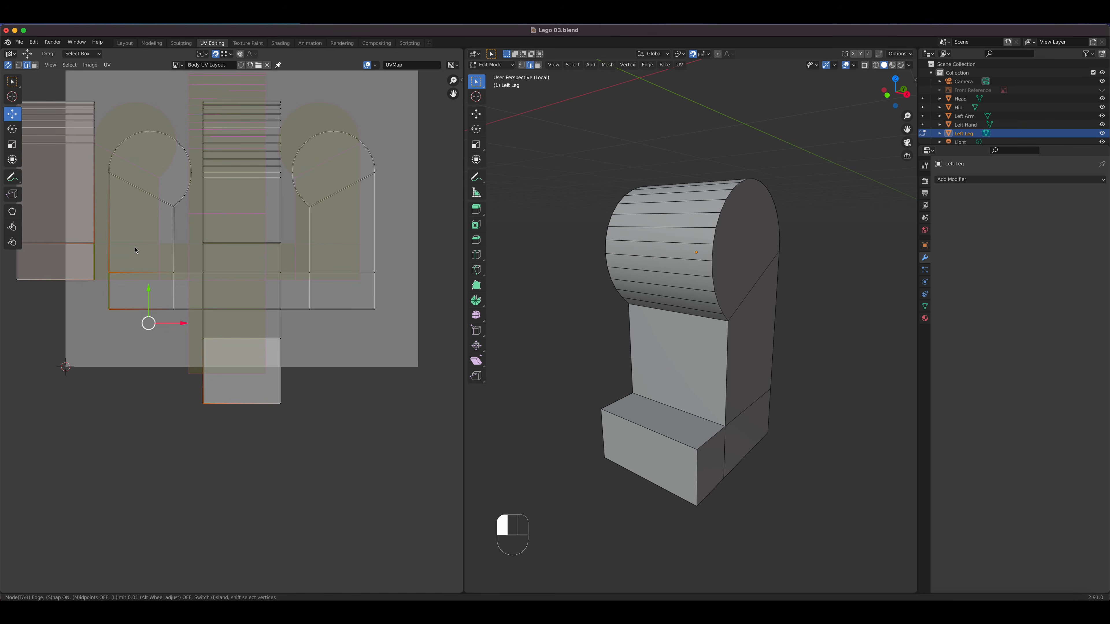
click(136, 250)
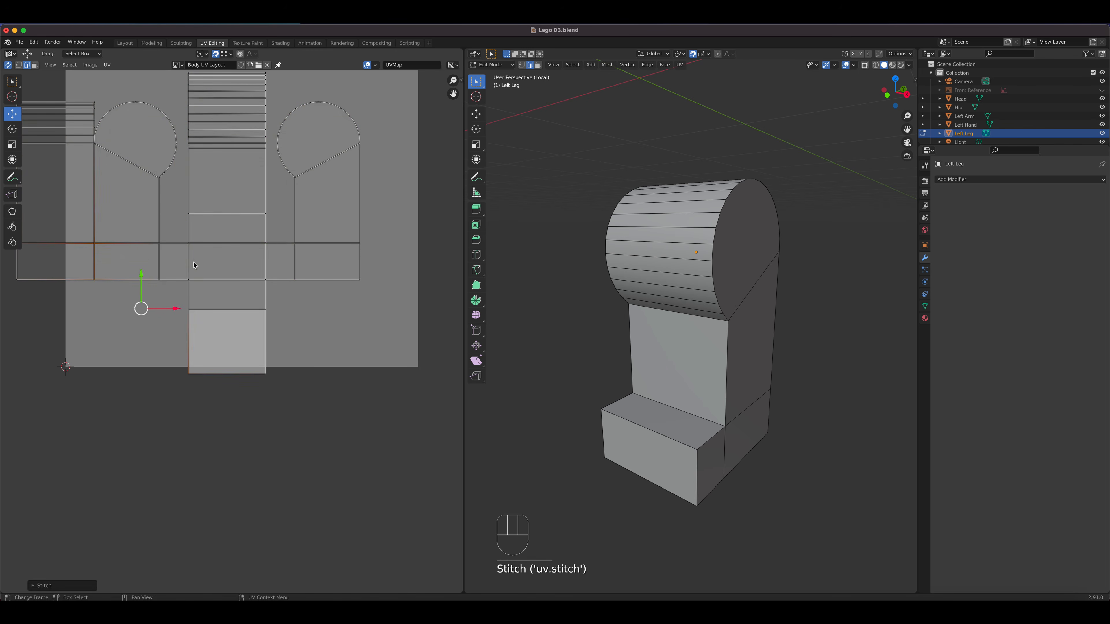
Step: Select all the leg UVs, disable snapping and move the whole layout inside the square image area
scroll(216, 266, down, 2)
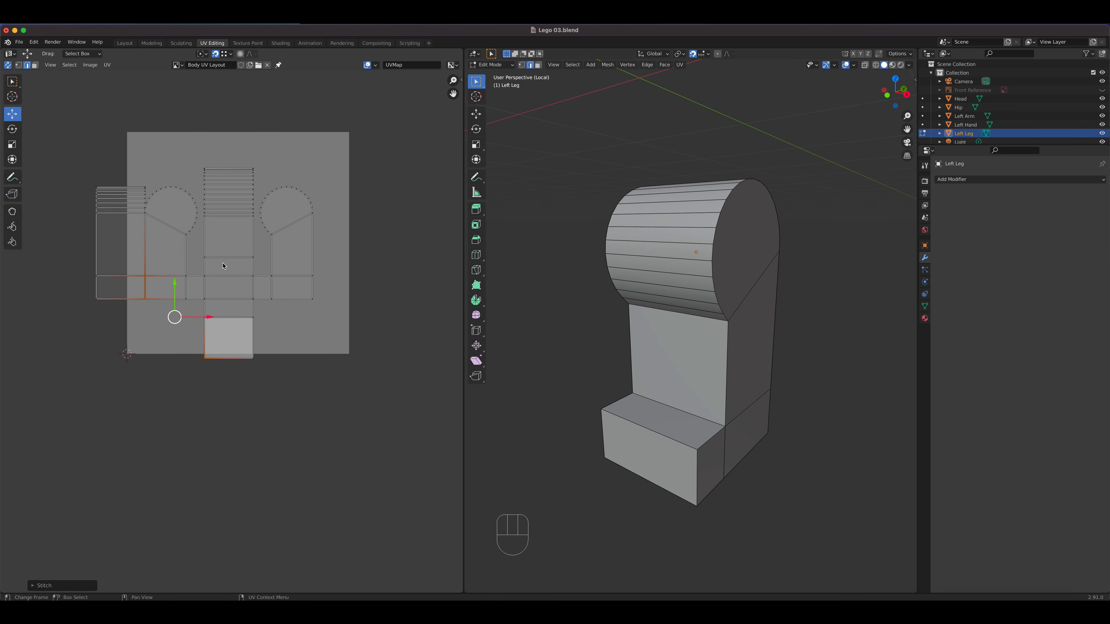
key(a)
key(g)
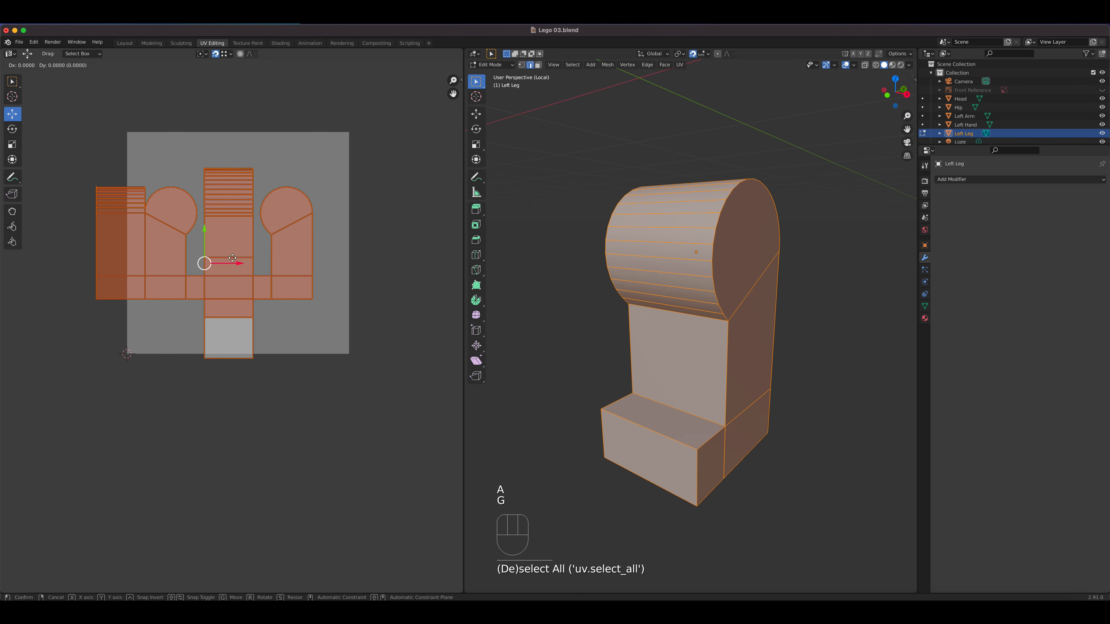
right_click(205, 266)
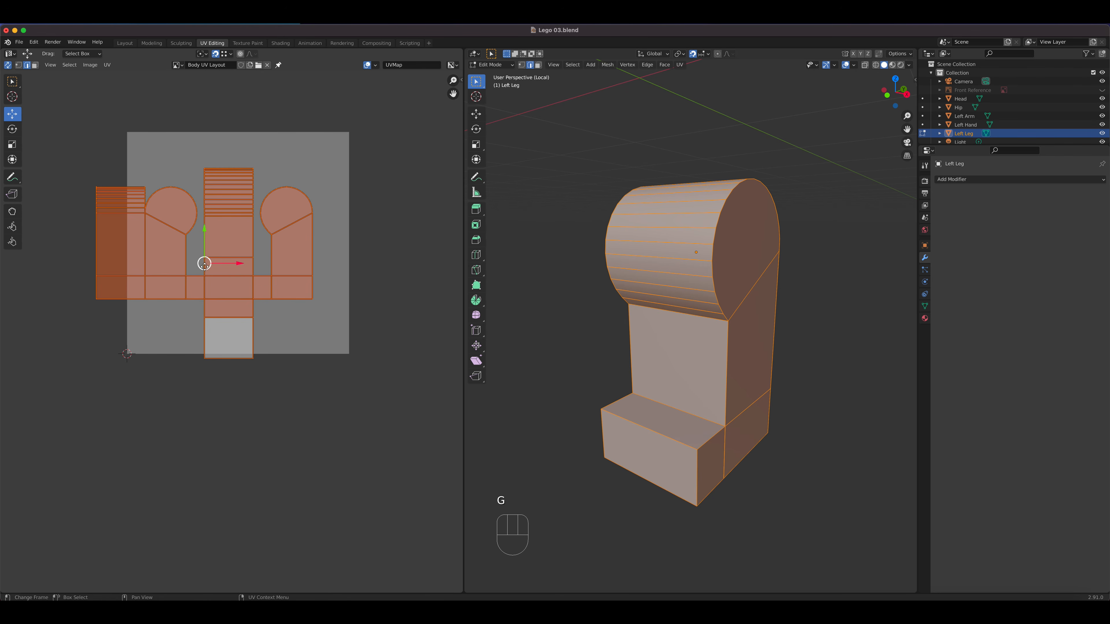
click(216, 54)
drag(236, 264, 244, 216)
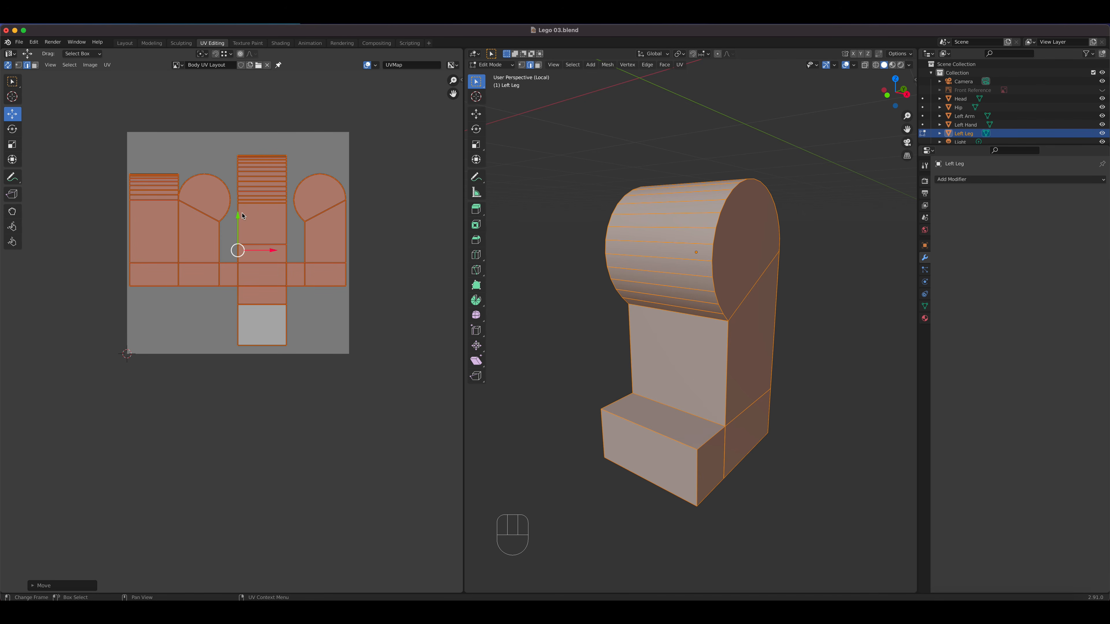
Step: Export the UV layout as "Left Leg UV Layout.png" to the UV Layouts folder in Pictures, and save the Blender file
middle_drag(633, 311, 590, 314)
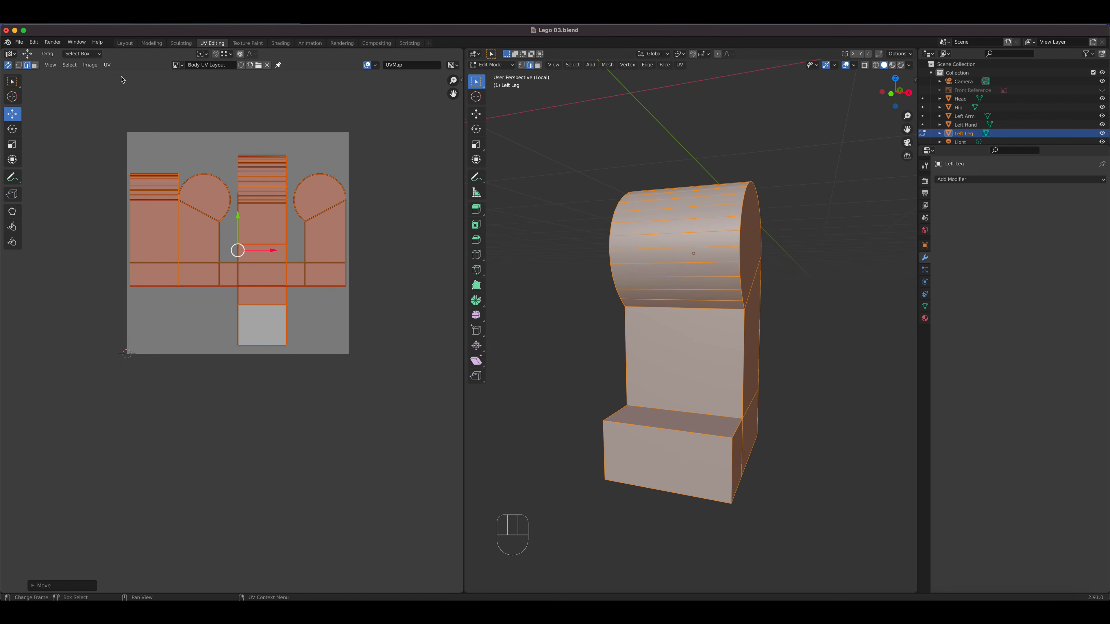
click(107, 65)
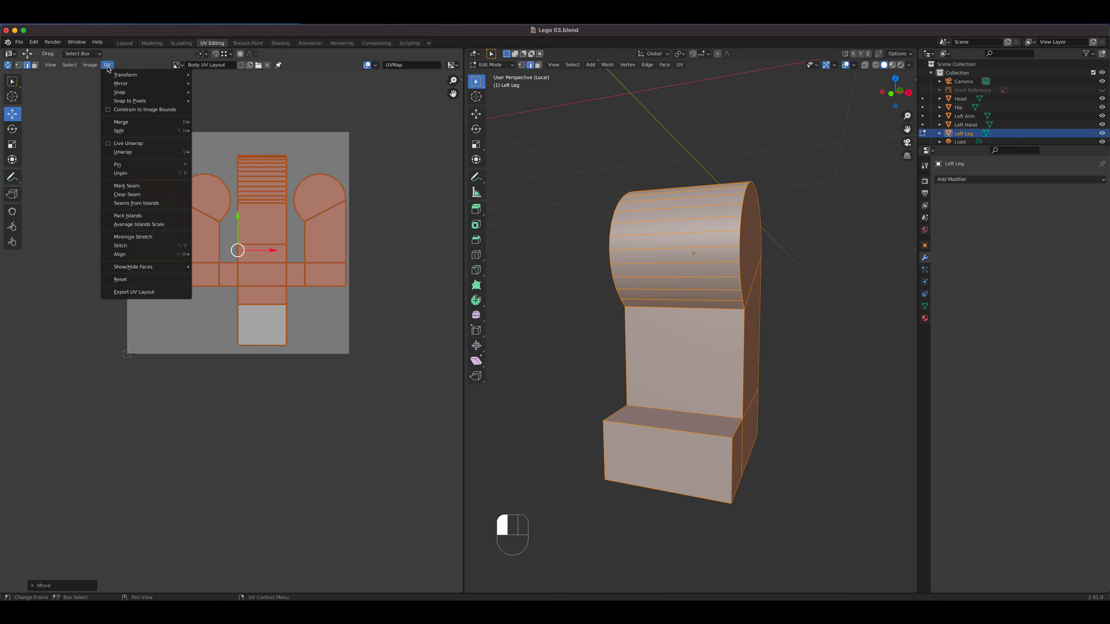
click(134, 292)
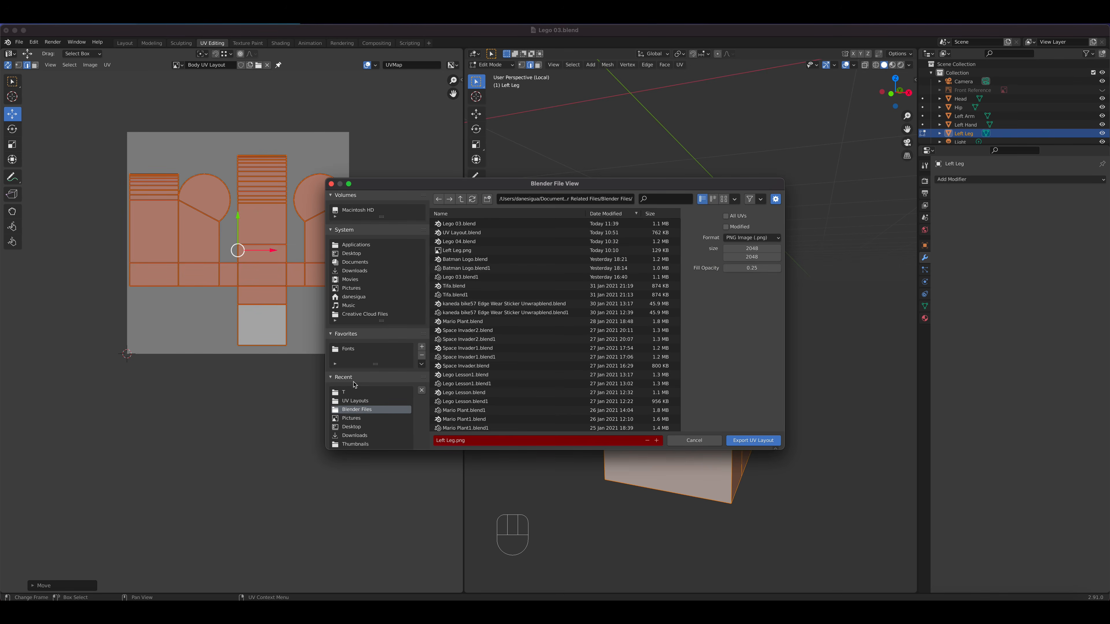
click(361, 288)
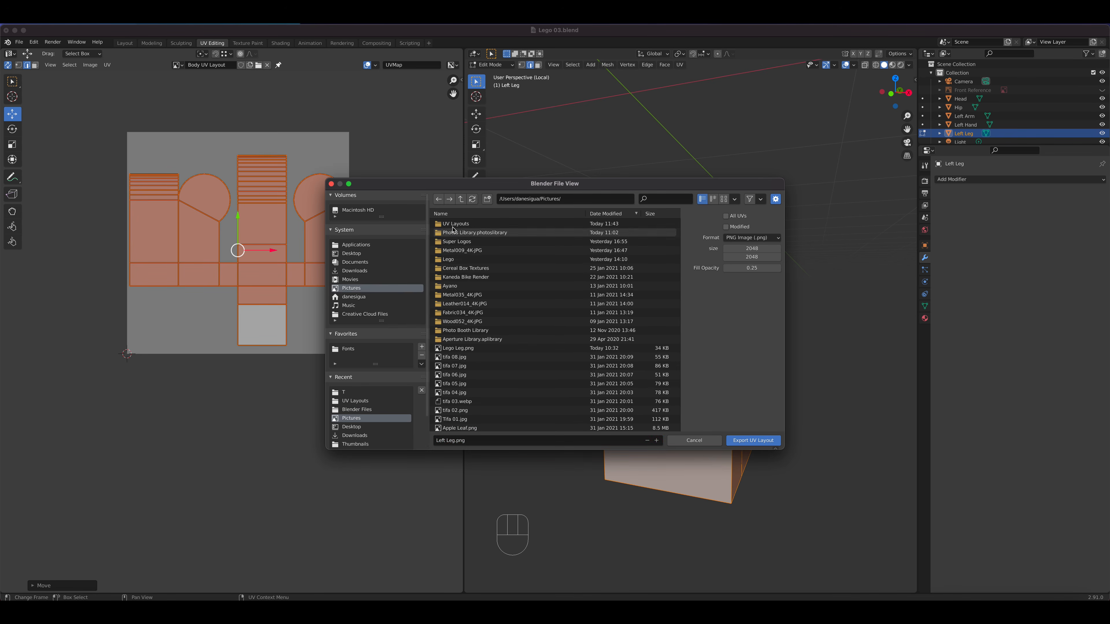
click(454, 224)
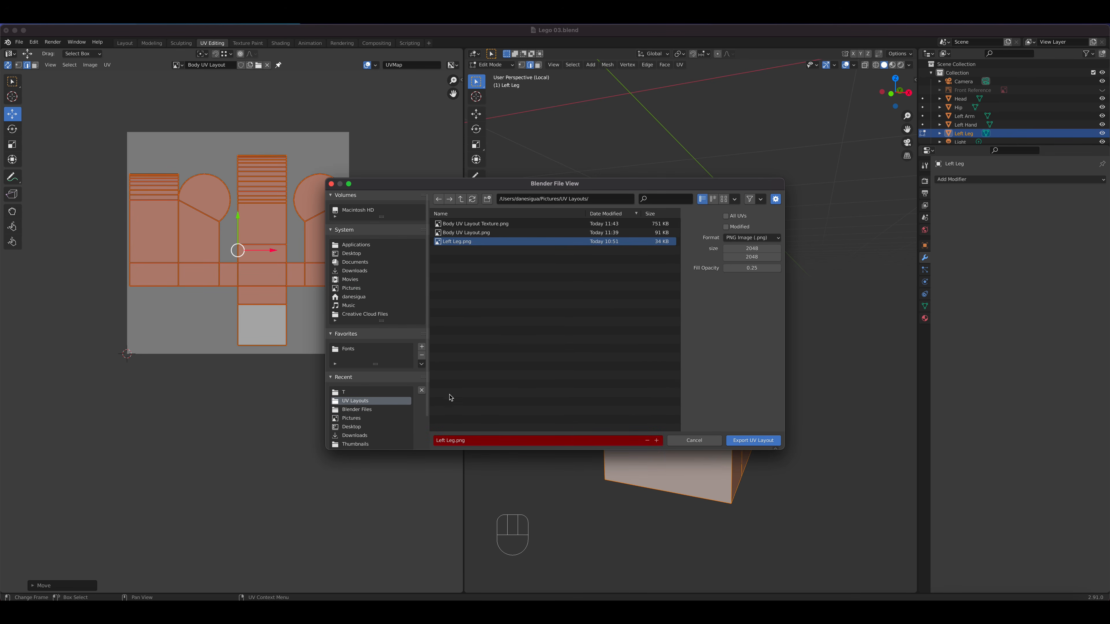
click(455, 440)
click(455, 440)
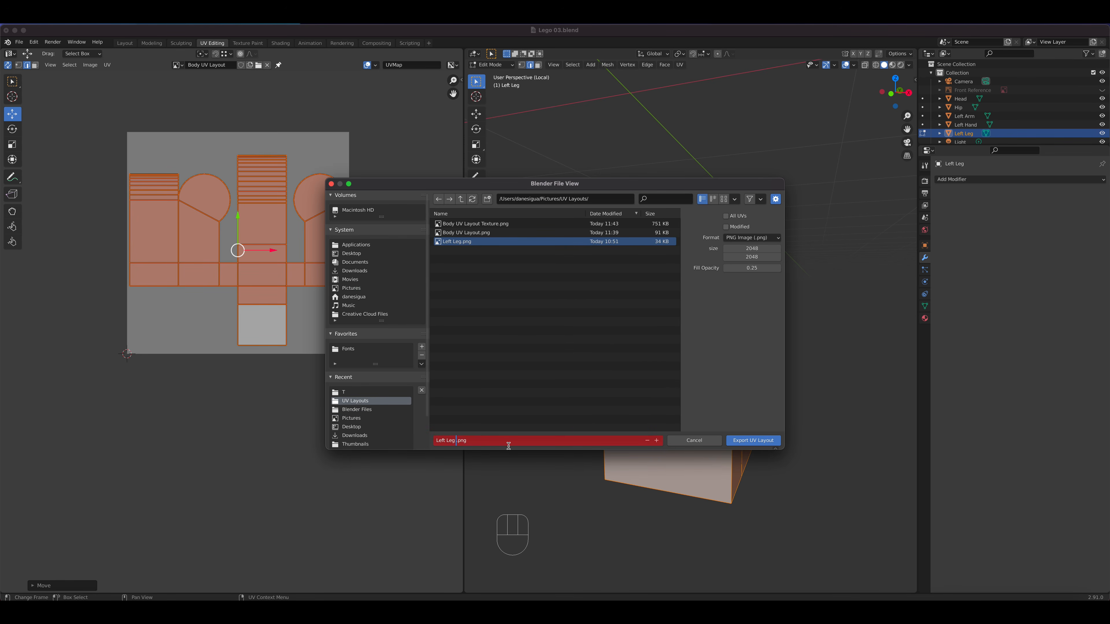
text(UV Layout)
click(754, 442)
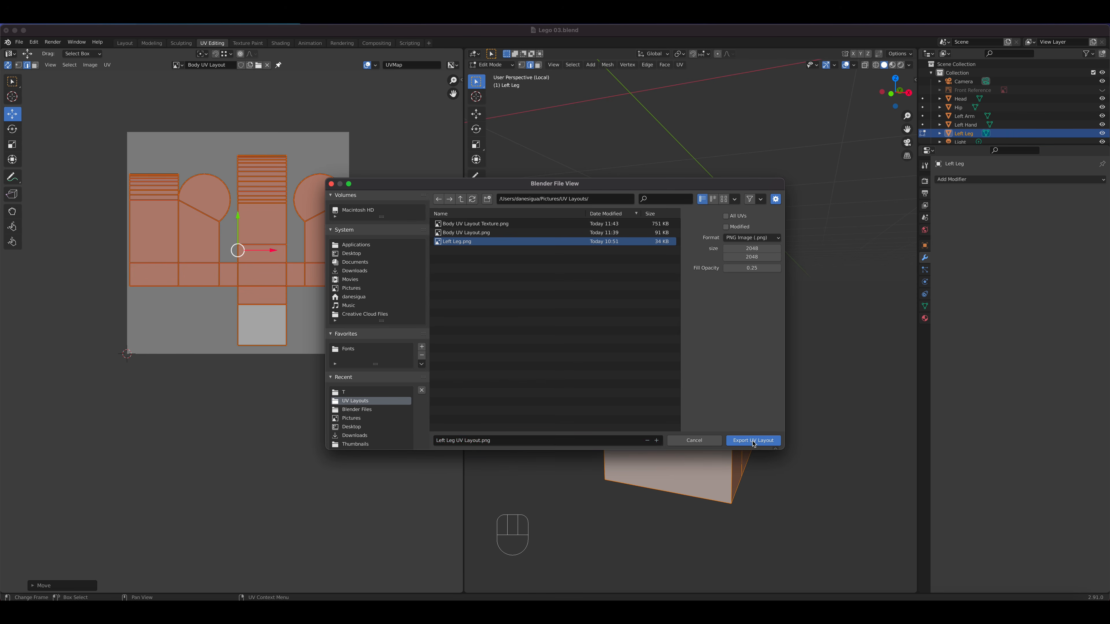
click(754, 441)
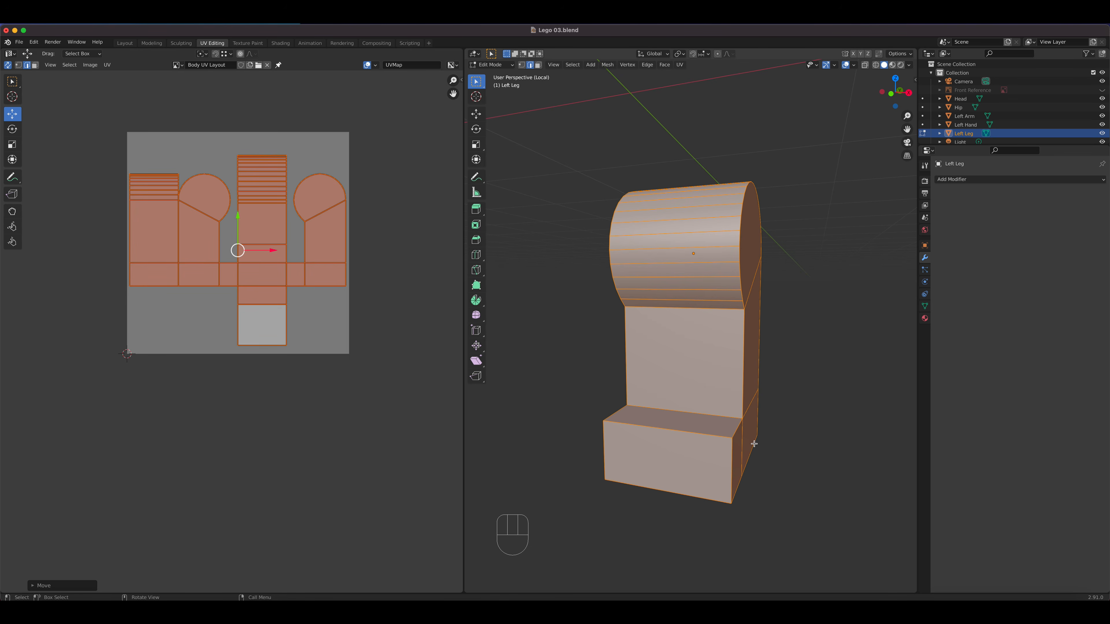
click(19, 42)
click(35, 102)
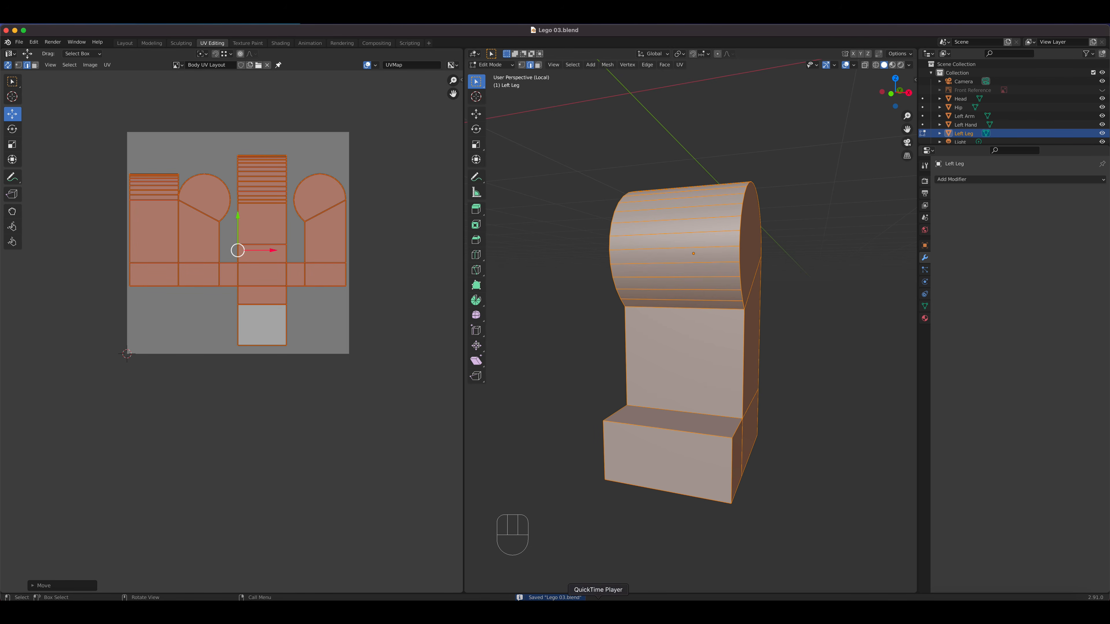
Step: Switch to Krita and open "Left Leg UV Layout.png" from the UV Layouts folder
click(626, 610)
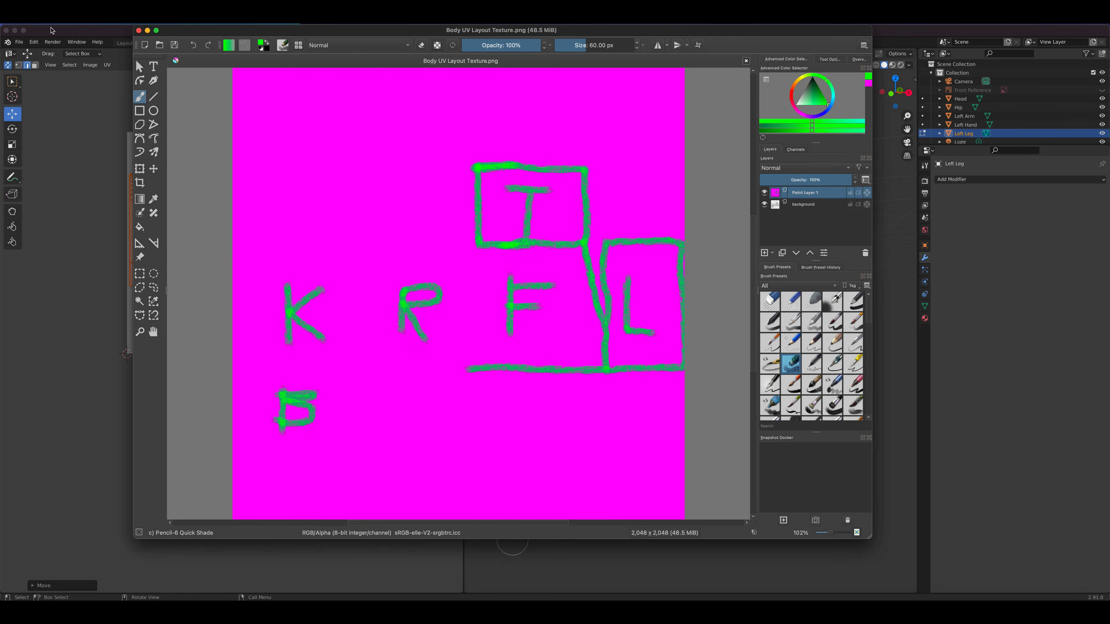
click(56, 18)
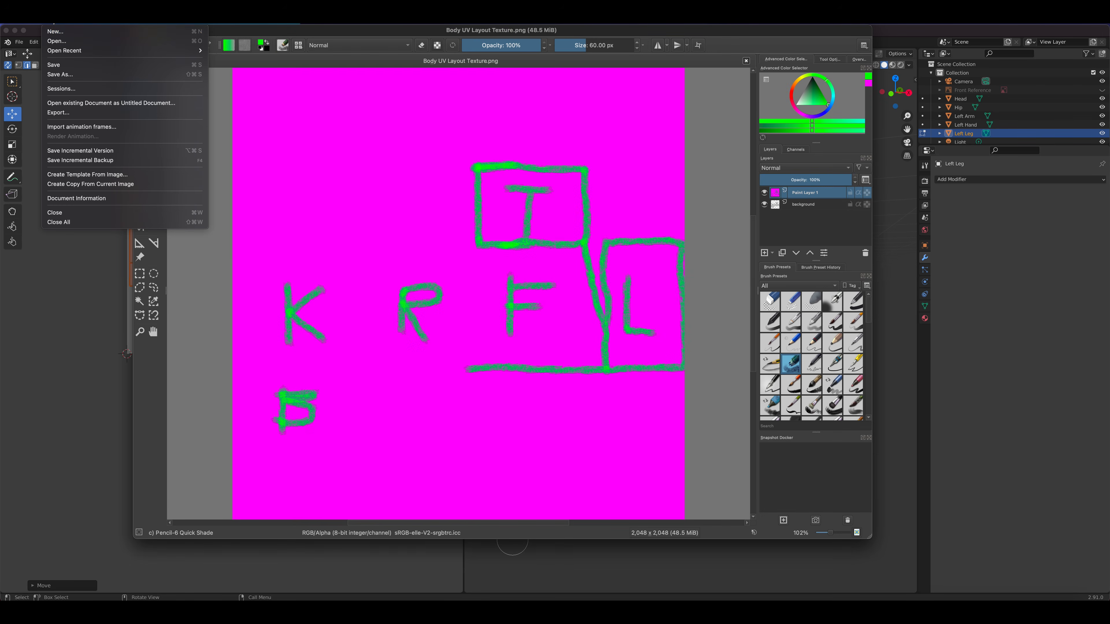
click(65, 41)
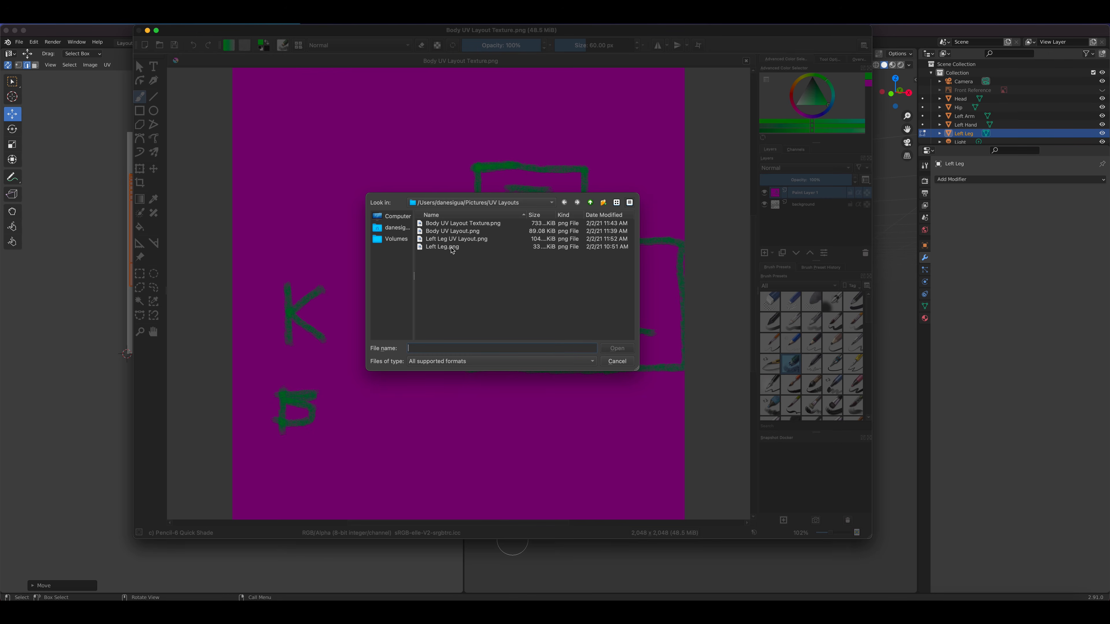
click(455, 239)
click(617, 348)
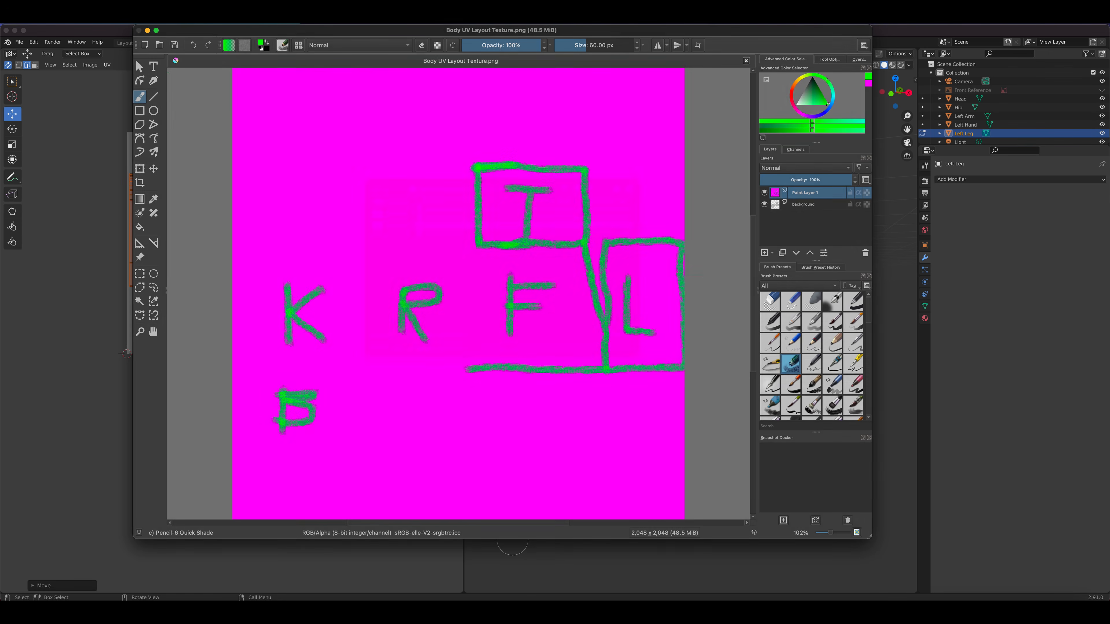
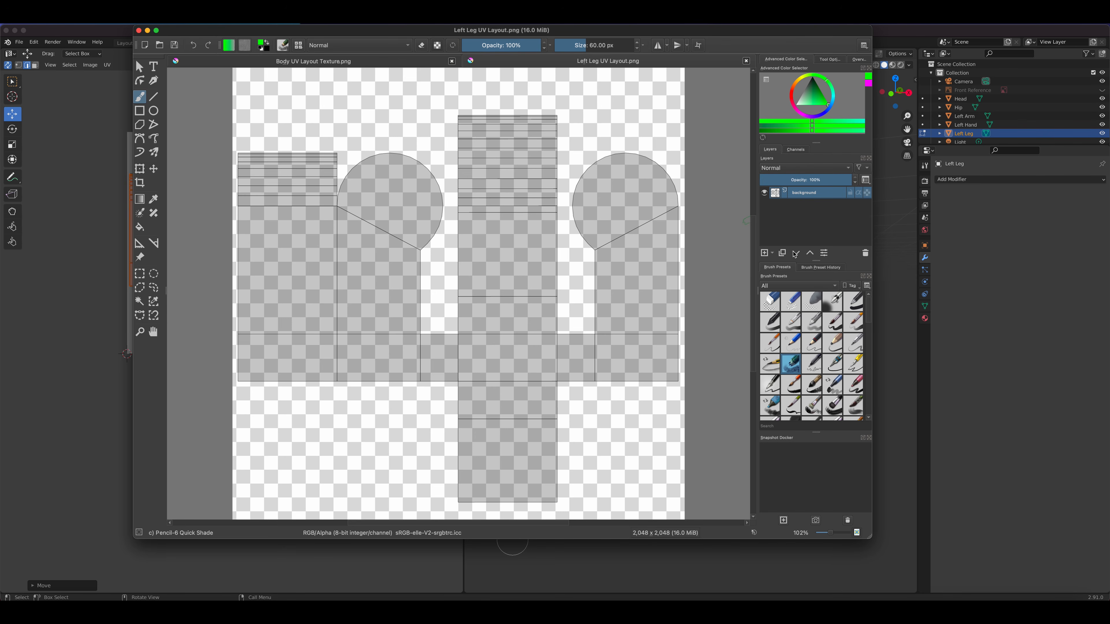
Step: Add a paint layer above the background and fill it with bright green
click(765, 253)
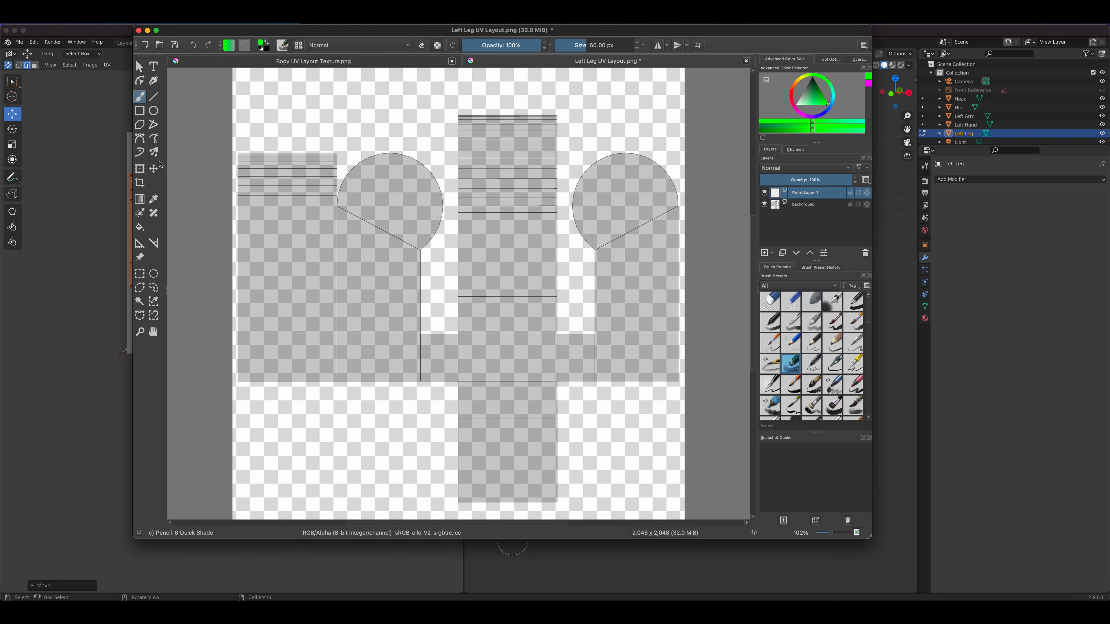
click(140, 227)
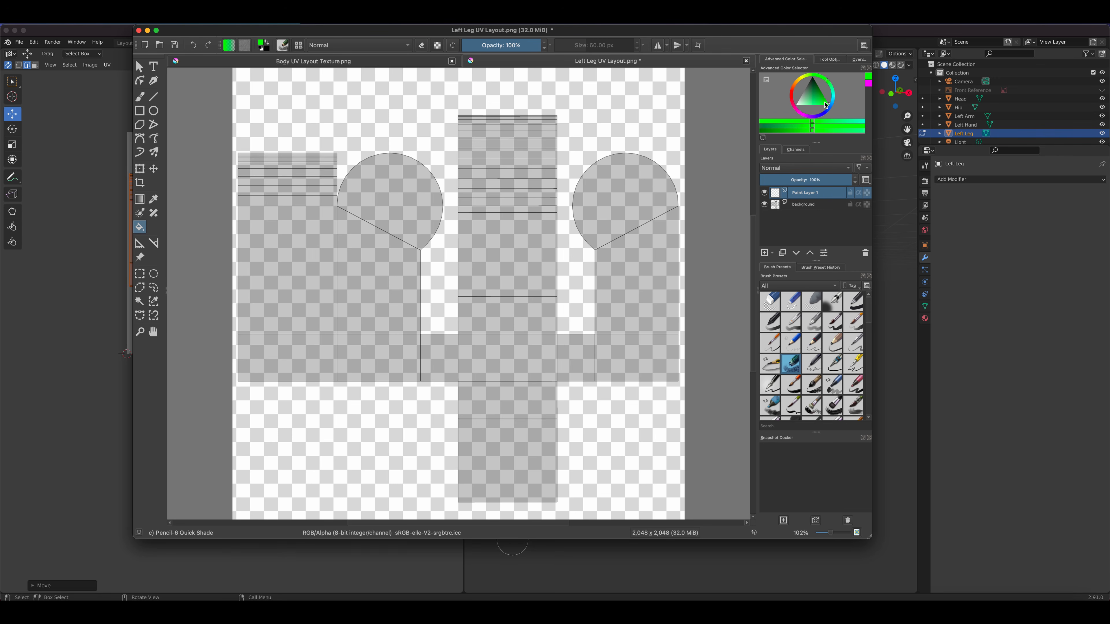
click(602, 119)
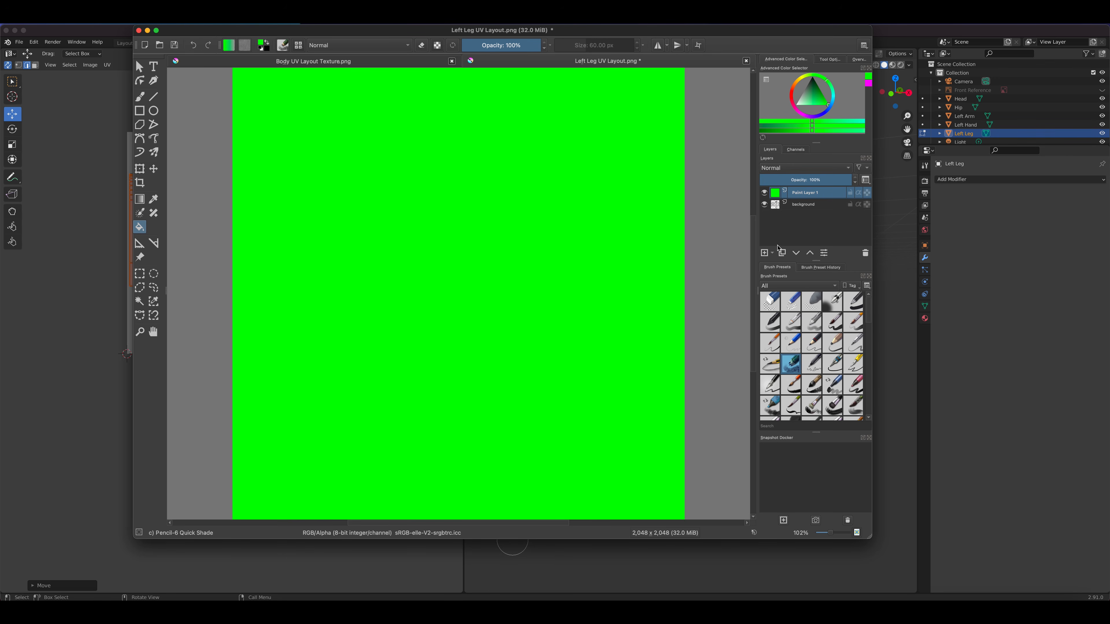
Step: Add another paint layer above the green fill and set up the freehand brush with magenta
click(765, 252)
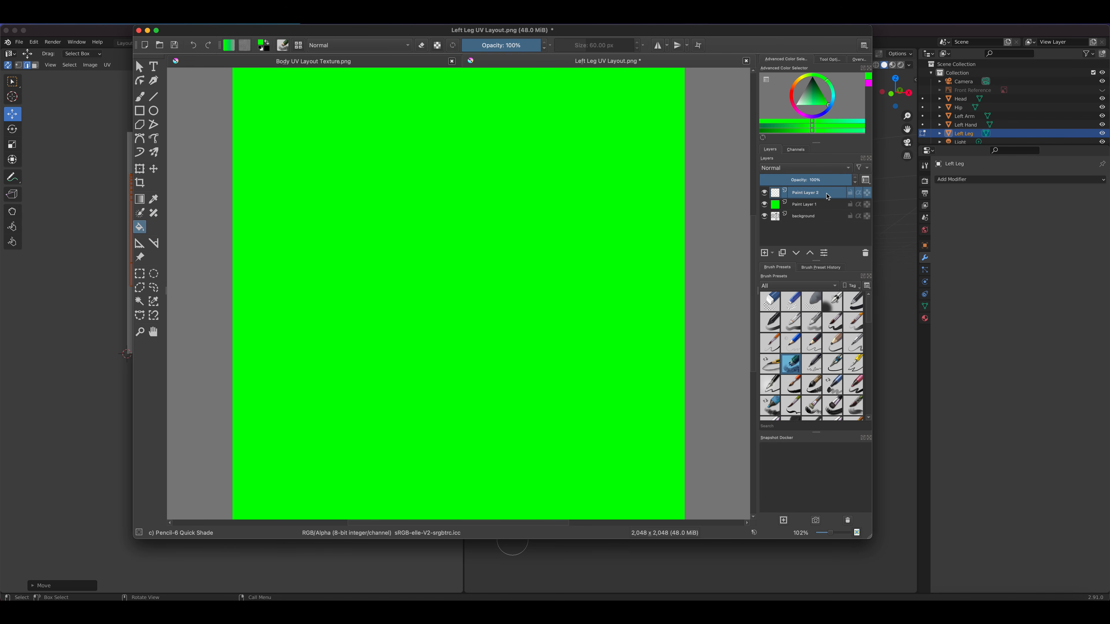
click(804, 116)
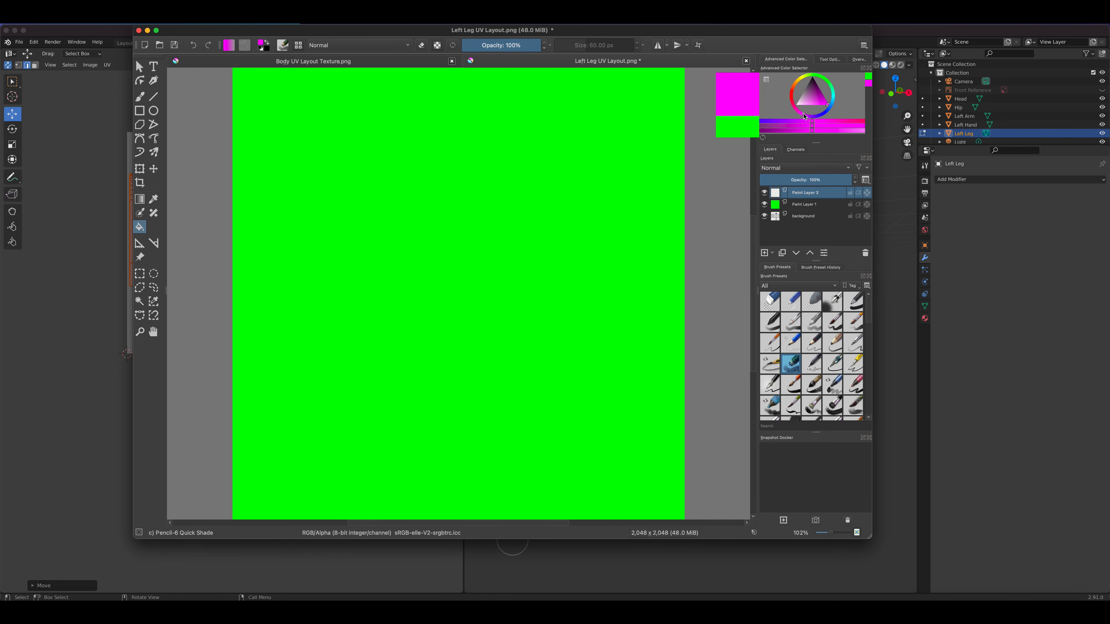
click(145, 97)
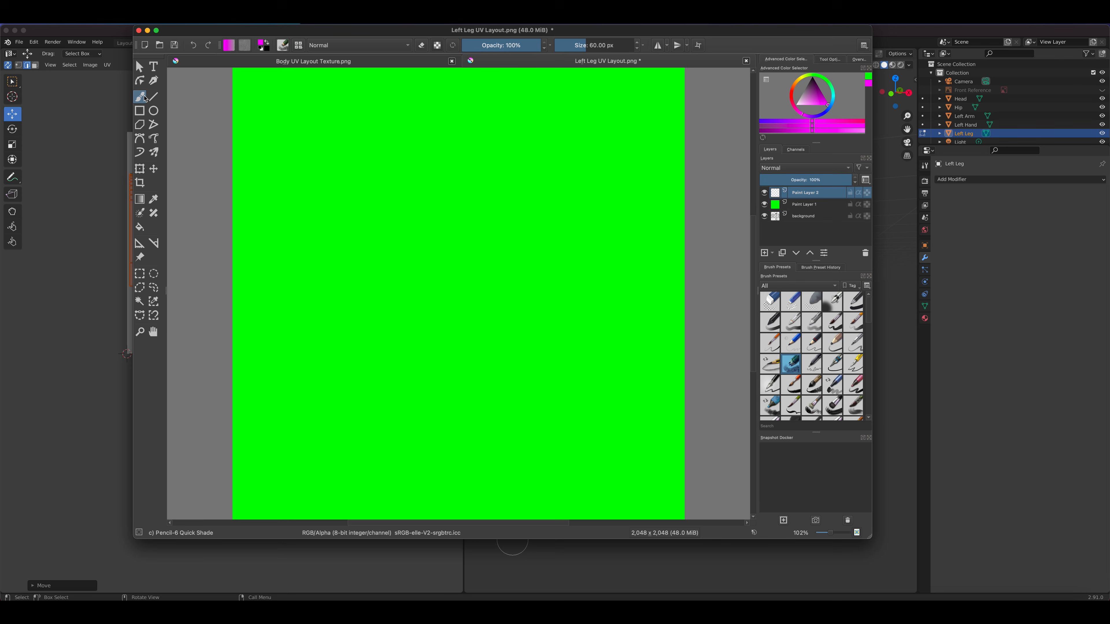
Step: Lower the green fill layer's opacity to about 78% and make the empty paint layer above it active
click(827, 205)
click(839, 181)
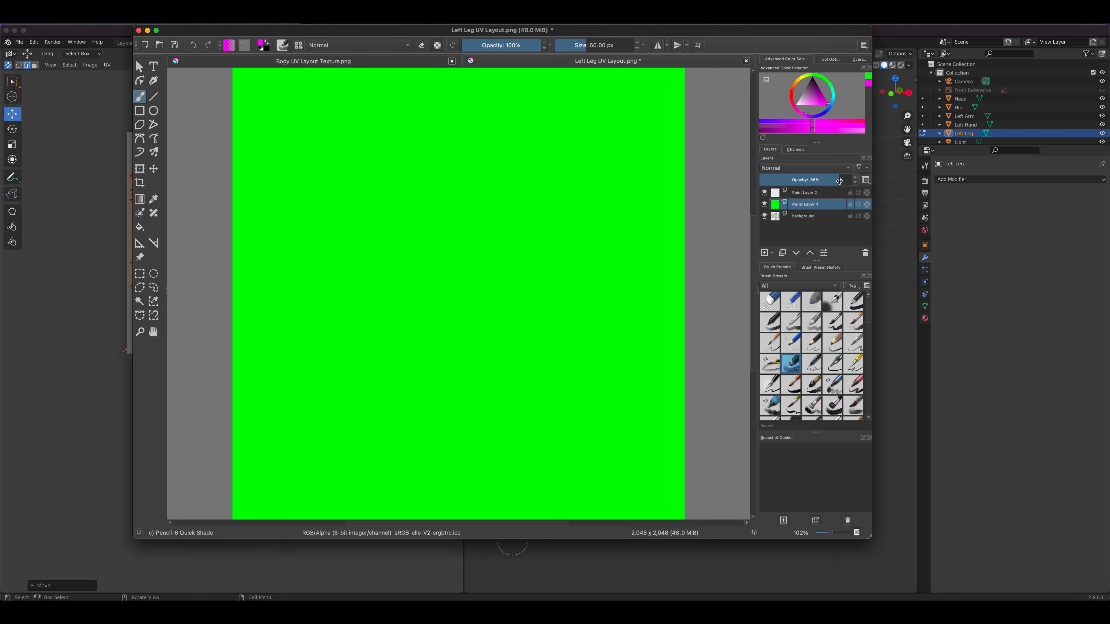
drag(840, 180, 831, 181)
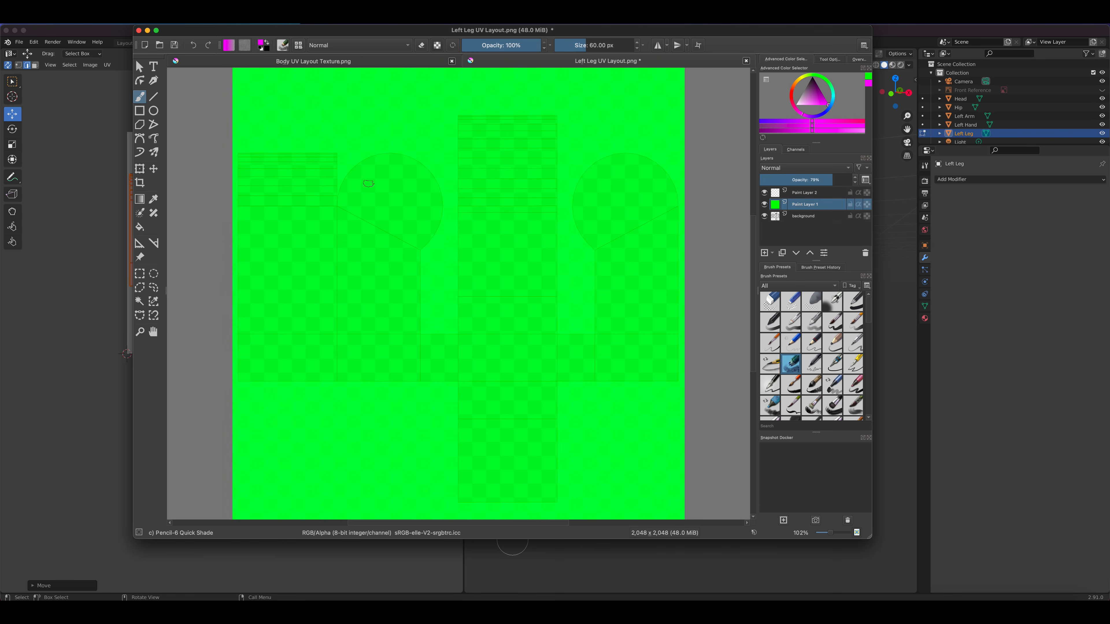
click(817, 193)
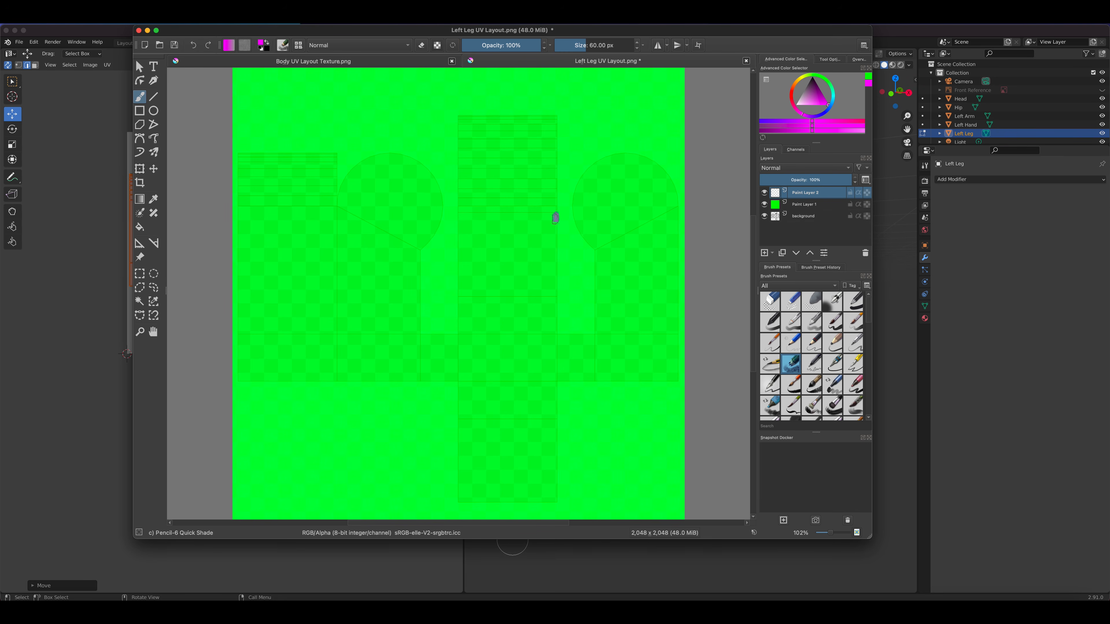
Step: Paint a magenta vertical stripe, two side swooshes and a handwritten name over the leg layout, and return the green layer to 100% opacity
drag(556, 218, 553, 338)
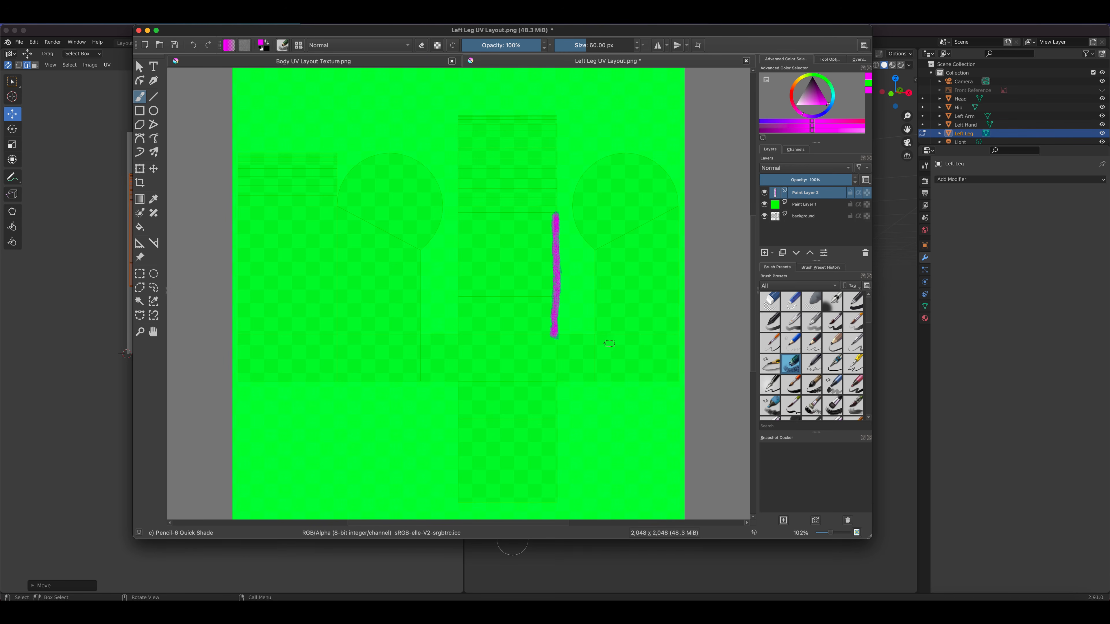
mouse_move(581, 350)
mouse_down()
mouse_move(606, 369)
mouse_move(648, 336)
mouse_up()
mouse_move(665, 302)
mouse_down()
mouse_move(634, 339)
mouse_move(607, 354)
mouse_move(578, 342)
mouse_move(575, 352)
mouse_move(596, 361)
mouse_move(640, 348)
mouse_move(587, 351)
mouse_move(635, 346)
mouse_up()
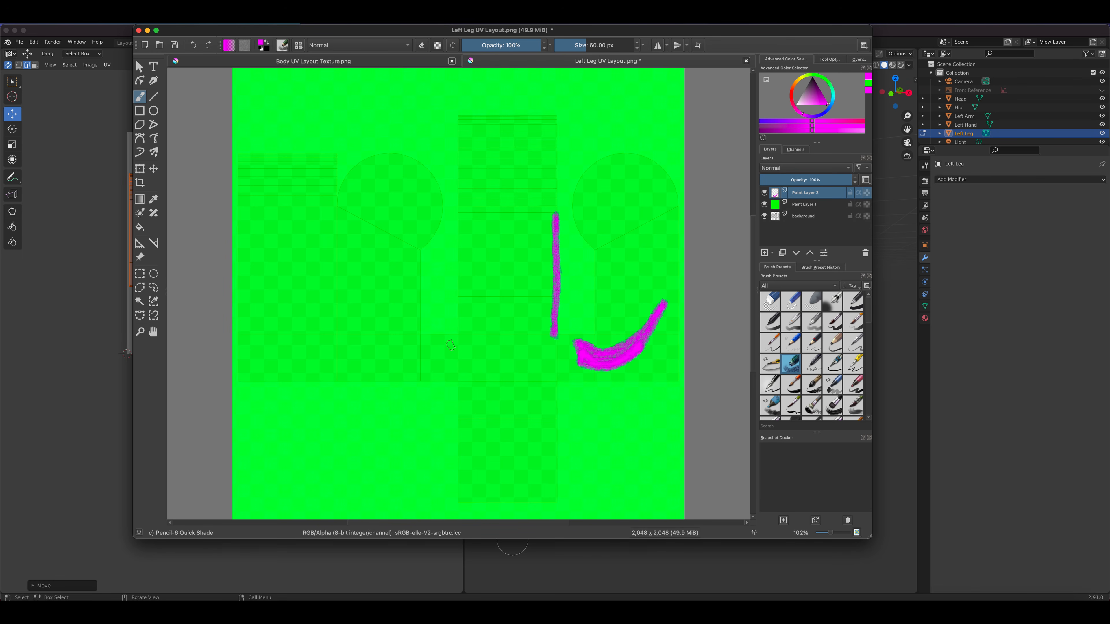
mouse_move(453, 345)
mouse_down()
mouse_move(416, 340)
mouse_move(374, 301)
mouse_move(399, 361)
mouse_move(452, 349)
mouse_move(406, 340)
mouse_move(379, 306)
mouse_move(386, 330)
mouse_move(381, 319)
mouse_move(426, 353)
mouse_move(395, 329)
mouse_move(388, 344)
mouse_move(400, 346)
mouse_up()
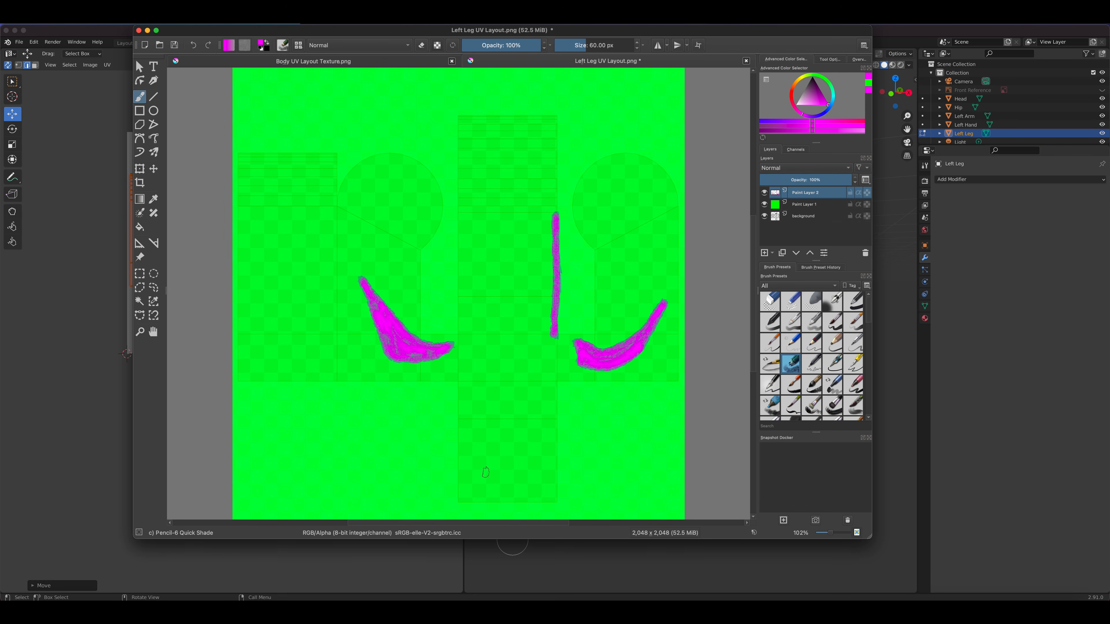
mouse_move(485, 482)
mouse_down()
mouse_move(524, 475)
mouse_move(522, 453)
mouse_move(482, 460)
mouse_move(507, 427)
mouse_move(503, 443)
mouse_move(485, 404)
mouse_move(524, 393)
mouse_move(511, 415)
mouse_up()
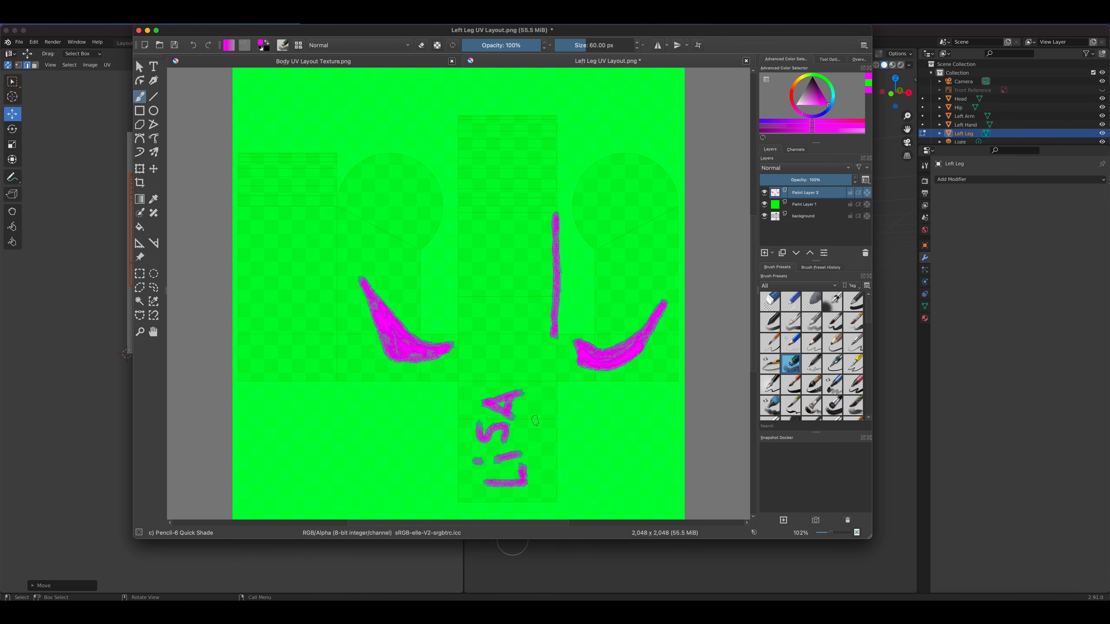
click(805, 204)
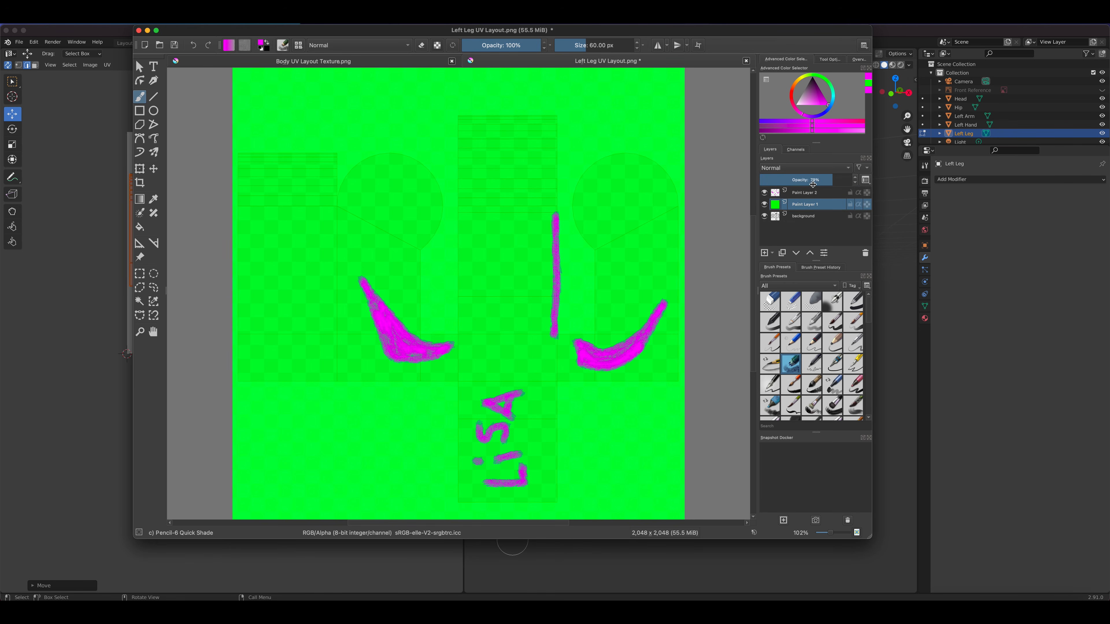
drag(816, 181, 859, 181)
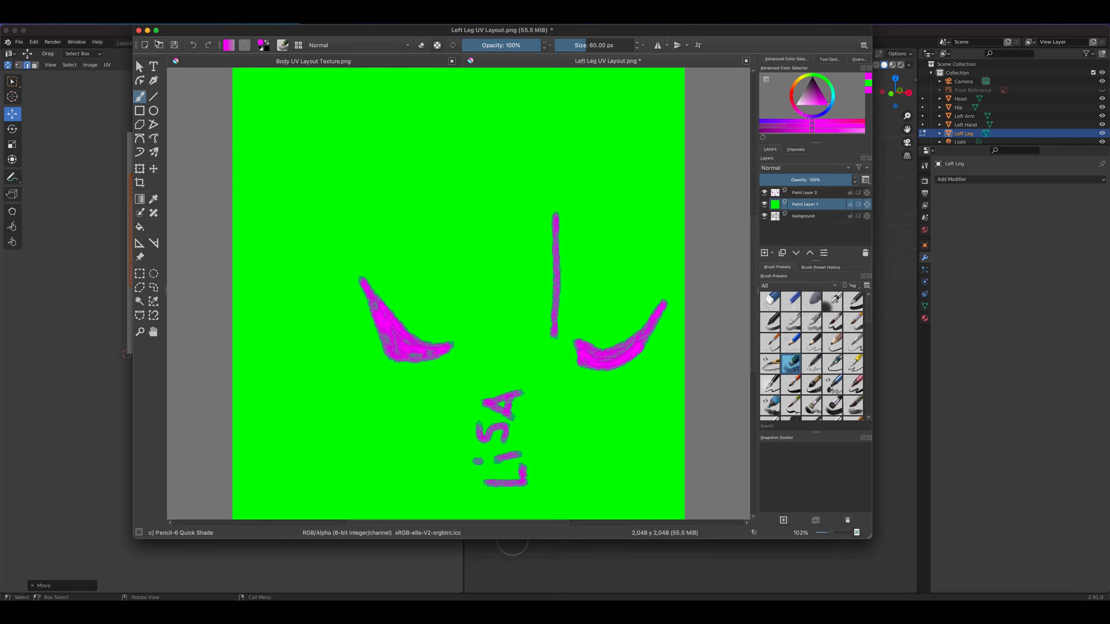
Step: Save the image as "Left Leg UV Layout Texture.png" in the UV Layouts folder with the default PNG options, and quit Krita
click(66, 25)
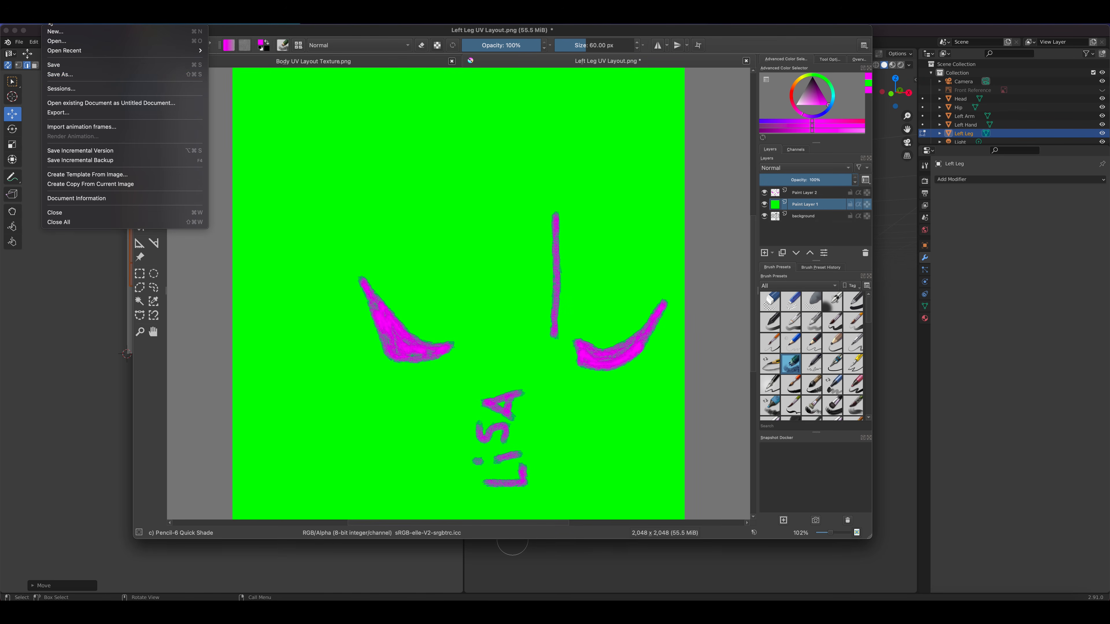
click(66, 74)
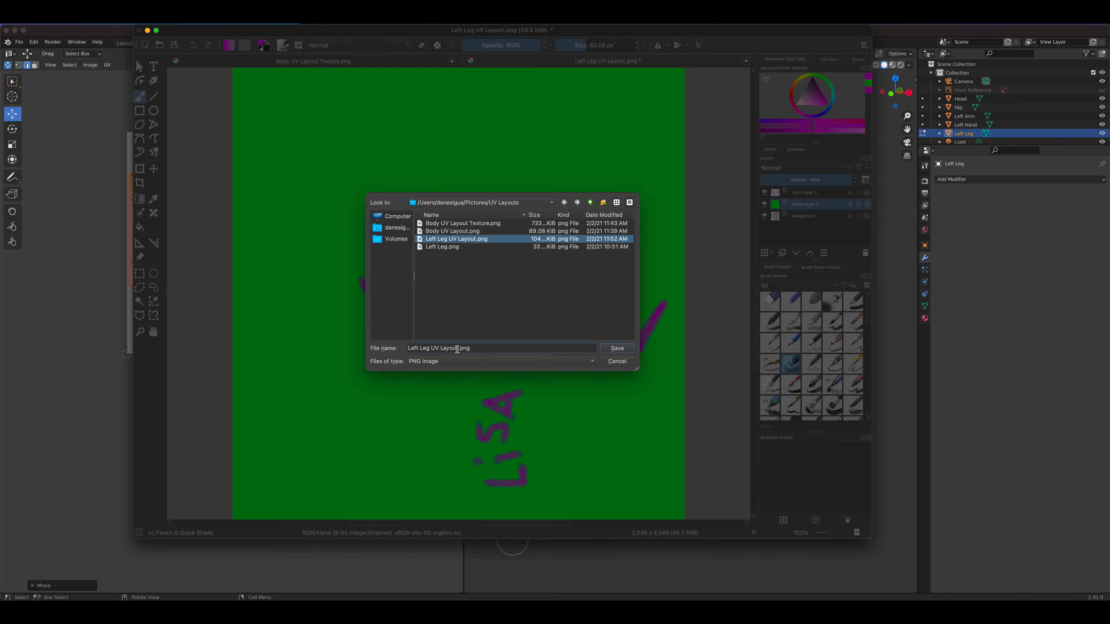
click(458, 349)
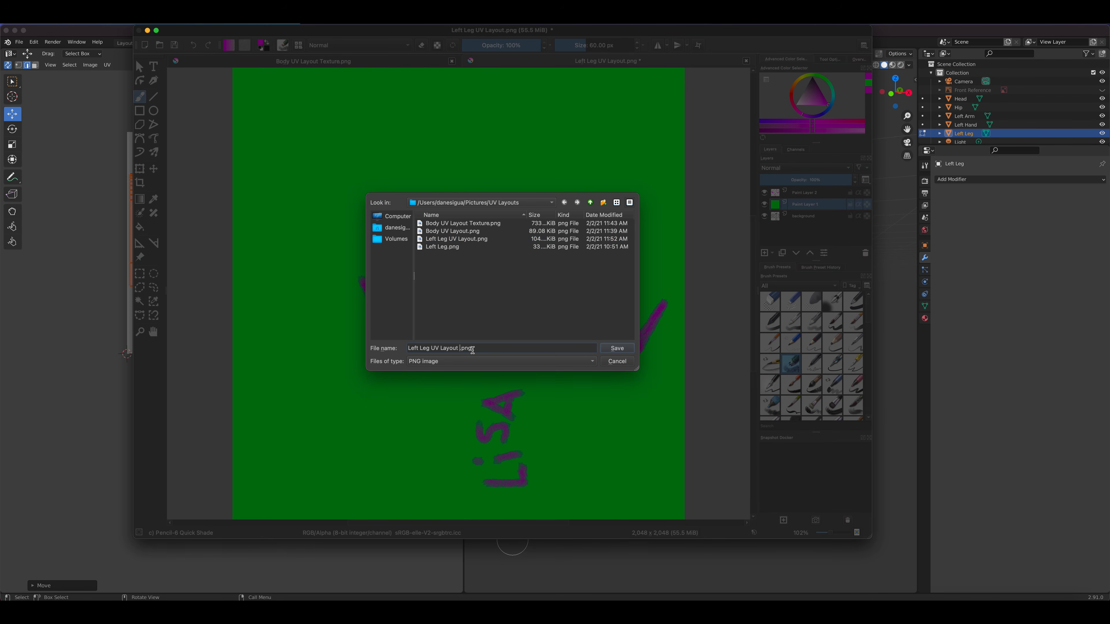
text(Texture)
click(619, 349)
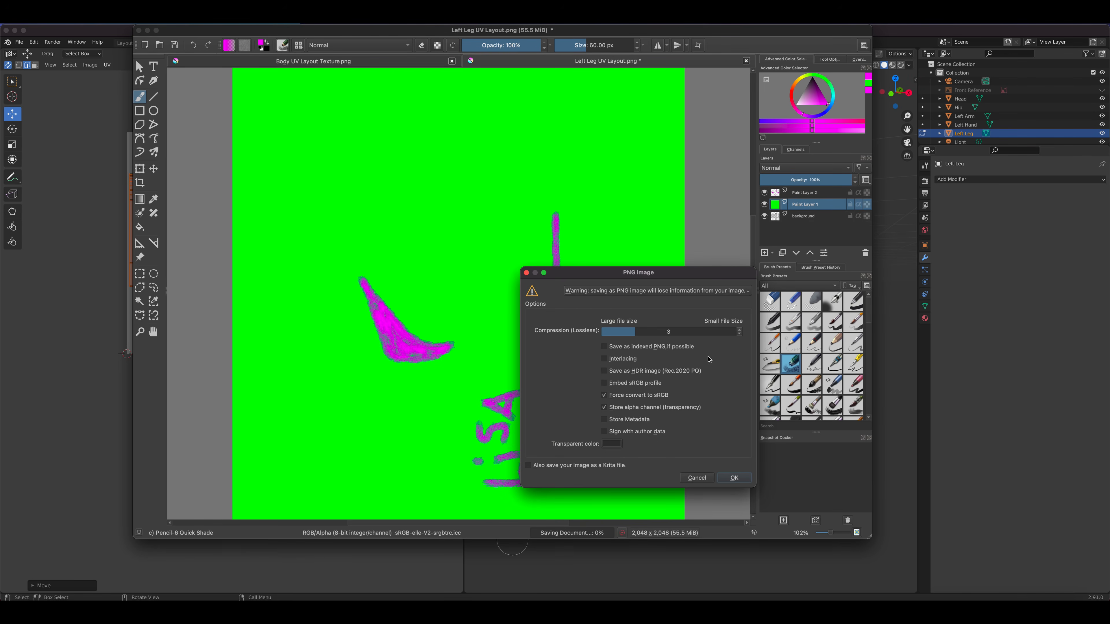
click(734, 477)
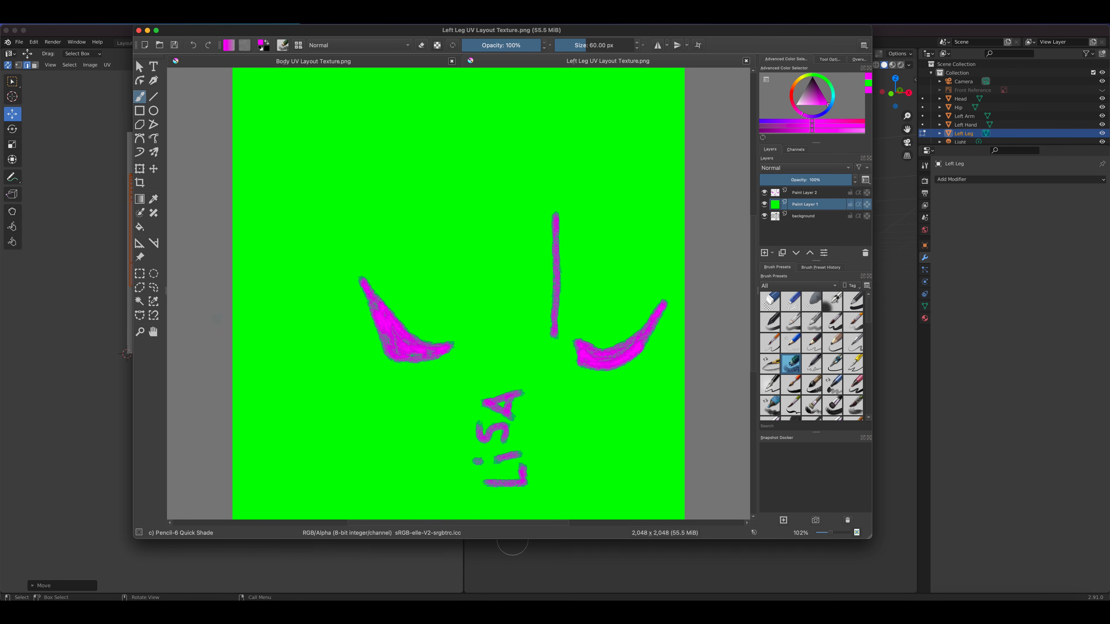
click(28, 19)
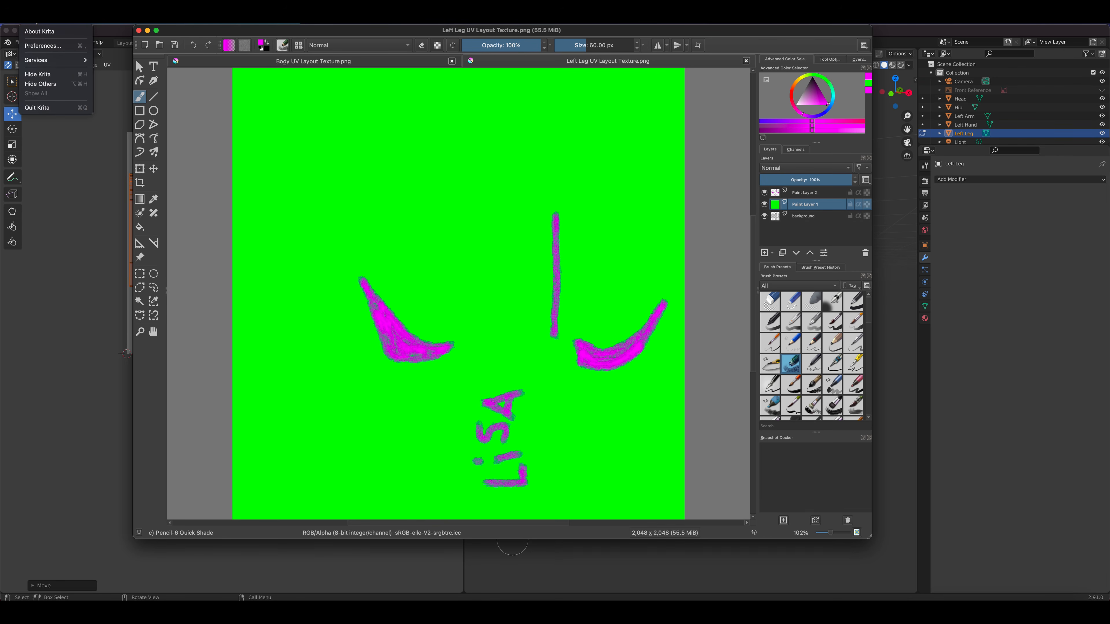
click(38, 107)
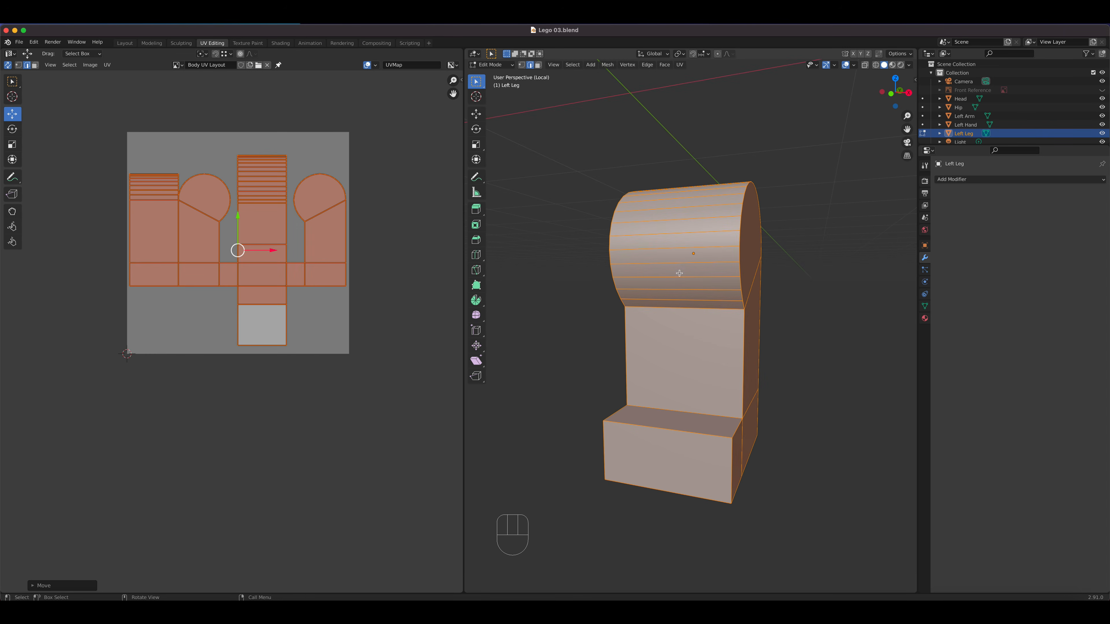
Step: In Blender, add "Left Leg UV Layout Texture.png" to the left leg's shader nodes and link its Color to the Principled BSDF's Base Color
click(281, 43)
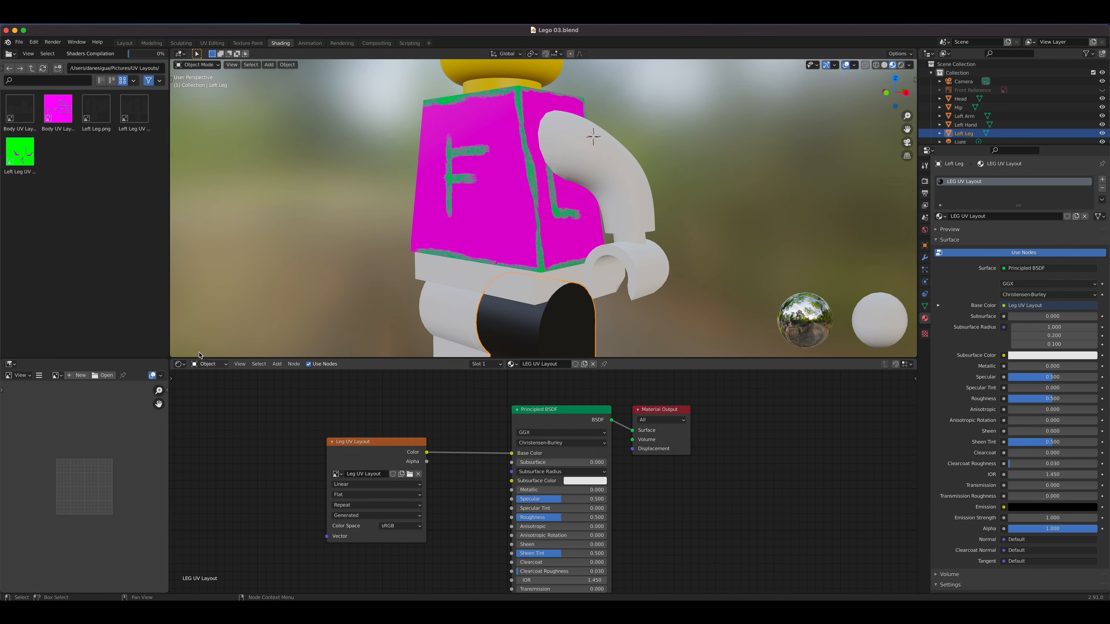
drag(21, 157, 364, 530)
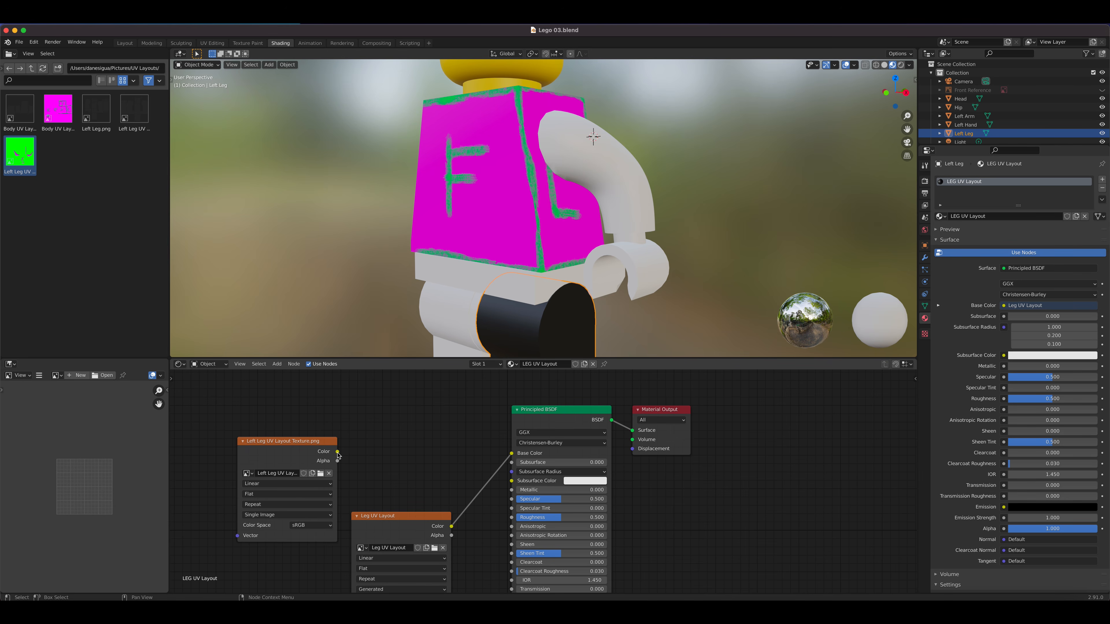
drag(338, 455, 511, 453)
middle_drag(516, 263, 479, 236)
scroll(530, 245, down, 4)
scroll(551, 218, up, 3)
scroll(558, 306, down, 3)
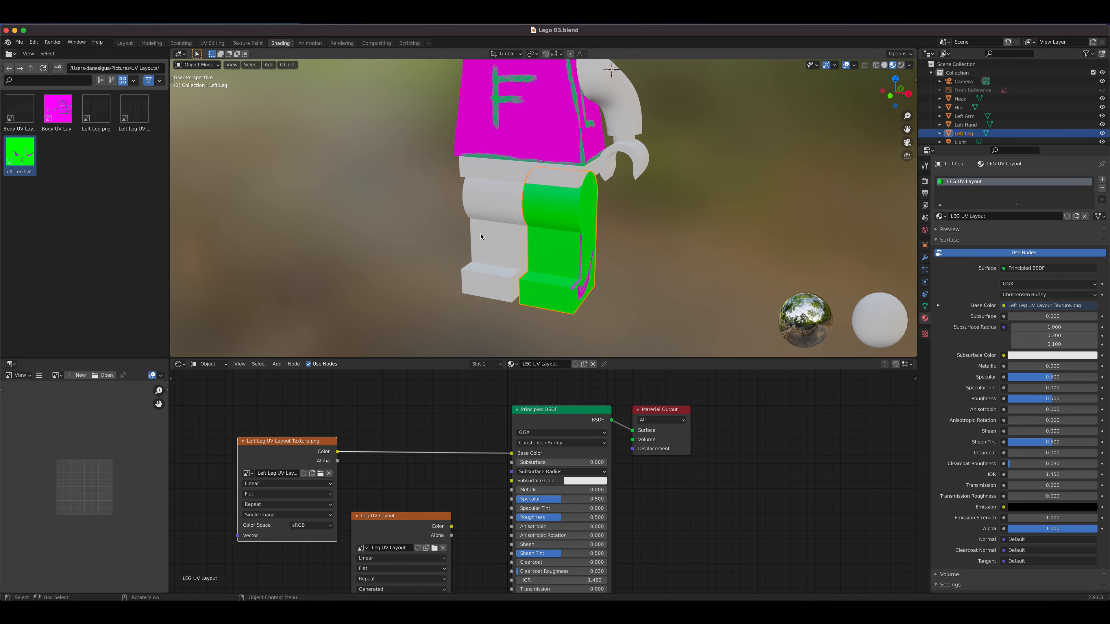
Step: Delete the untextured right leg and add a Mirror modifier to the textured left leg
click(480, 237)
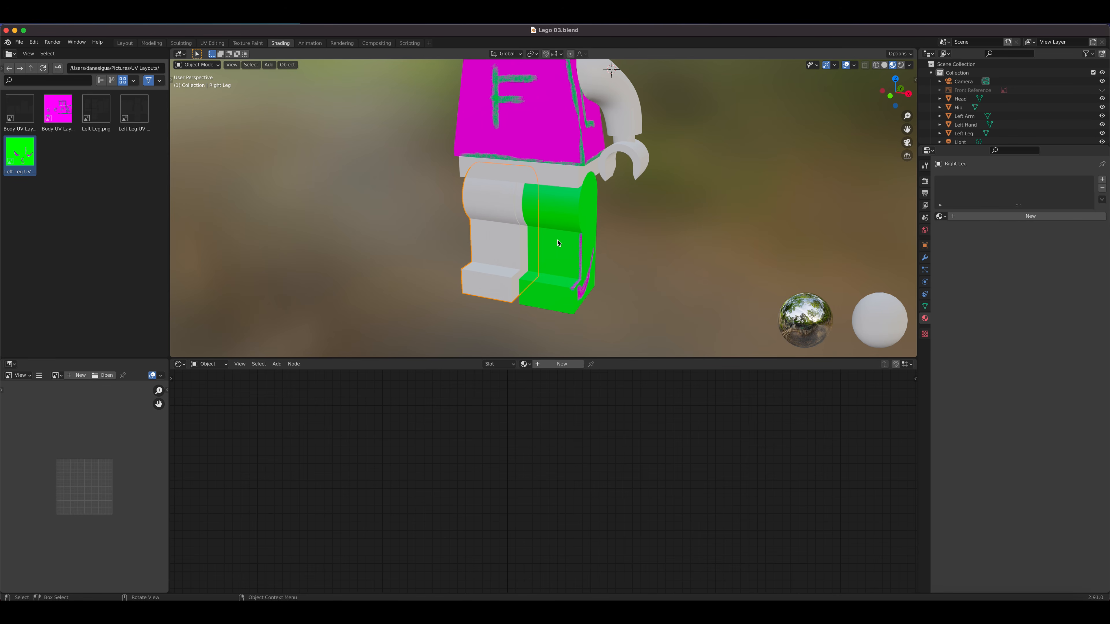
key(Delete)
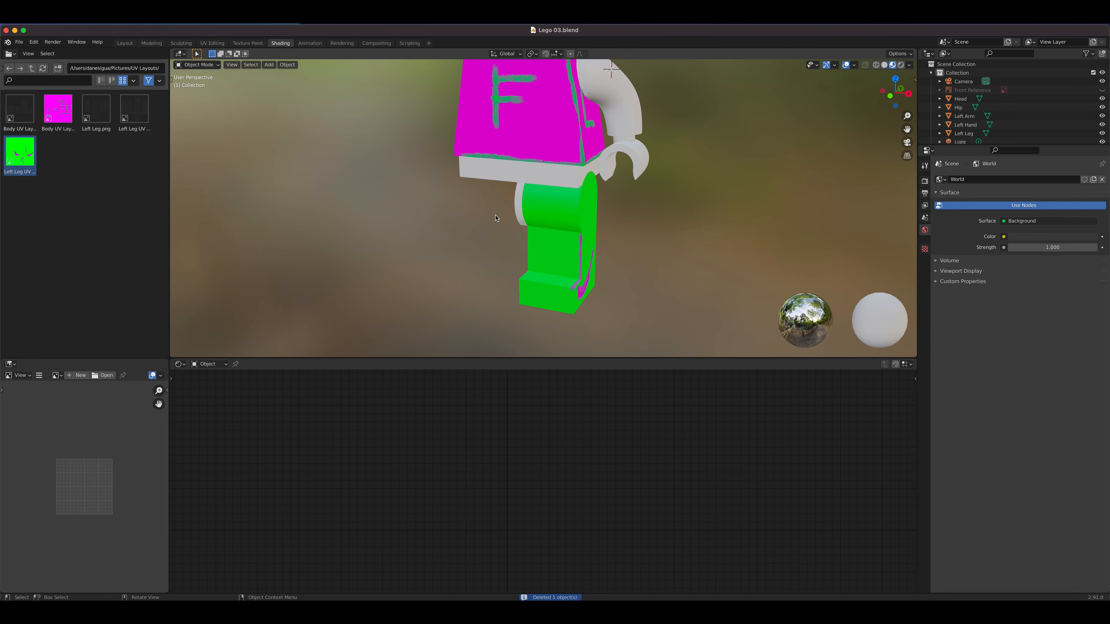
click(526, 214)
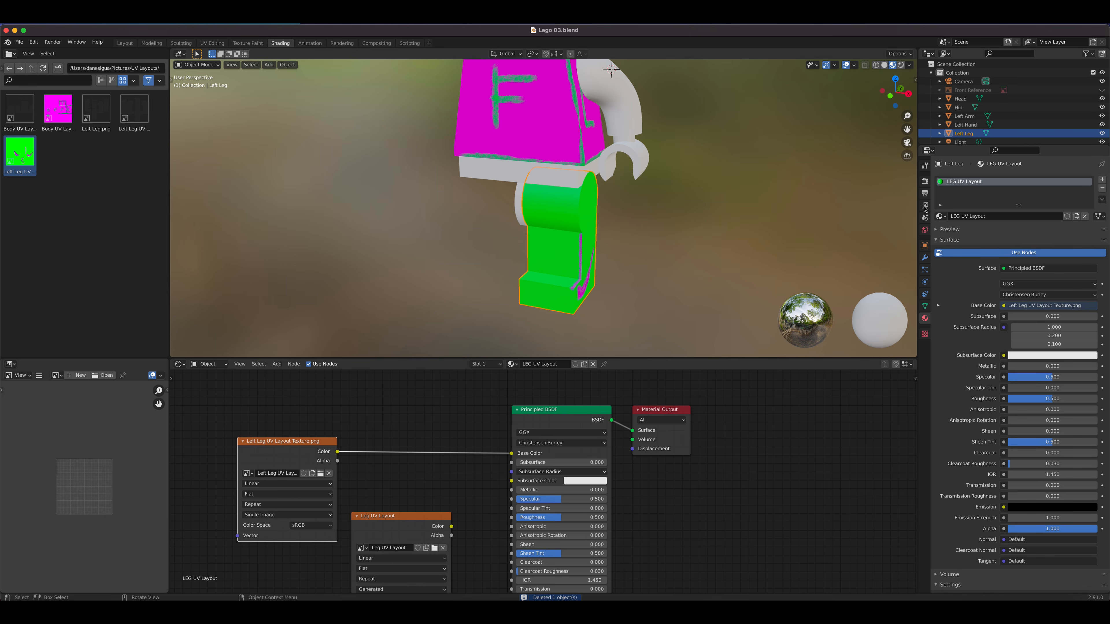
click(924, 258)
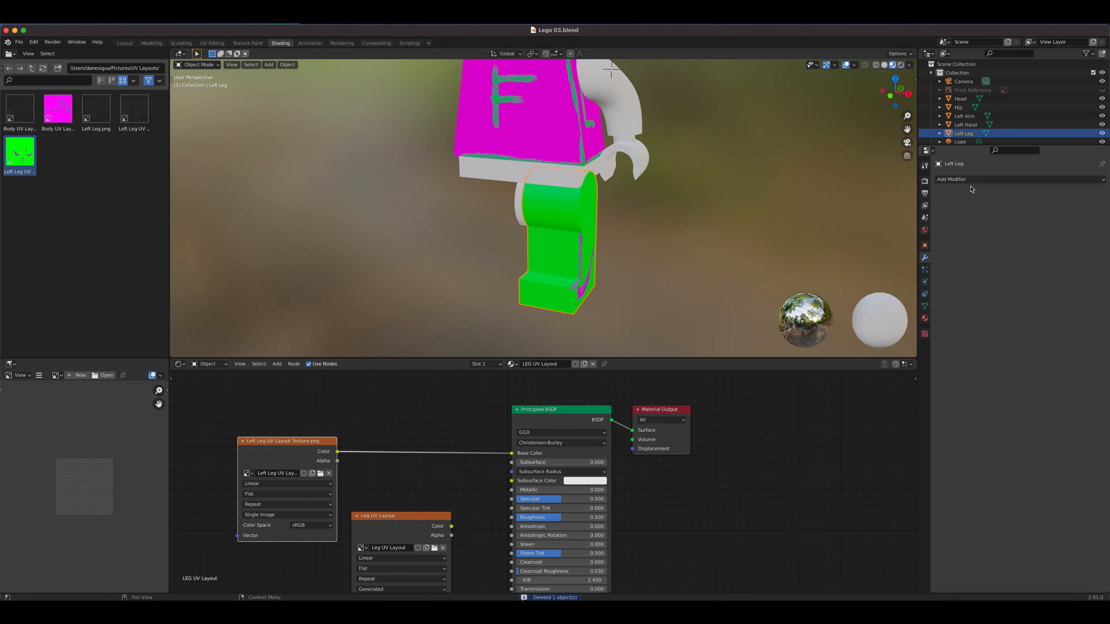
click(971, 181)
click(939, 270)
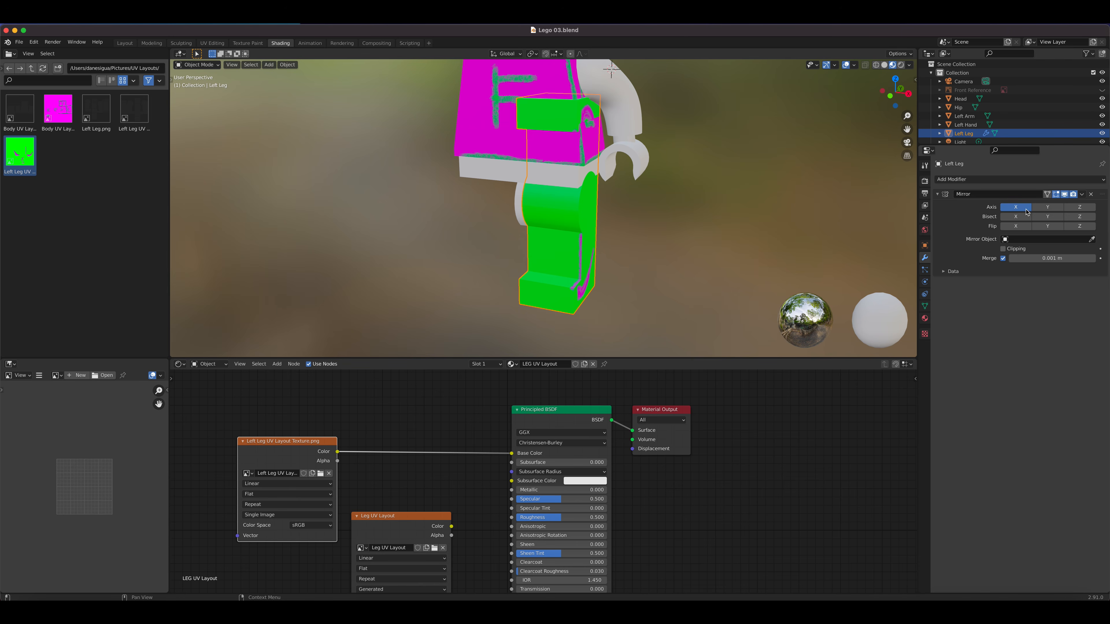
Step: Try the Y and Z mirror axes in addition to X on the left leg's Mirror modifier
click(1054, 212)
click(1088, 210)
click(1071, 214)
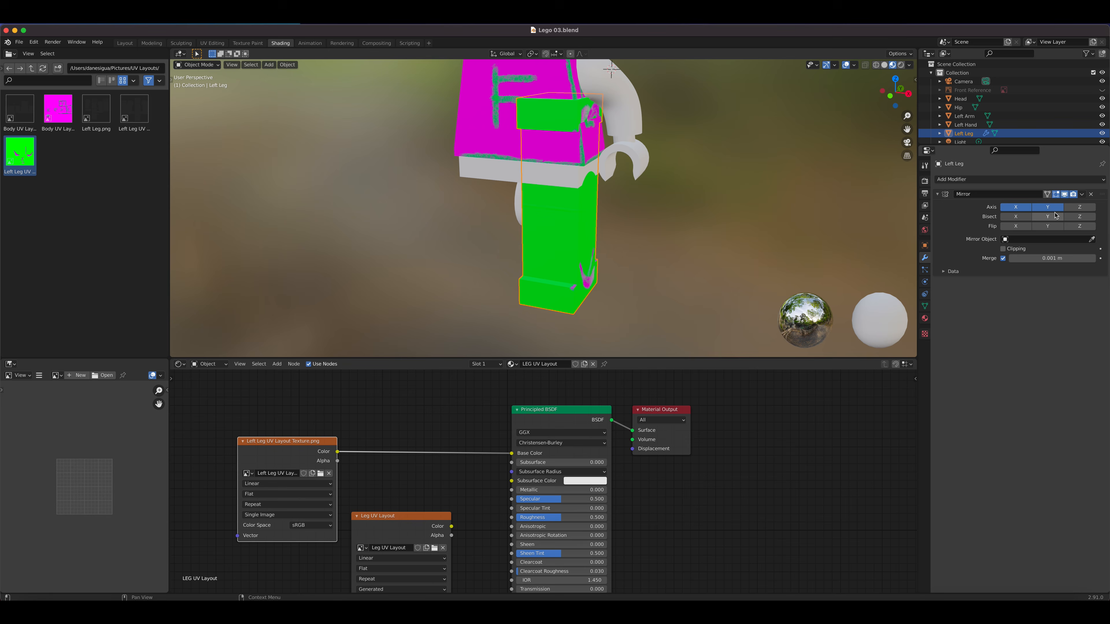
click(1047, 209)
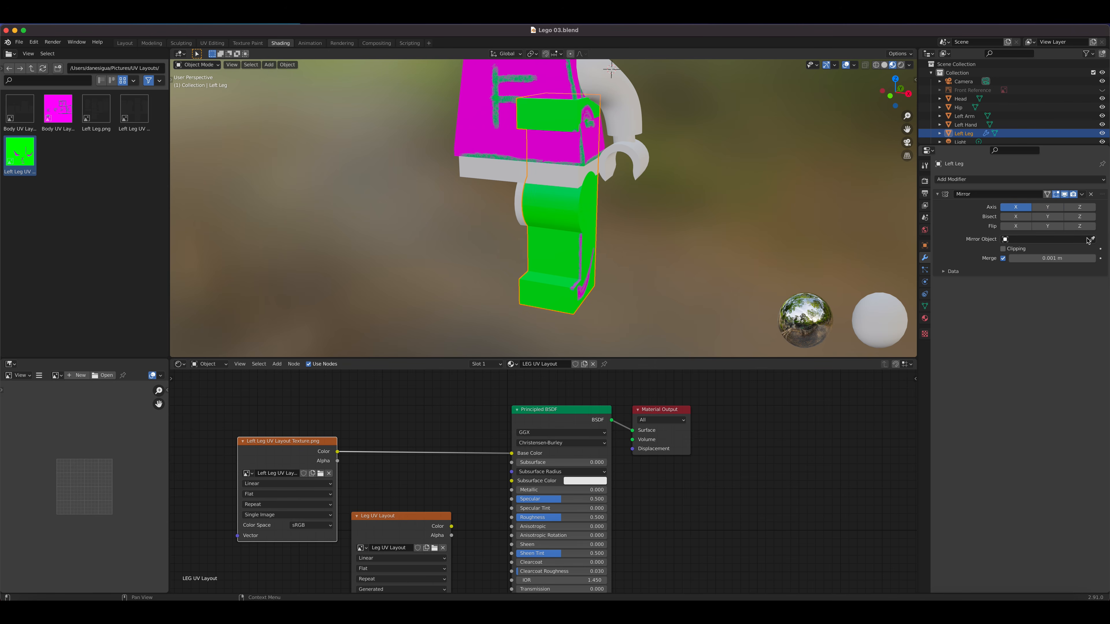
Step: Set Hip as the Mirror modifier's mirror object and mirror the left leg along the Z axis only
click(1092, 239)
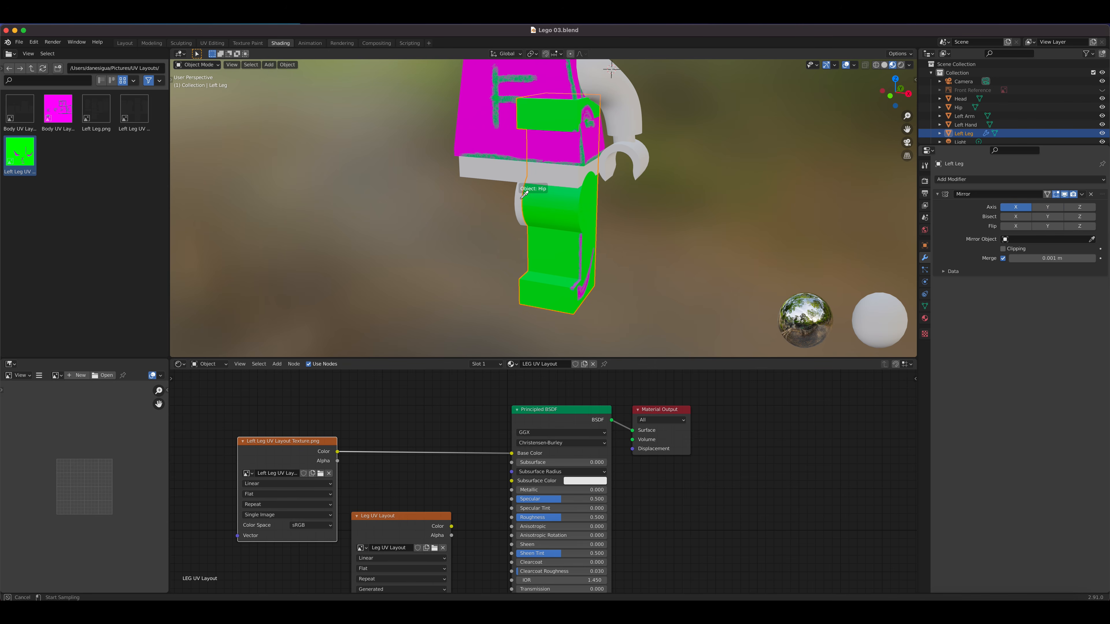
click(524, 195)
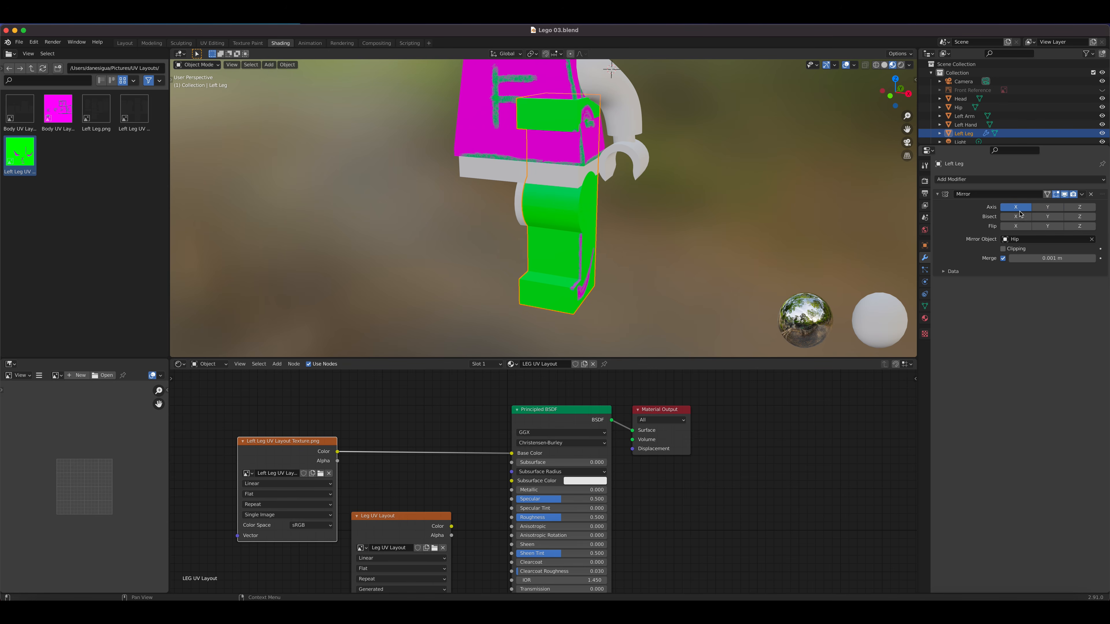
click(1015, 209)
click(1048, 207)
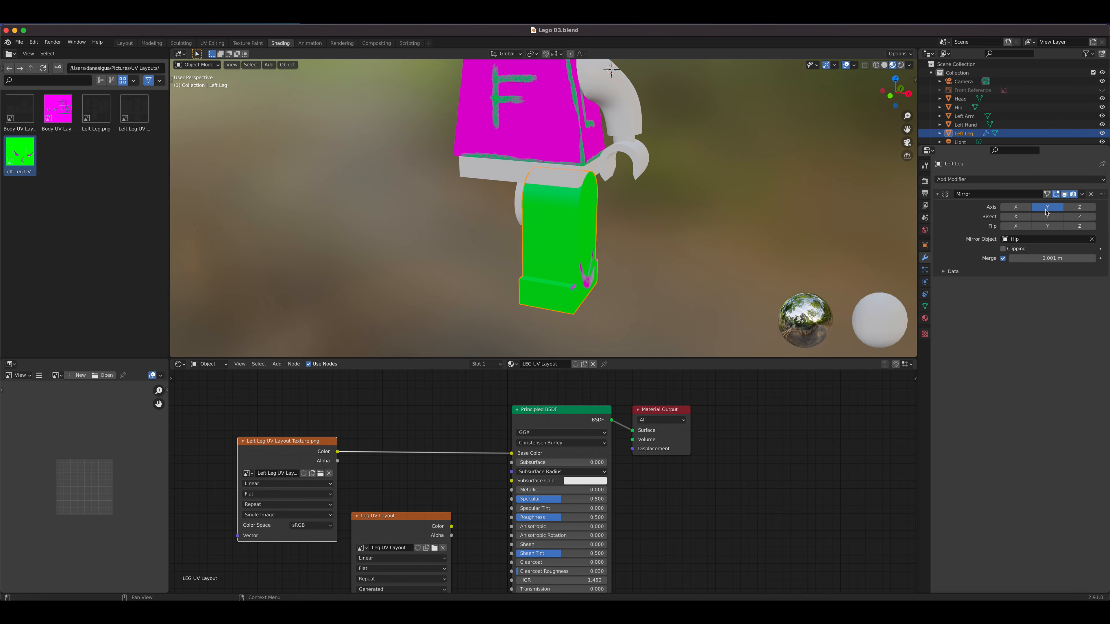
click(1079, 208)
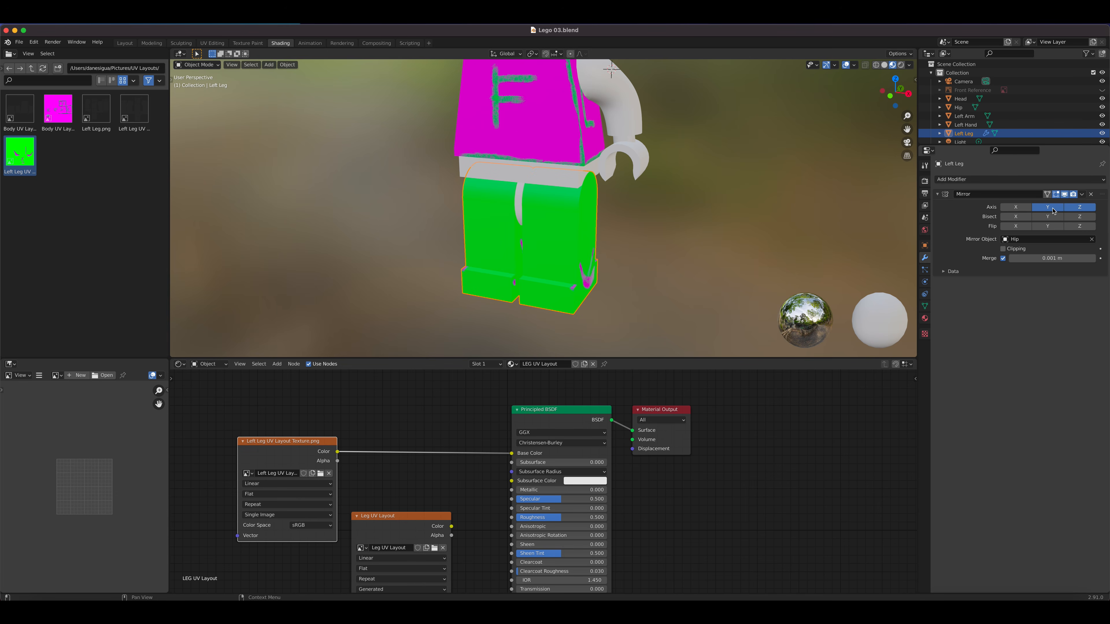
click(1048, 208)
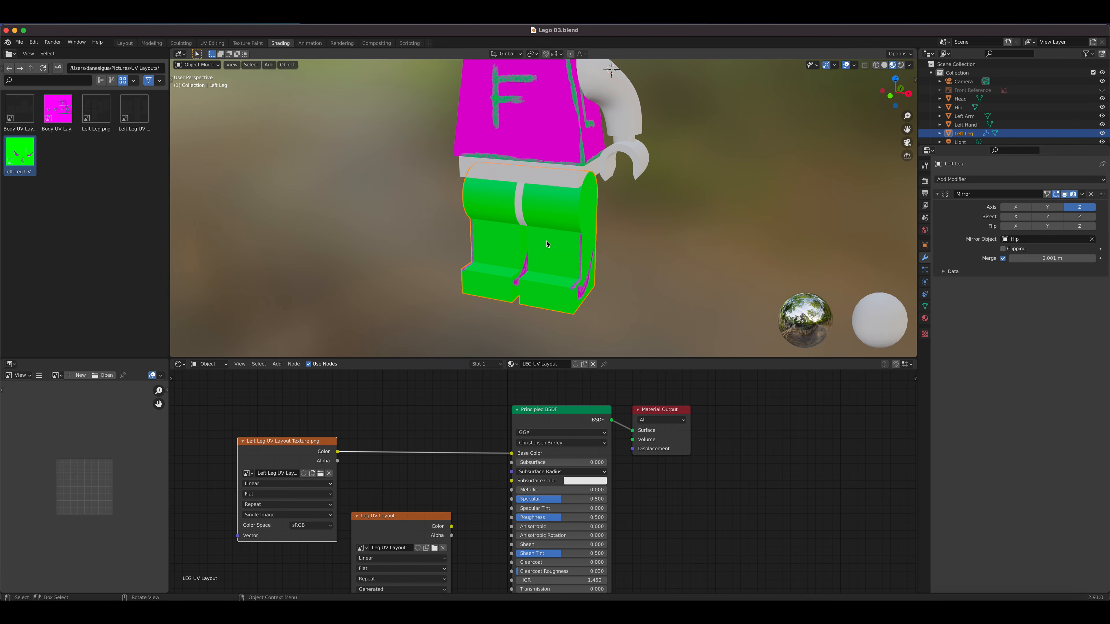
Step: Apply the Mirror modifier to the left leg and enter Edit Mode on the combined leg mesh
middle_drag(549, 250, 519, 261)
scroll(578, 233, up, 2)
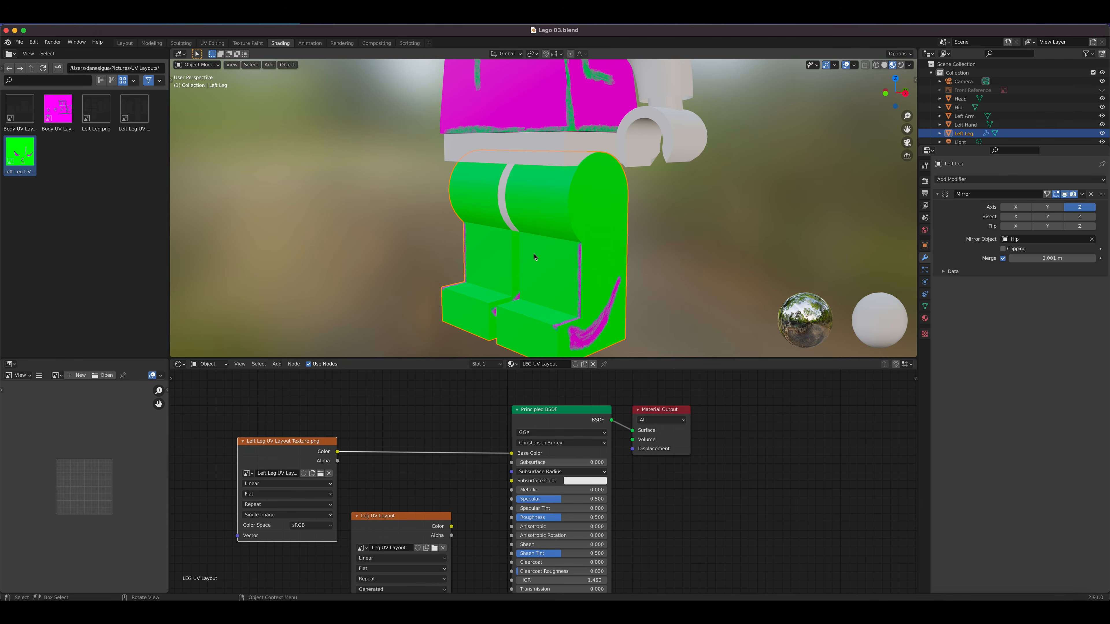
shift+middle_drag(537, 250, 533, 220)
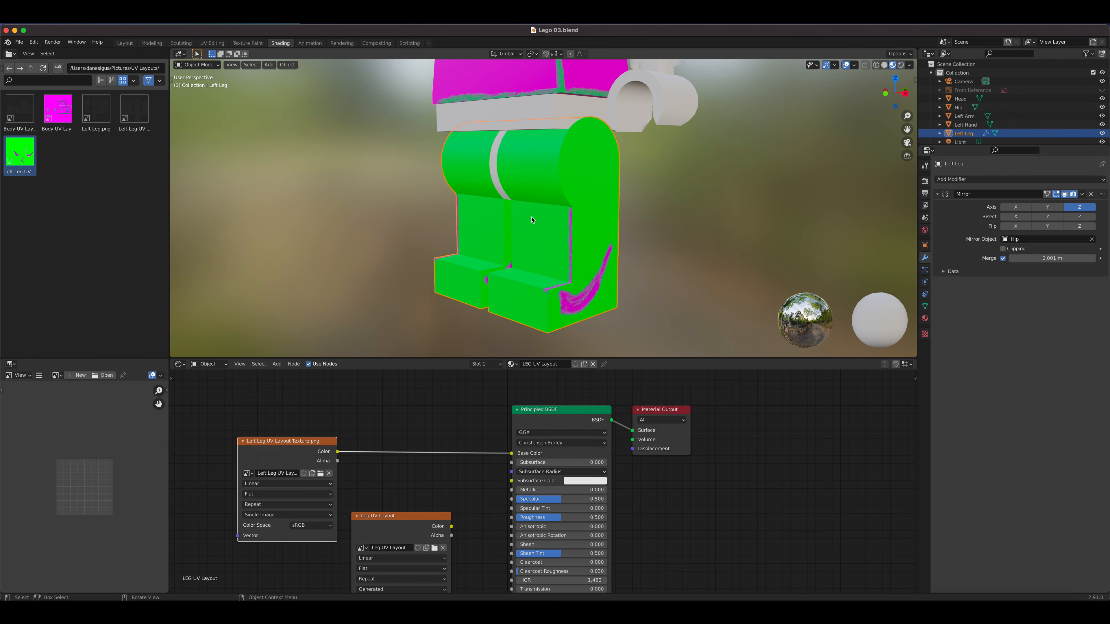
click(1082, 194)
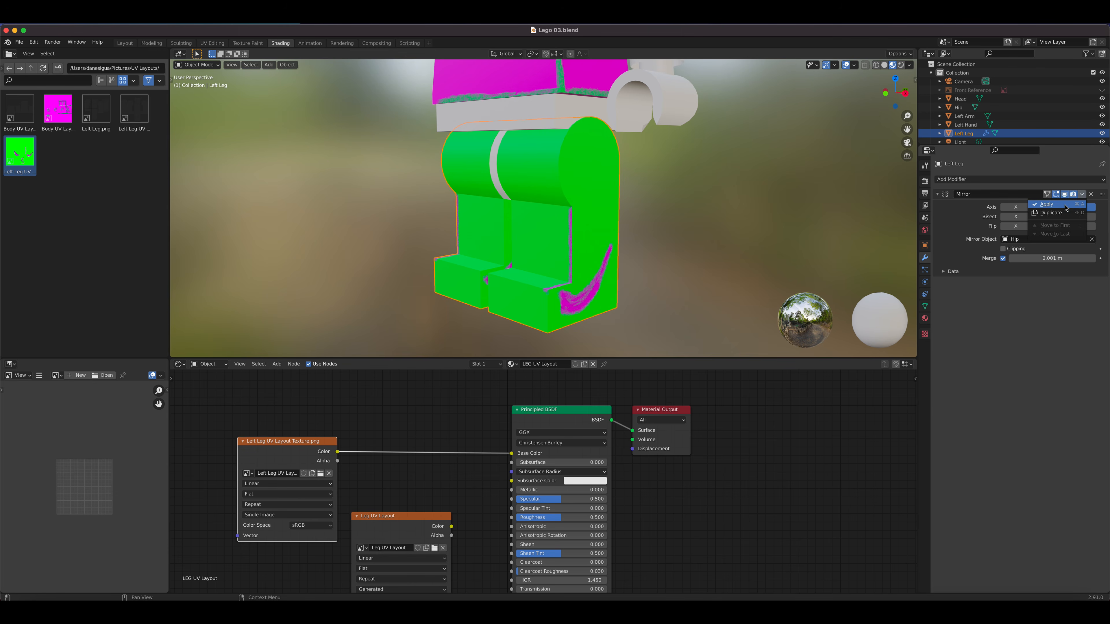
click(1064, 206)
key(Tab)
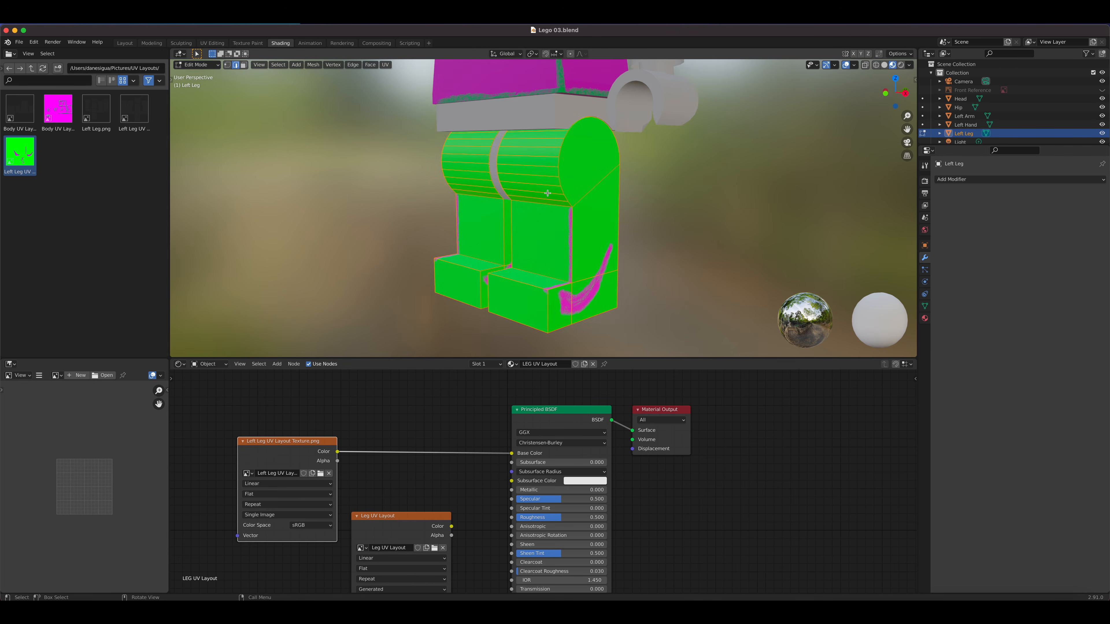
Step: Select the whole leg on the arm's side, separate the selection into its own object, and return to Object Mode
click(546, 196)
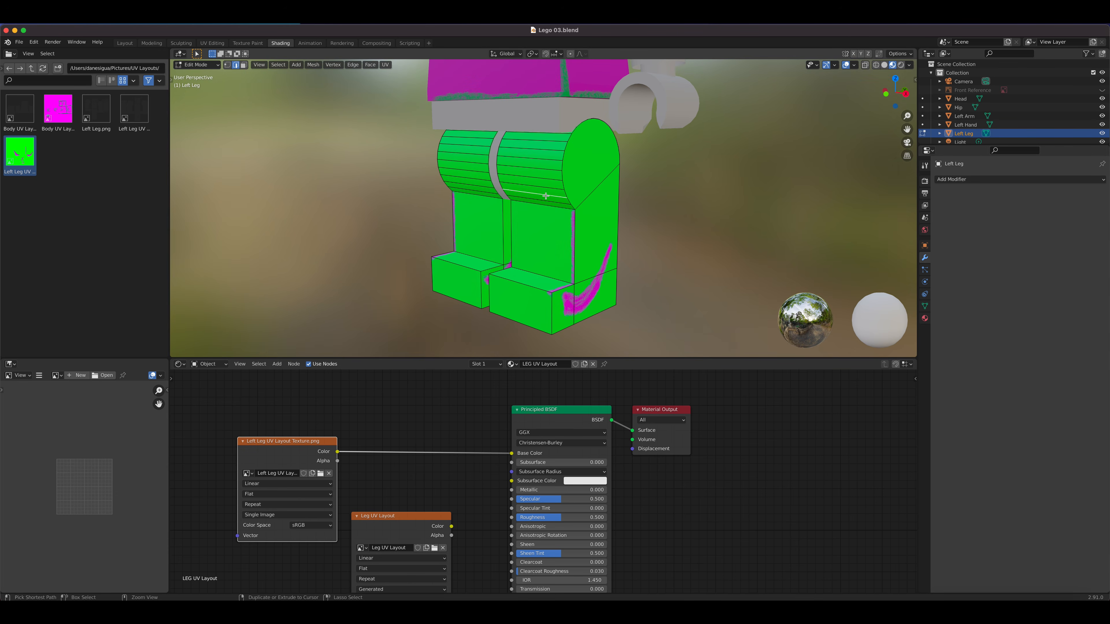
key(ctrl+KP_Add)
key(ctrl+KP_Add)
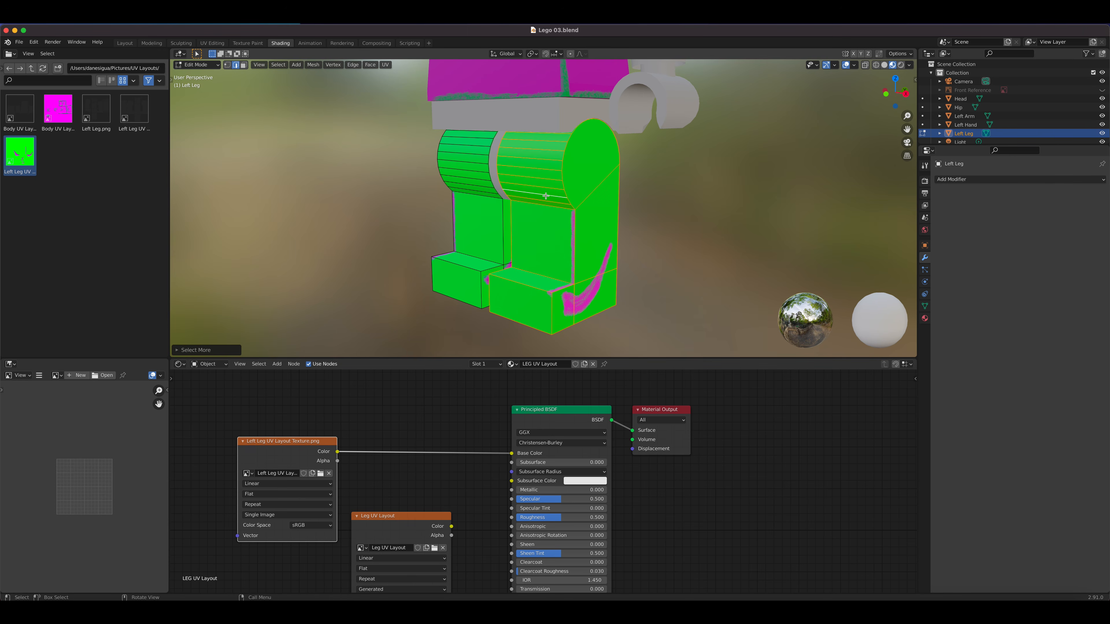
key(p)
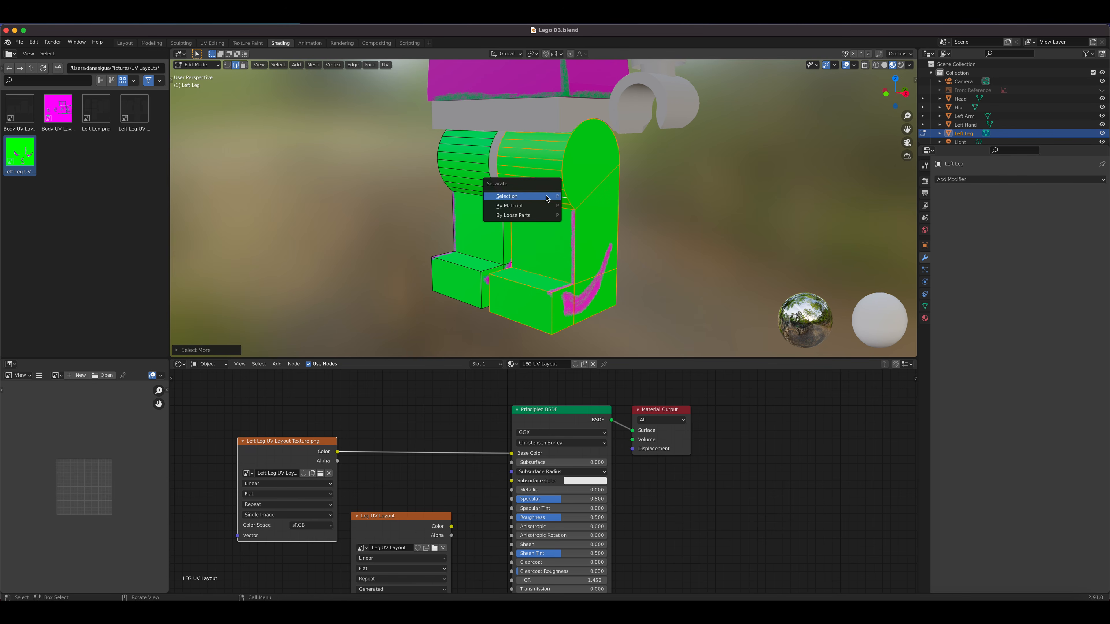
click(546, 198)
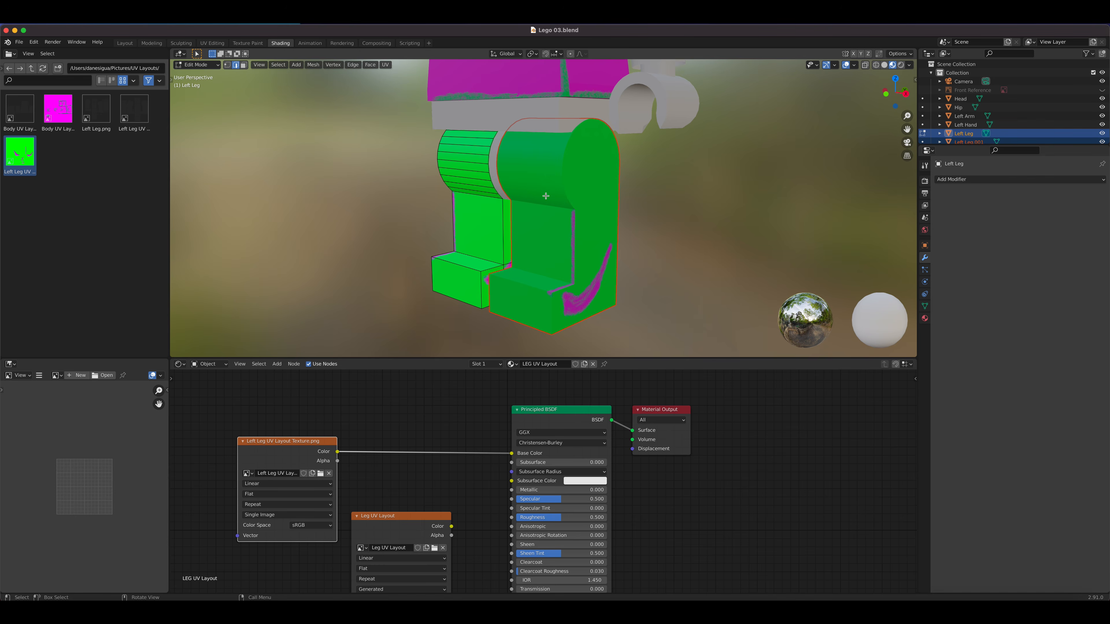
key(Tab)
Step: Select each leg in turn to check that they are separate objects, and review both on the whole figure
click(545, 202)
click(418, 212)
click(482, 210)
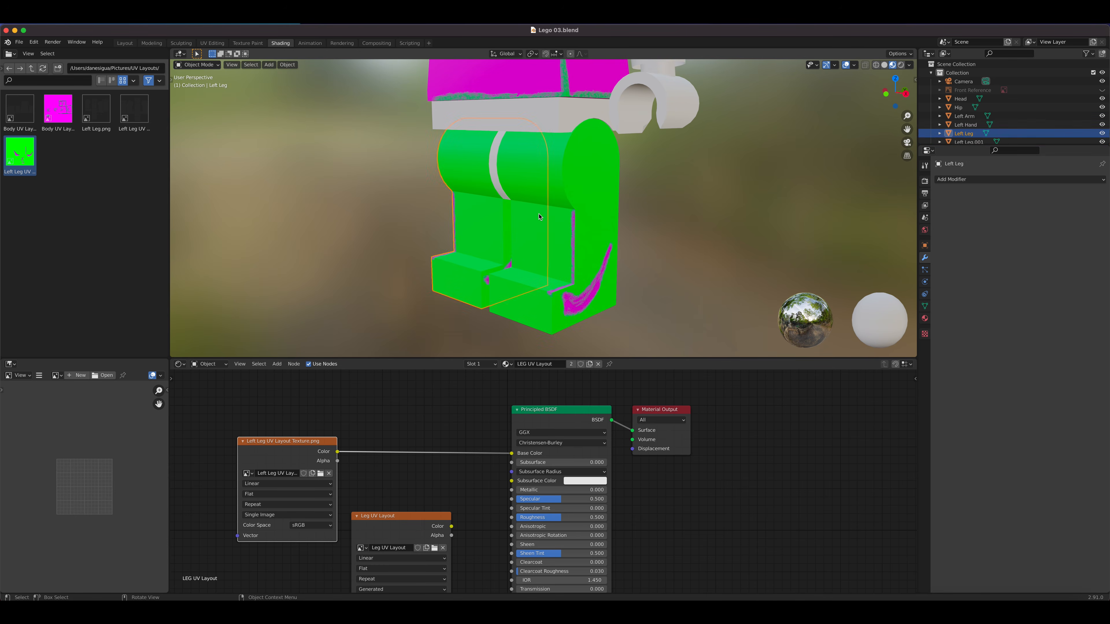
click(571, 205)
middle_drag(483, 193, 533, 275)
scroll(534, 274, down, 1)
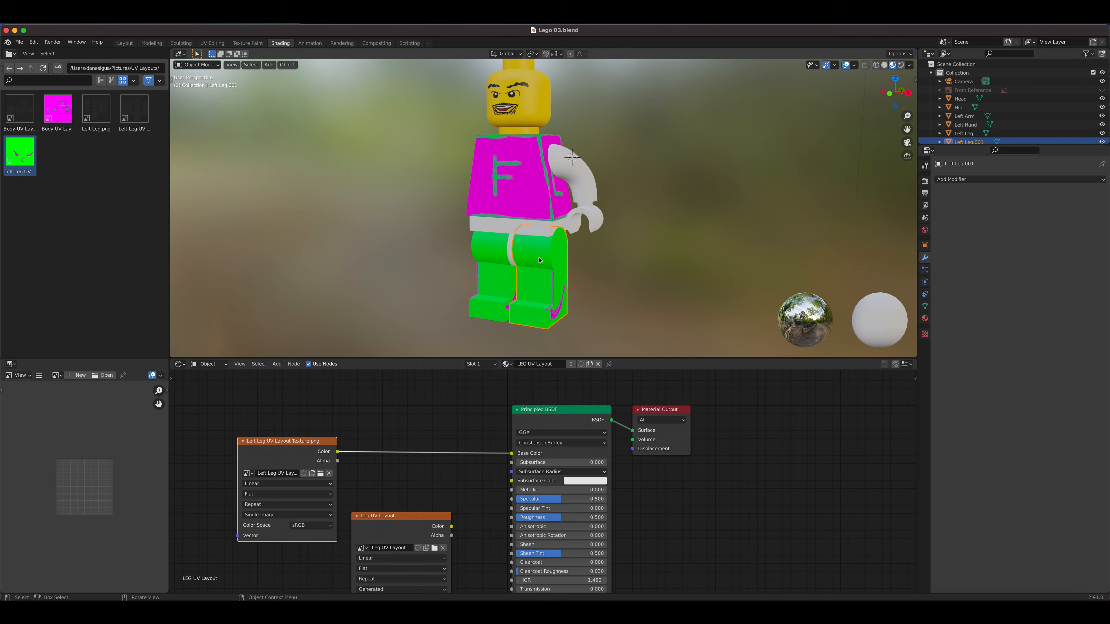
scroll(538, 271, down, 1)
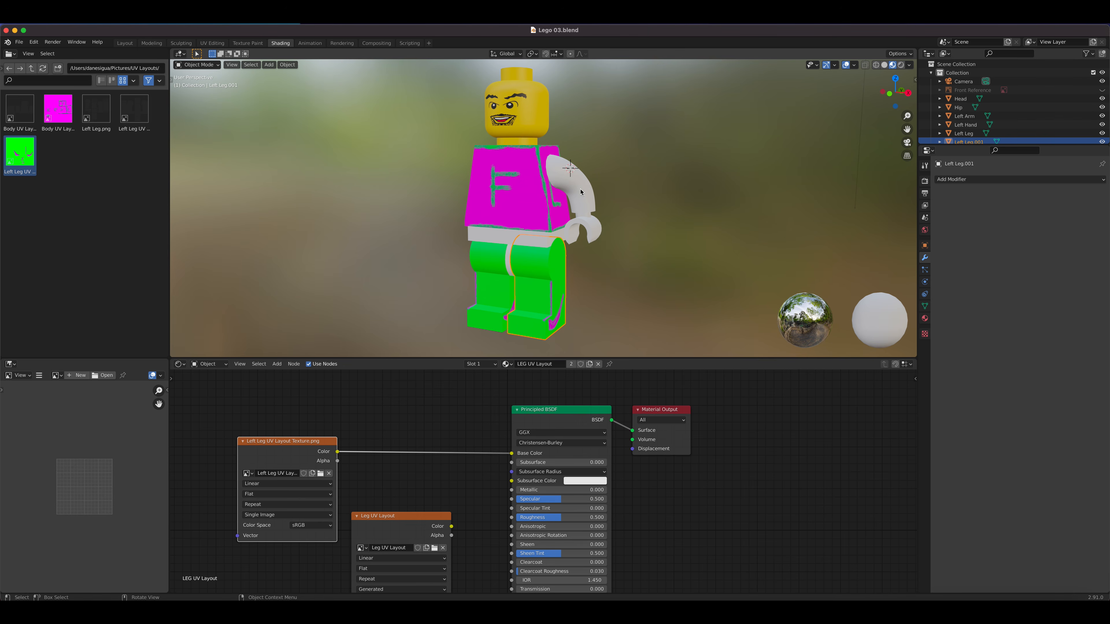
Step: Enter Edit Mode on the left arm and examine its mesh in relation to the hand and body
scroll(589, 226, up, 3)
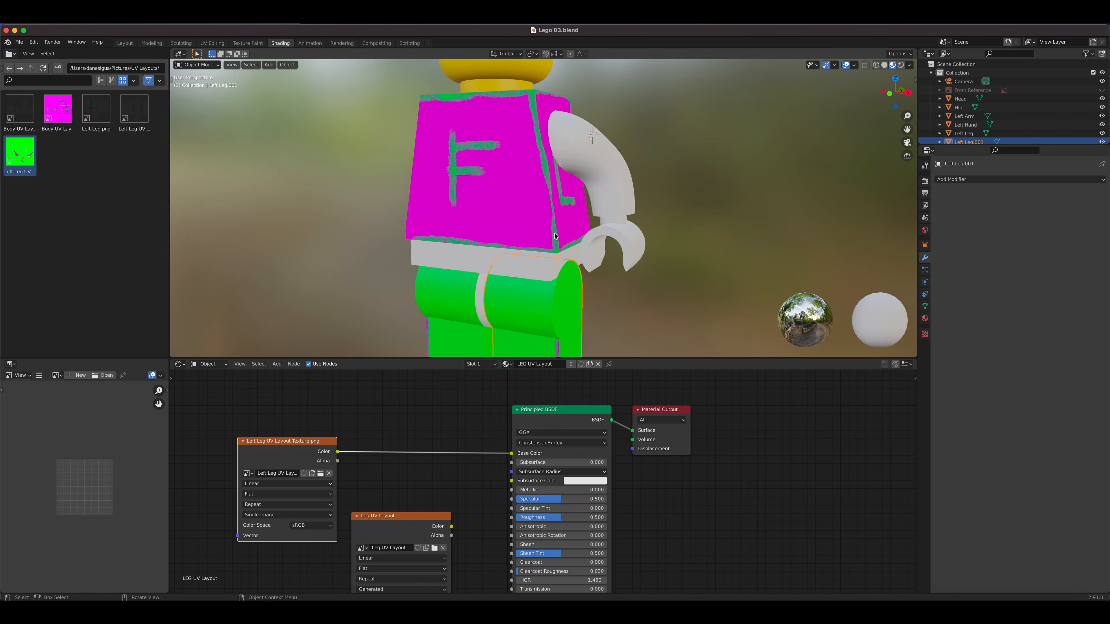
click(616, 178)
key(Tab)
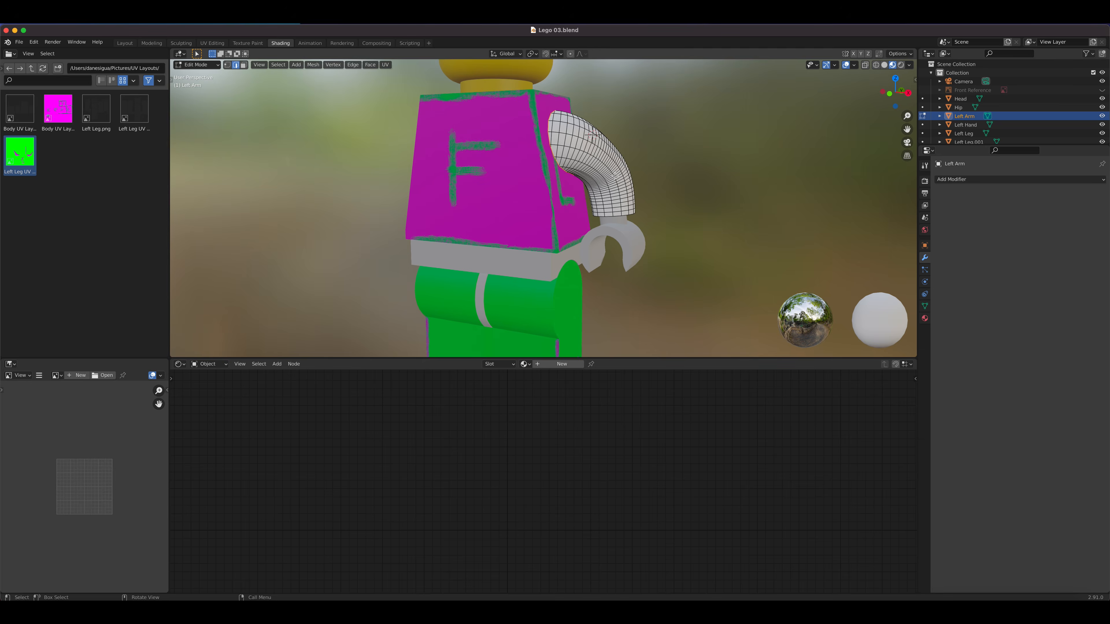
scroll(630, 181, up, 3)
middle_drag(639, 185, 637, 174)
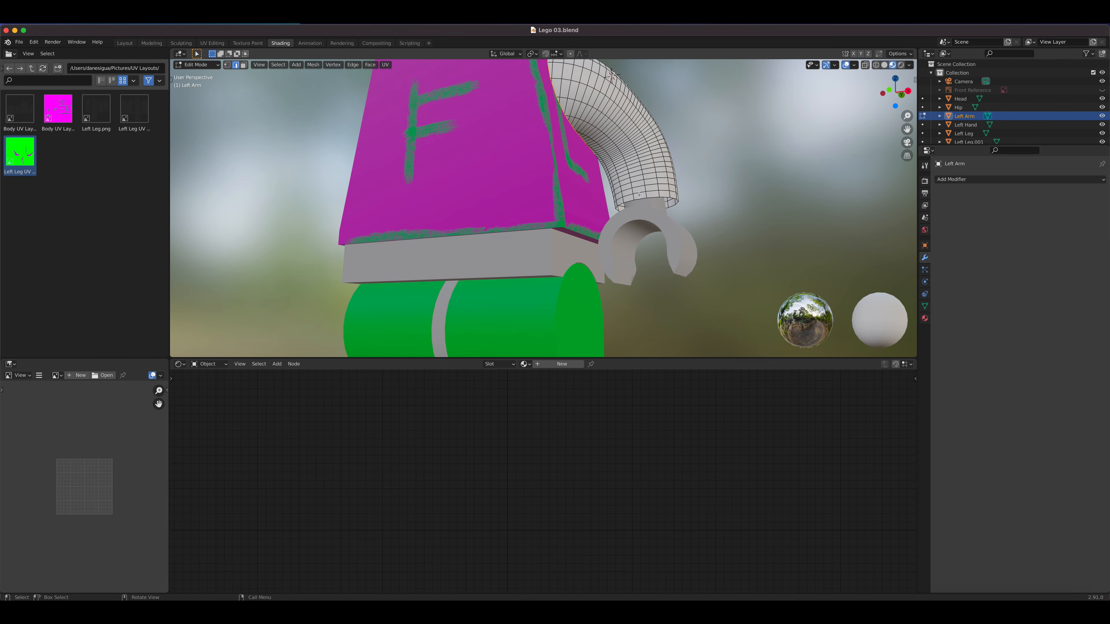
scroll(549, 192, down, 8)
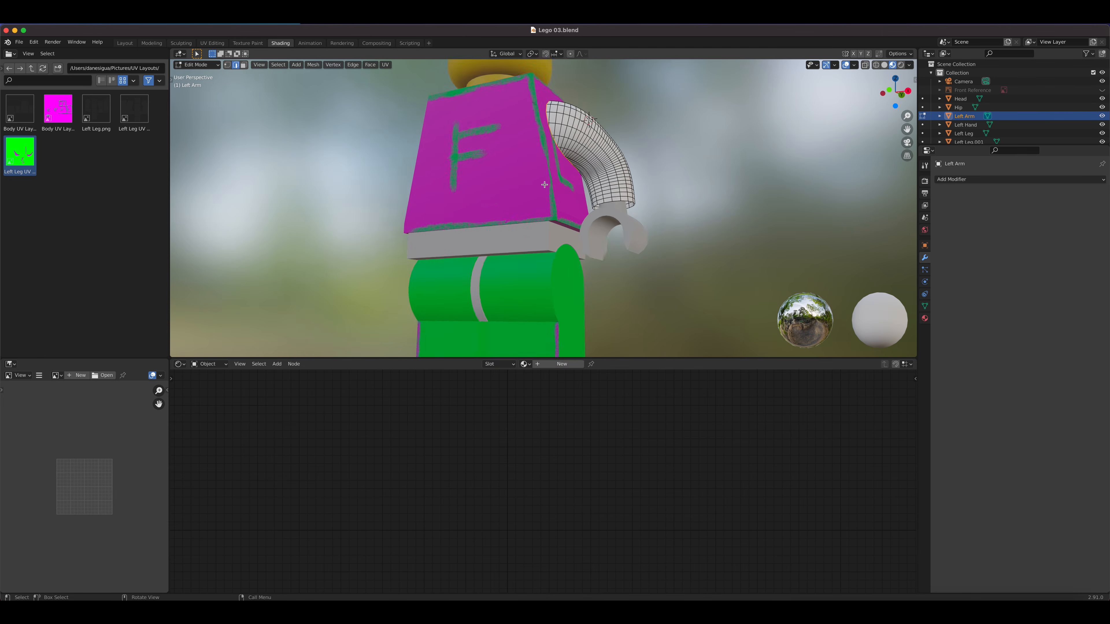
middle_drag(542, 198, 547, 187)
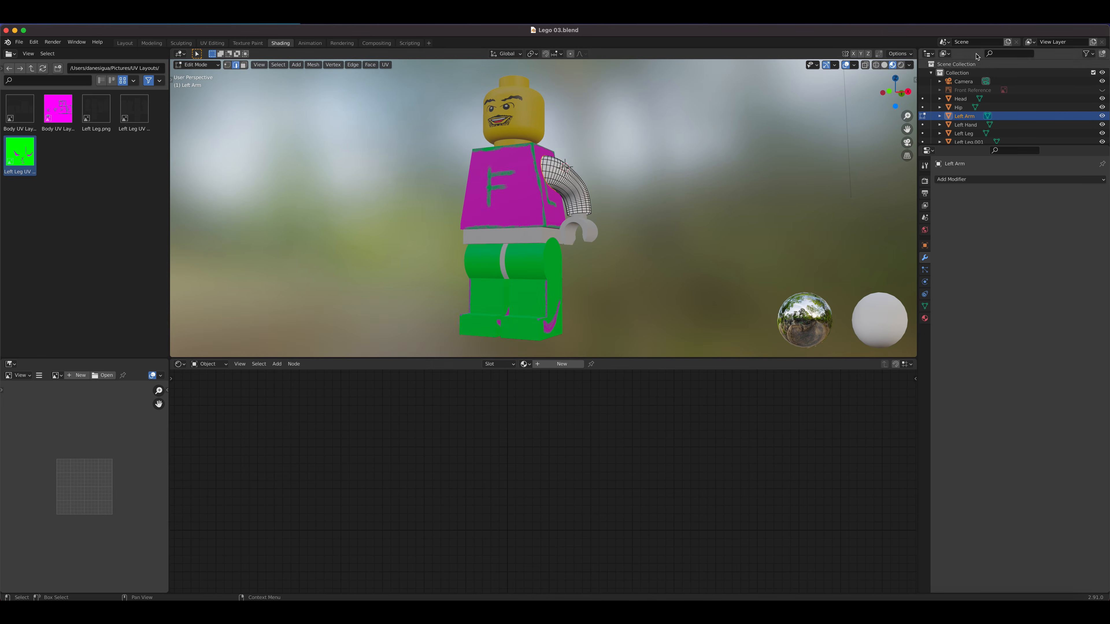